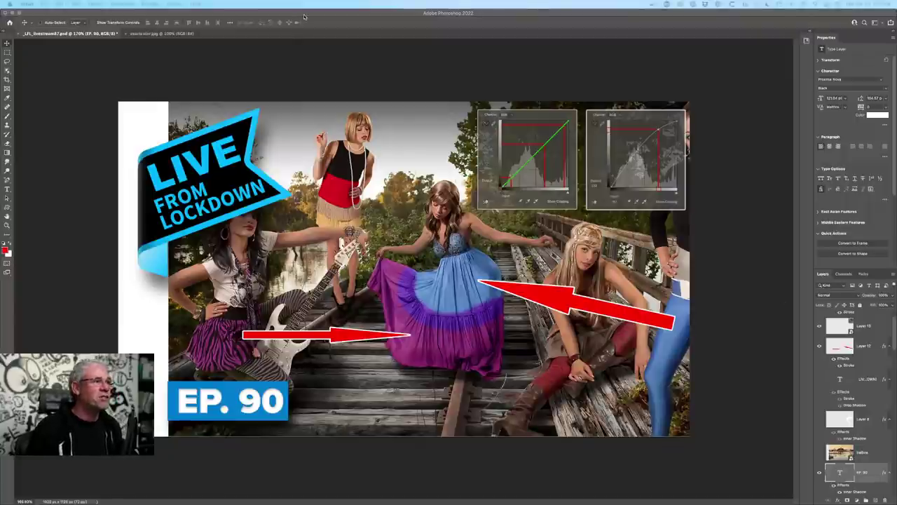
Switch to the exactcolor.jpg document of the five women on the railway tracks.
mouse_move(306, 14)
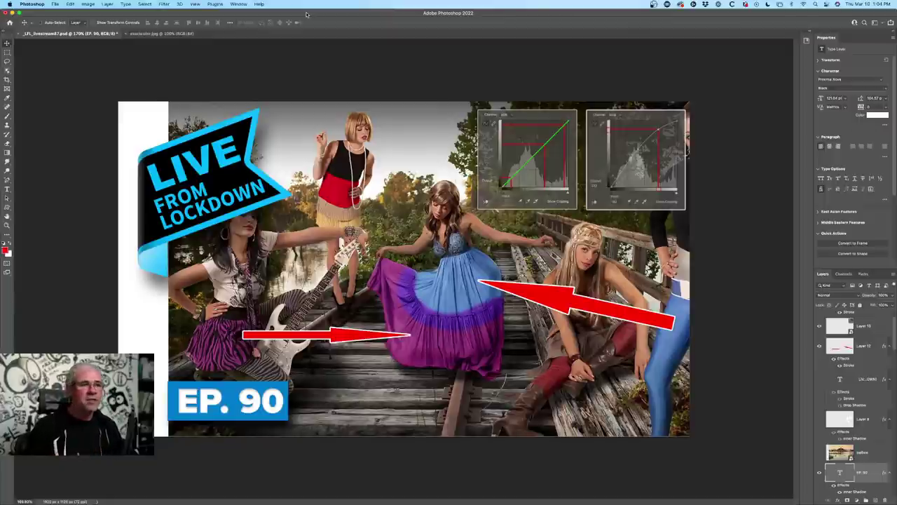
left_click(148, 33)
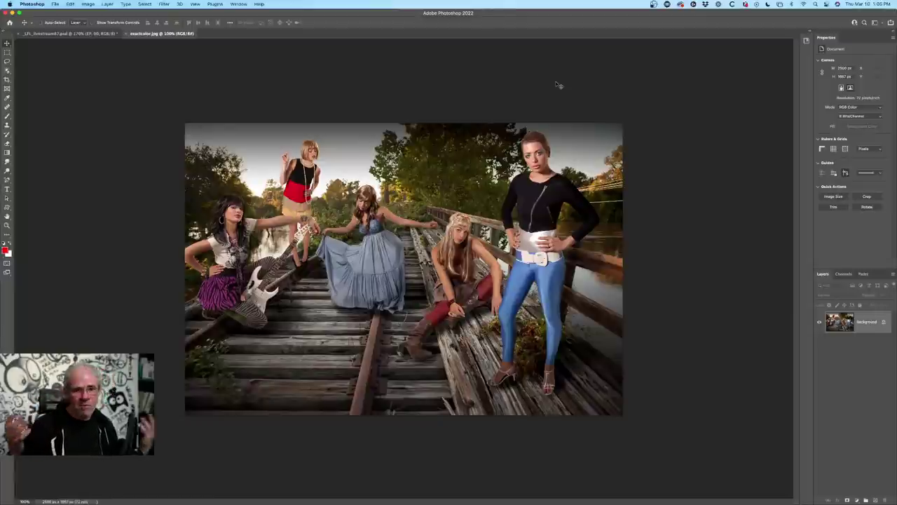
Restore the default black foreground and white background colours with the D shortcut.
key("d")
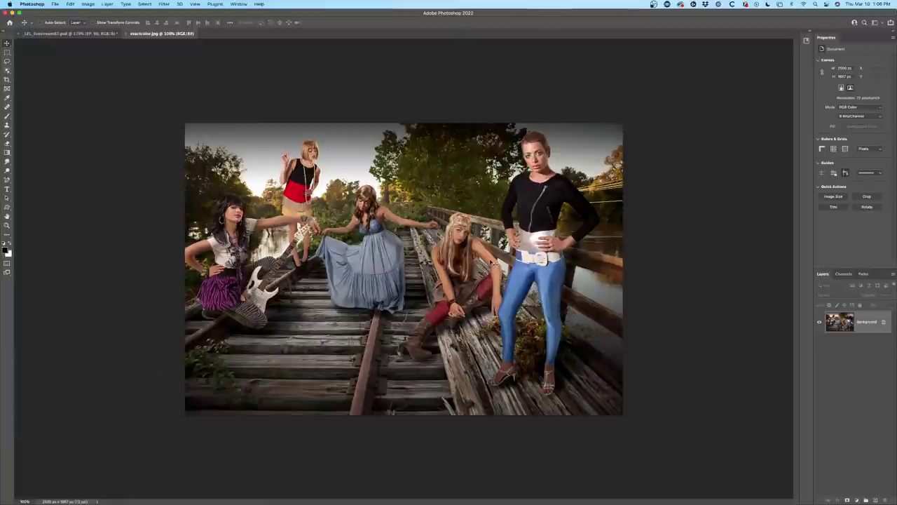
Zoom in on the photo, show the Info panel and move it to the upper right.
scroll(452, 215, "up", 5)
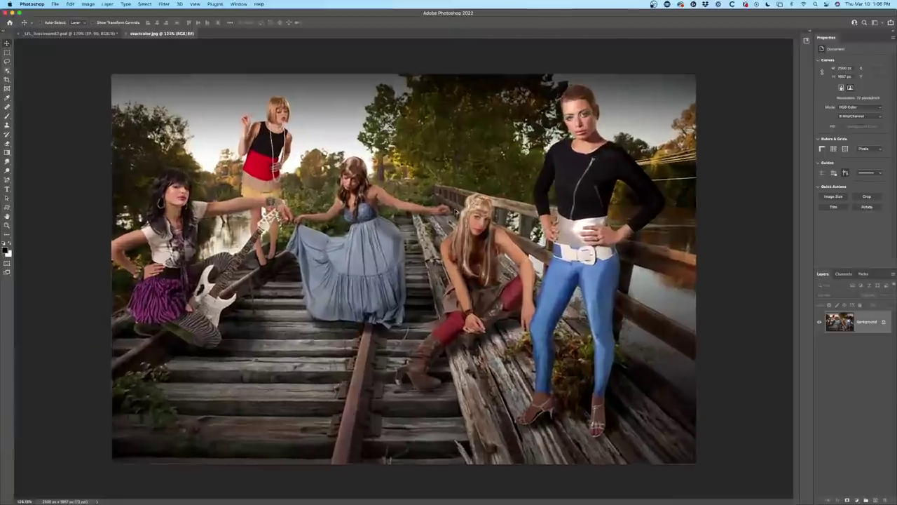
scroll(457, 210, "up", 3)
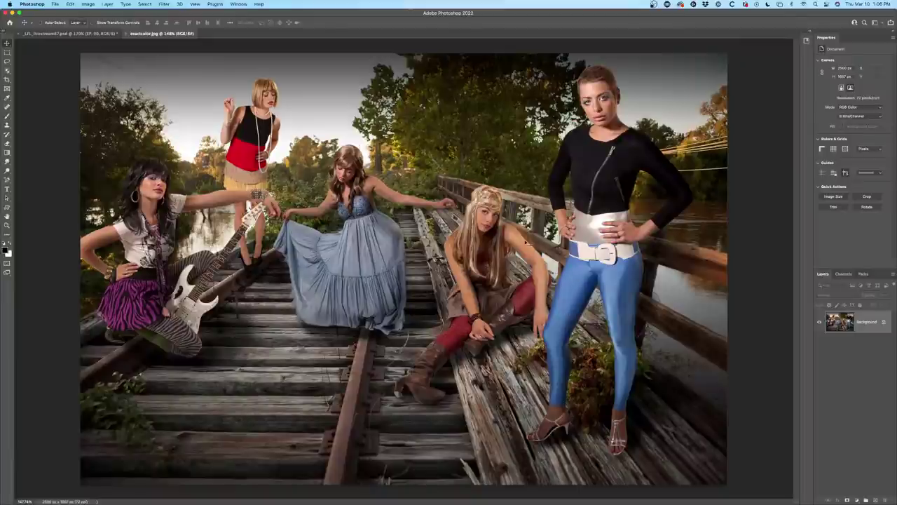
left_click(238, 4)
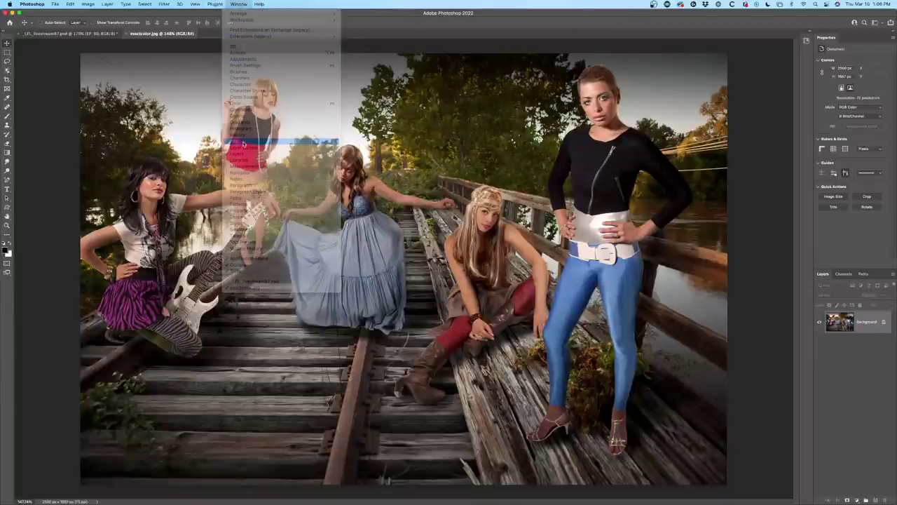
left_click_drag(583, 38, 729, 48)
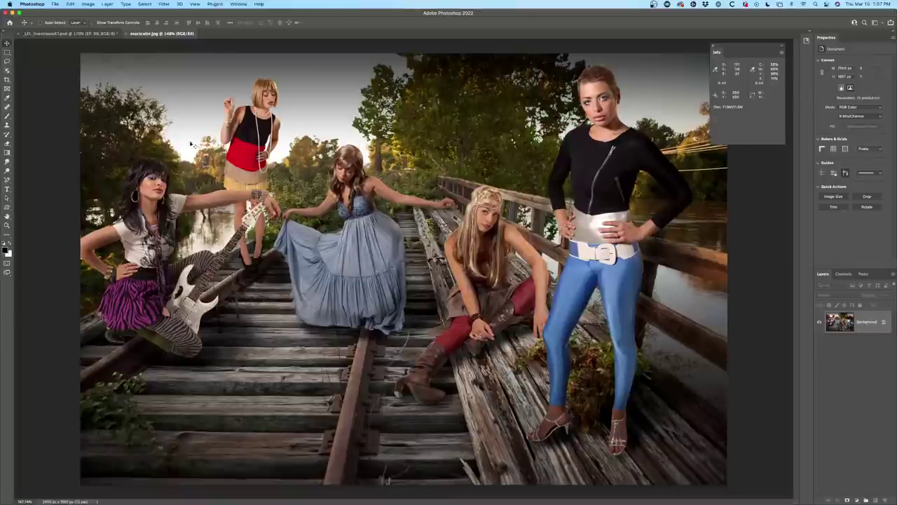
Check the photo's colour mode under Image > Mode without changing it.
left_click(87, 4)
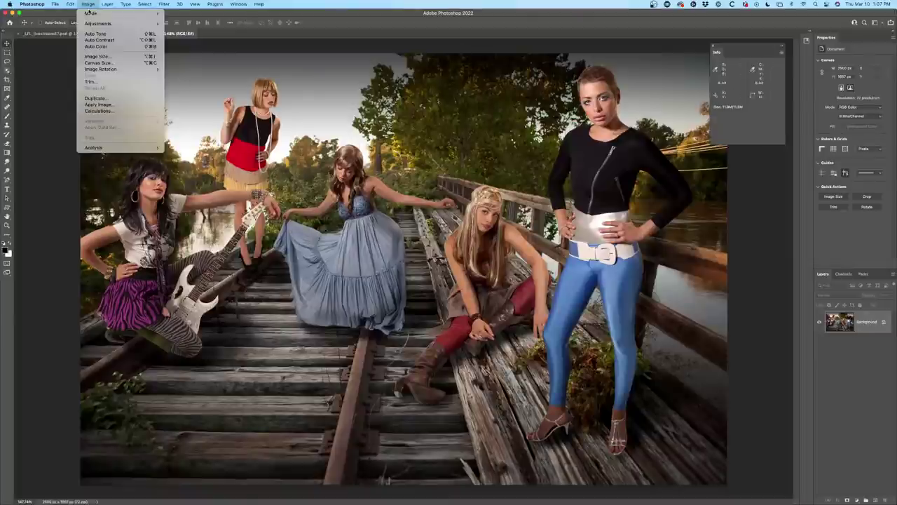
mouse_move(150, 16)
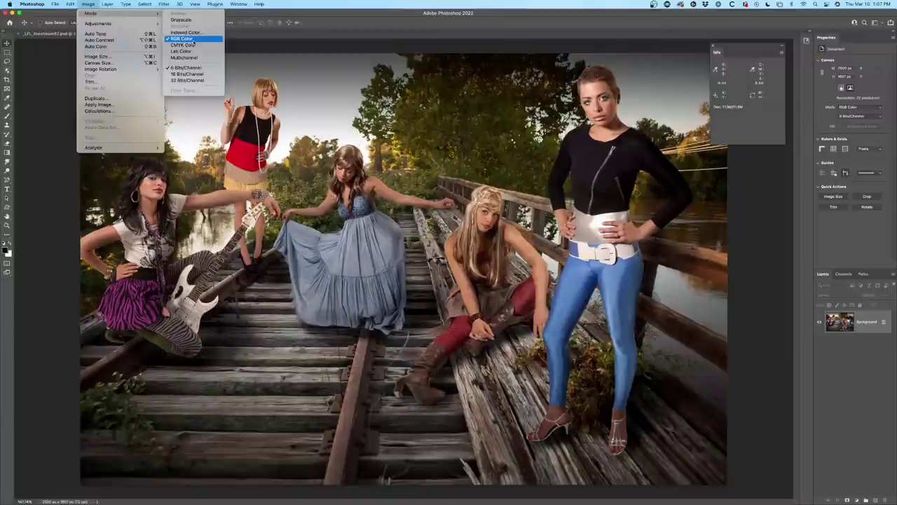
key("Escape")
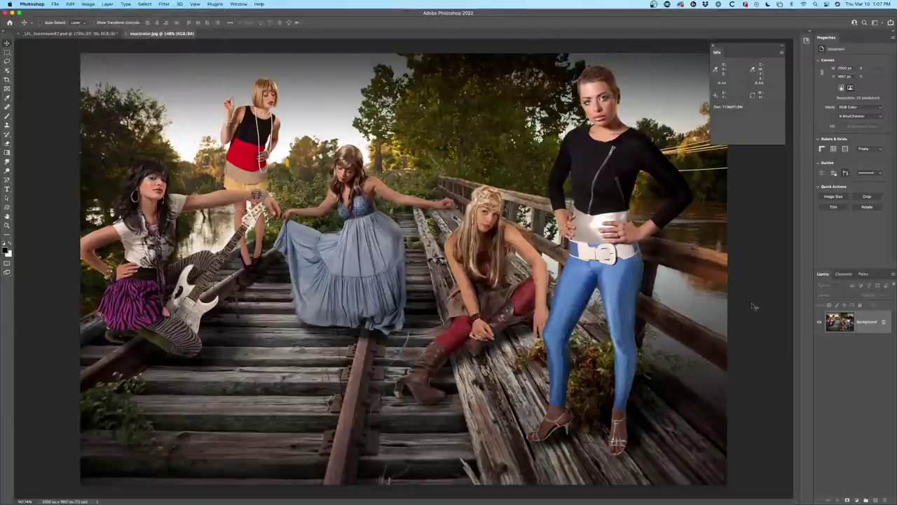
View the Red, Green and Blue channels one by one, then reselect the RGB composite.
left_click(843, 274)
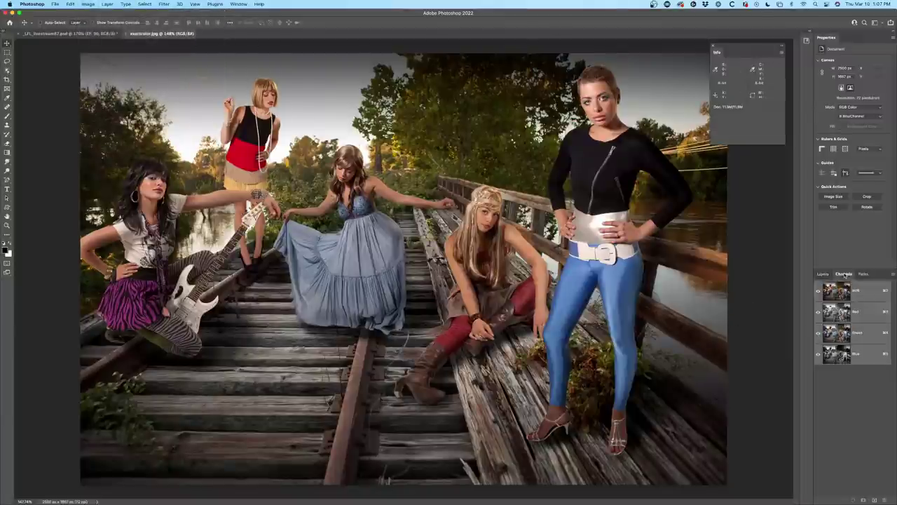
left_click(876, 314)
left_click(864, 340)
left_click(867, 353)
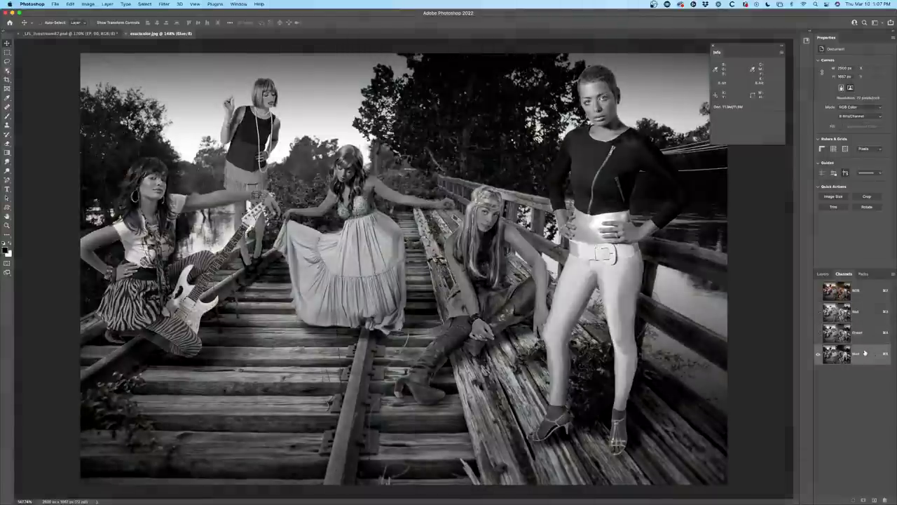
left_click(818, 332)
left_click(818, 311)
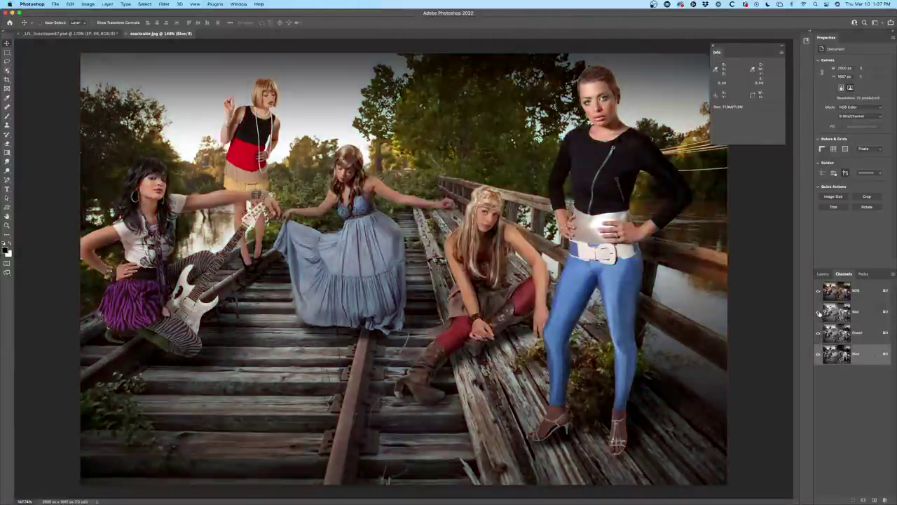
left_click(817, 353)
left_click(818, 333)
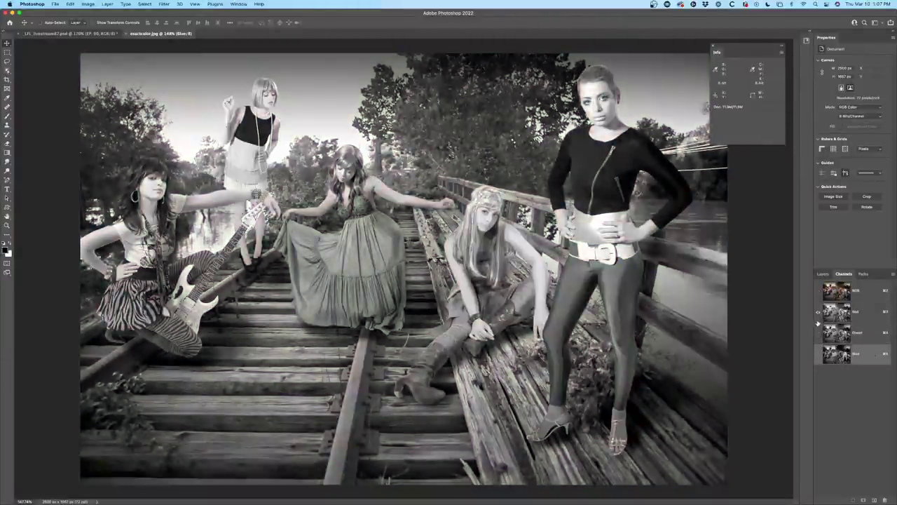
left_click(818, 290)
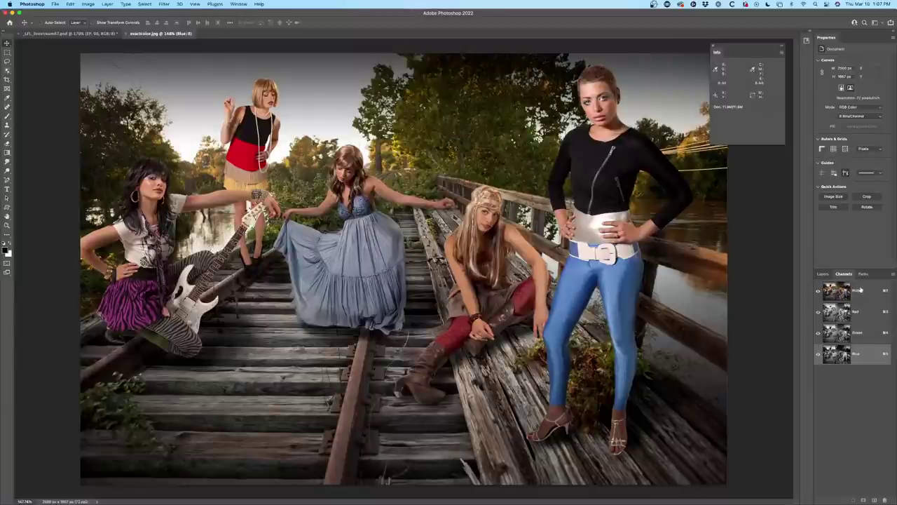
key("super+2")
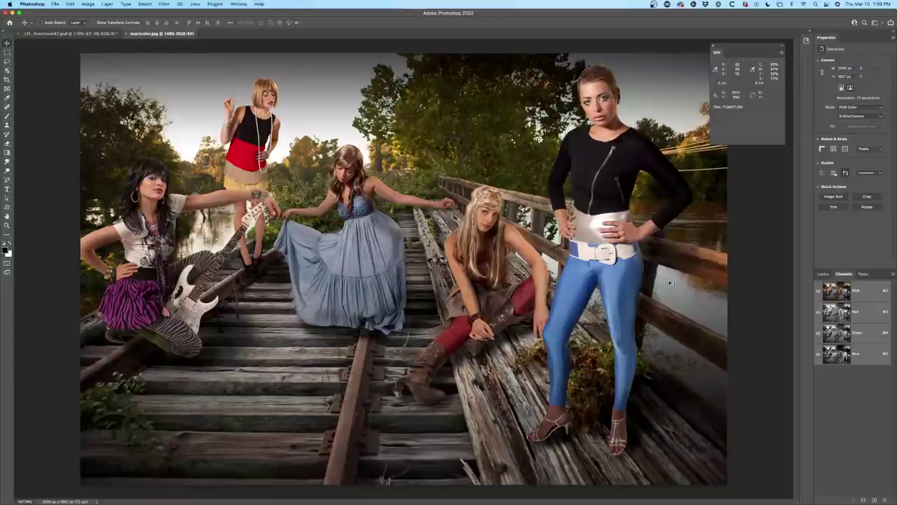
Return to the Layers panel showing the single Background layer.
left_click(823, 274)
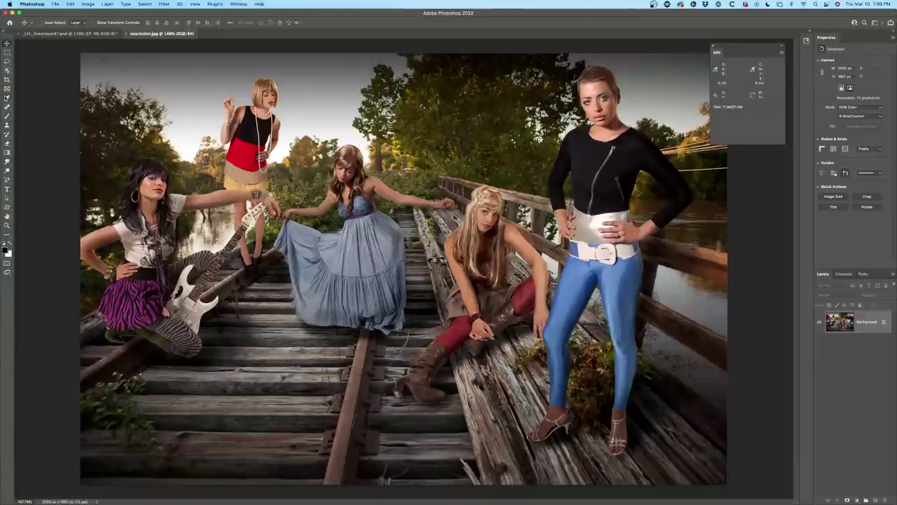
Place a Color Sampler point on the blue leggings, then open the adjustment layer menu.
left_click(7, 98)
right_click(7, 98)
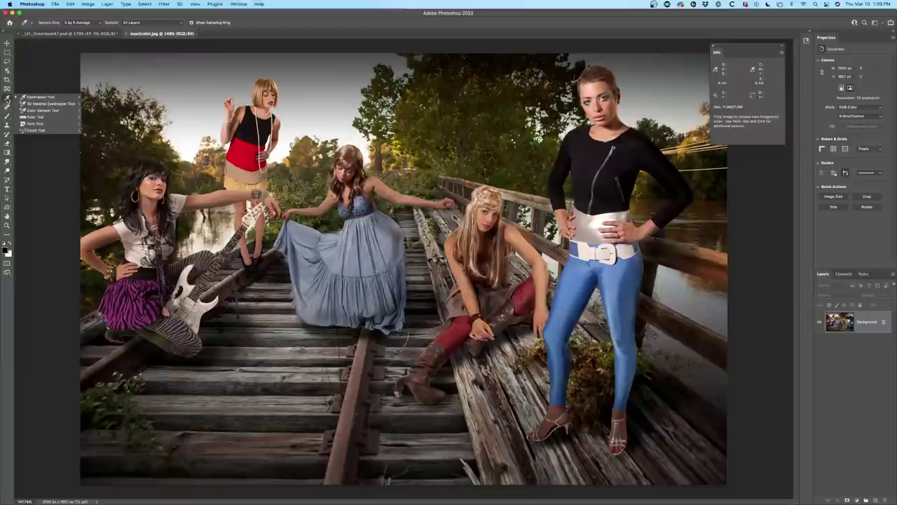
left_click(53, 111)
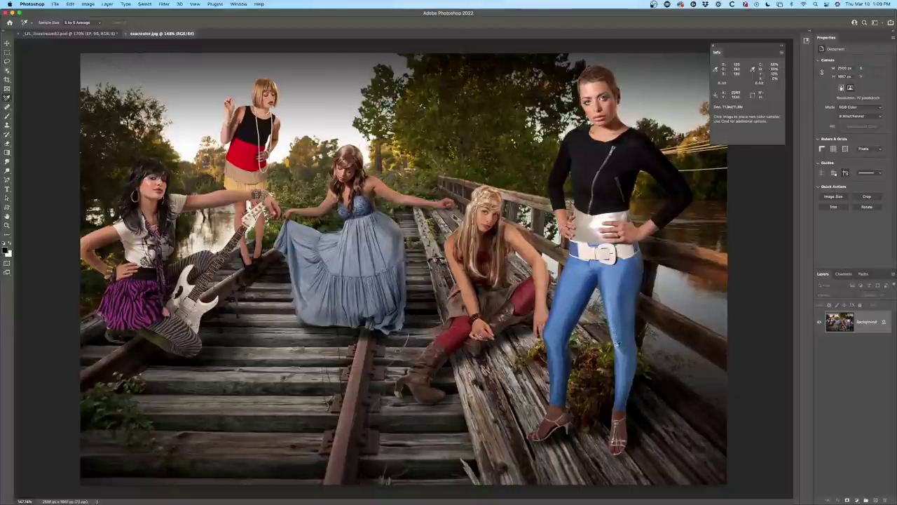
left_click(568, 288)
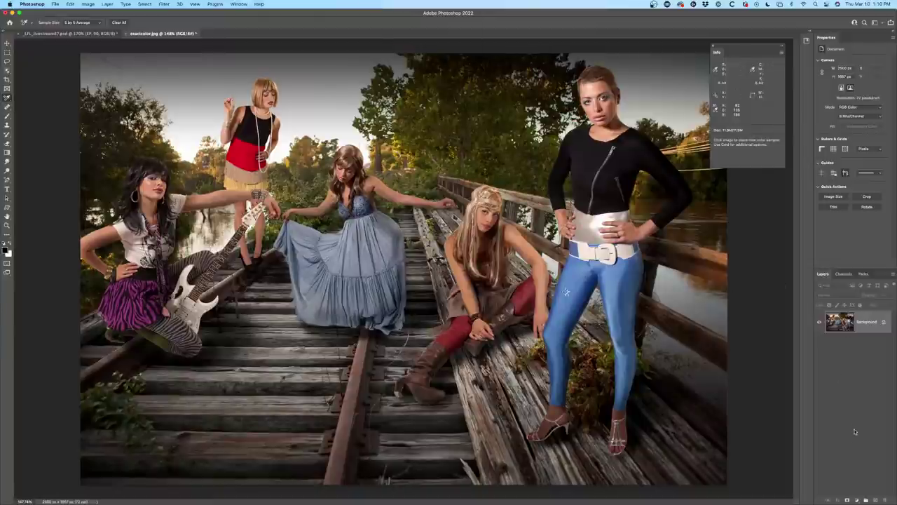
left_click(857, 499)
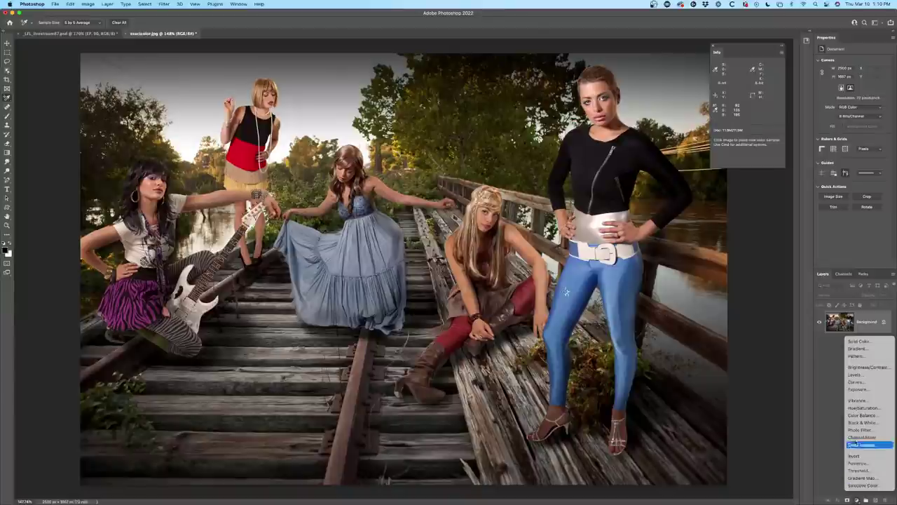
left_click(857, 375)
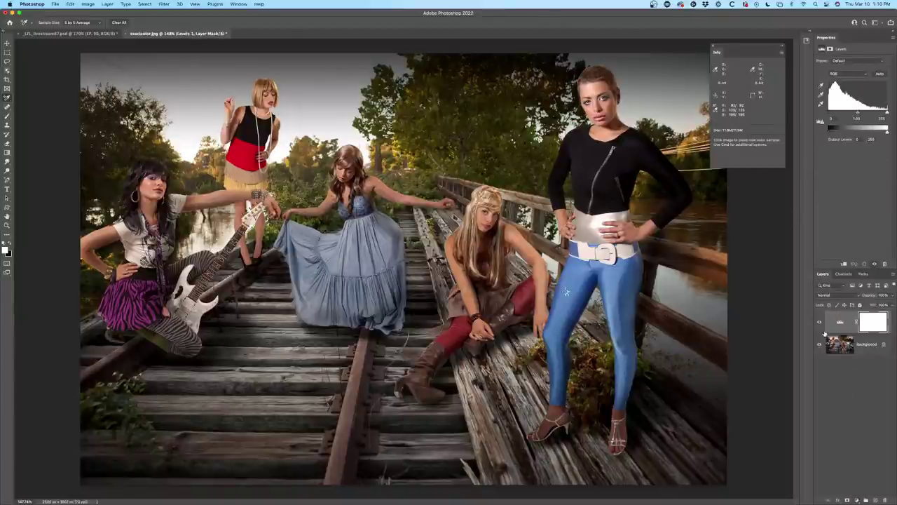
key("super+z")
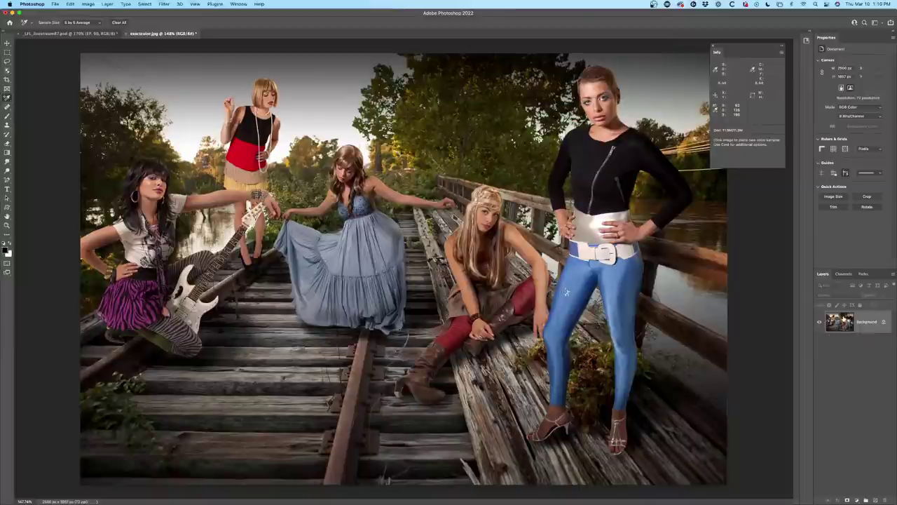
Duplicate the photo to Layer 1 and try Curves, then cancel and remove Layer 1.
key("super+j")
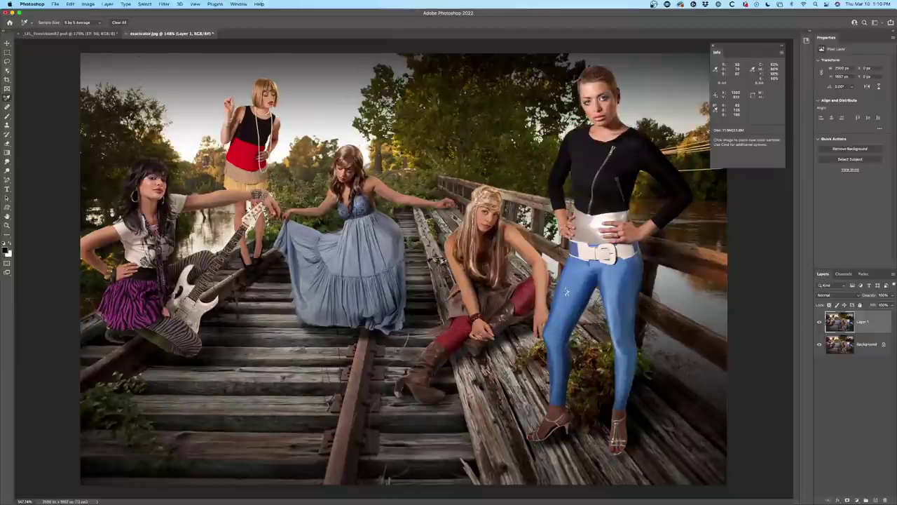
key("super+m")
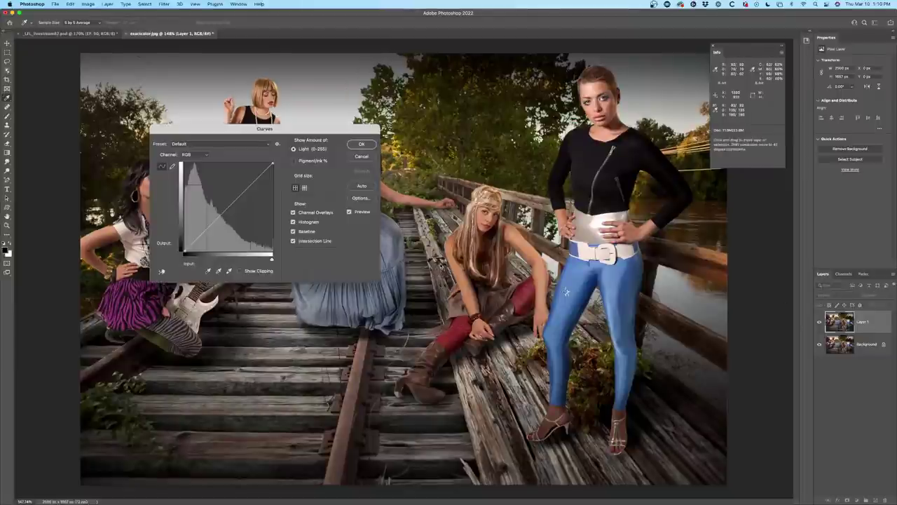
left_click_drag(241, 129, 596, 13)
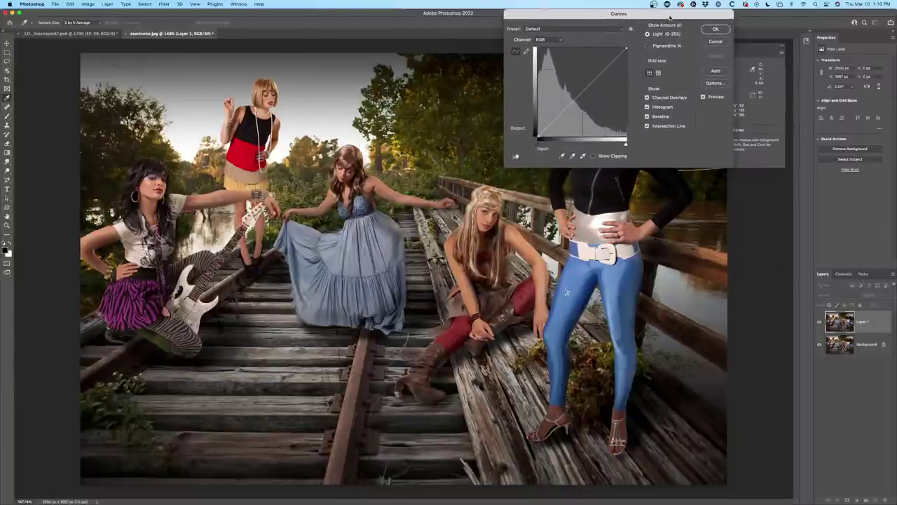
left_click(715, 43)
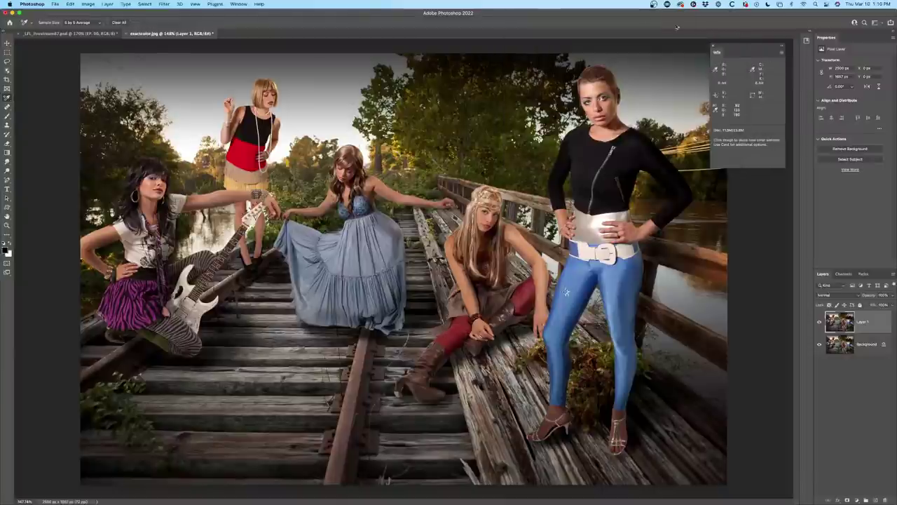
key("ctrl+e")
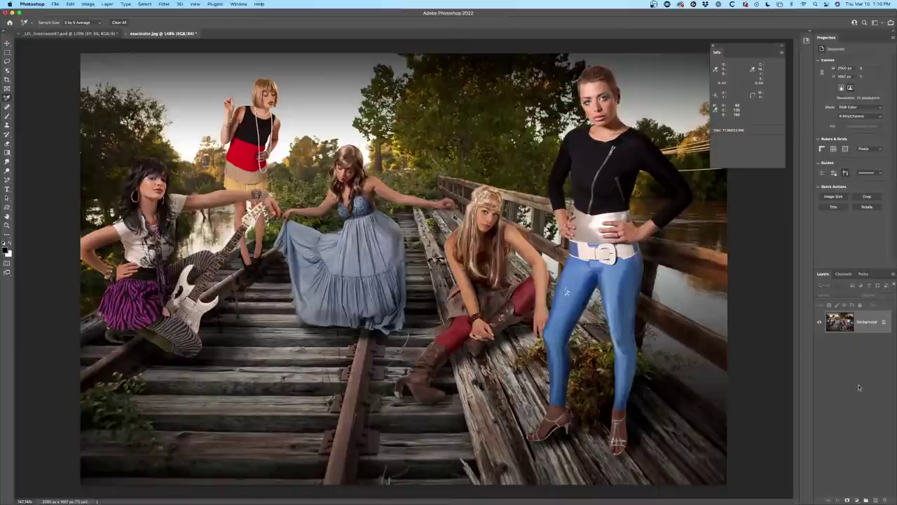
Add a Curves adjustment layer and turn on its on-image adjustment tool.
left_click(856, 499)
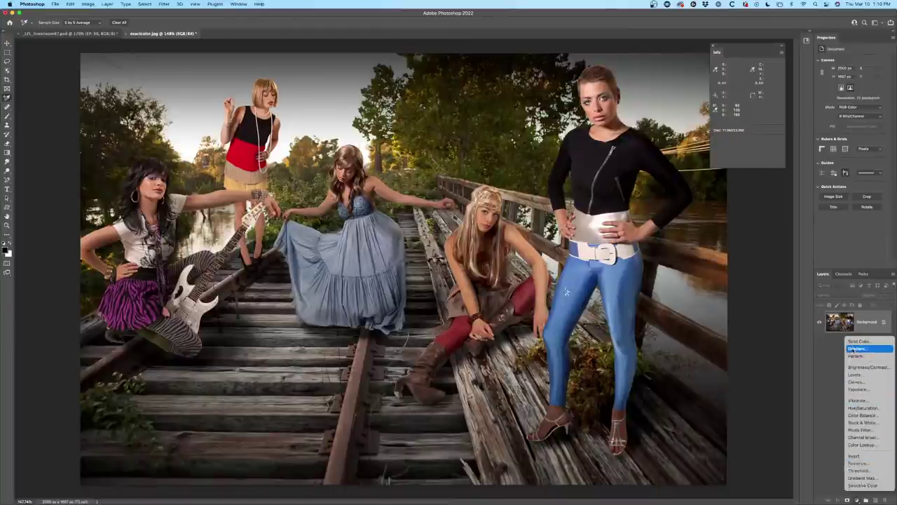
left_click(856, 381)
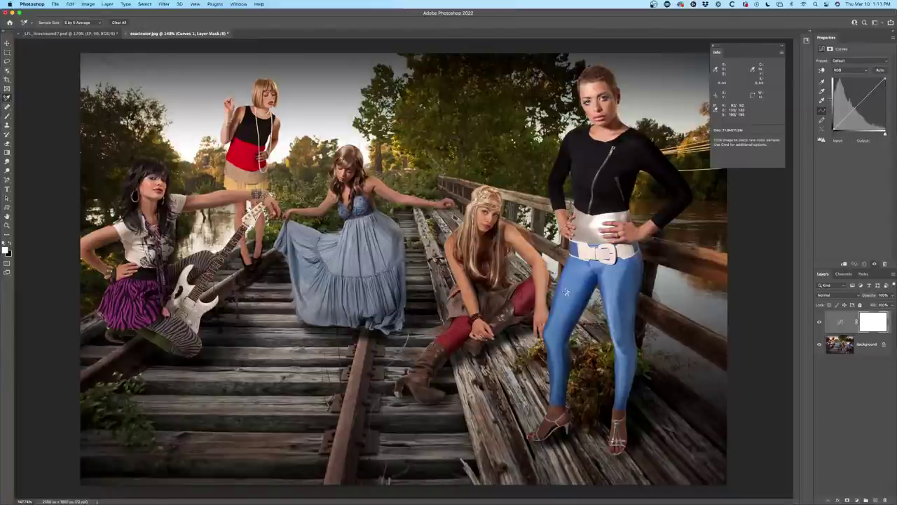
left_click(821, 71)
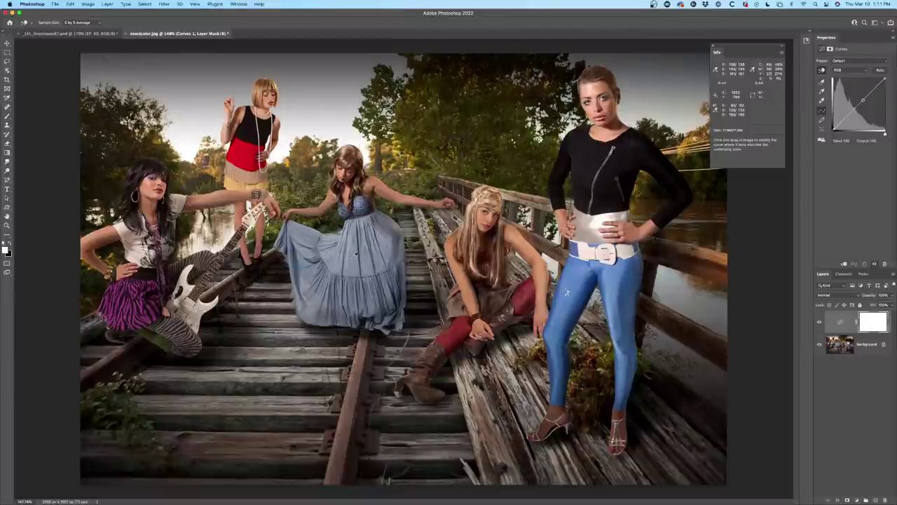
Add a curve point by sampling the blue dress, then float and enlarge the Curves panel.
key("super")
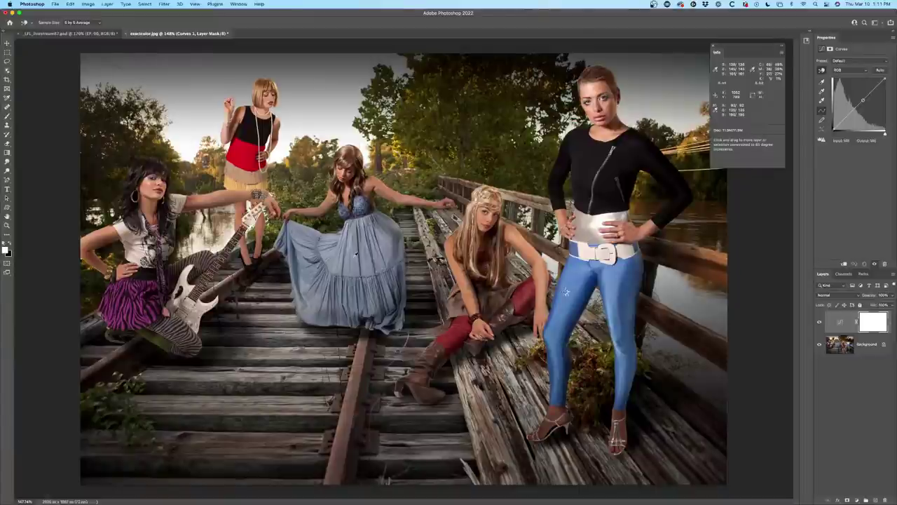
left_click(355, 255)
left_click(355, 255)
key("super")
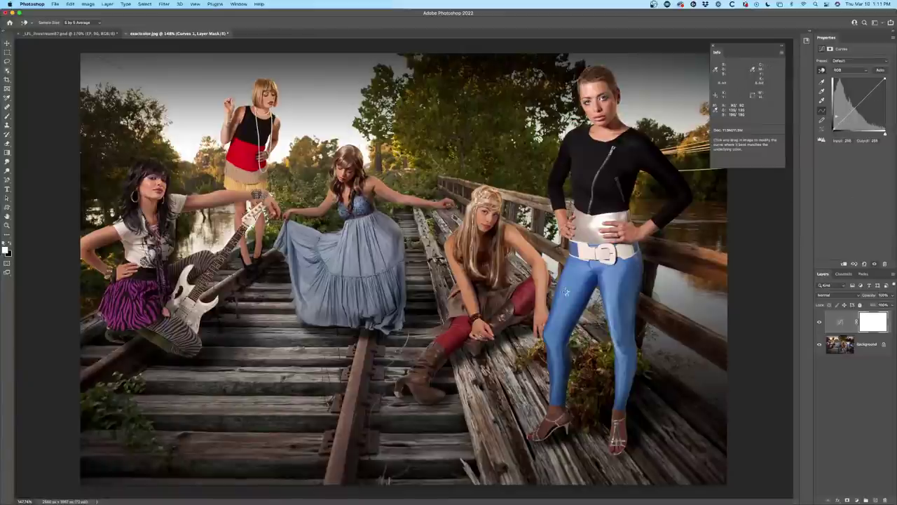
left_click_drag(820, 37, 708, 178)
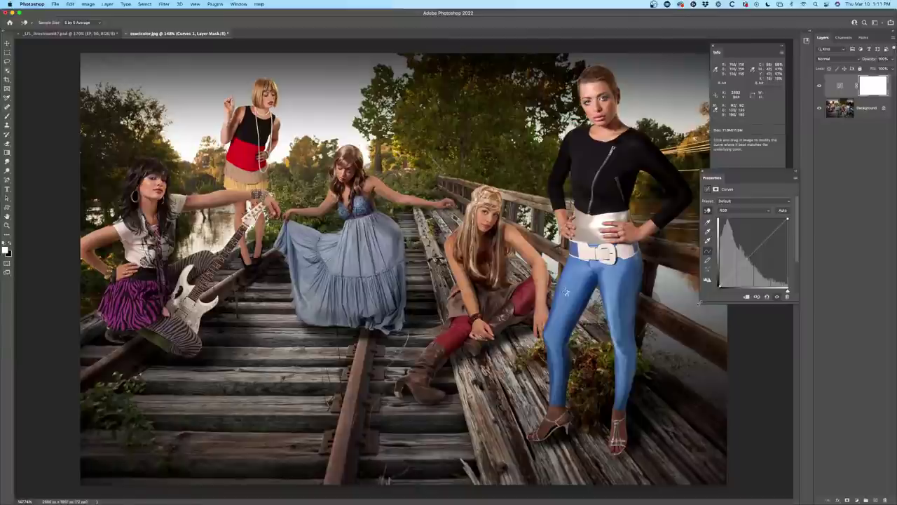
left_click_drag(695, 317, 686, 330)
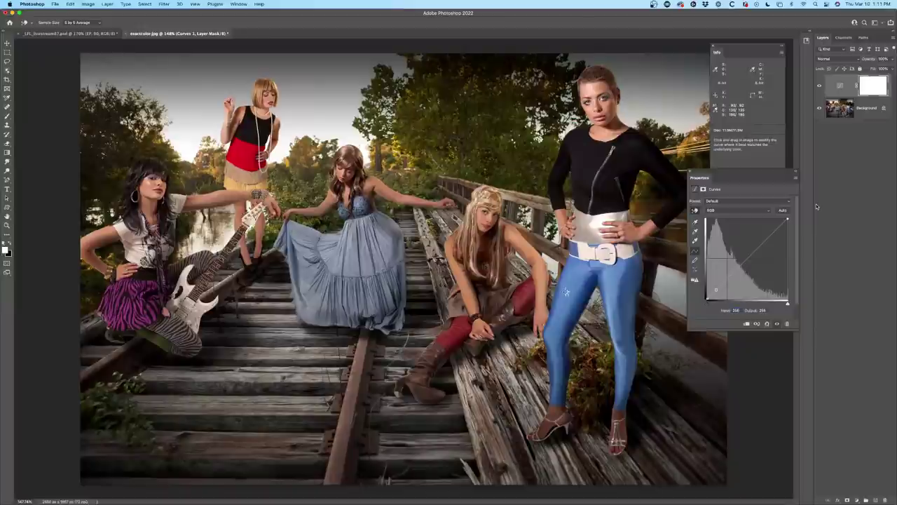
Enter Curves Output values of 83 for Red, 139 for Green and 185 for Blue.
left_click(744, 210)
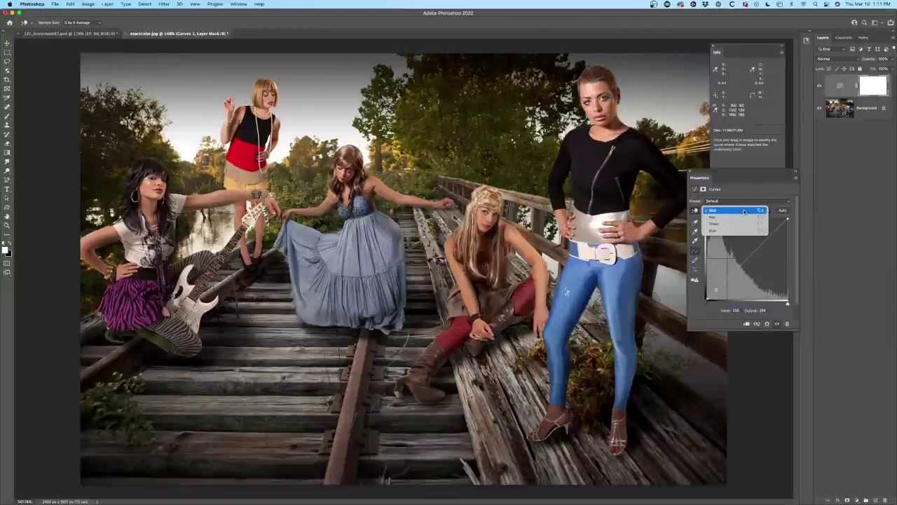
left_click(741, 216)
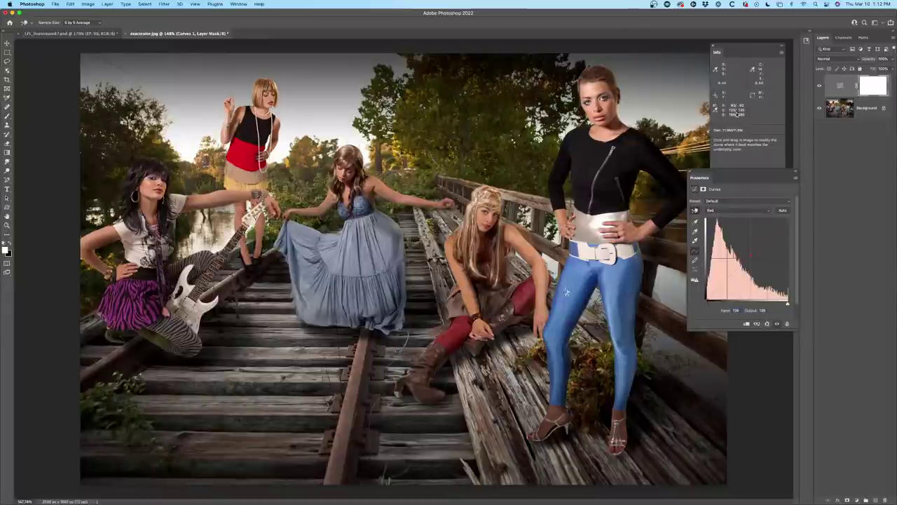
left_click(762, 310)
type("83")
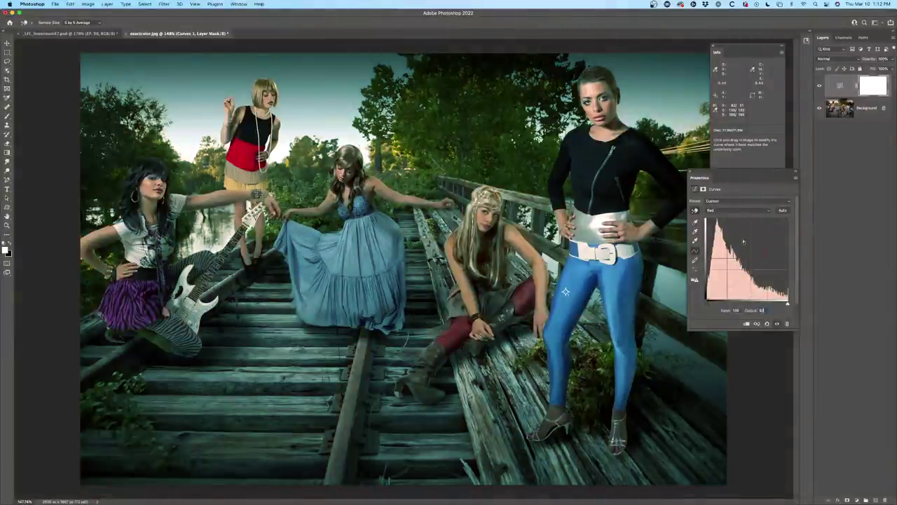
left_click(736, 210)
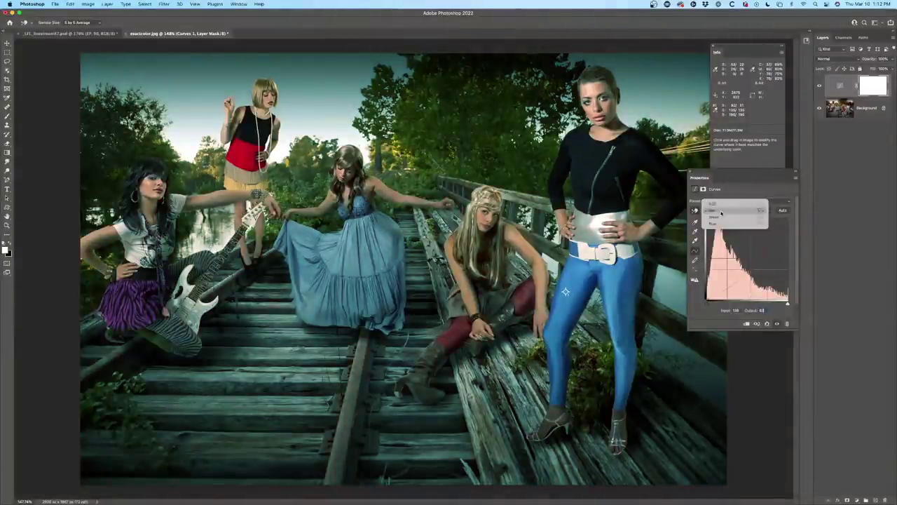
left_click(722, 218)
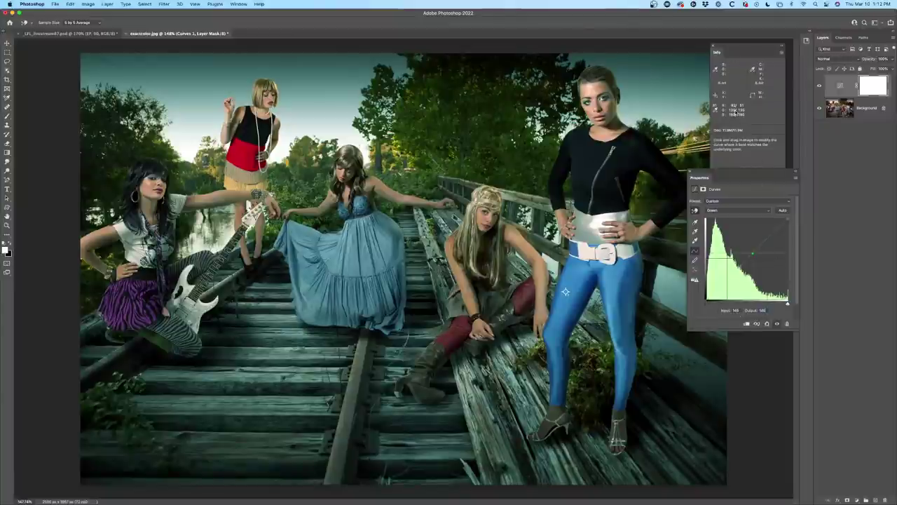
left_click(762, 309)
type("139")
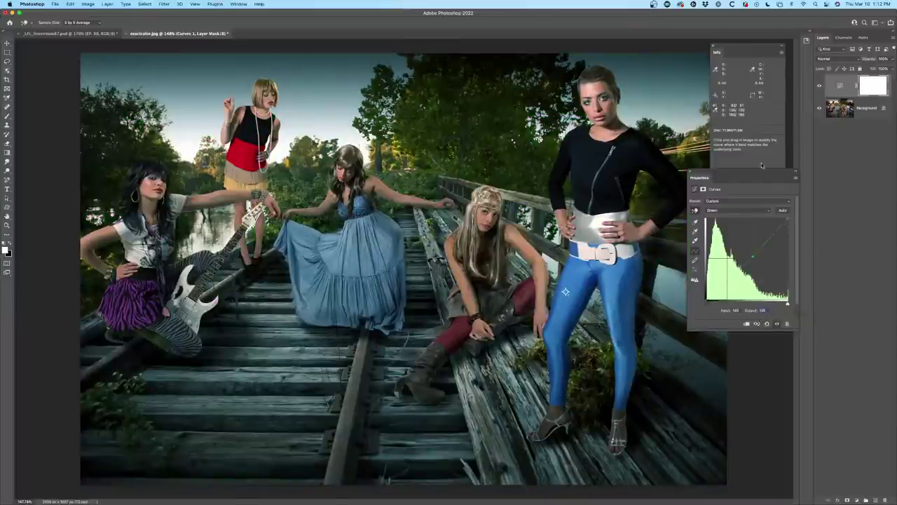
left_click(724, 210)
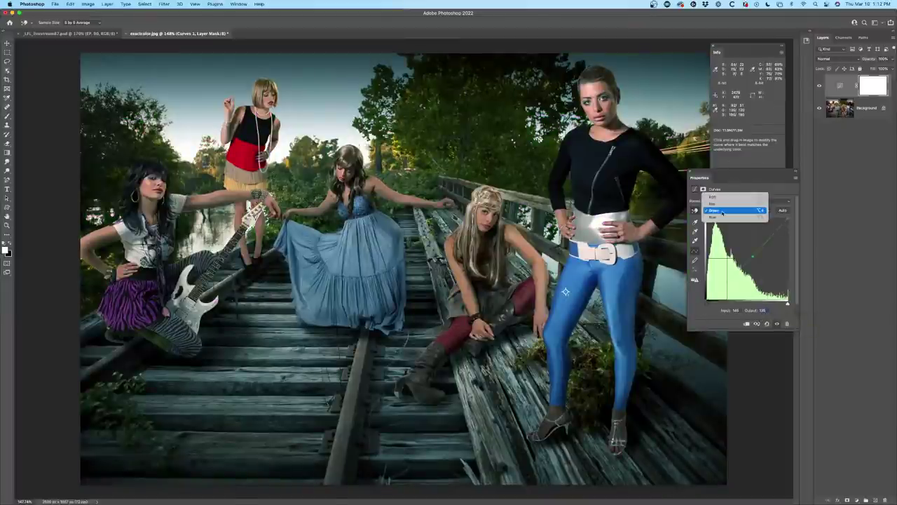
left_click(722, 217)
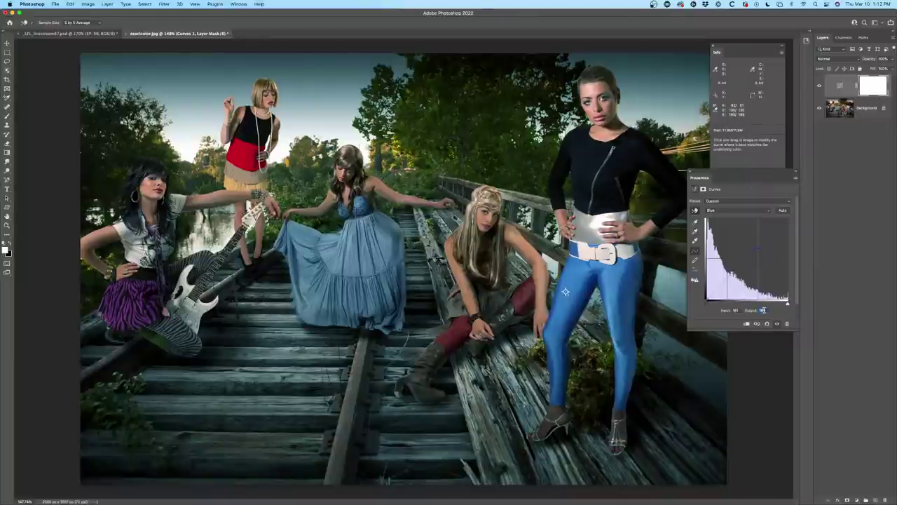
type("185")
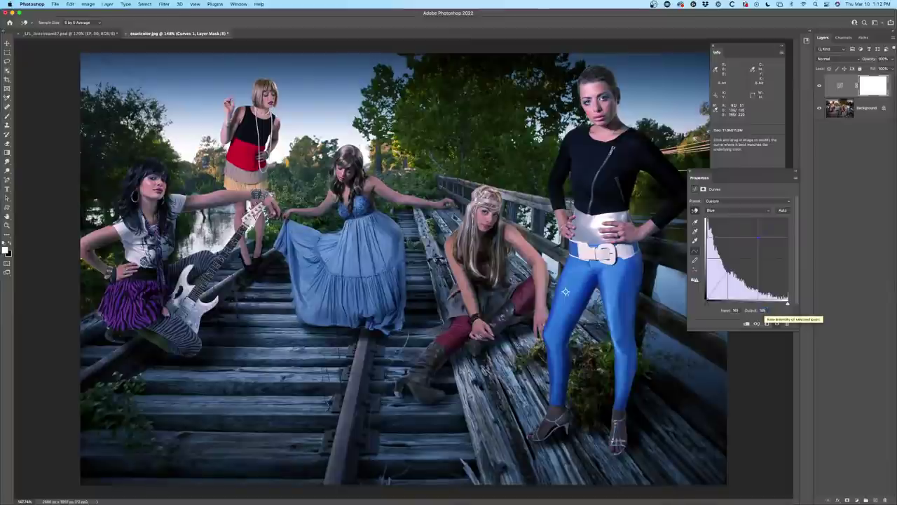
left_click(825, 165)
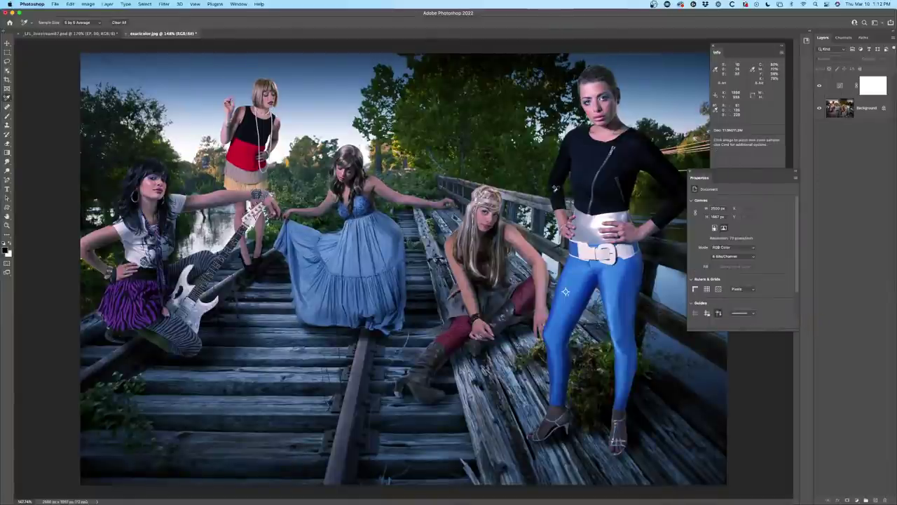
Invert the Curves 1 layer mask to black so the blue tint disappears, ready for brushing.
left_click(879, 89)
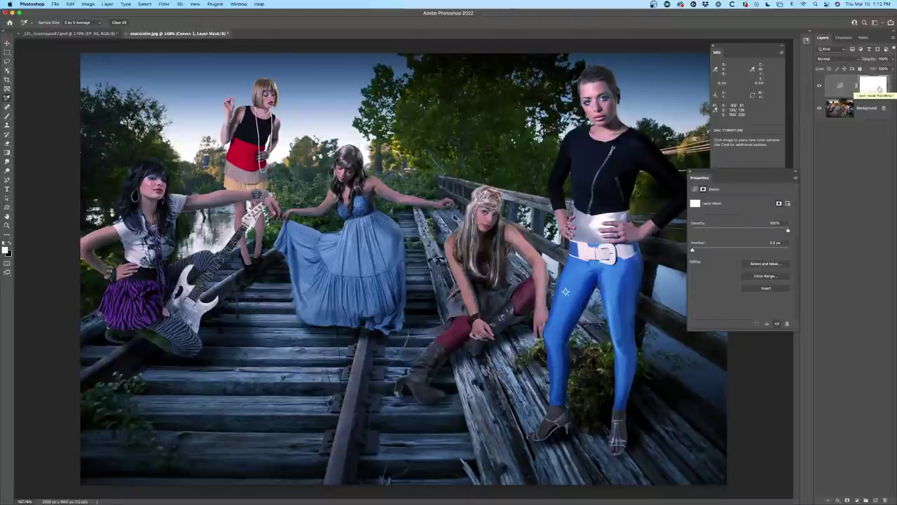
key("super+i")
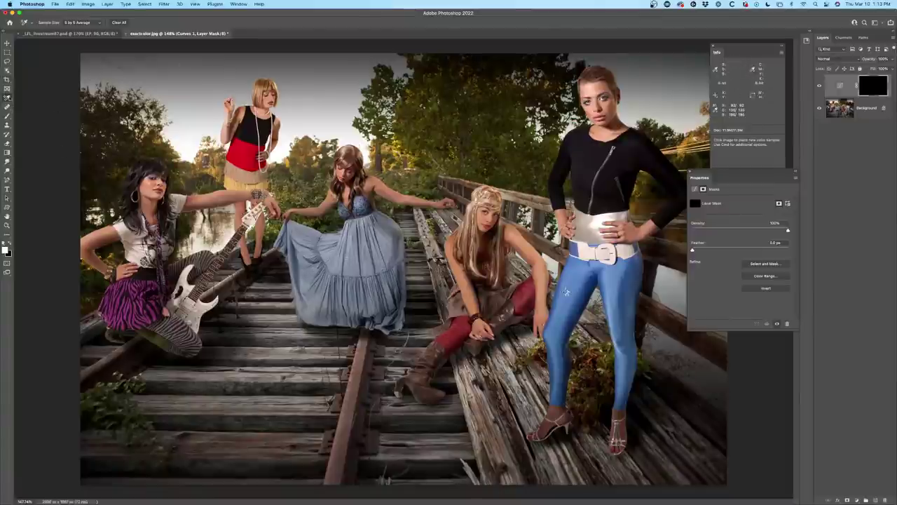
left_click_drag(8, 119, 32, 114)
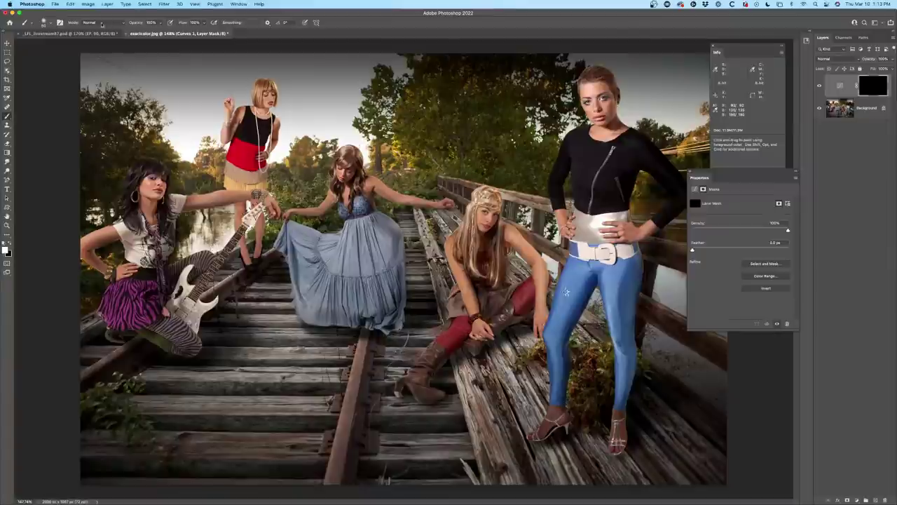
Paint the blue tint back onto the middle and right side of the dress in the Curves 1 mask.
left_click(60, 23)
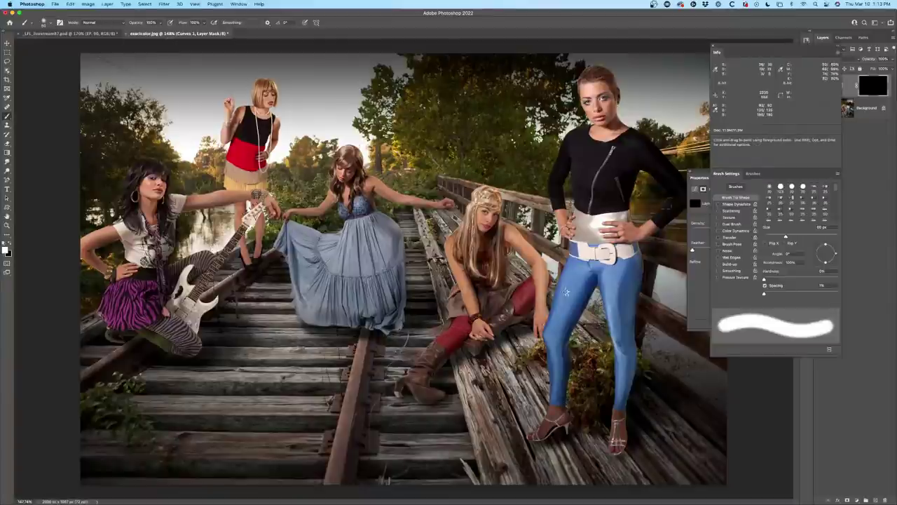
mouse_move(729, 174)
left_mouse_down()
mouse_move(655, 161)
mouse_move(536, 92)
mouse_move(519, 56)
left_mouse_up()
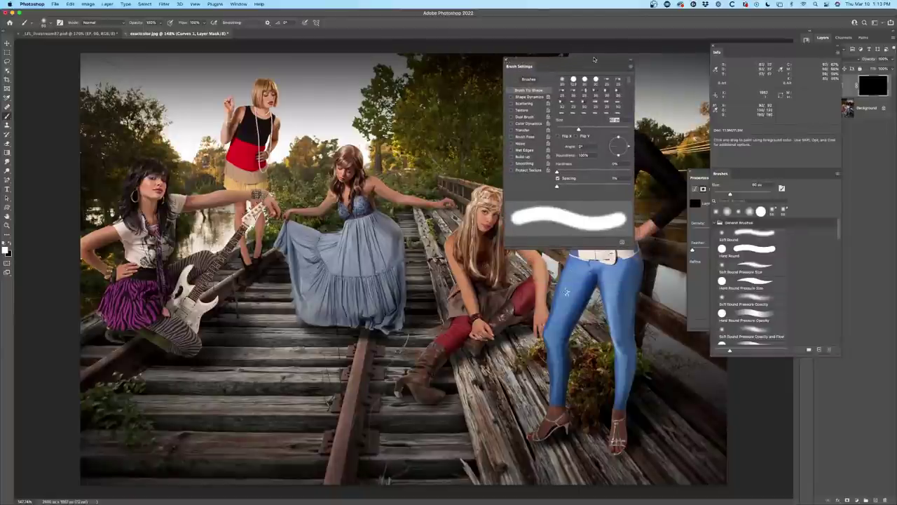
left_click(631, 61)
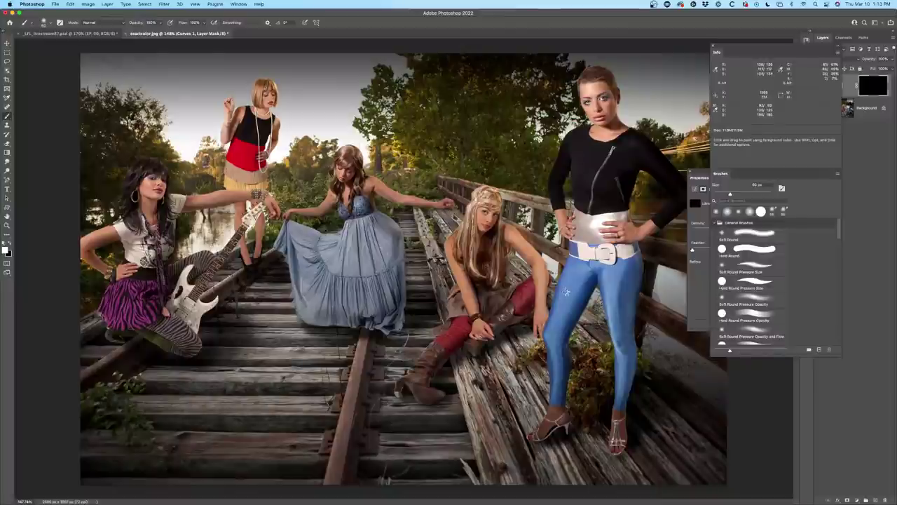
mouse_move(363, 230)
left_mouse_down()
mouse_move(328, 256)
mouse_move(354, 271)
mouse_move(379, 261)
mouse_move(372, 240)
left_mouse_up()
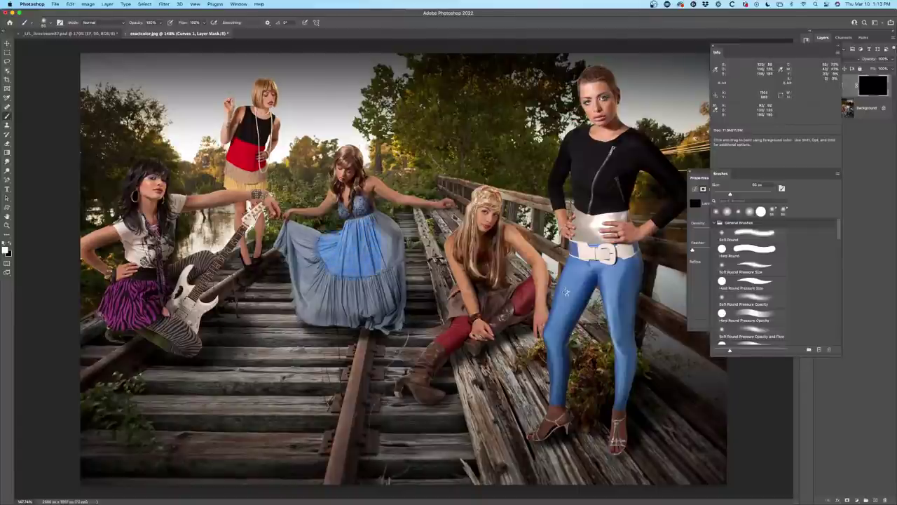
mouse_move(384, 220)
left_mouse_down()
mouse_move(403, 258)
mouse_move(387, 249)
mouse_move(387, 269)
left_mouse_up()
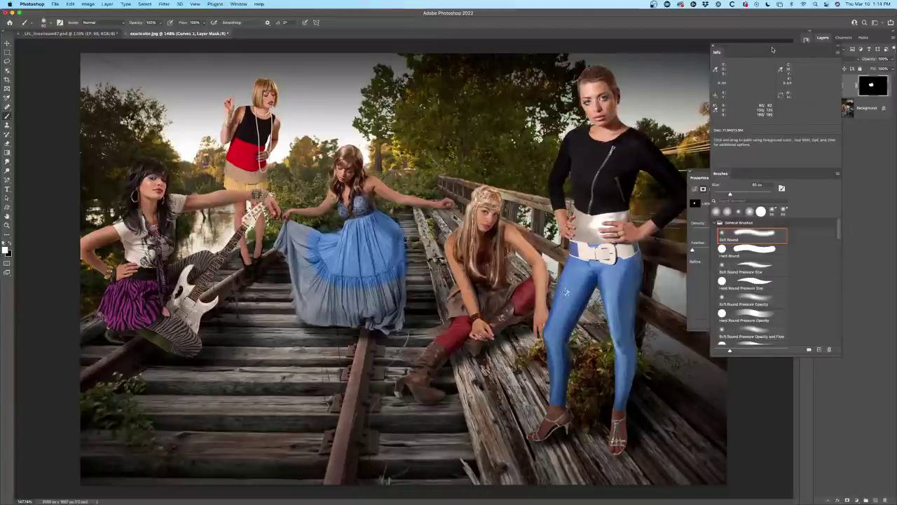
Close the brush presets panel and bring up the sampling and measuring tools group.
mouse_move(763, 177)
left_mouse_down()
mouse_move(695, 228)
mouse_move(487, 274)
left_mouse_up()
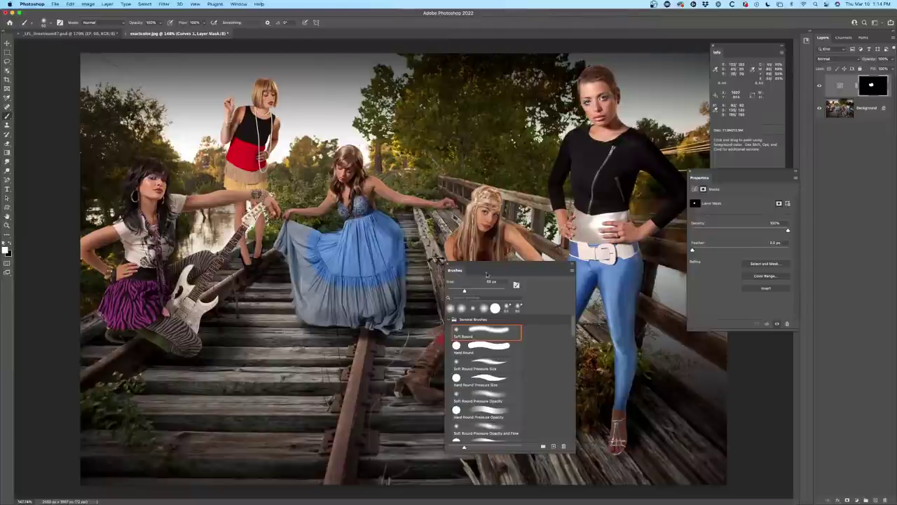
left_click(450, 266)
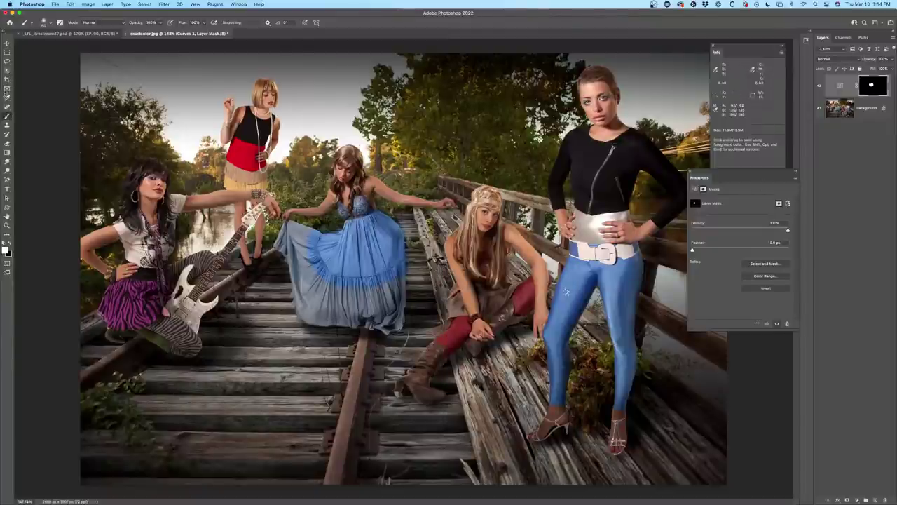
left_click(7, 98)
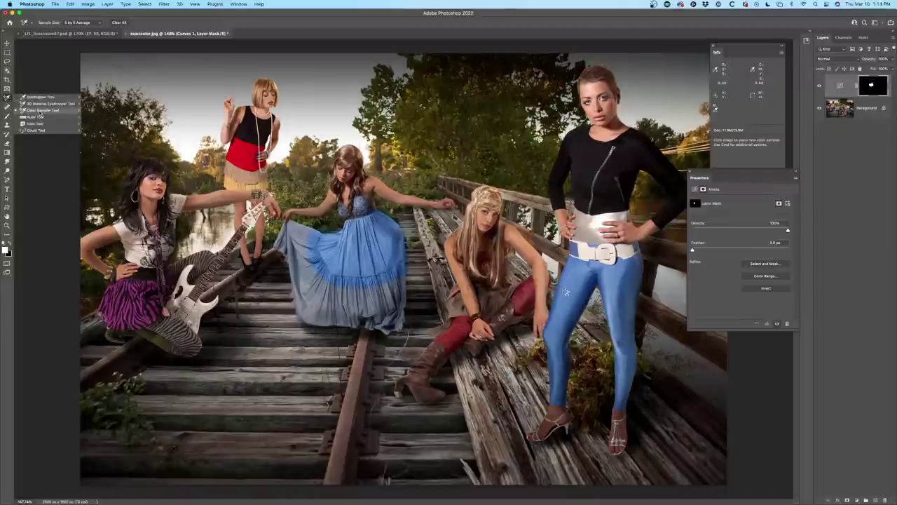
Place a colour sampler on the purple striped skirt, then make the Background layer active.
left_click(38, 110)
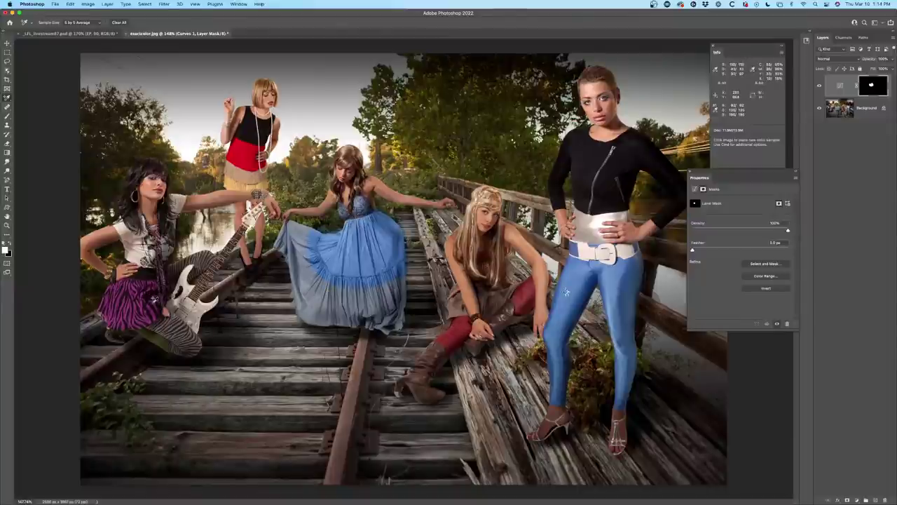
left_click(154, 302)
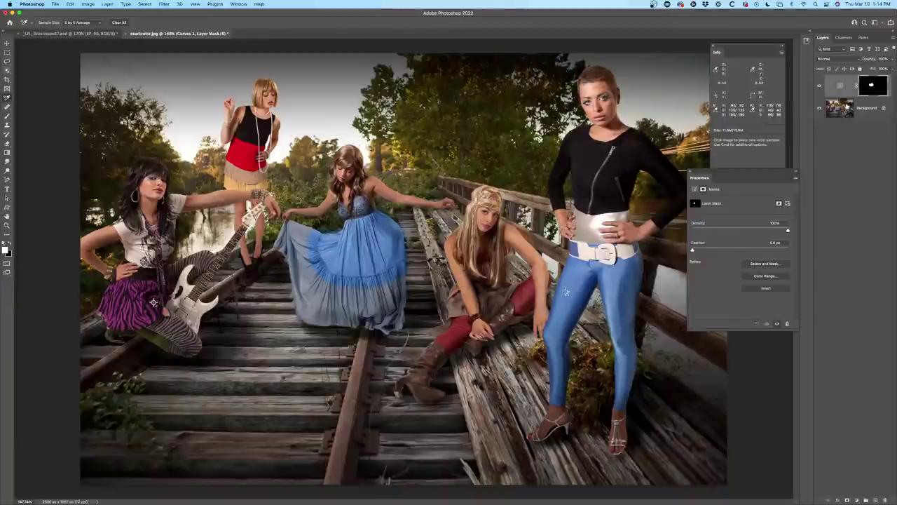
left_click(845, 106)
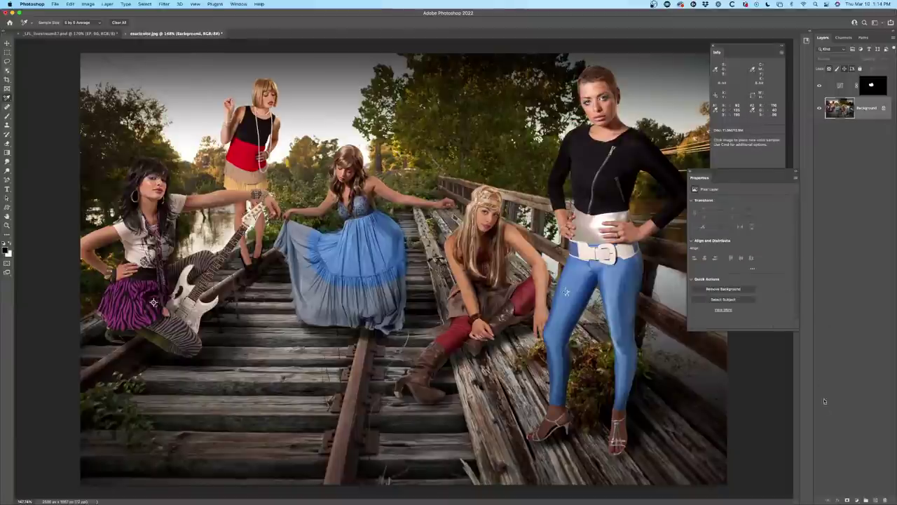
Add a Curves 2 adjustment above the Background and sample a curve point from the blue dress on RGB.
left_click(855, 500)
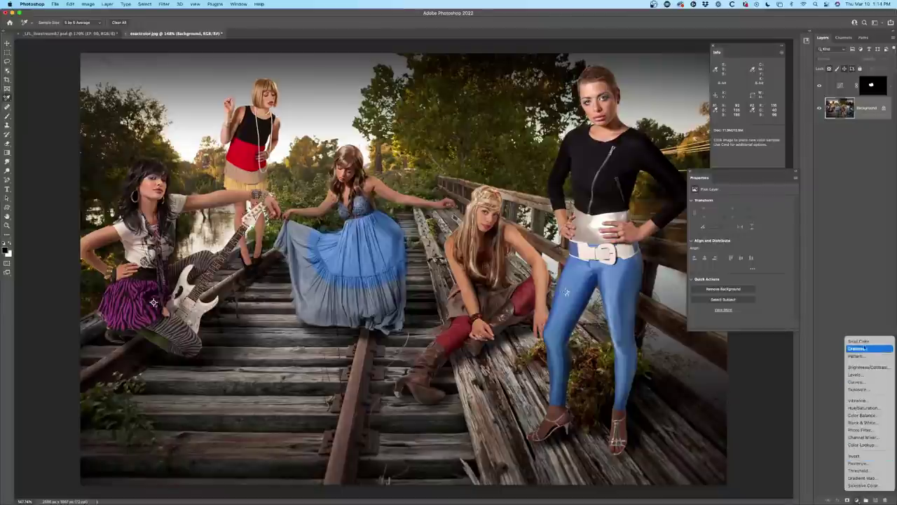
left_click(864, 383)
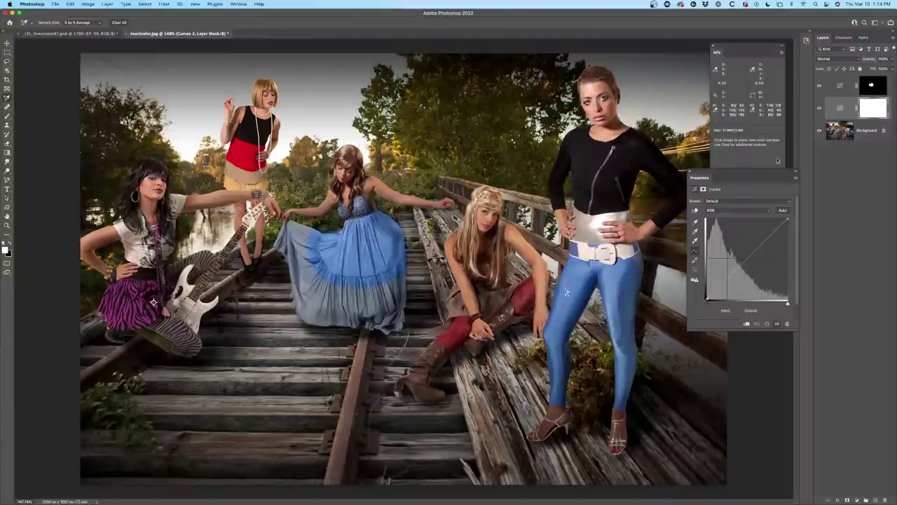
left_click(694, 211)
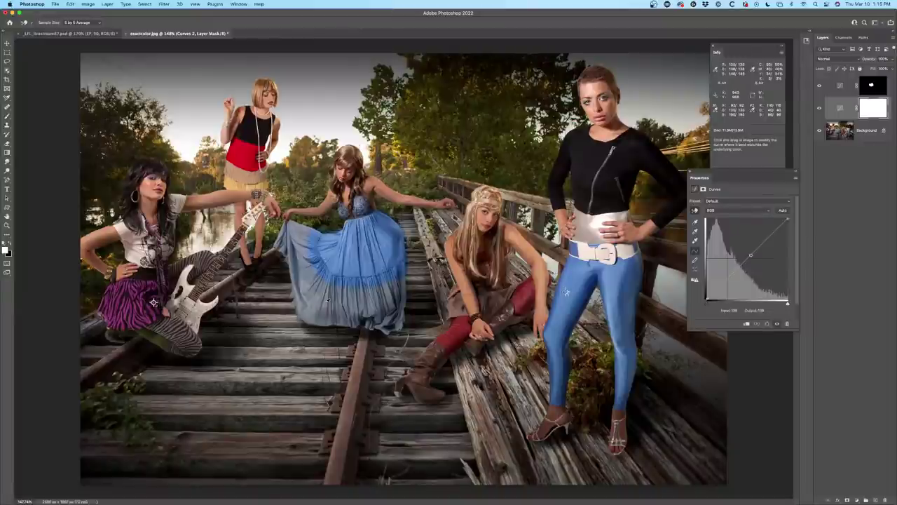
key("super+shift")
left_click(326, 300, "shift+super")
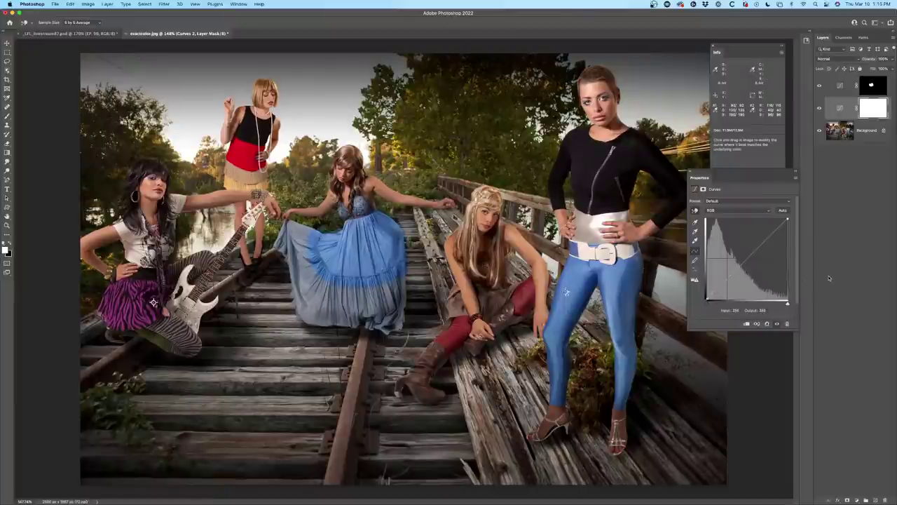
left_click(734, 211)
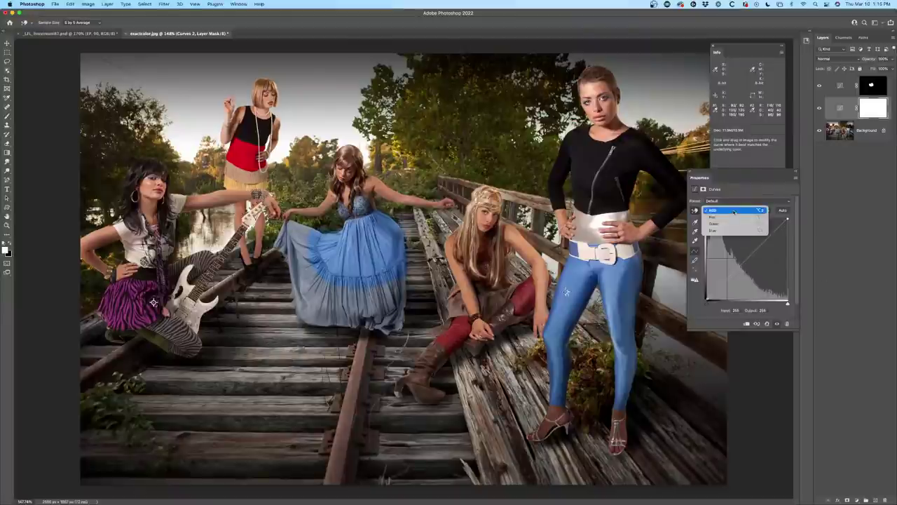
left_click(748, 175)
left_click(839, 106)
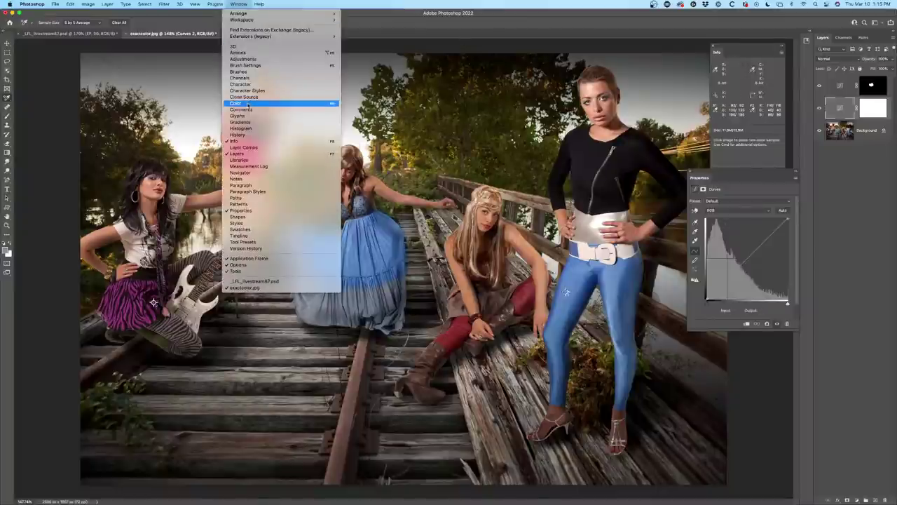
Switch the Curves 2 channel to Red and add a control point on the Red curve.
left_click(855, 211)
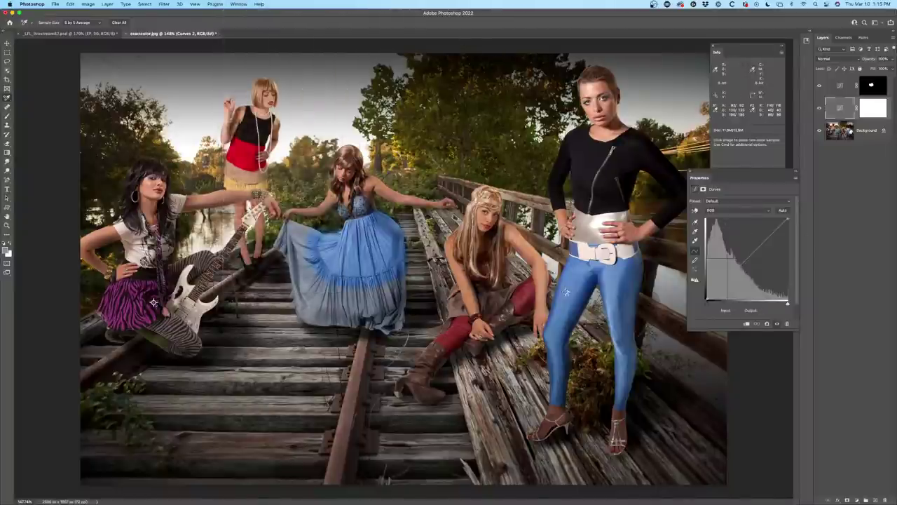
left_click(729, 211)
left_click(728, 217)
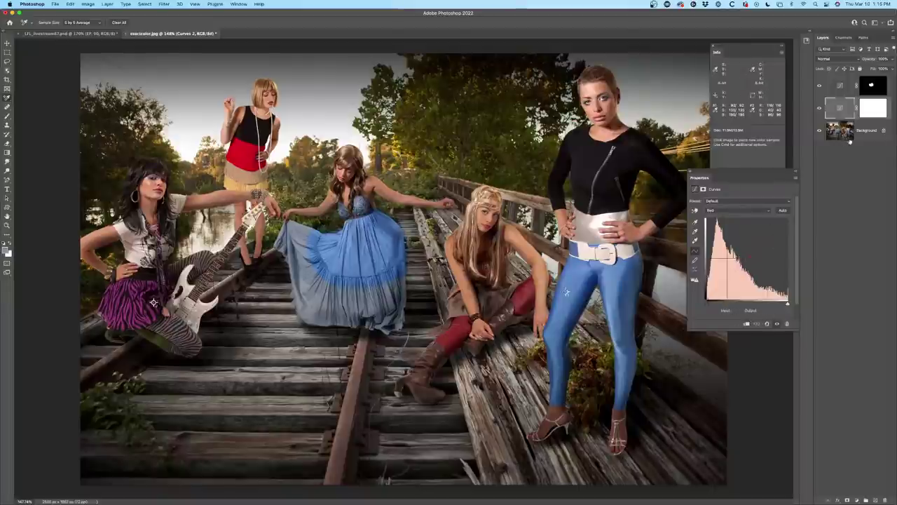
left_click(749, 256)
Set the curve point outputs to Red 178, Green 40 and Blue 60 for a magenta-red tint.
left_click(764, 310)
type("178")
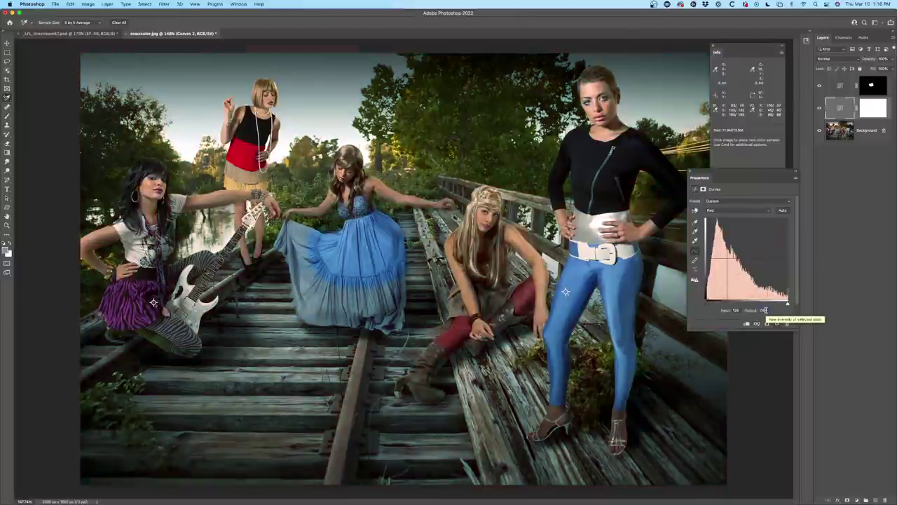
left_click(747, 211)
left_click(746, 218)
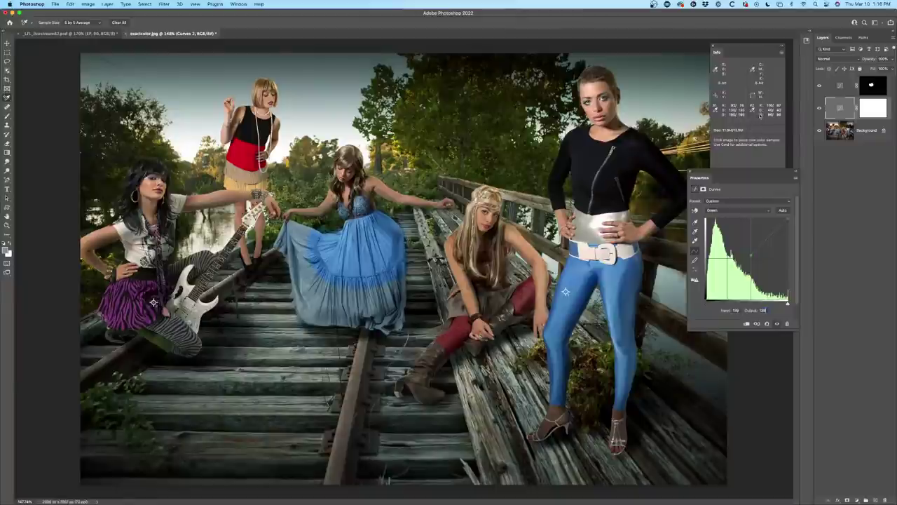
double_click(763, 309)
type("40")
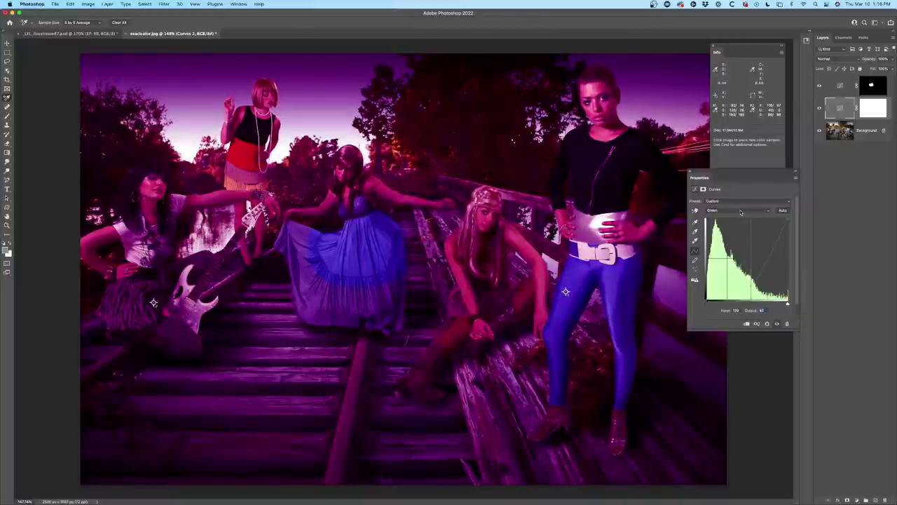
left_click(741, 210)
left_click(740, 217)
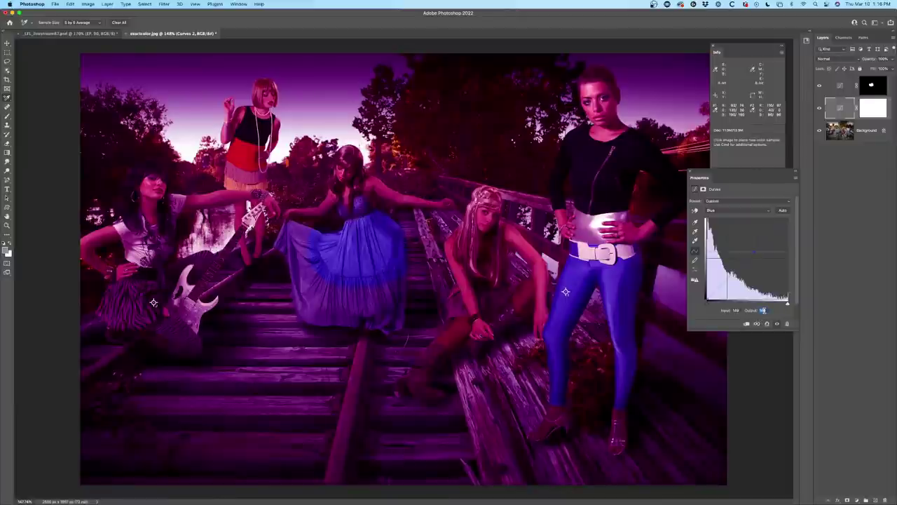
type("60")
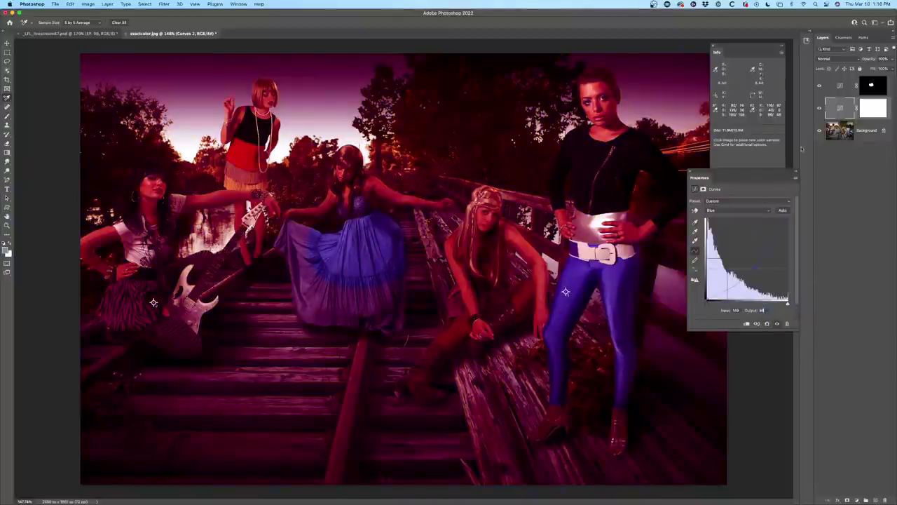
left_click(870, 107)
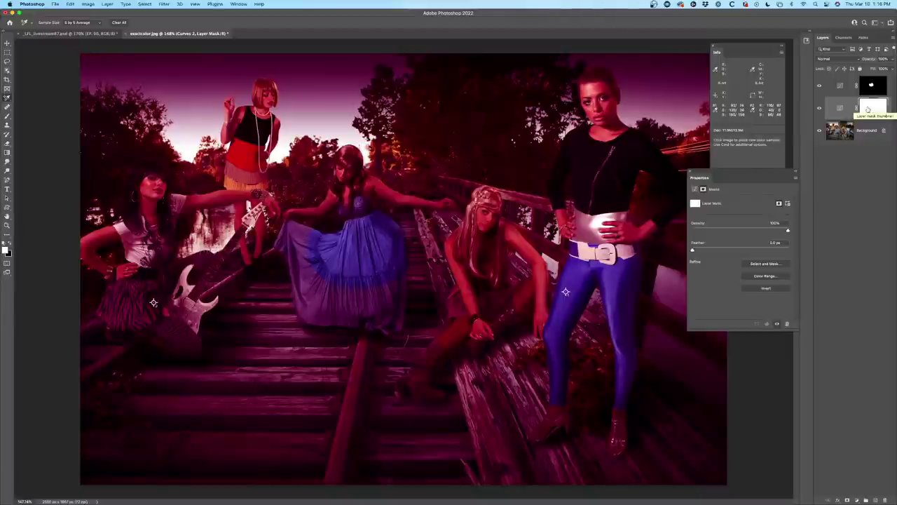
Fill the Curves 2 mask with black, checking it with the mask overlay, to hide the magenta tint.
key("super+i")
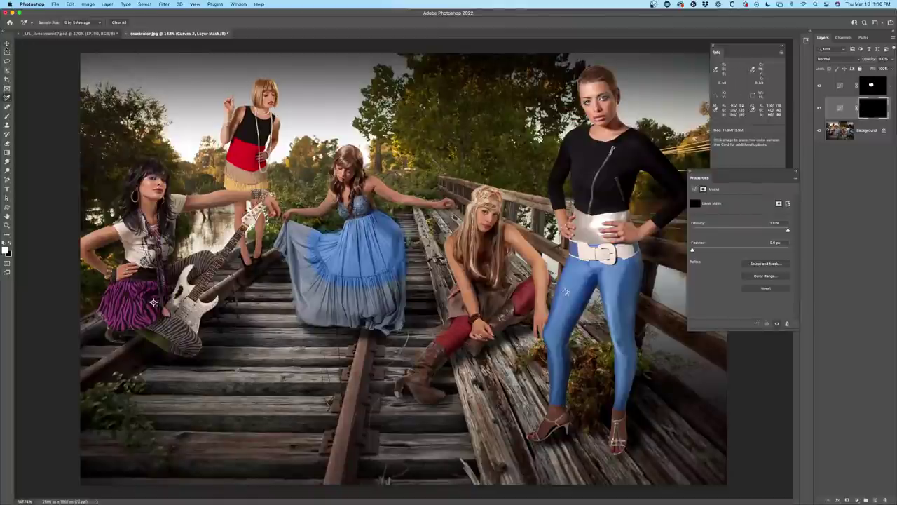
left_click(7, 45)
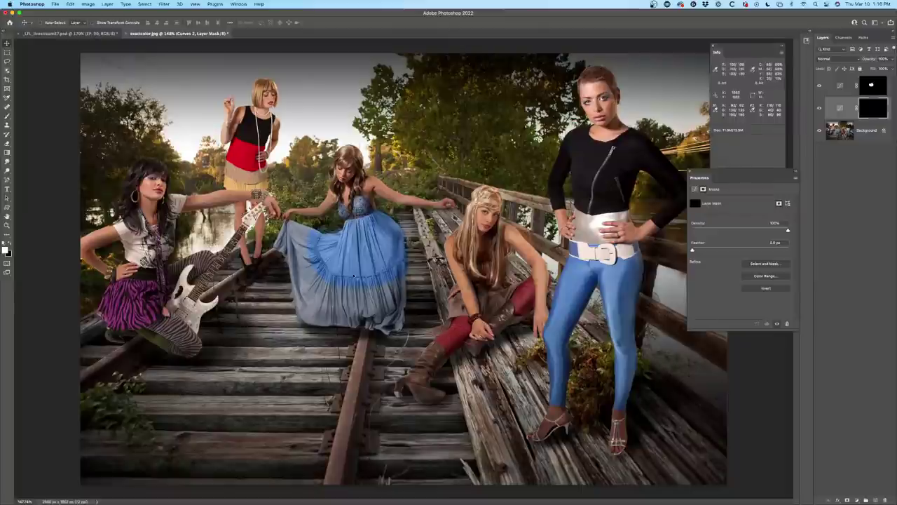
key("backslash")
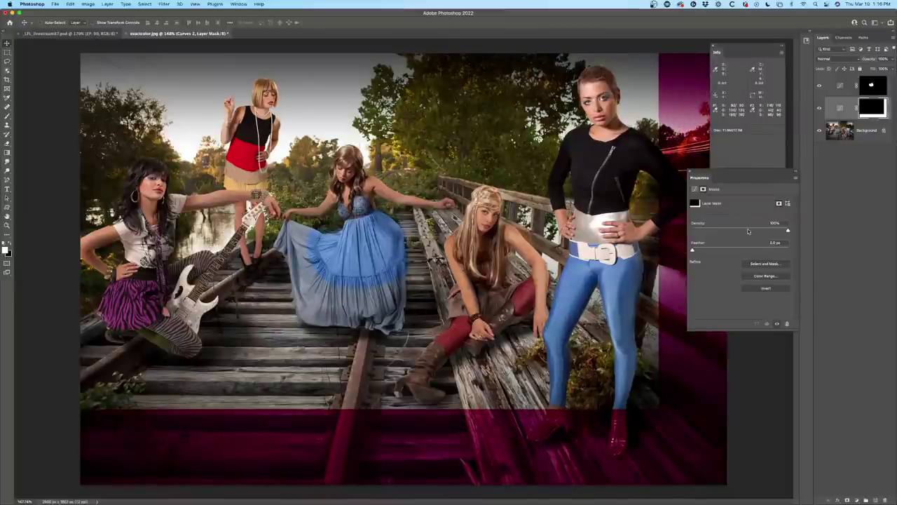
key("backslash")
key("super+i")
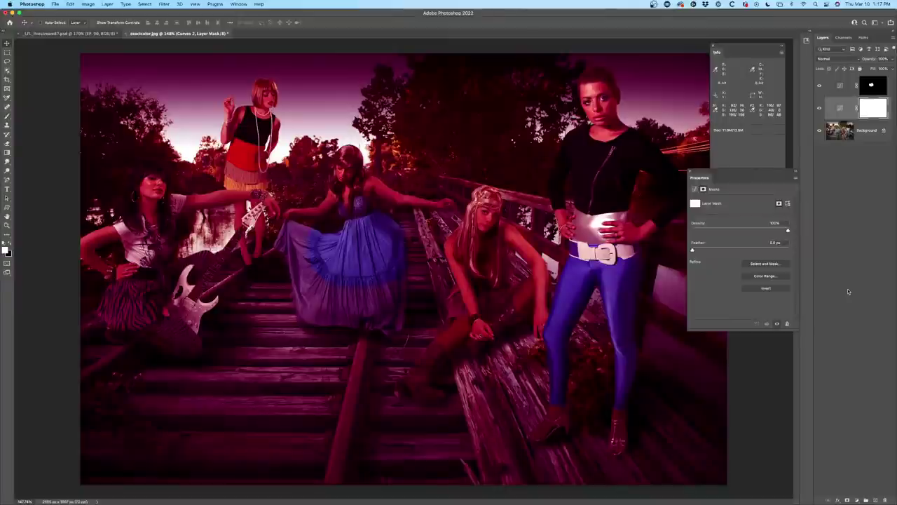
key("super+i")
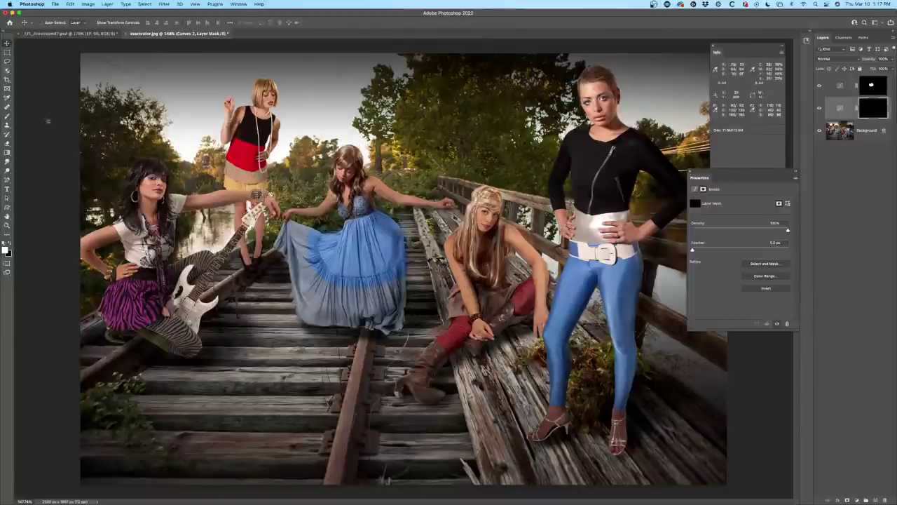
left_click(7, 116)
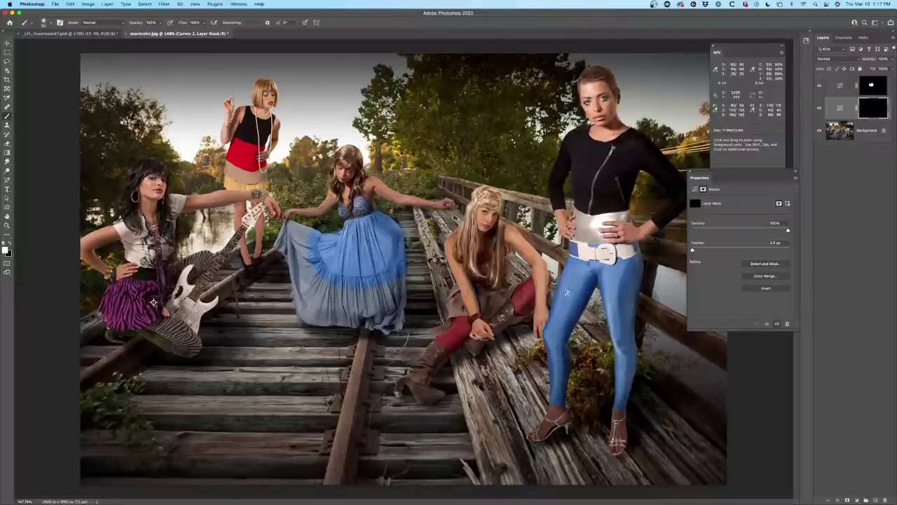
mouse_move(297, 234)
left_mouse_down()
mouse_move(286, 239)
mouse_move(301, 240)
mouse_move(287, 236)
mouse_move(290, 228)
mouse_move(313, 300)
mouse_move(306, 311)
mouse_move(323, 311)
mouse_move(305, 269)
mouse_move(326, 290)
mouse_move(333, 314)
mouse_move(323, 320)
mouse_move(398, 285)
mouse_move(393, 308)
mouse_move(379, 317)
mouse_move(377, 306)
mouse_move(369, 322)
mouse_move(399, 315)
mouse_move(386, 327)
left_mouse_up()
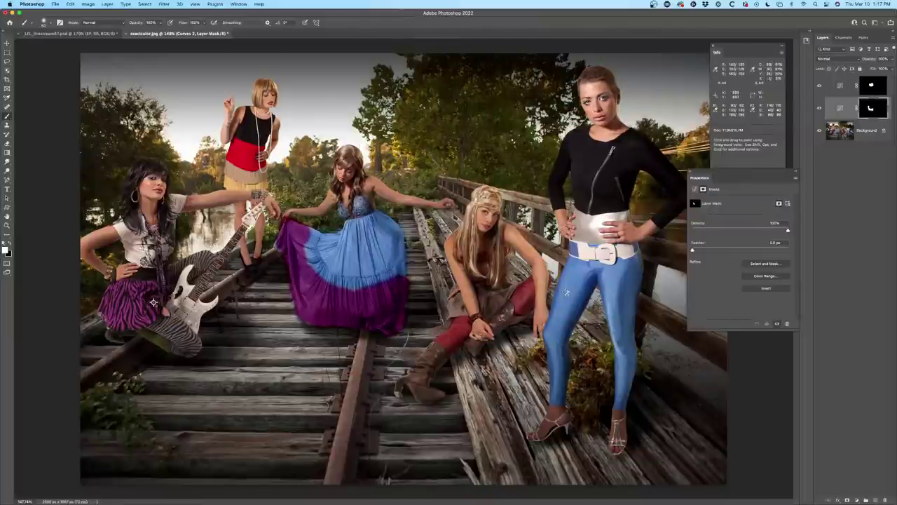
mouse_move(314, 234)
left_mouse_down()
mouse_move(309, 250)
mouse_move(337, 280)
mouse_move(400, 266)
mouse_move(407, 276)
left_mouse_up()
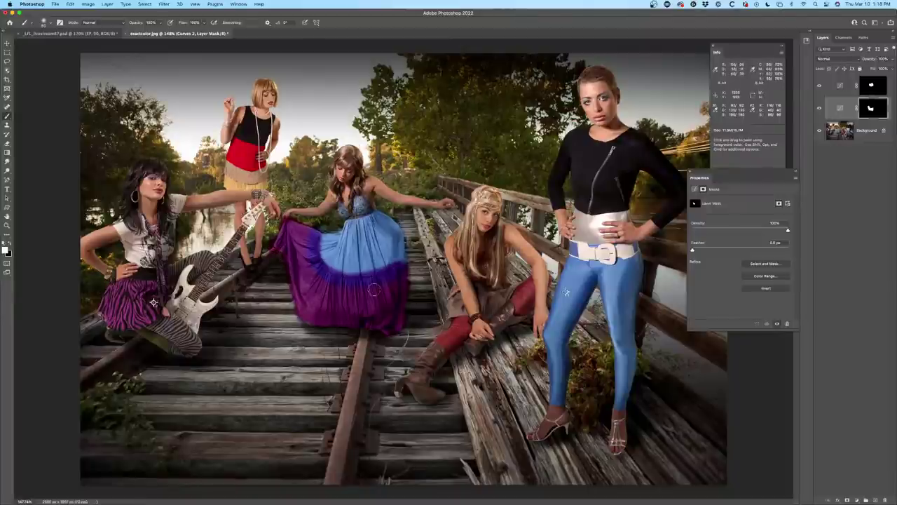
Select the blue-dress girl with Object Selection, invert it, and apply it to the top Curves mask.
left_click(848, 132)
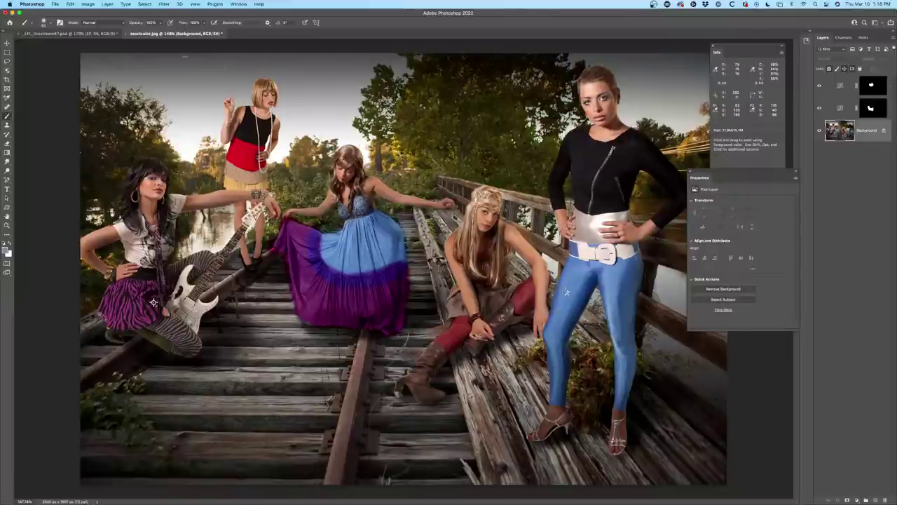
left_click_drag(7, 71, 29, 72)
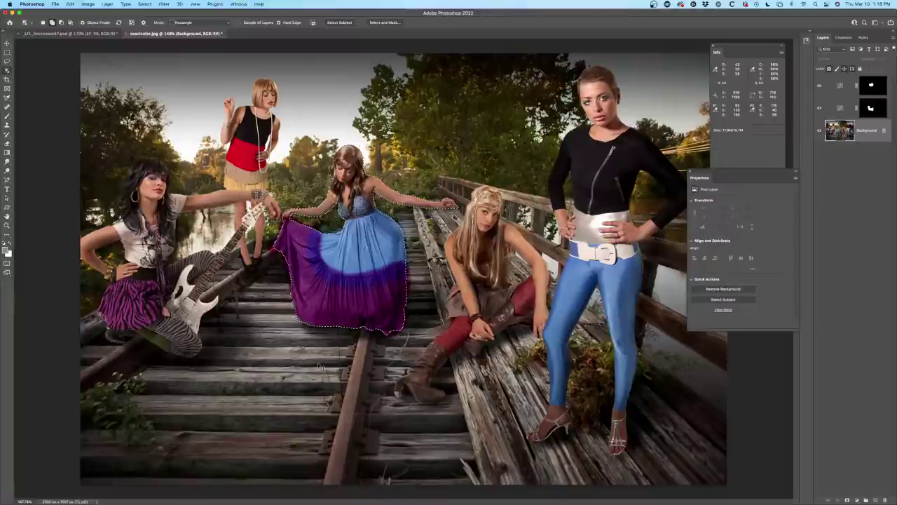
key("shift+super+i")
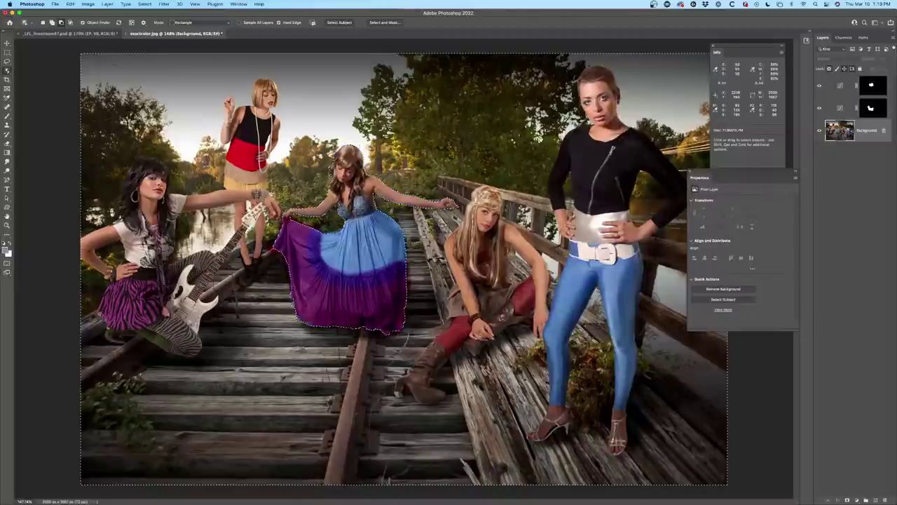
left_click(877, 105)
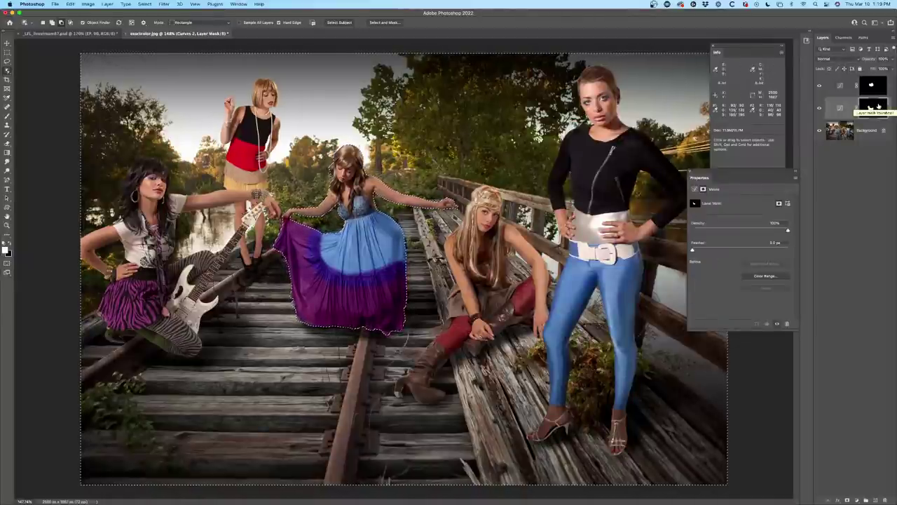
left_click(874, 85)
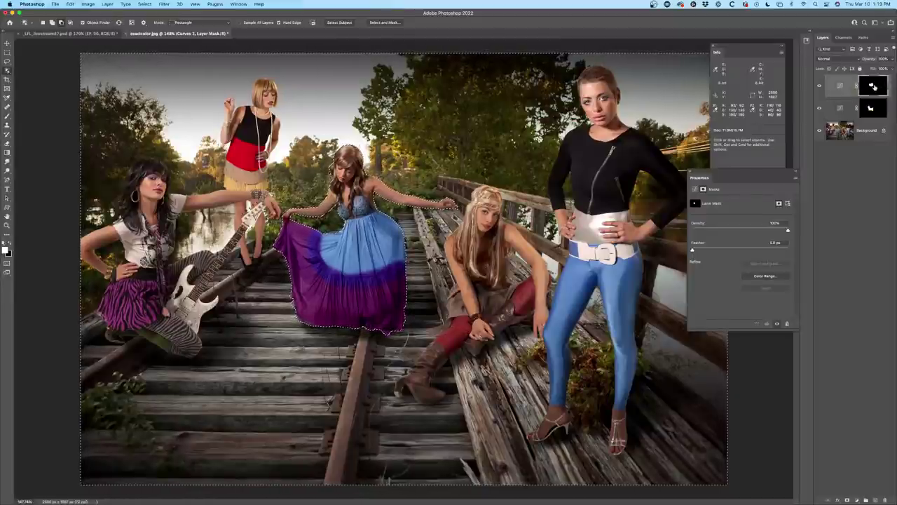
key("super+d")
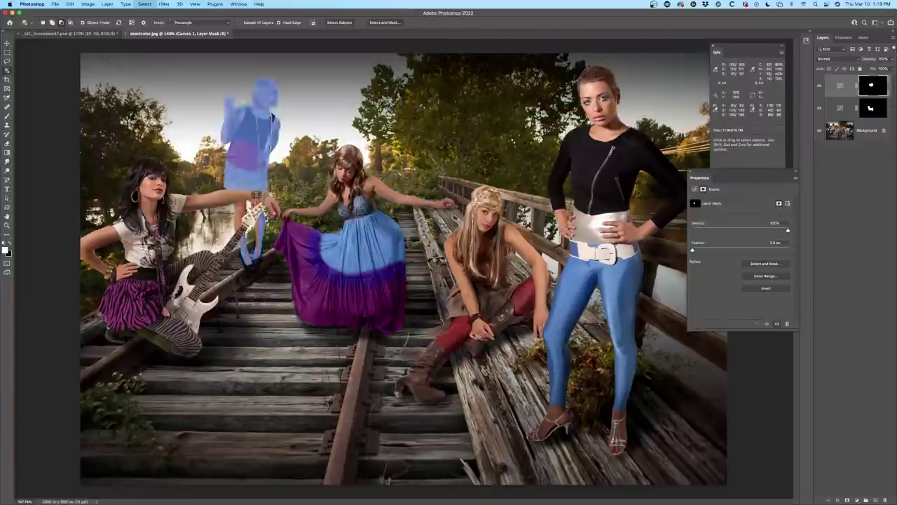
left_click(7, 43)
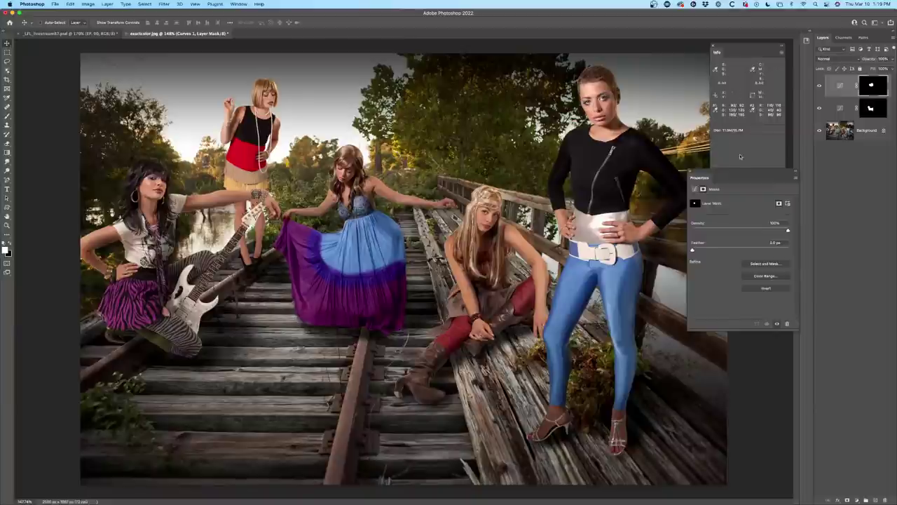
left_click(819, 87)
left_click(820, 108)
left_click(820, 87)
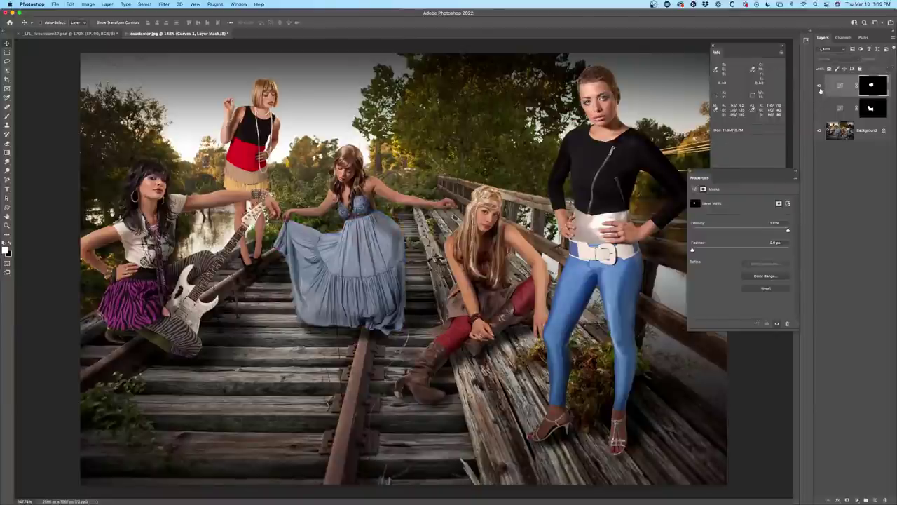
left_click(819, 107)
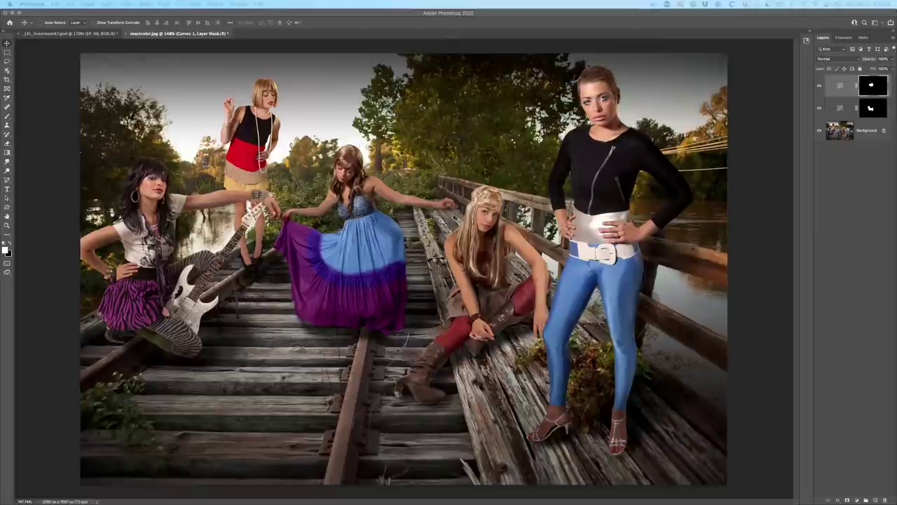
Quick Look the Print folder's Curves cover files (.psd, .tif, .jpg), then return to Photoshop.
mouse_move(91, 495)
left_click(884, 483)
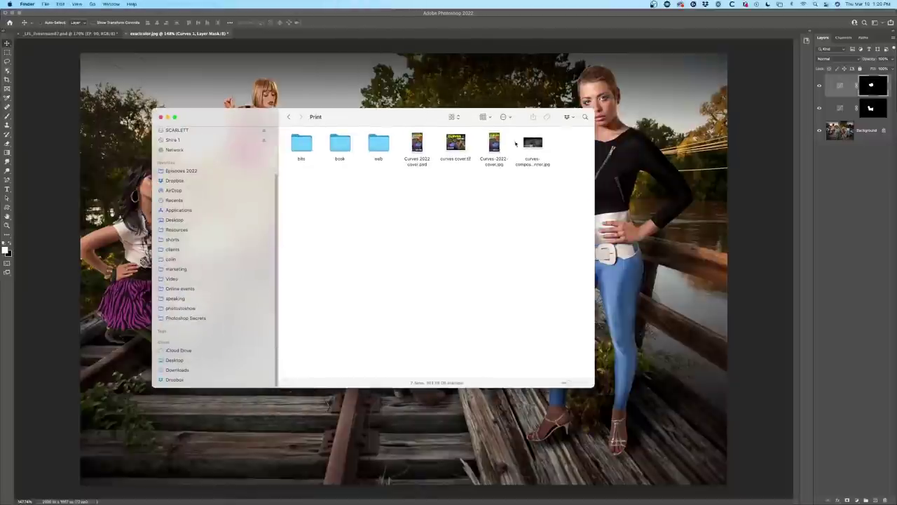
left_click(417, 144)
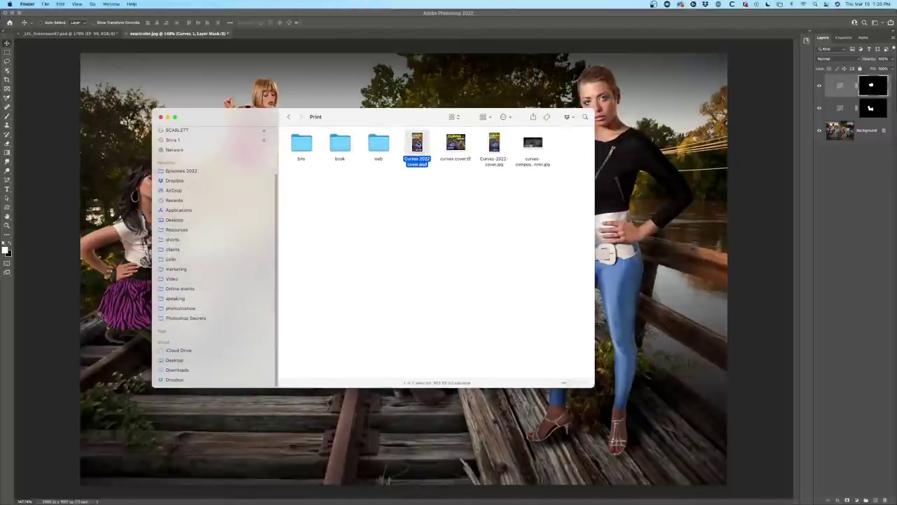
key("space")
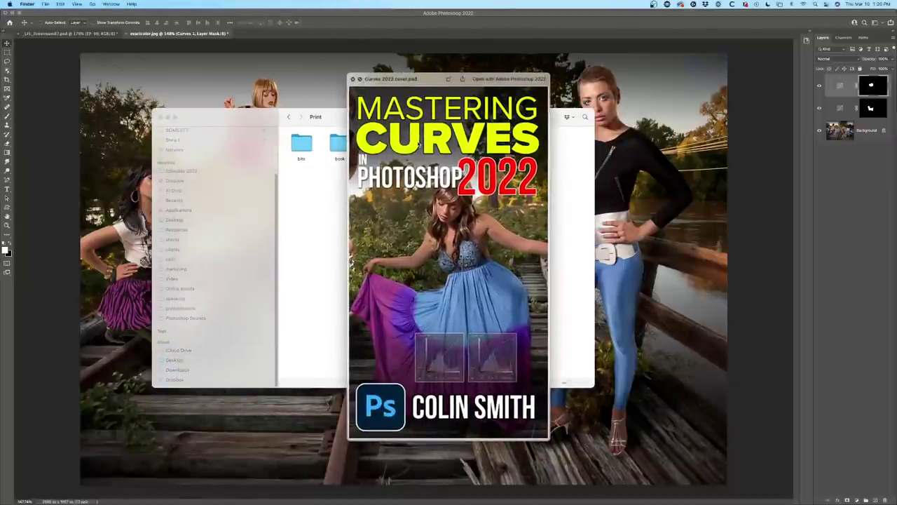
key("Right")
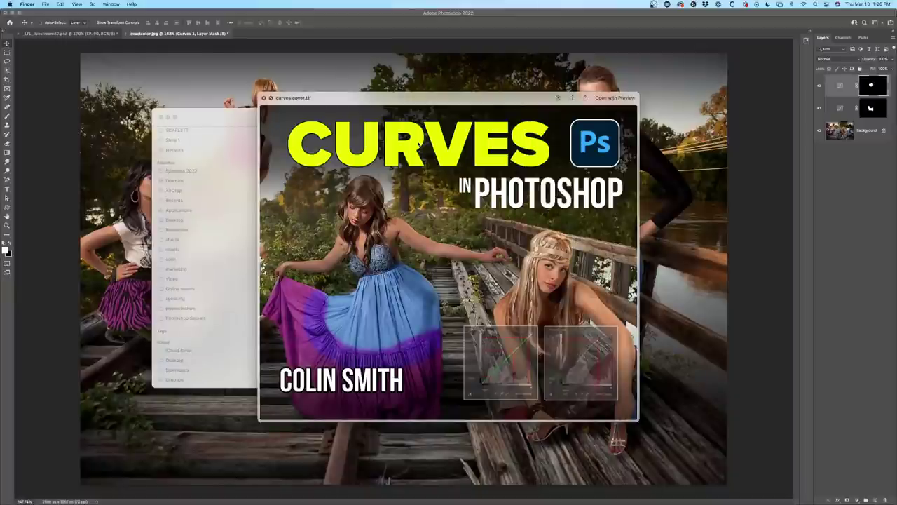
key("Right")
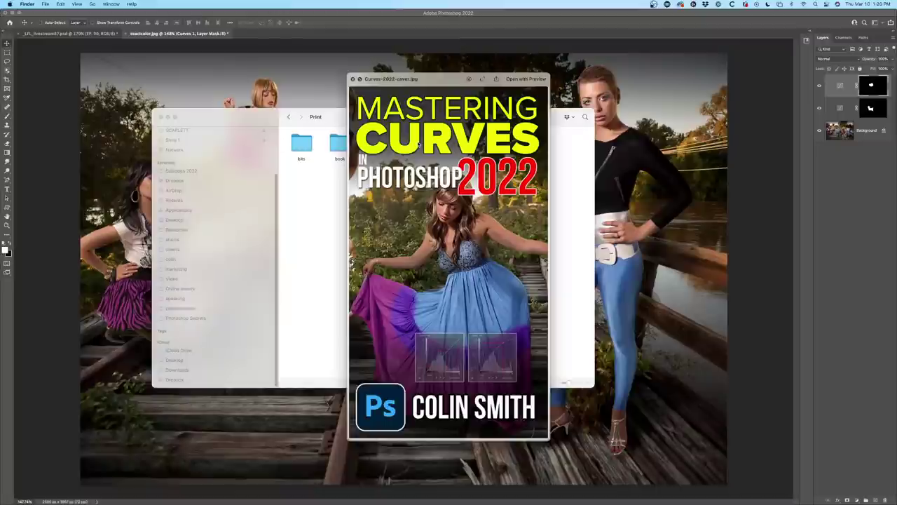
key("Left")
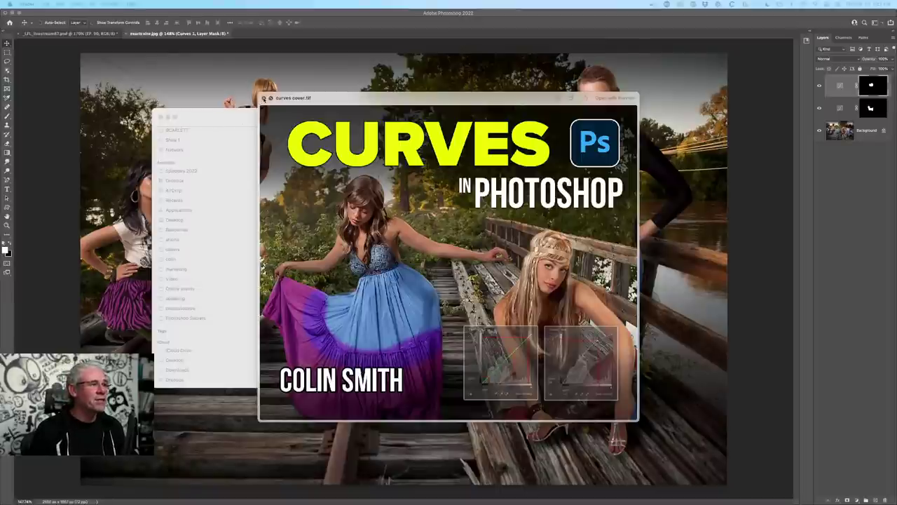
left_click(264, 98)
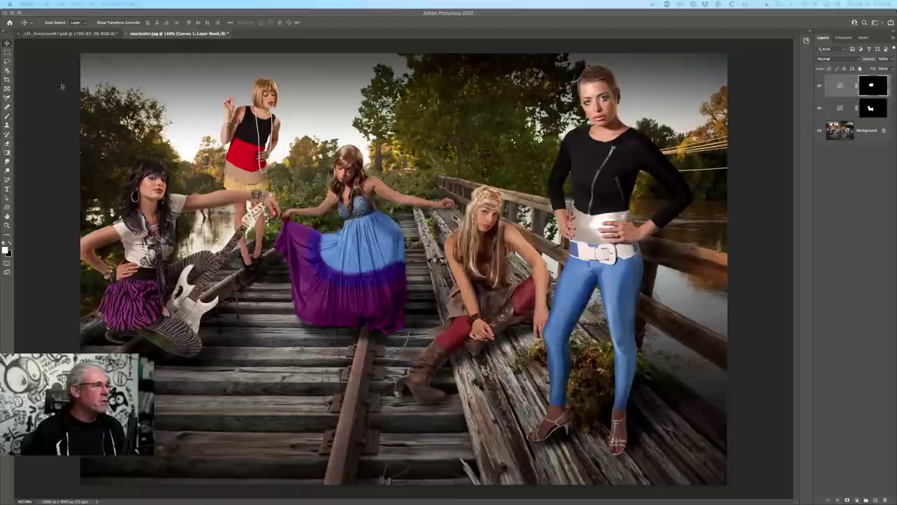
left_click(7, 189)
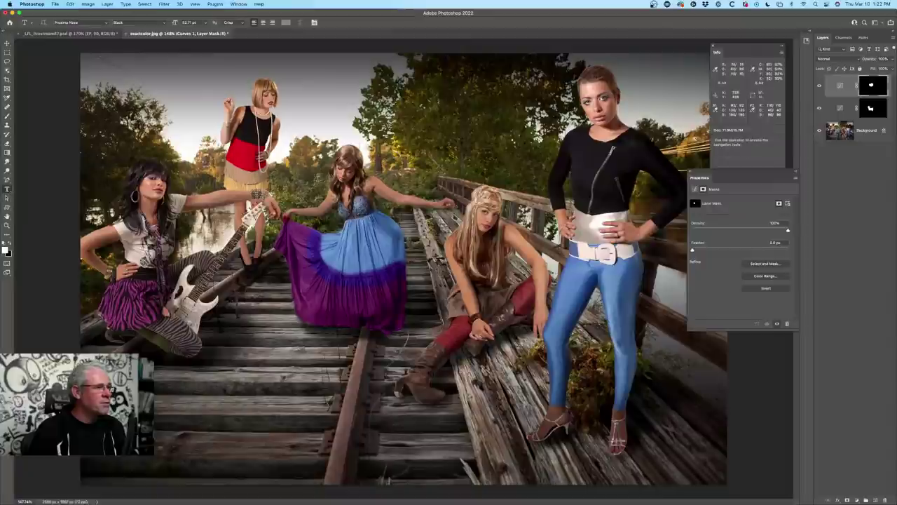
Add a white LFLCURVES text layer on the upper middle of the photo.
left_click(214, 149)
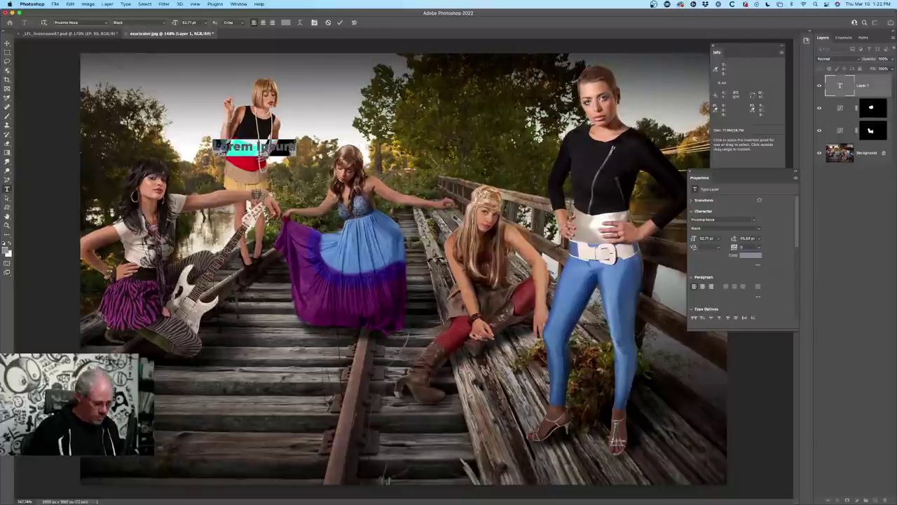
key("BackSpace")
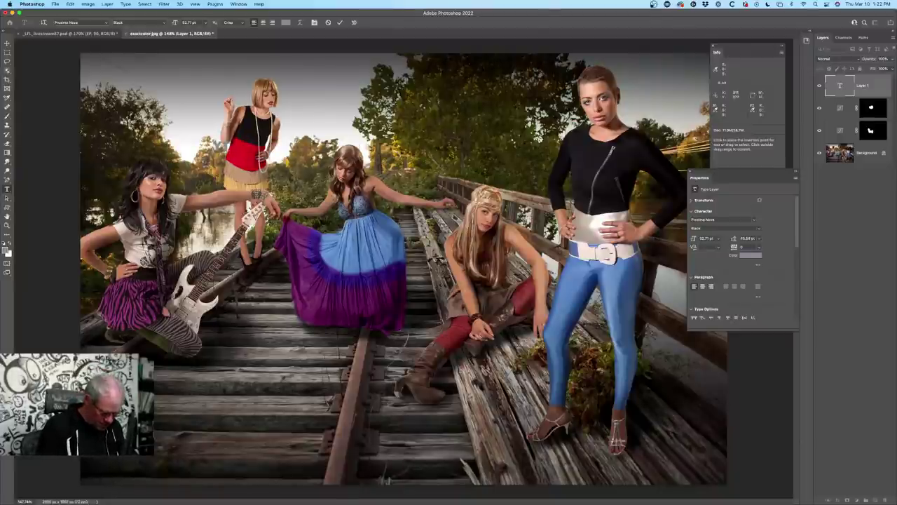
type("CURVES")
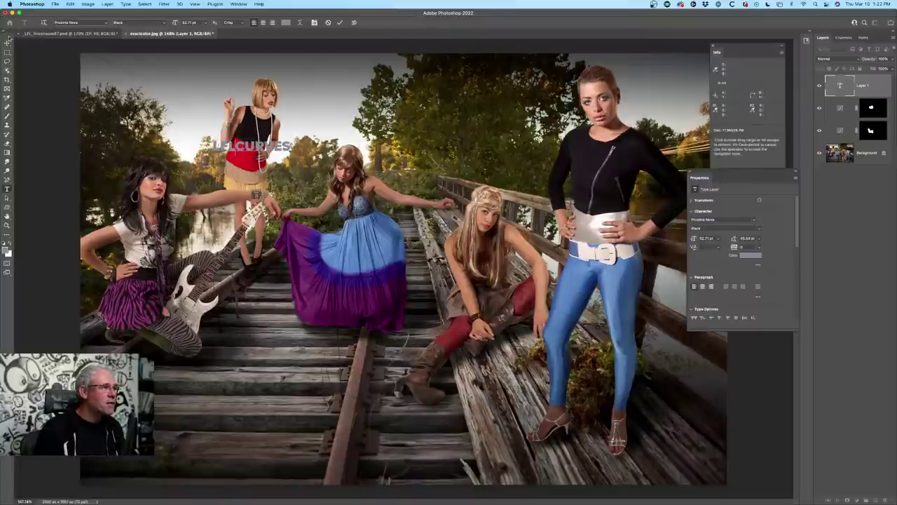
key("super+Return")
Enlarge the LFLCURVES title about five times with Free Transform.
key("super+t")
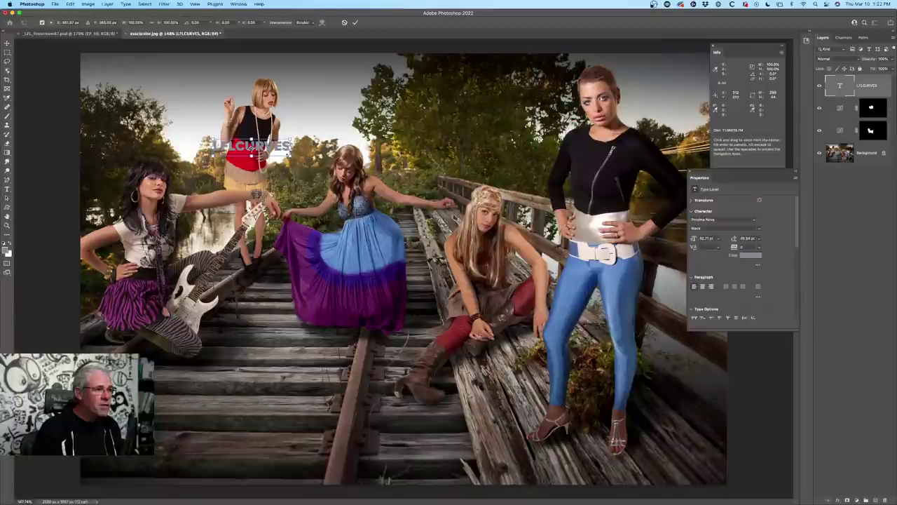
left_click_drag(291, 157, 585, 221)
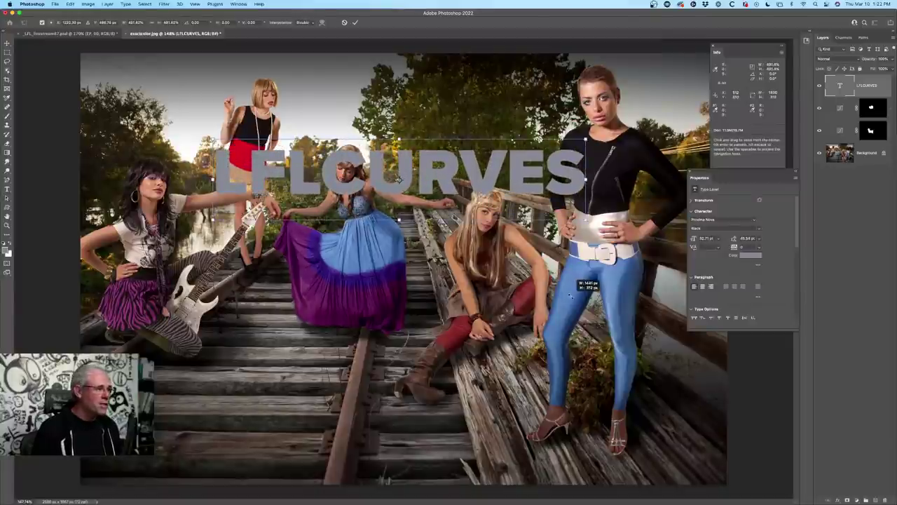
key("Return")
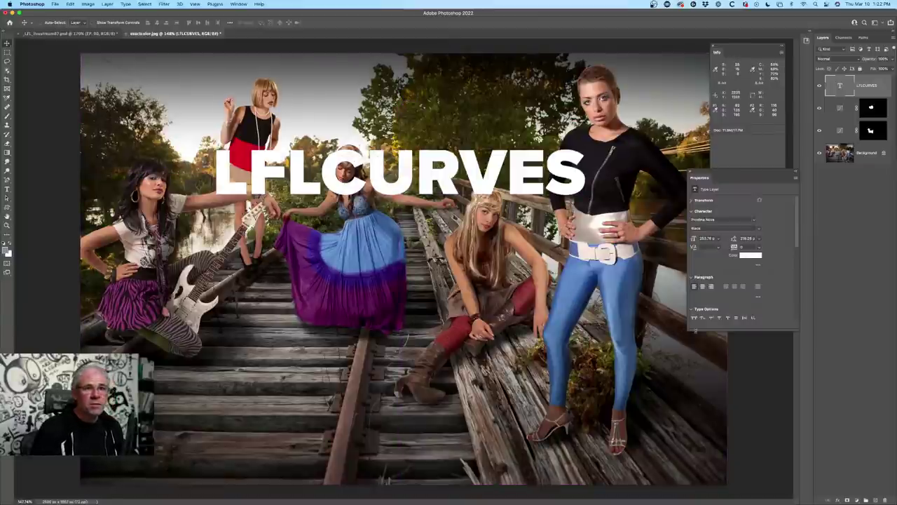
Add a black (000000) Stroke effect to the LFLCURVES title layer and apply it.
left_click(839, 500)
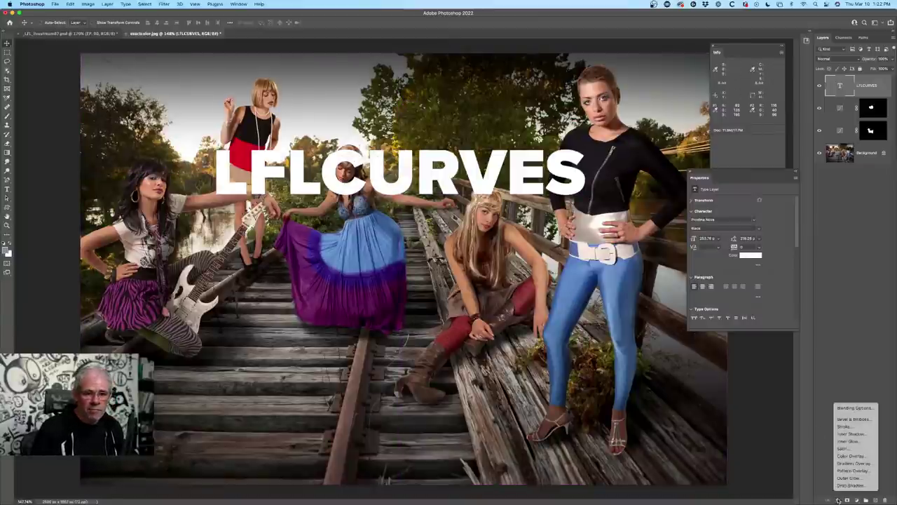
left_click(843, 427)
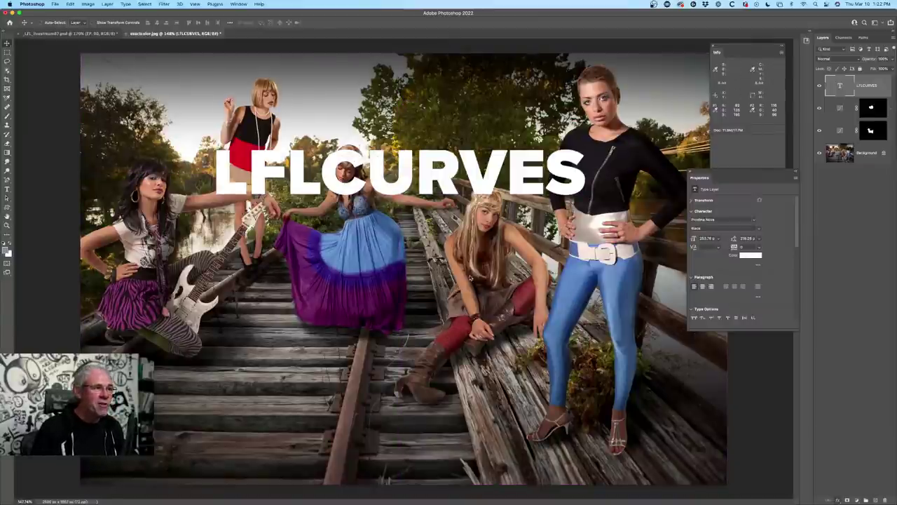
left_click(510, 163)
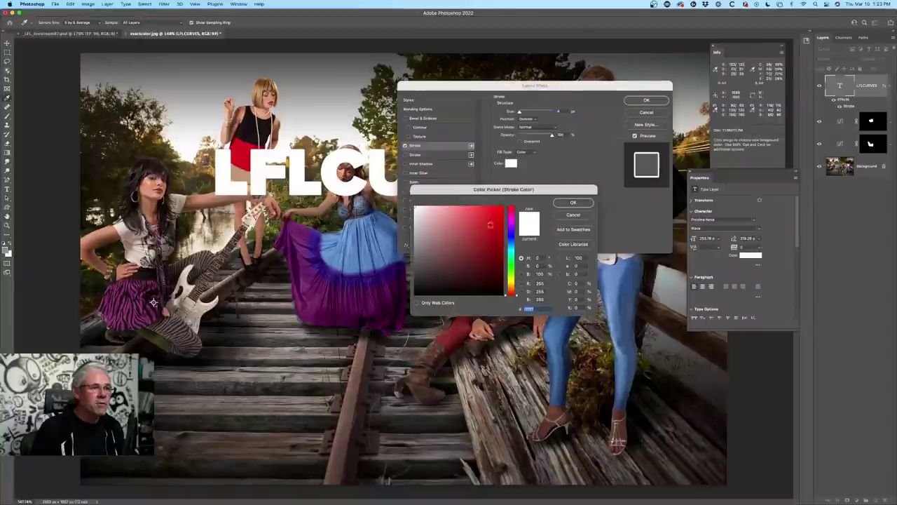
type("000000")
left_click(562, 205)
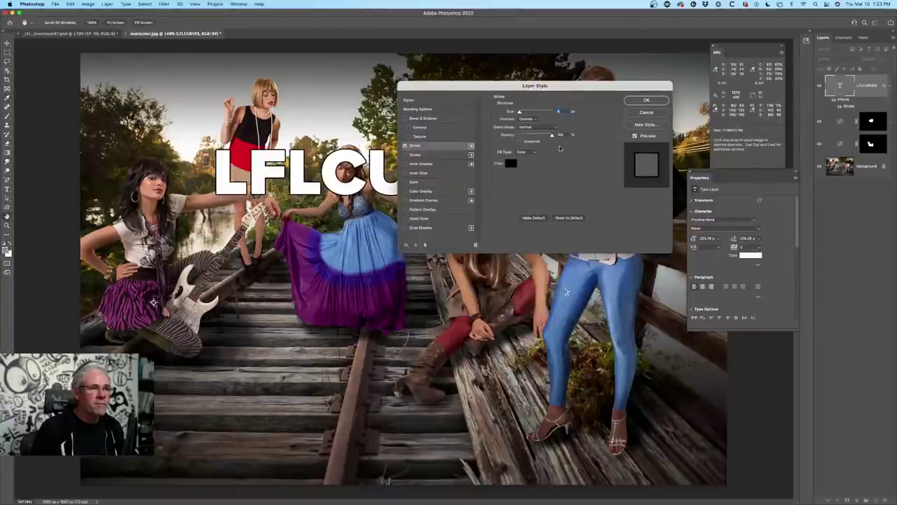
mouse_move(516, 87)
left_mouse_down()
mouse_move(367, 252)
mouse_move(365, 288)
left_mouse_up()
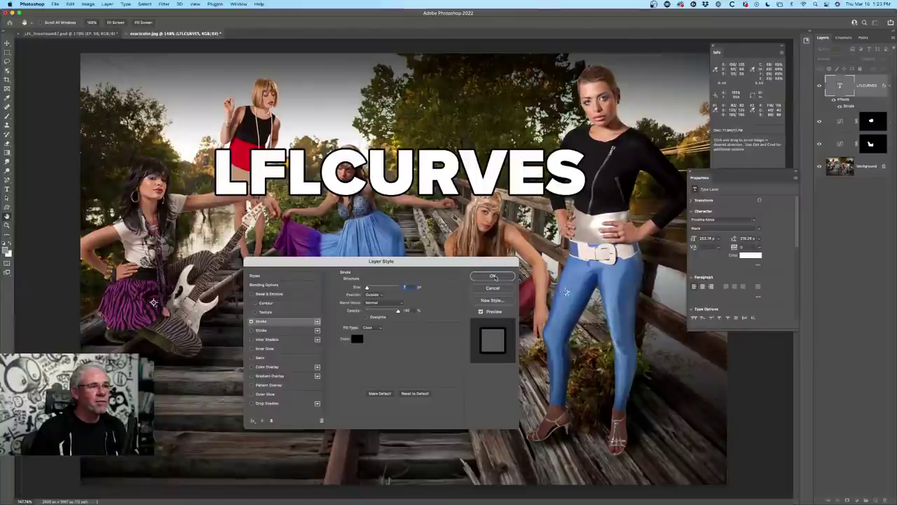
left_click(492, 275)
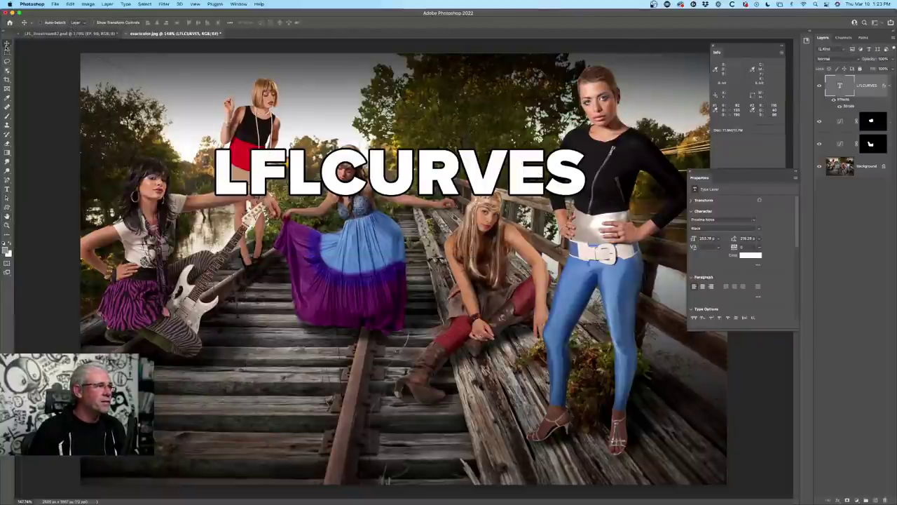
Reset the workspace layout, then close the livestream thumbnail .psd without saving.
left_click(74, 33)
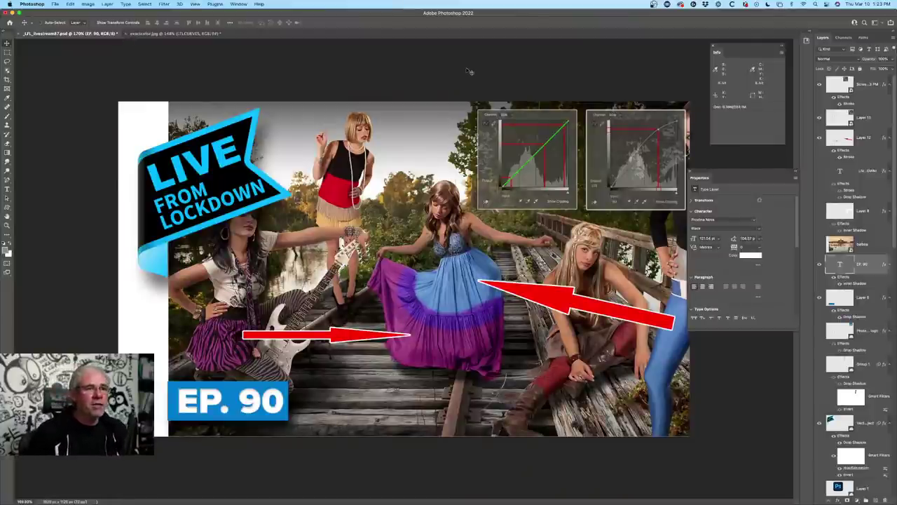
left_click(888, 22)
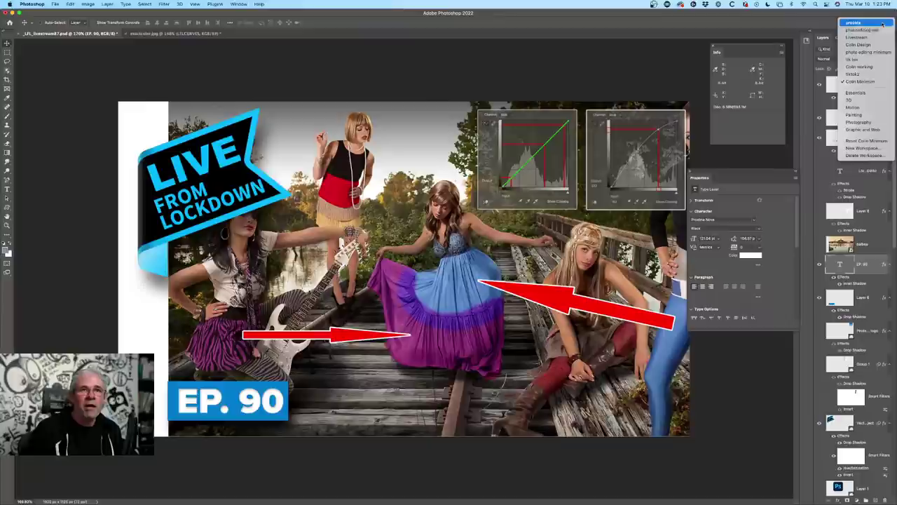
left_click(865, 141)
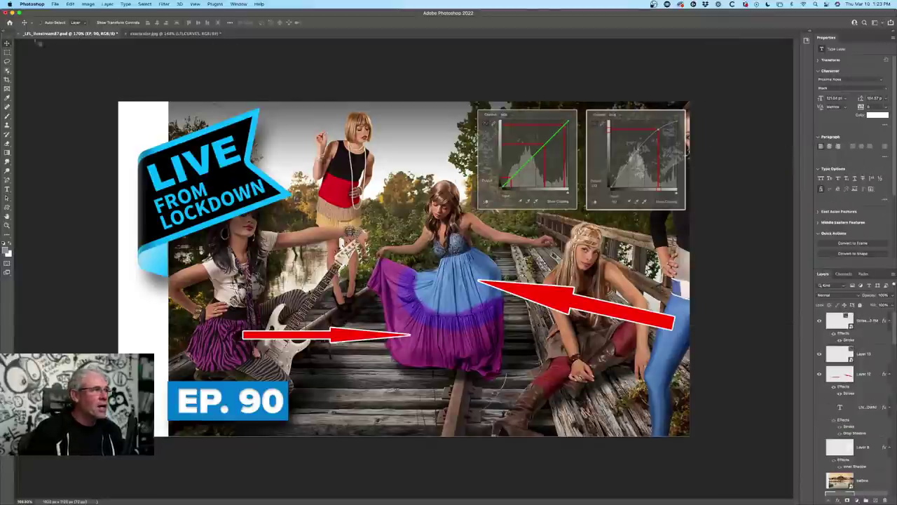
key("super+w")
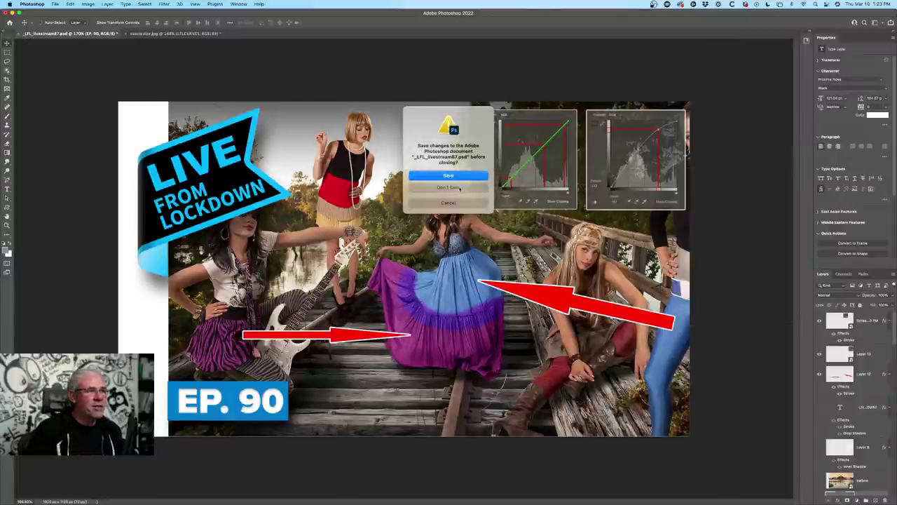
left_click(448, 187)
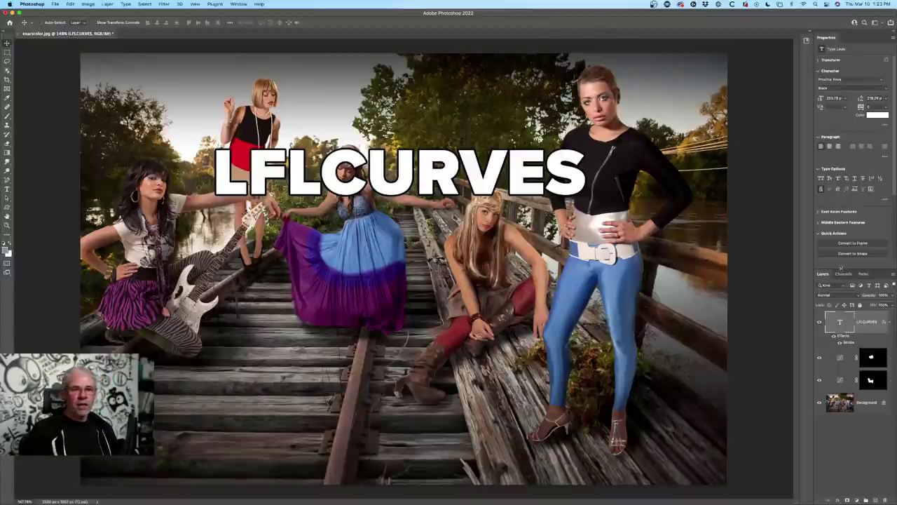
Make the Layers panel taller, then switch to the Essentials workspace and reset it to defaults.
left_click_drag(841, 268, 815, 115)
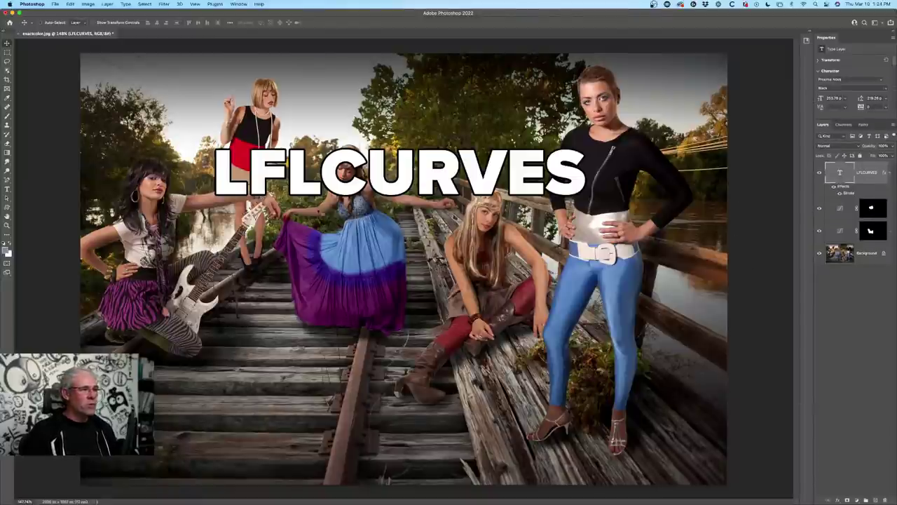
left_click(234, 3)
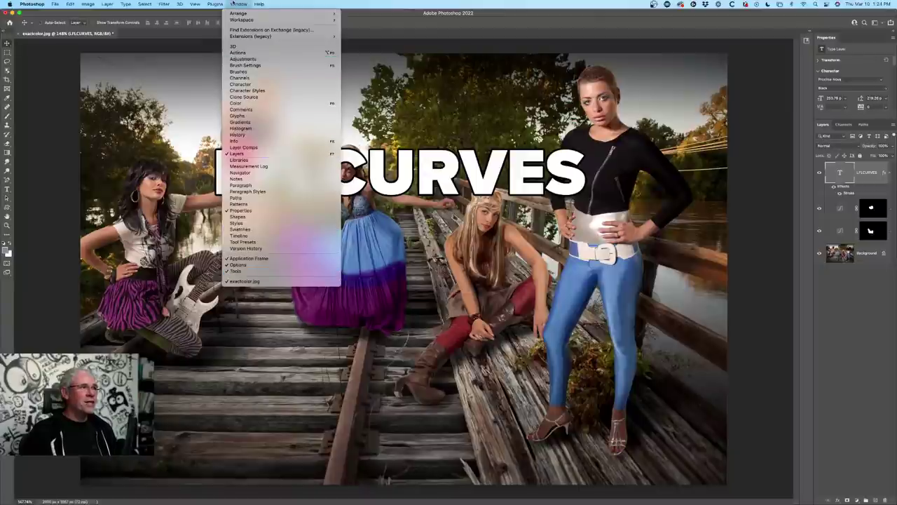
left_click(883, 22)
left_click(883, 23)
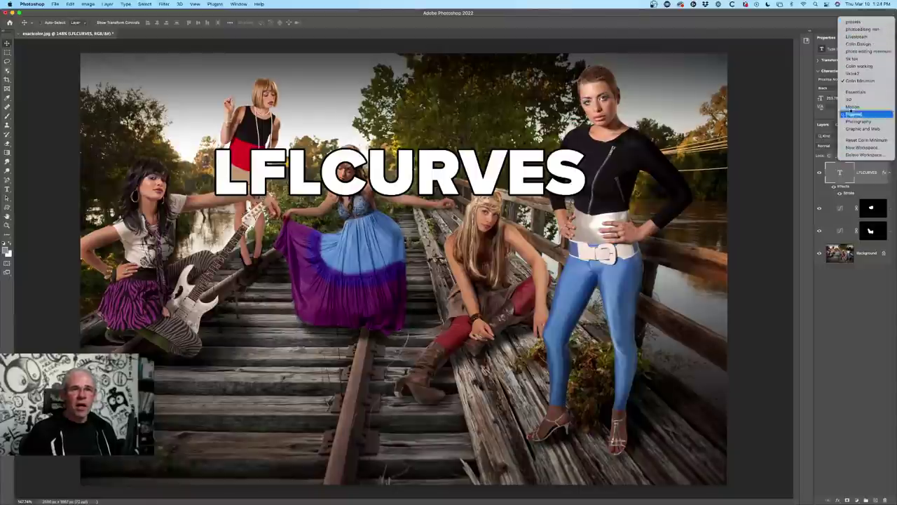
left_click(851, 82)
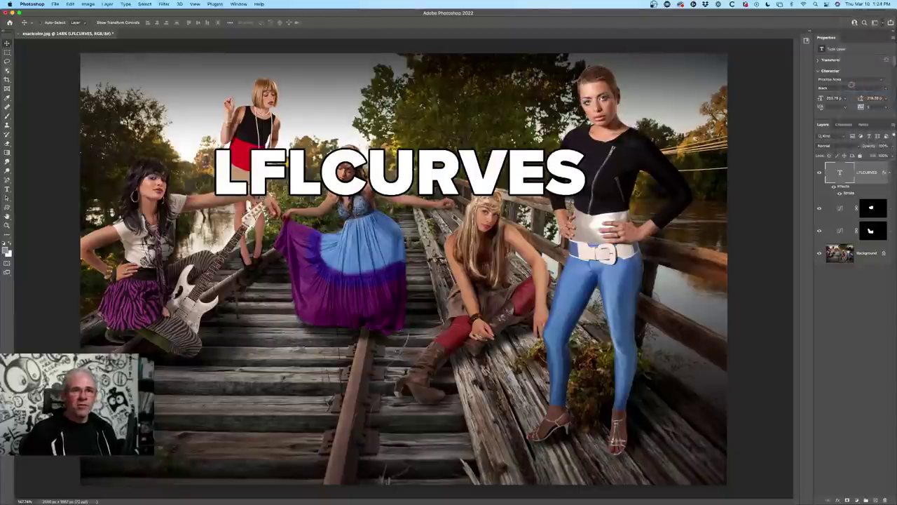
left_click(887, 23)
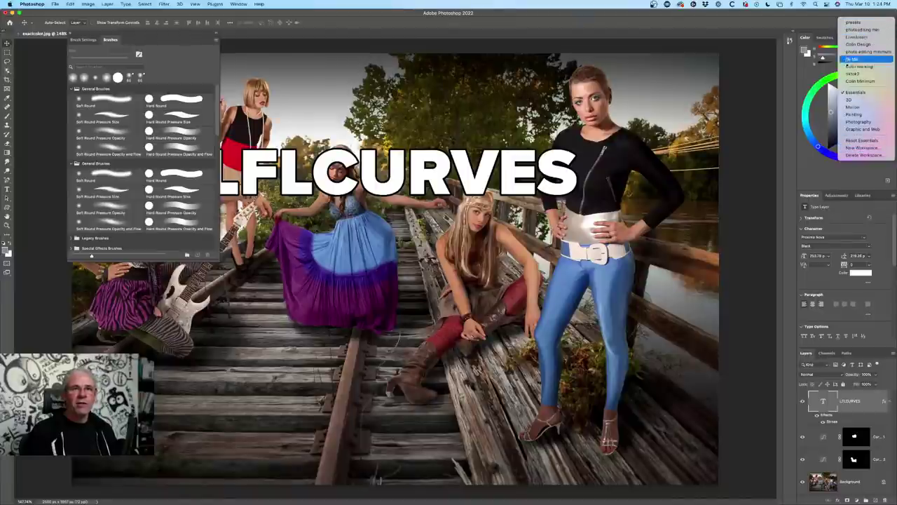
left_click(851, 140)
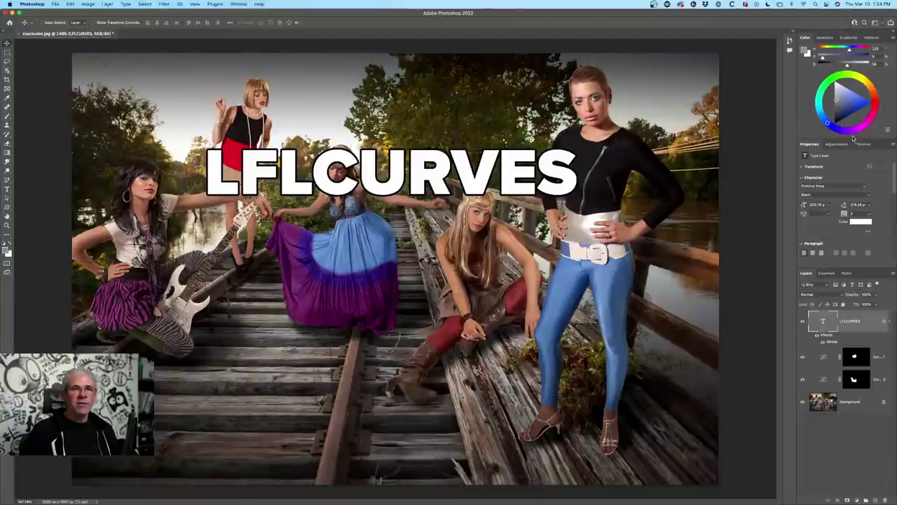
left_click(876, 22)
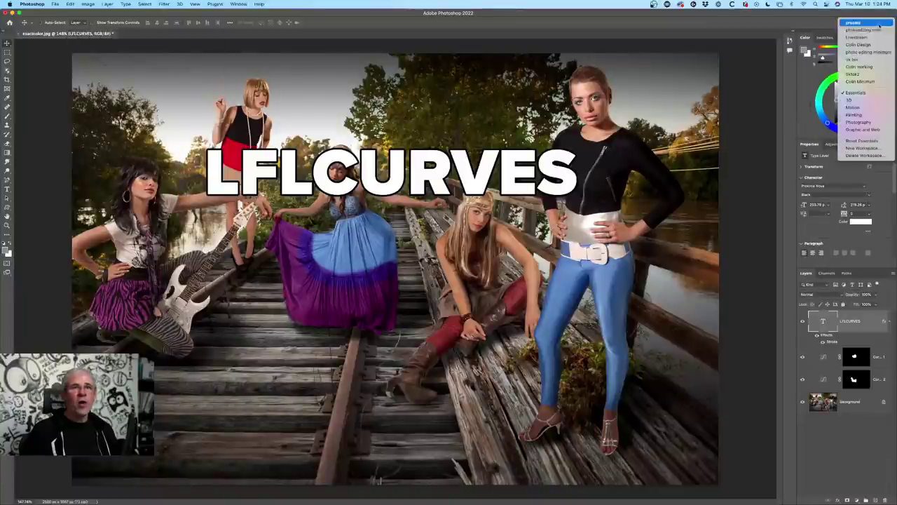
left_click(804, 23)
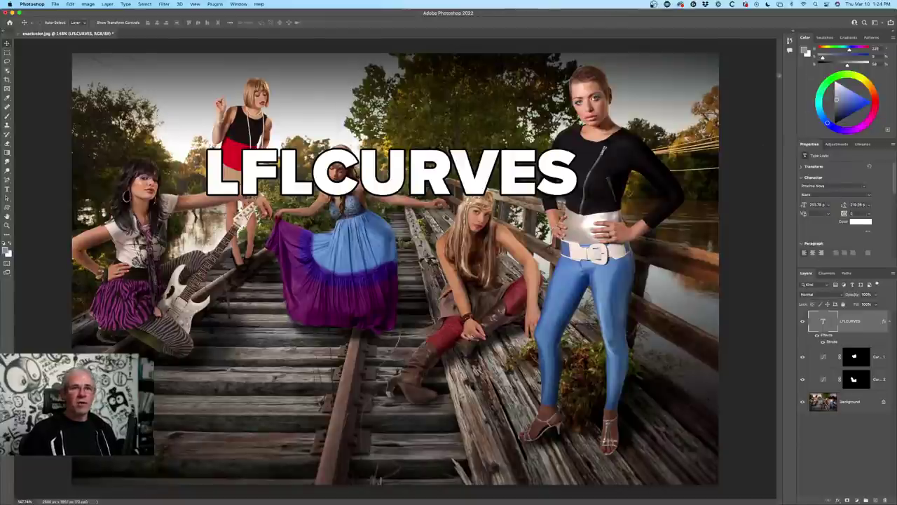
Browse the Adjustments, Libraries, Swatches, Gradients, Patterns, Channels and Paths tabs, then open the Window menu.
left_click(848, 144)
left_click(862, 145)
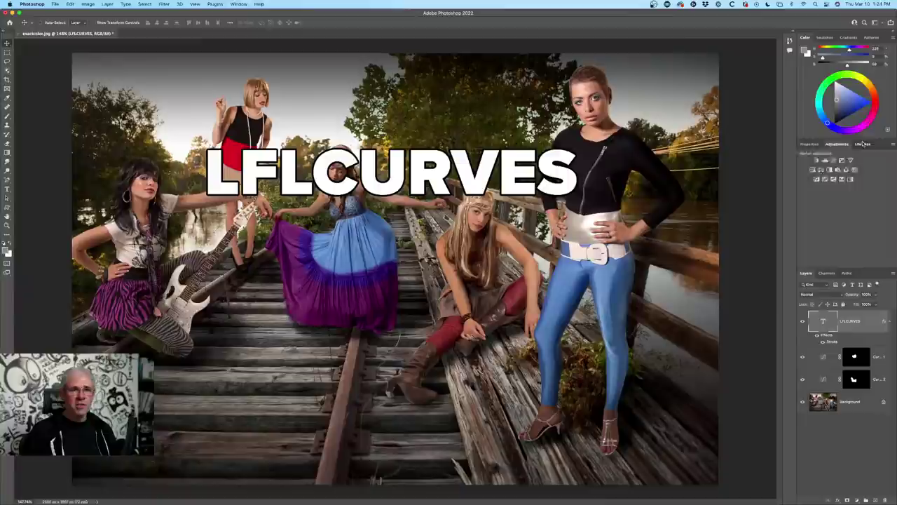
left_click(809, 144)
left_click(825, 37)
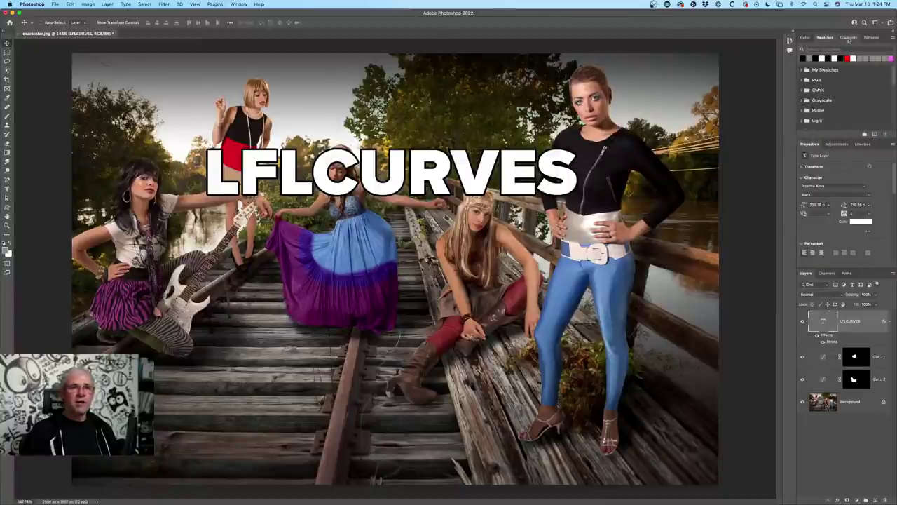
left_click(848, 37)
left_click(871, 37)
left_click(805, 37)
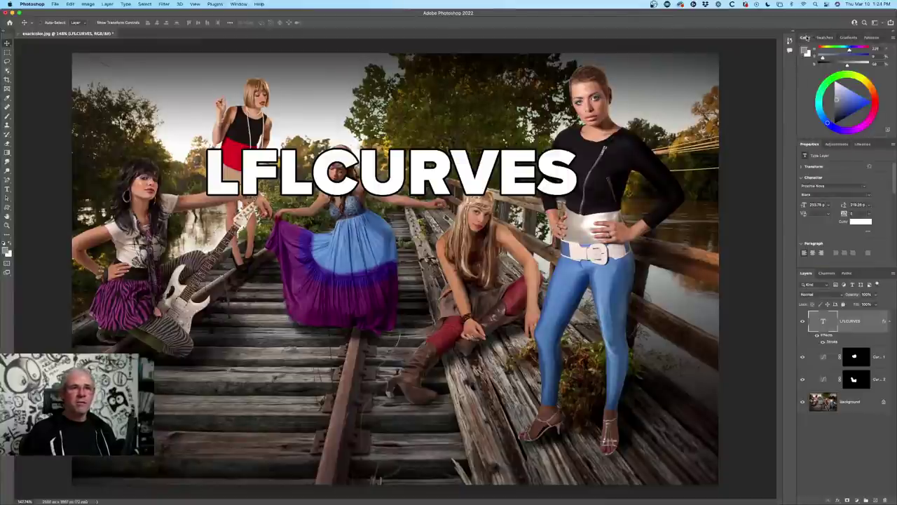
left_click(827, 273)
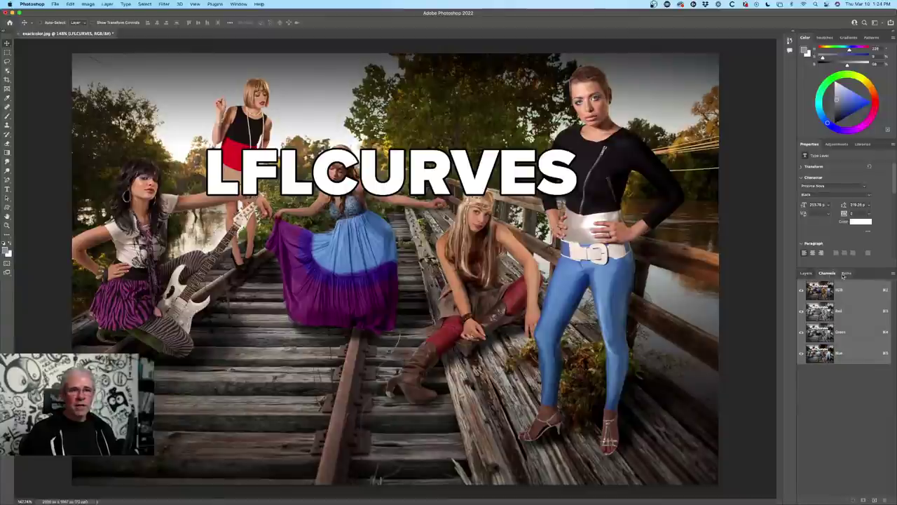
left_click(847, 273)
left_click(807, 273)
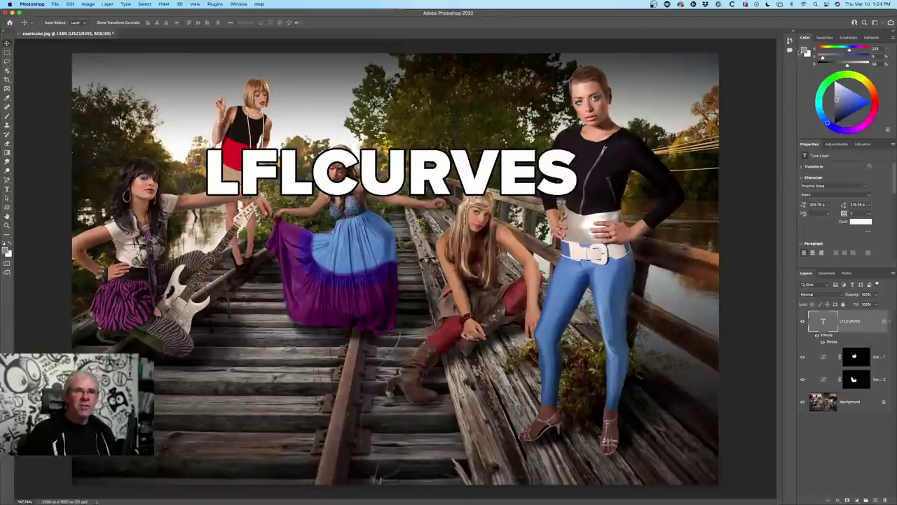
left_click(238, 4)
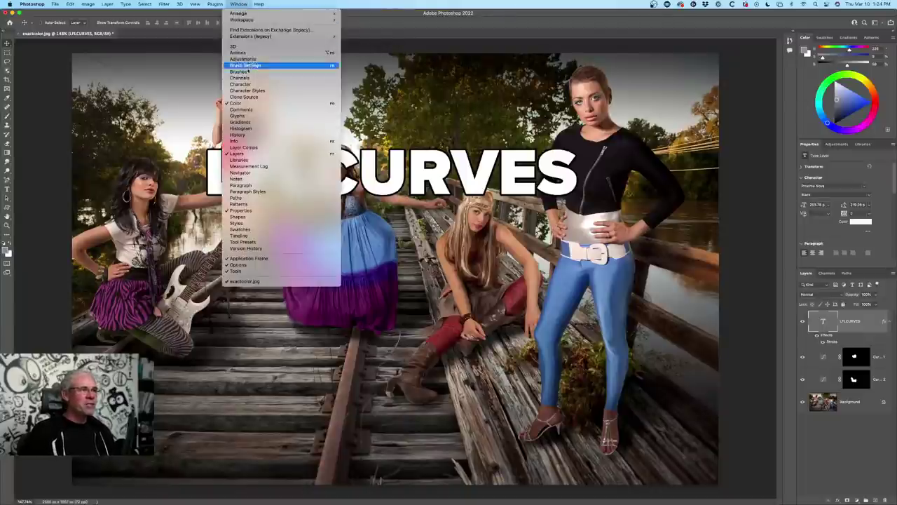
Float and enlarge the Navigator, zoom to 604% on the girls' faces, then back to 100%.
left_click(272, 173)
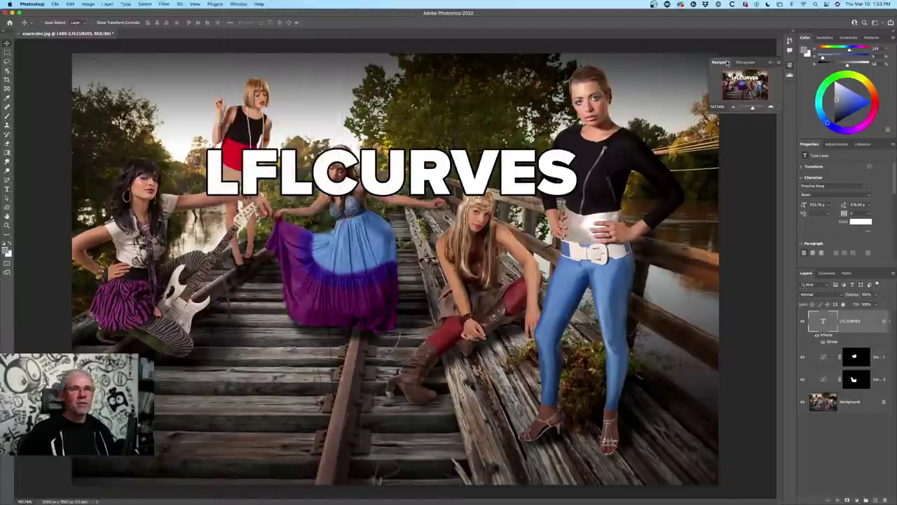
left_click_drag(727, 62, 570, 81)
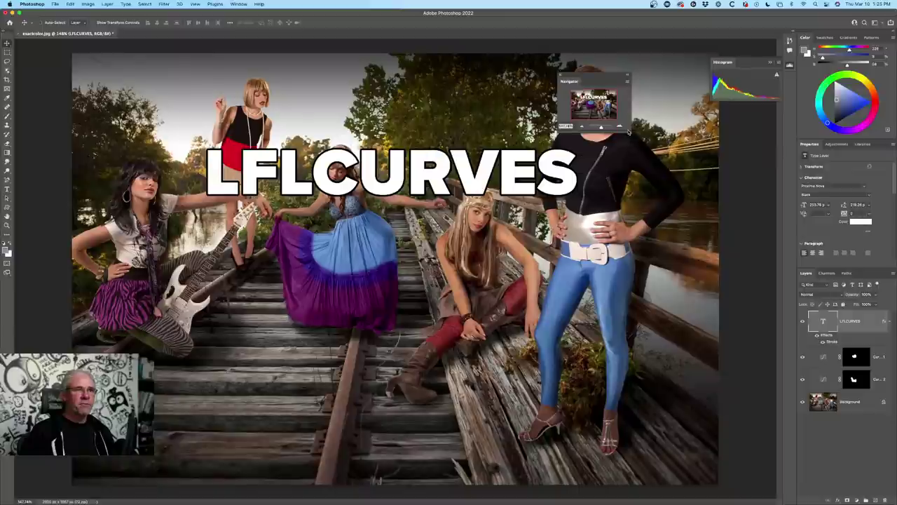
left_click_drag(631, 130, 782, 276)
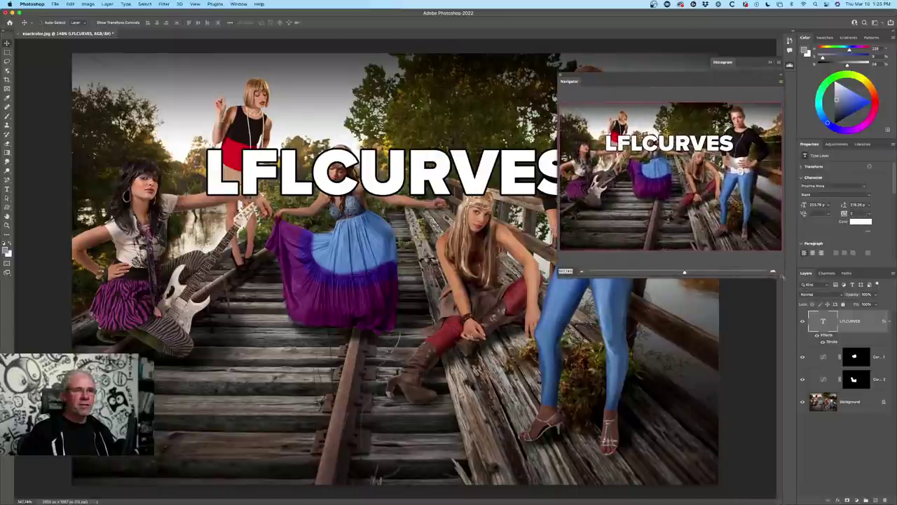
left_click_drag(685, 272, 709, 272)
left_click(660, 190)
left_click_drag(655, 181, 587, 200)
left_click_drag(709, 271, 677, 272)
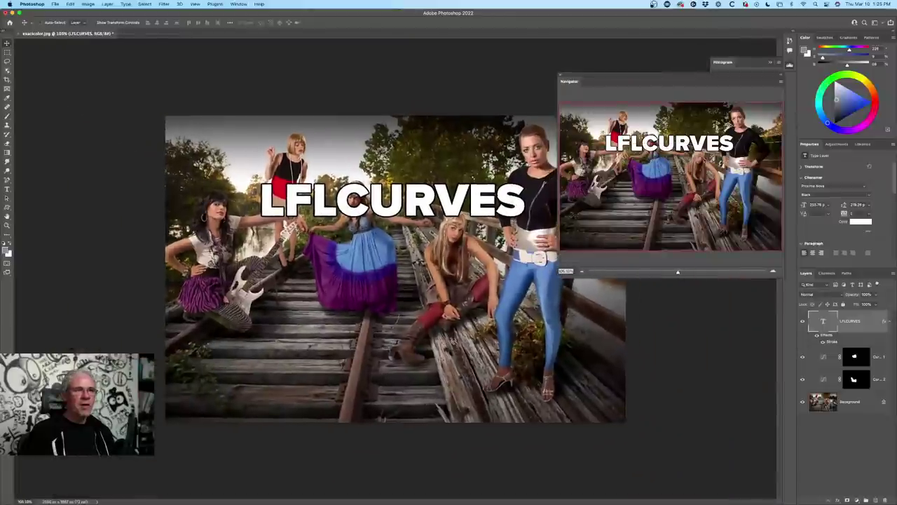
Close the Navigator and zoom in on the VES letters to inspect the stroke edges.
left_click(560, 75)
scroll(453, 208, "up", 10)
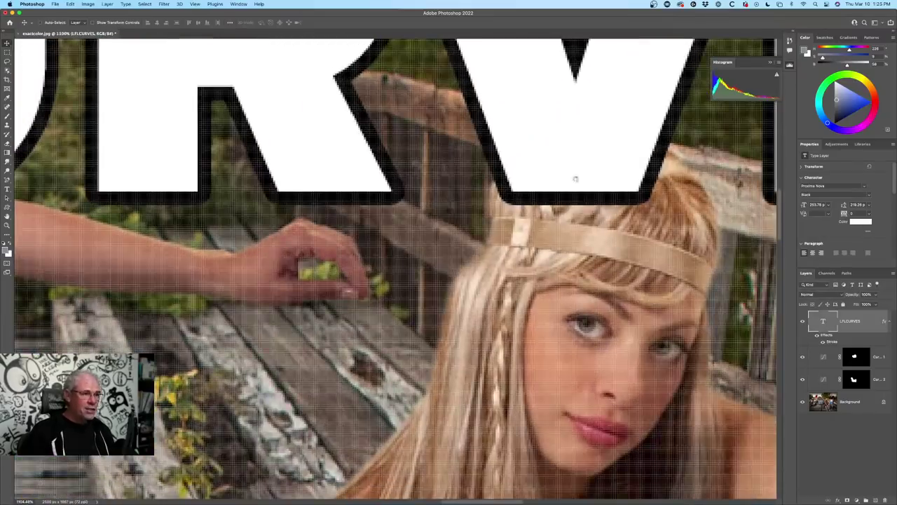
left_click_drag(575, 179, 224, 266)
mouse_move(507, 166)
left_mouse_down()
mouse_move(204, 260)
mouse_move(365, 101)
left_mouse_up()
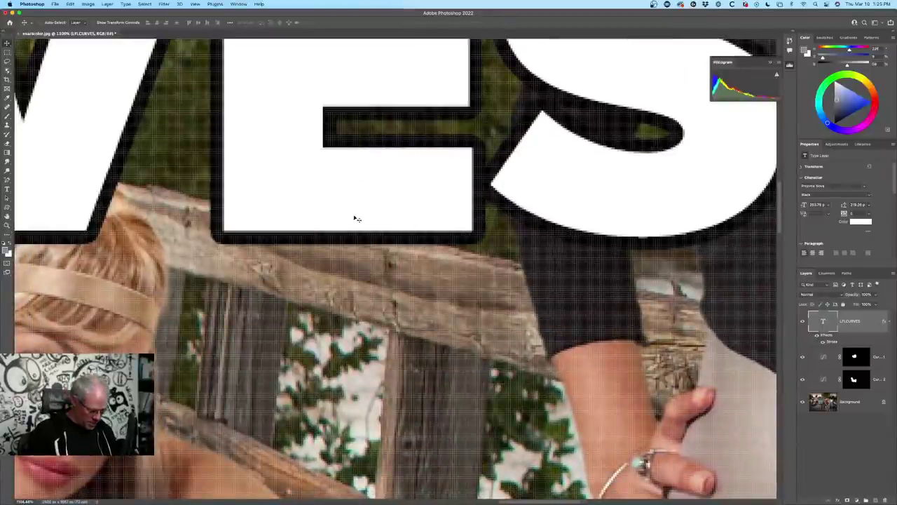
key("e")
scroll(372, 203, "down", 3)
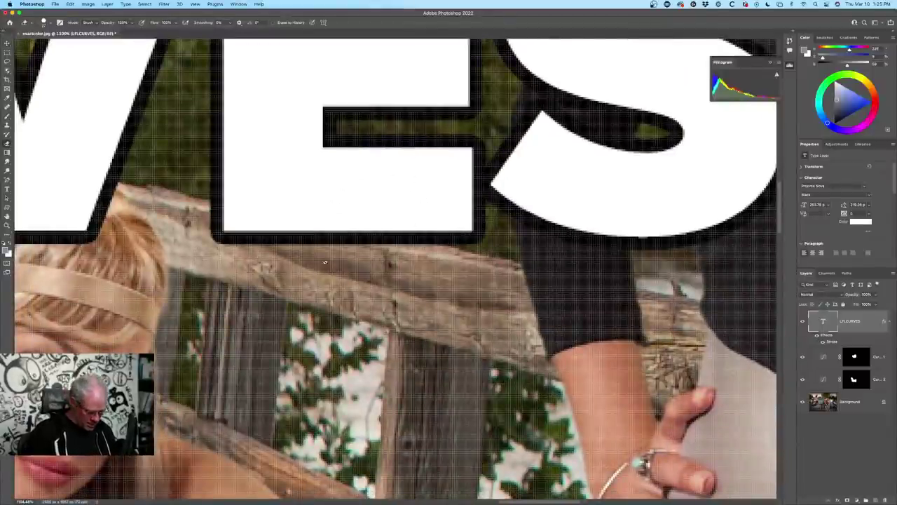
scroll(411, 208, "down", 3)
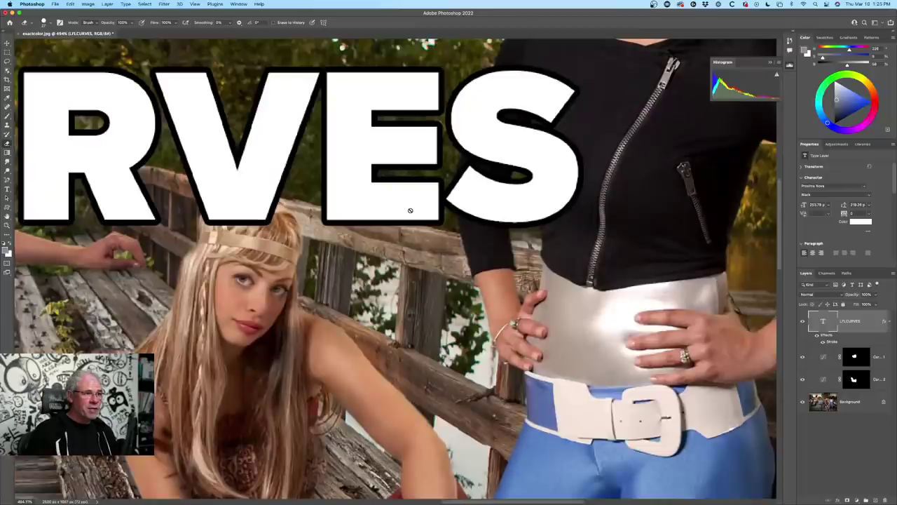
scroll(410, 210, "up", 1)
scroll(411, 210, "down", 4)
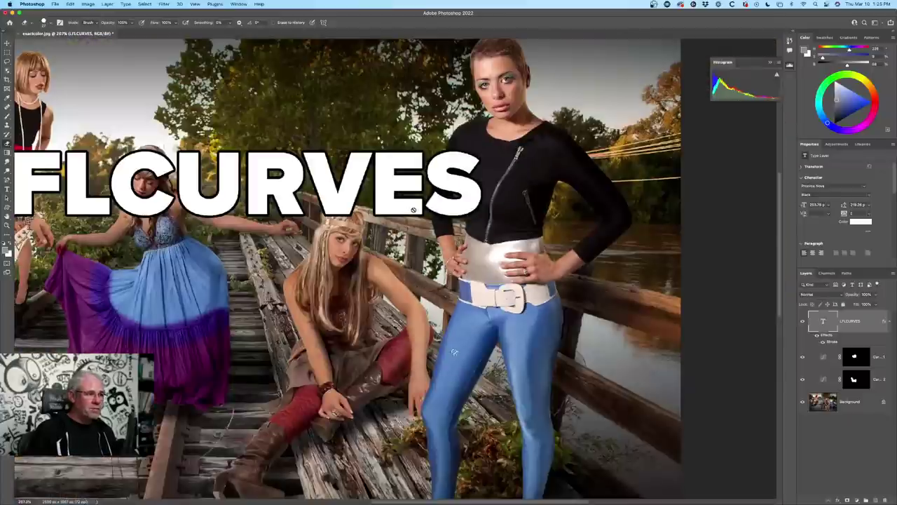
scroll(413, 209, "up", 3)
Return to the Move tool, keep inspecting the outline up close, then fit the photo to the window.
key("v")
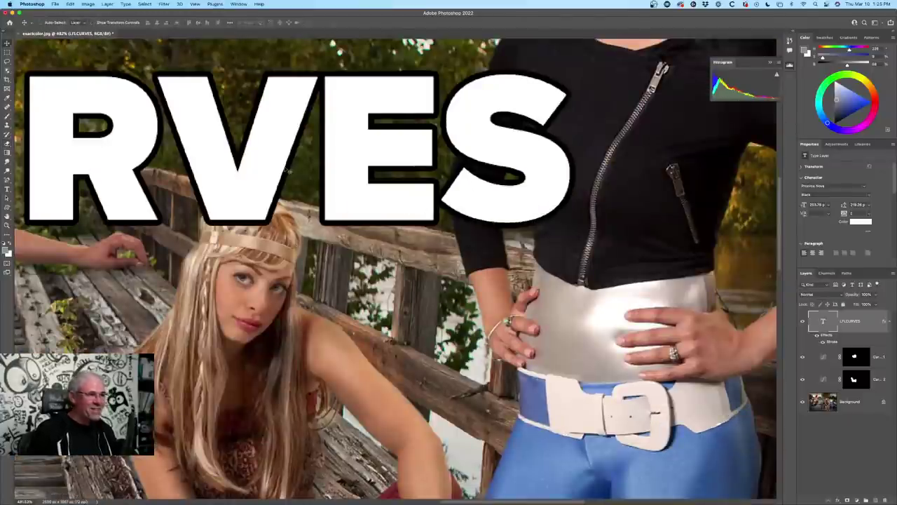
scroll(348, 203, "down", 4)
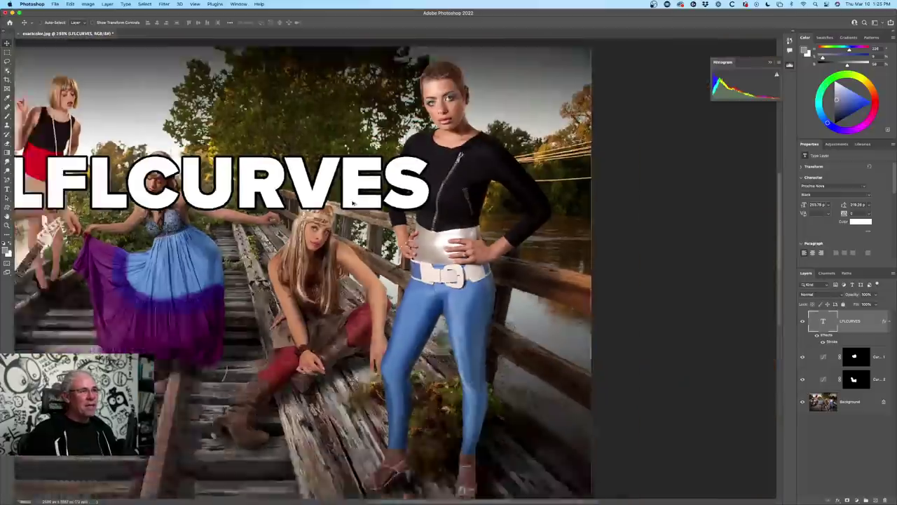
scroll(422, 209, "up", 8)
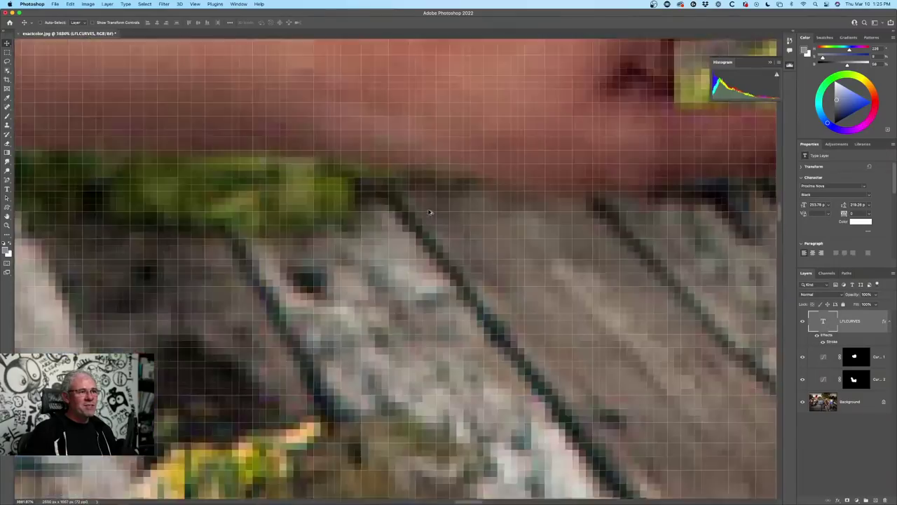
scroll(429, 212, "down", 3)
scroll(430, 212, "down", 6)
scroll(429, 212, "up", 10)
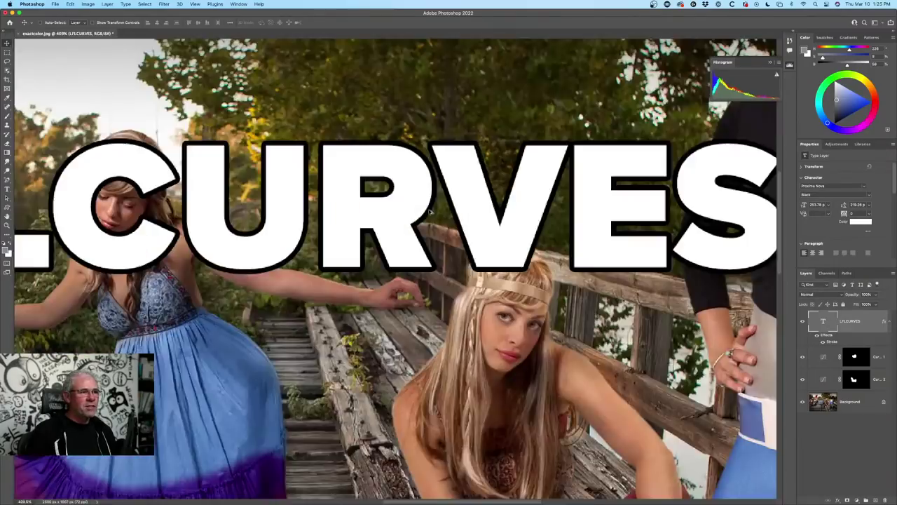
scroll(430, 211, "up", 2)
scroll(557, 283, "right", 5)
scroll(557, 282, "down", 4)
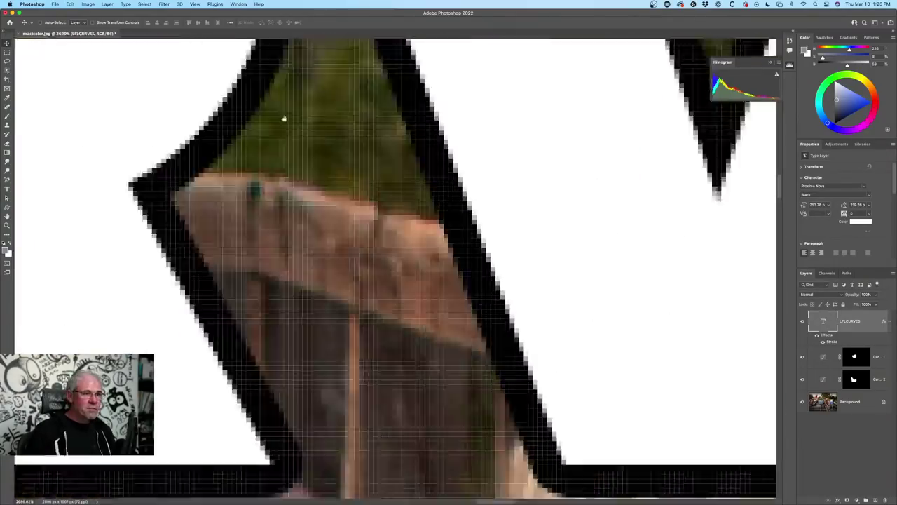
scroll(473, 258, "down", 5)
scroll(252, 180, "left", 8)
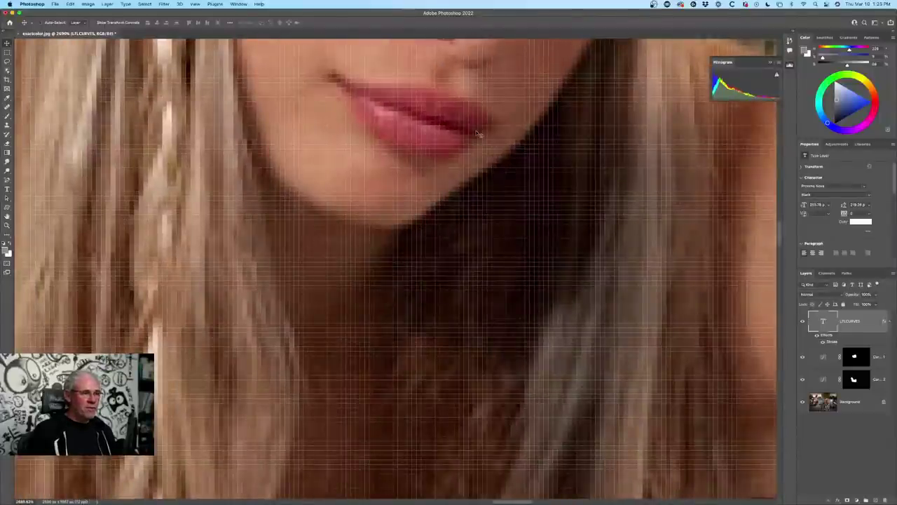
key("super+0")
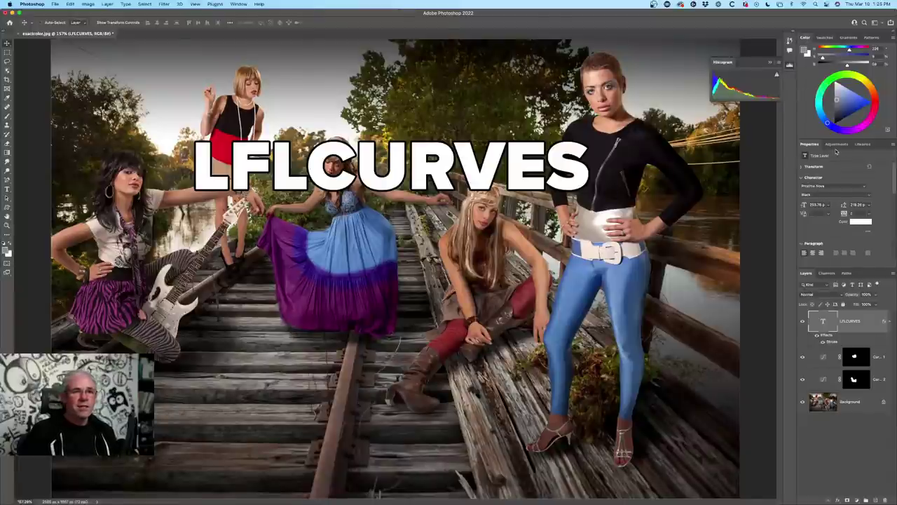
Cancel the foreground Color Picker and float then close the Color panel.
left_click(9, 248)
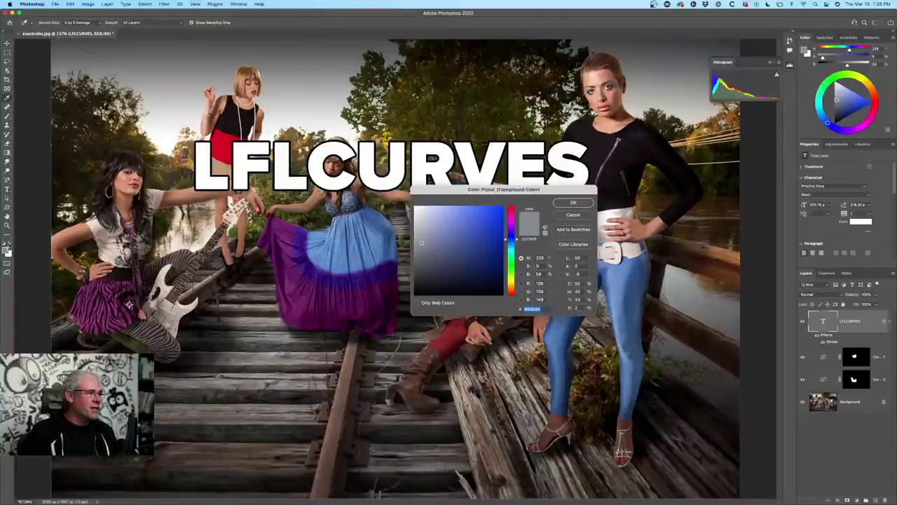
left_click(572, 214)
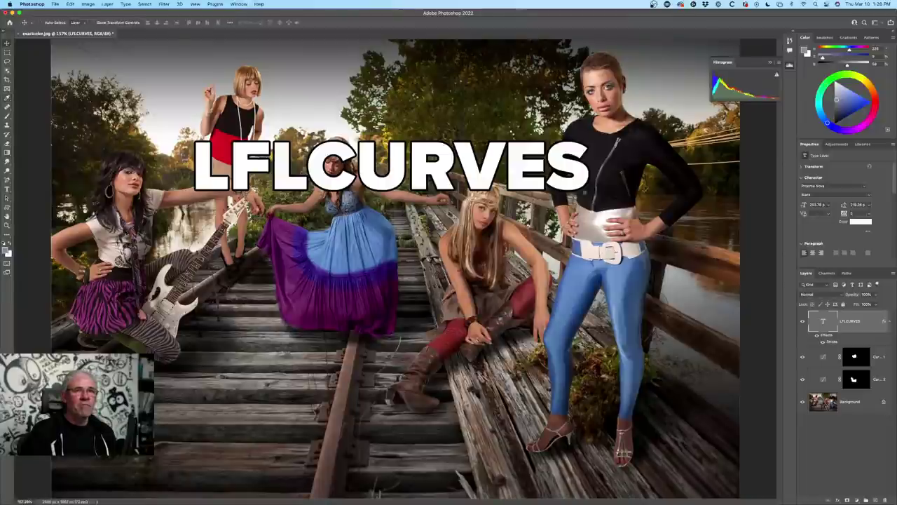
left_click_drag(806, 37, 416, 76)
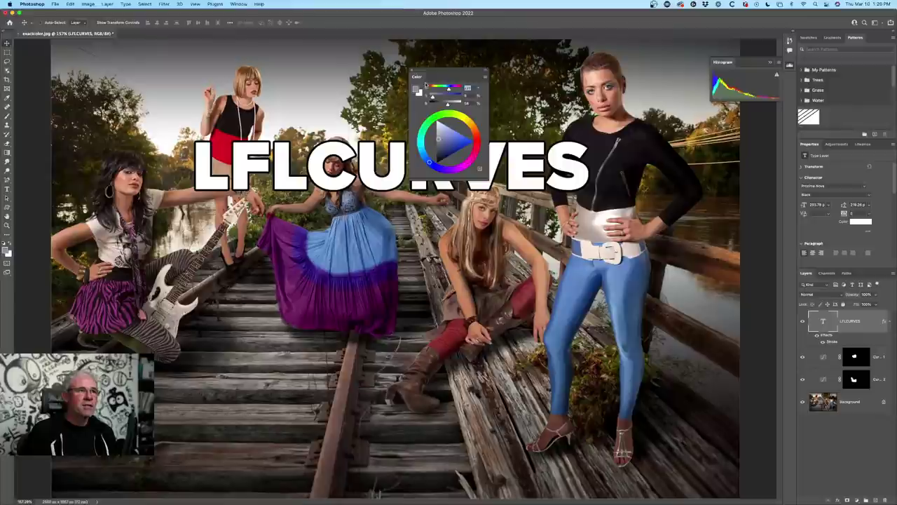
left_click(414, 71)
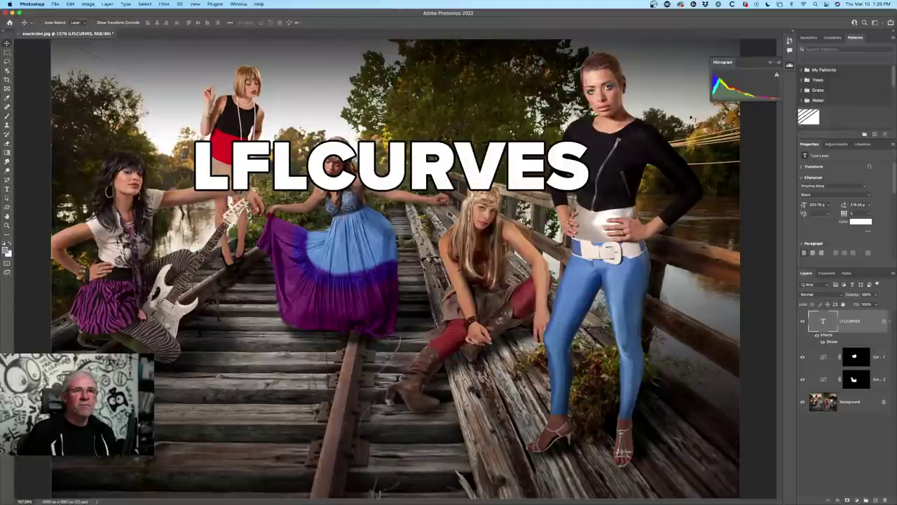
left_click(238, 3)
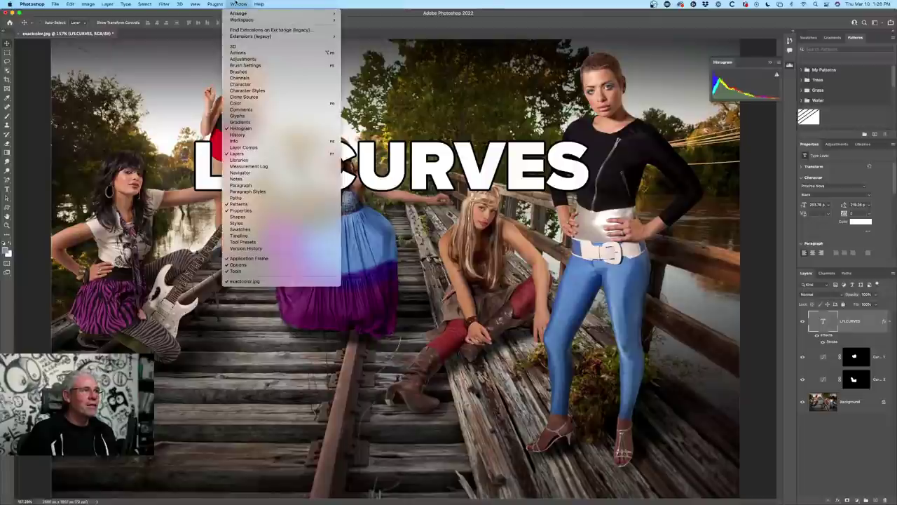
mouse_move(259, 3)
left_click(413, 9)
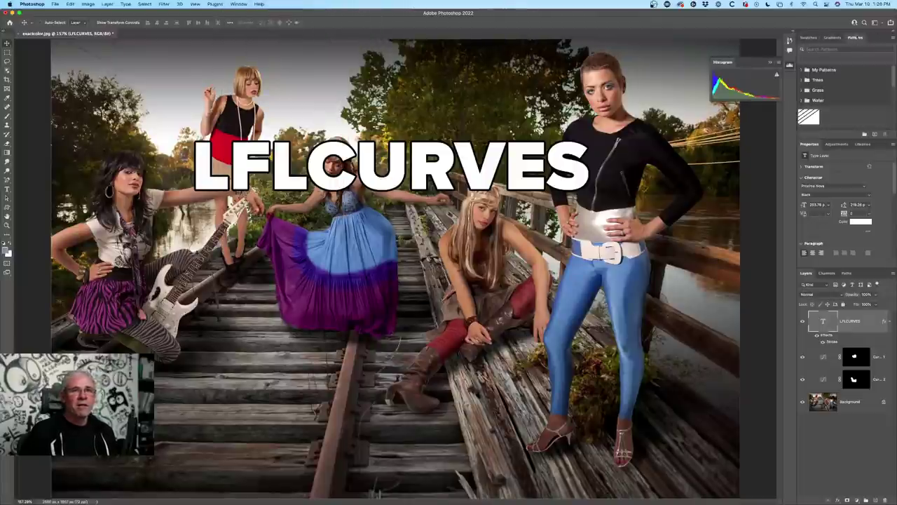
Float and close the Swatches, Gradients and Patterns panels.
left_click_drag(808, 38, 484, 70)
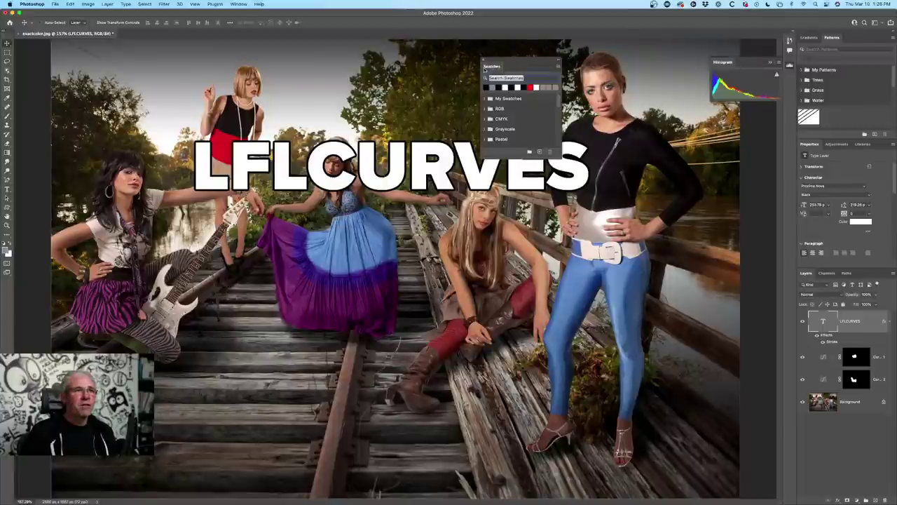
left_click(484, 62)
left_click_drag(808, 37, 532, 79)
left_click(531, 77)
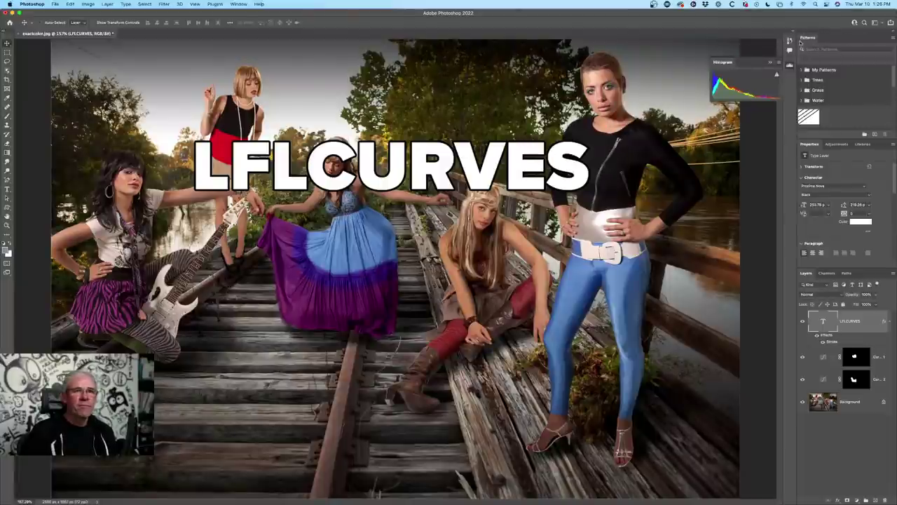
left_click_drag(806, 38, 533, 79)
left_click(531, 77)
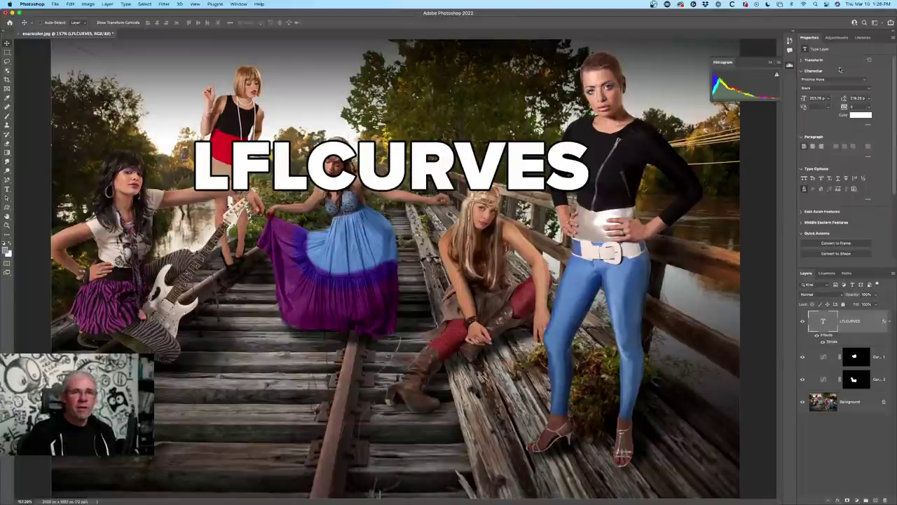
Check the Adjustments panel's list, then float and close the Adjustments panel.
left_click(836, 37)
left_click(862, 38)
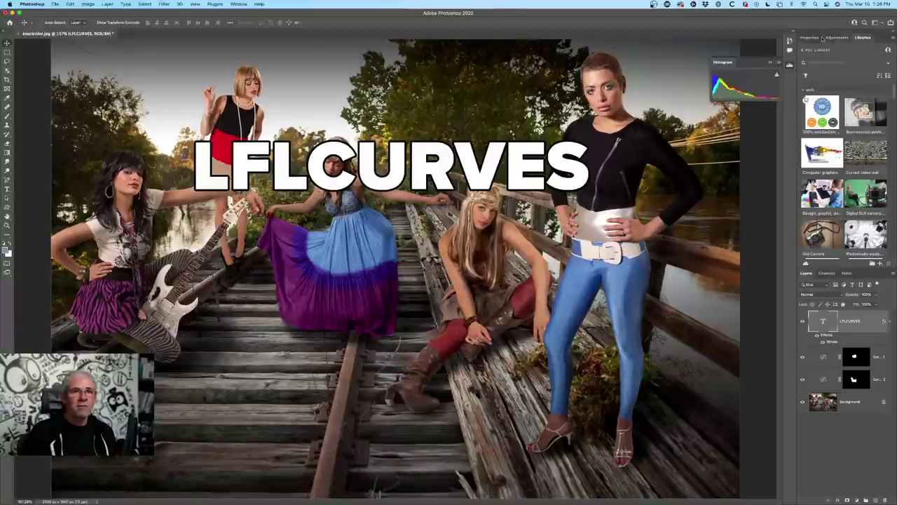
left_click(836, 38)
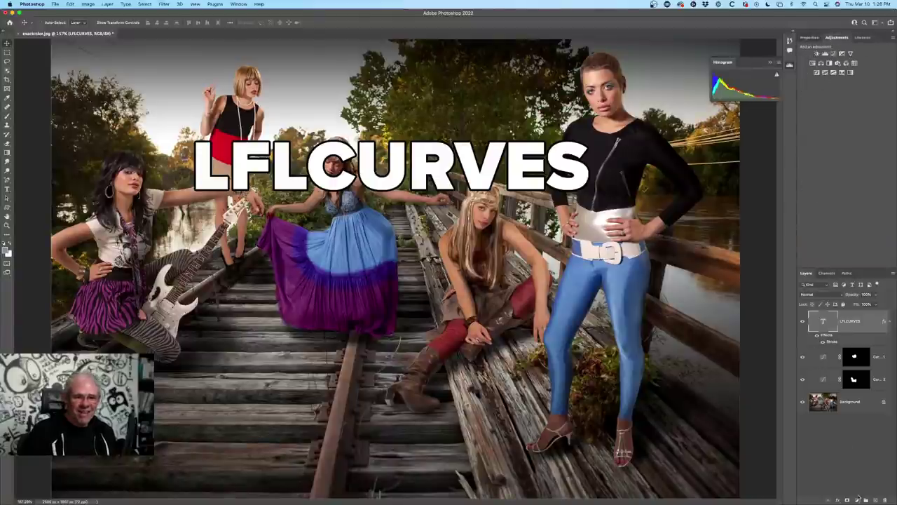
left_click(857, 498)
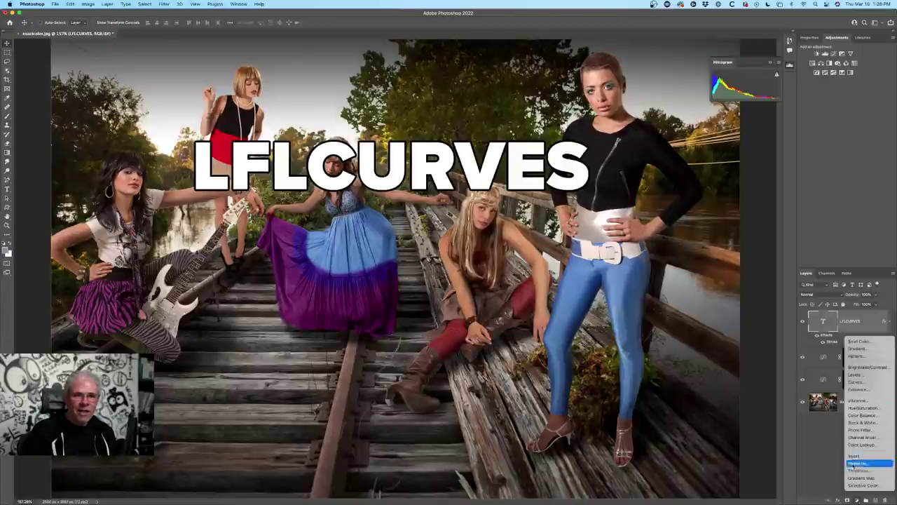
left_click(849, 175)
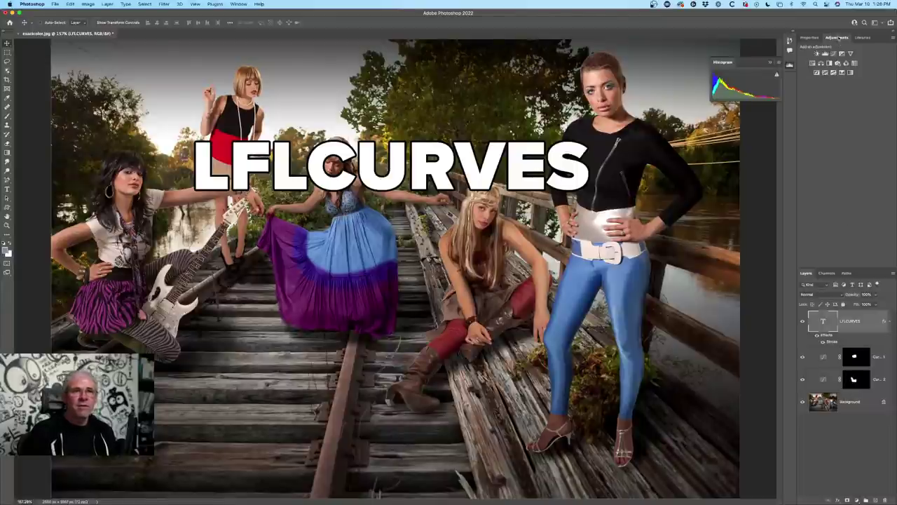
left_click_drag(827, 38, 497, 105)
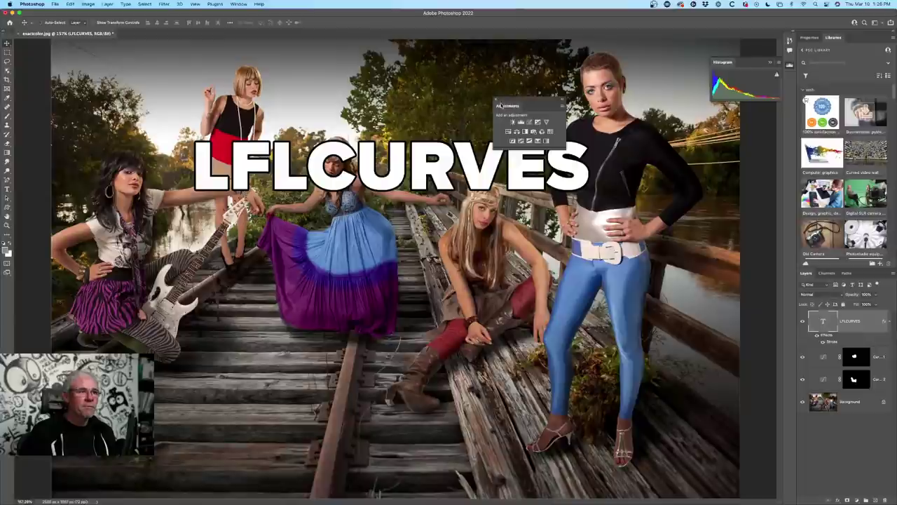
left_click(495, 100)
Close the Histogram panel and bring up the History panel.
left_click_drag(733, 63, 547, 136)
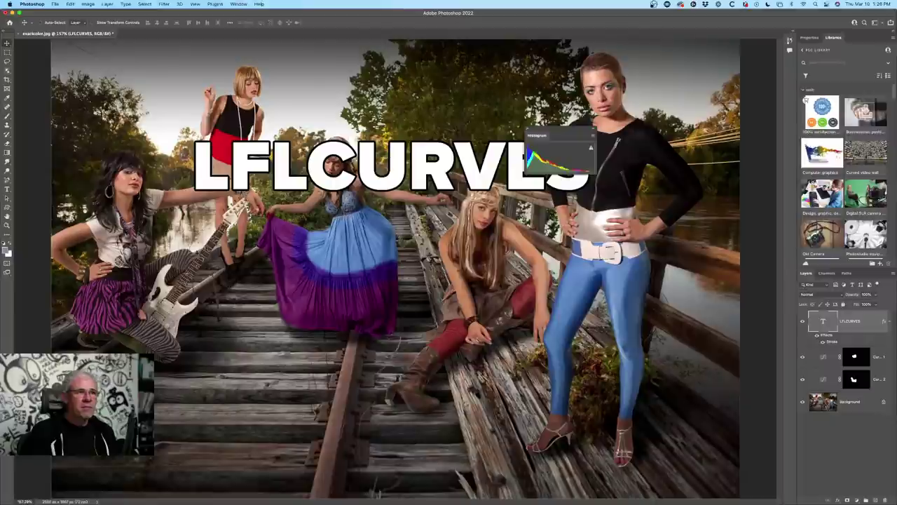
left_click(531, 131)
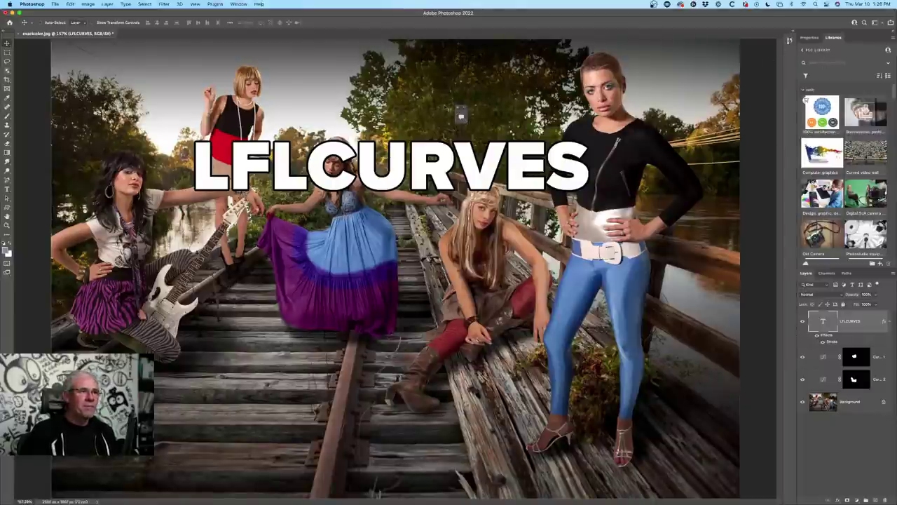
left_click(789, 40)
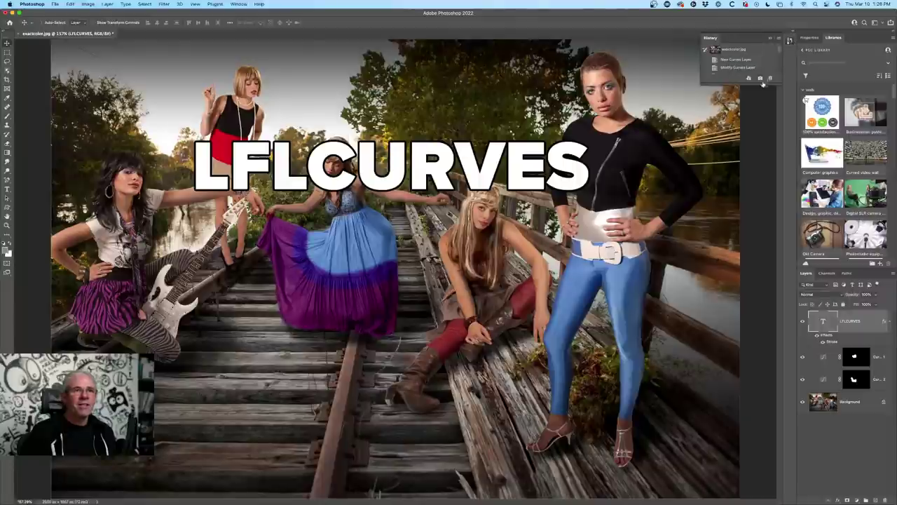
Step back to Free Transform and earlier, redo to the stroked-title state, then close History.
left_click_drag(762, 84, 767, 242)
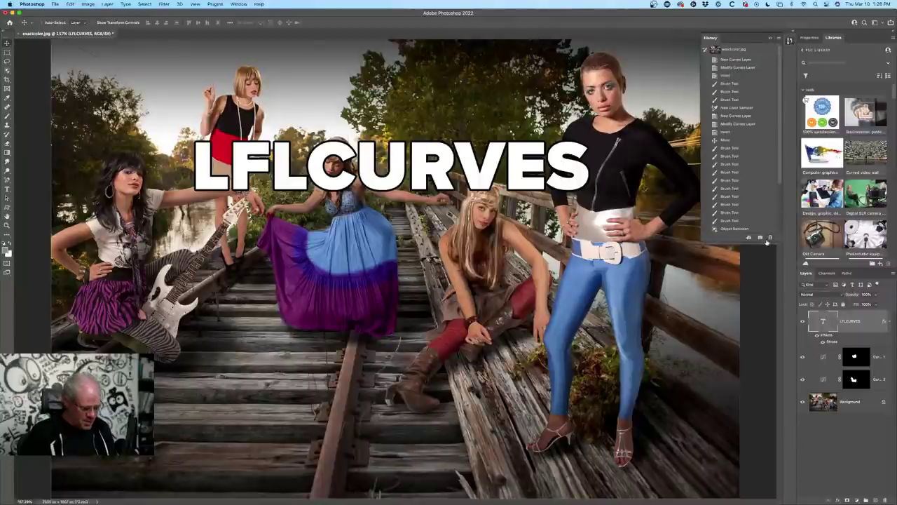
scroll(743, 211, "down", 3)
left_click(734, 228)
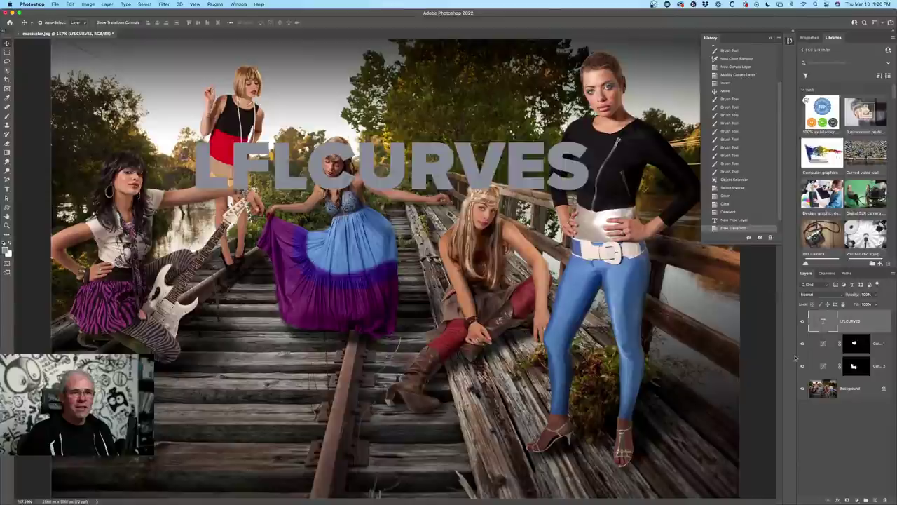
left_click_drag(735, 223, 738, 147)
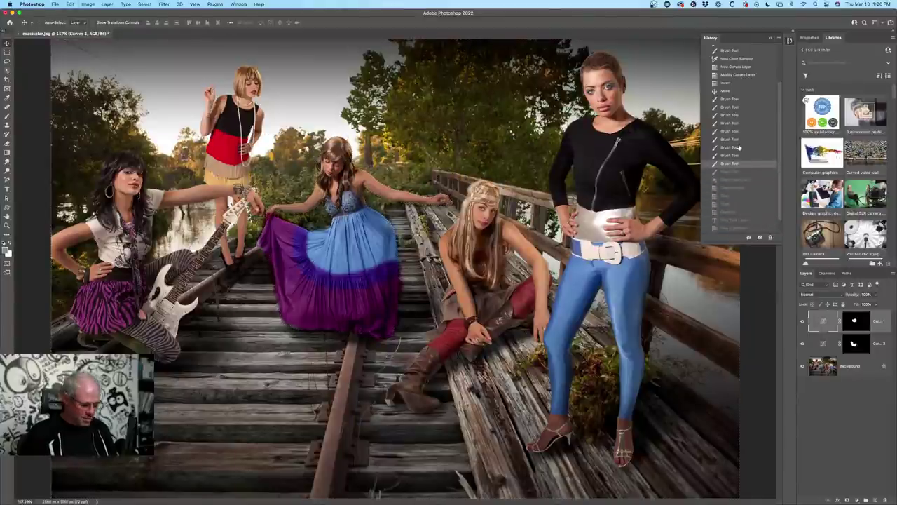
key("super+shift+z")
key("super+shift+z")
key("super+shift+z")
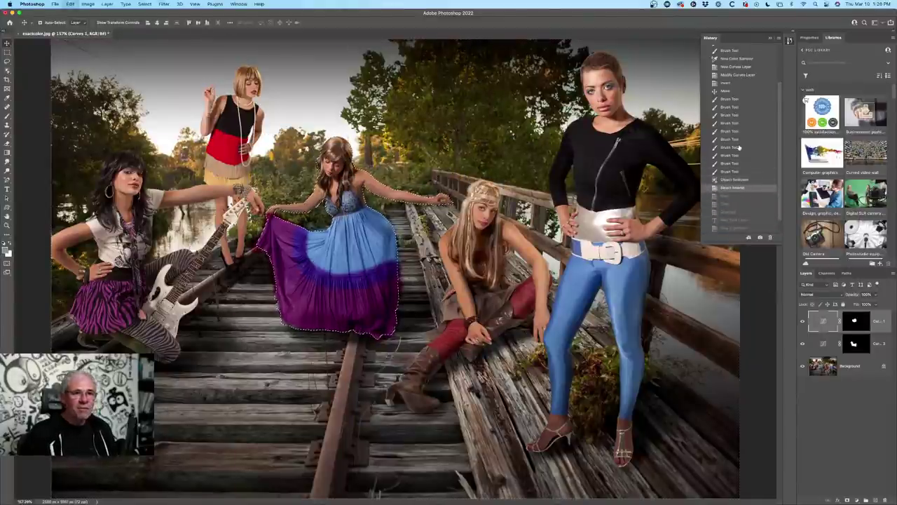
key("super+shift+z")
key("super+shift+z")
key("super+shift+z")
key("super+shift+z")
key("super+shift+z")
key("super+shift+z")
key("super+shift+z")
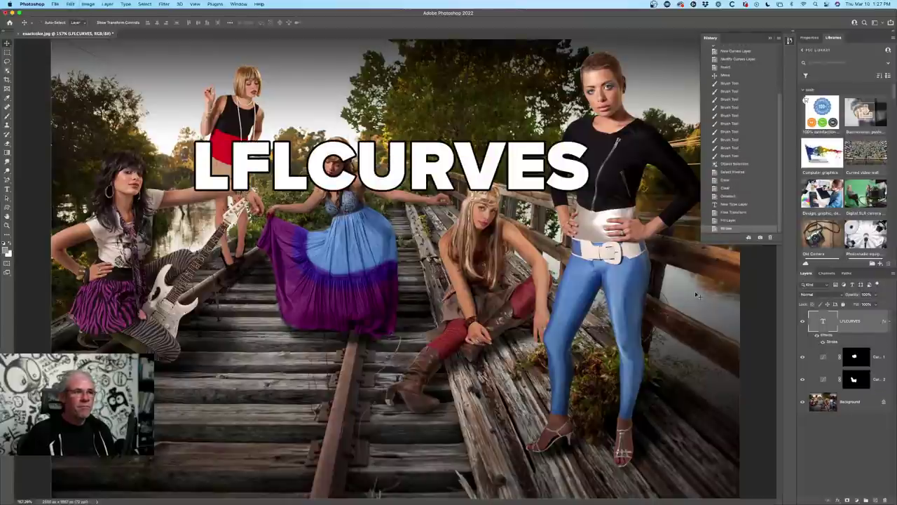
left_click_drag(724, 38, 514, 144)
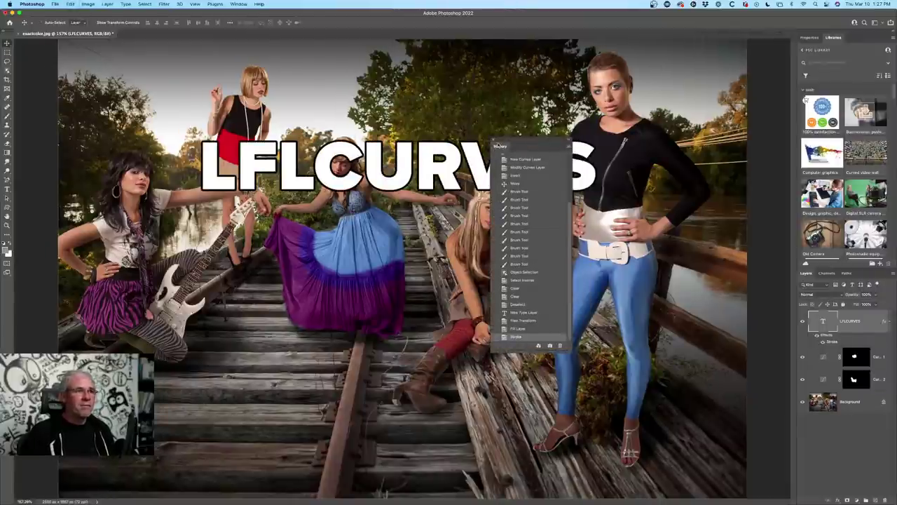
left_click(494, 143)
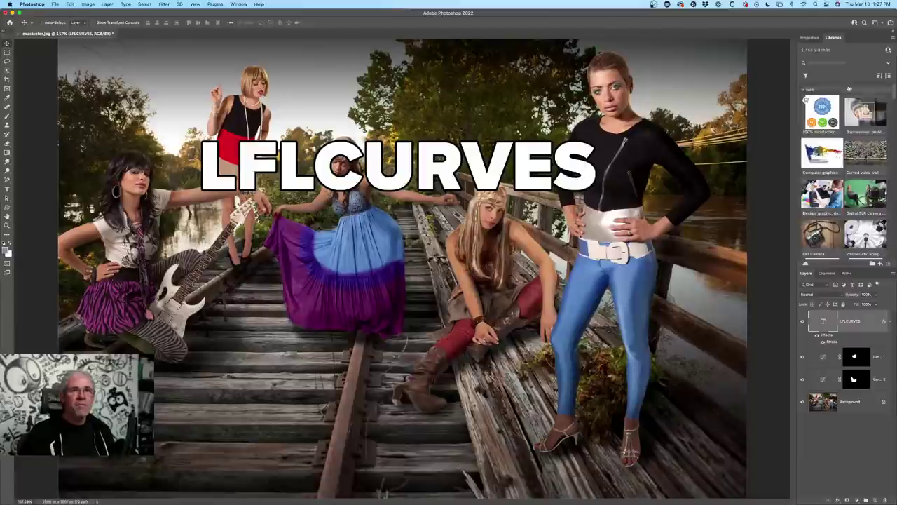
Float the Libraries panel, collapse it to an icon, and expand the title's Transform values in Properties.
left_click_drag(833, 37, 797, 103)
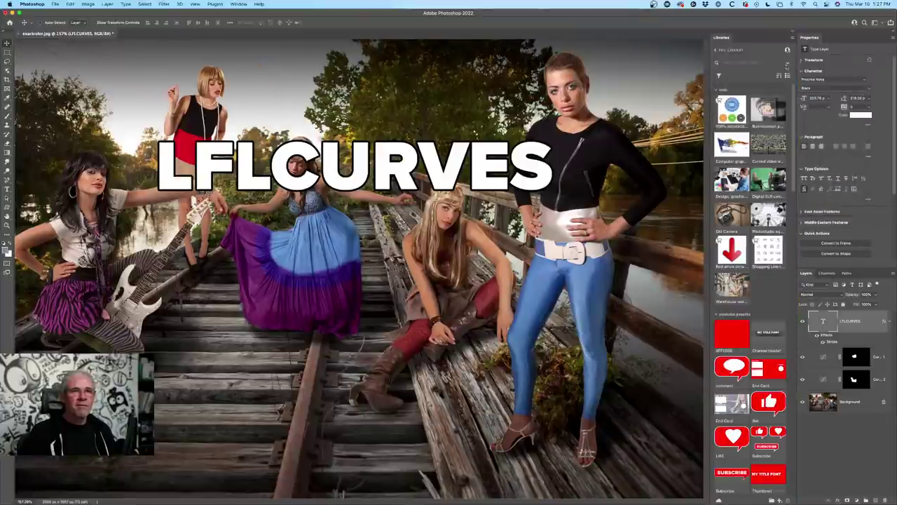
left_click(794, 32)
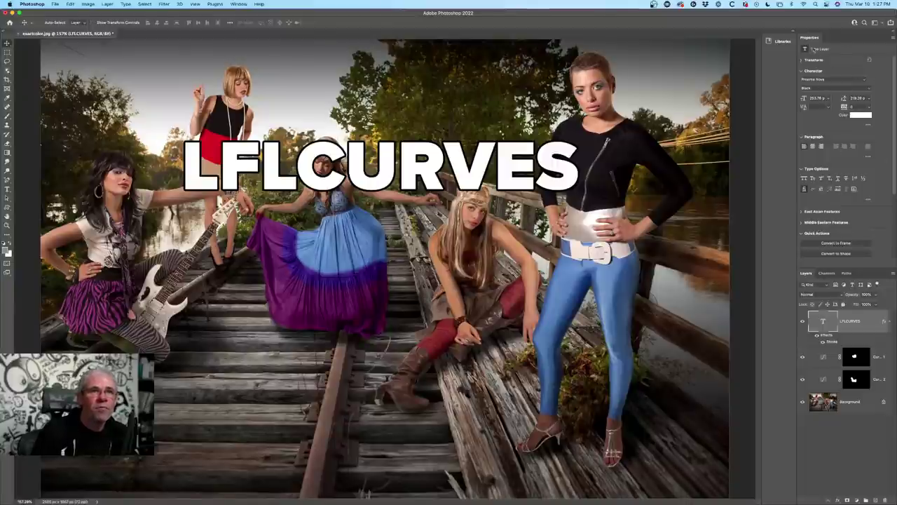
left_click(802, 60)
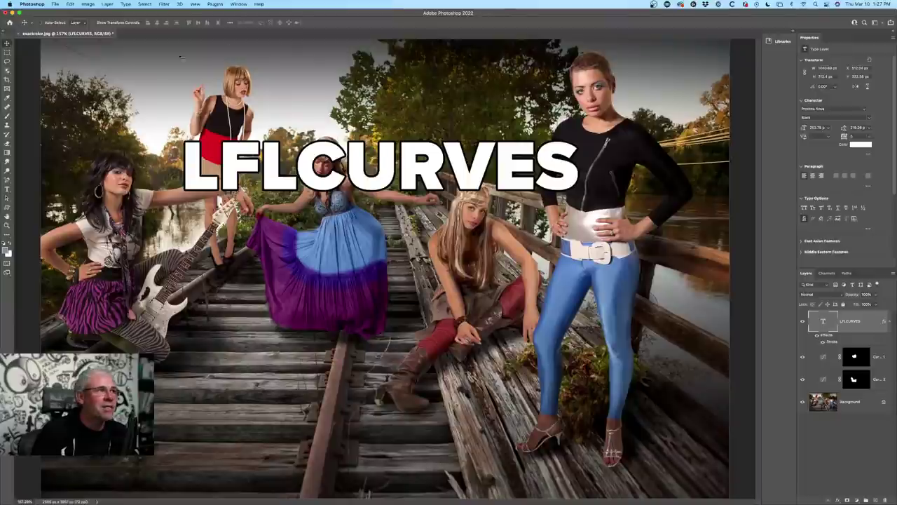
Select the Type tool and open, float and dismiss the Character settings panel.
left_click(8, 189)
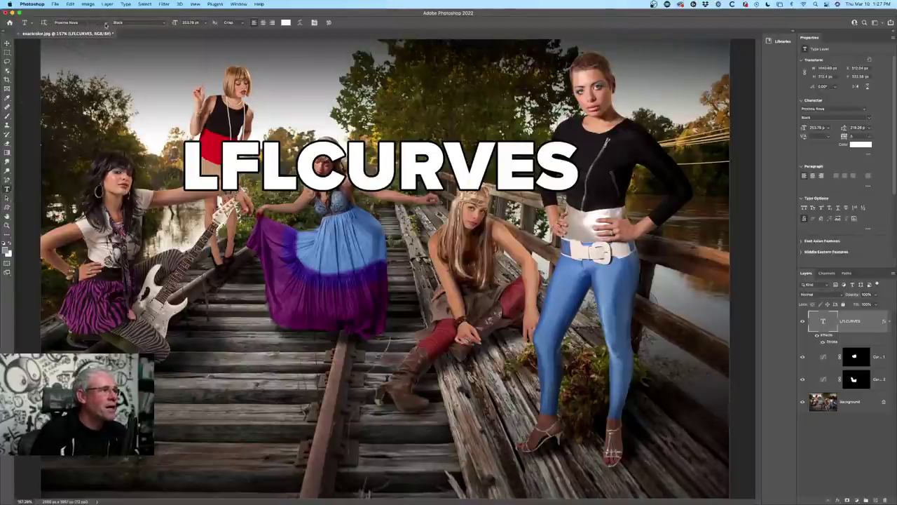
left_click(314, 21)
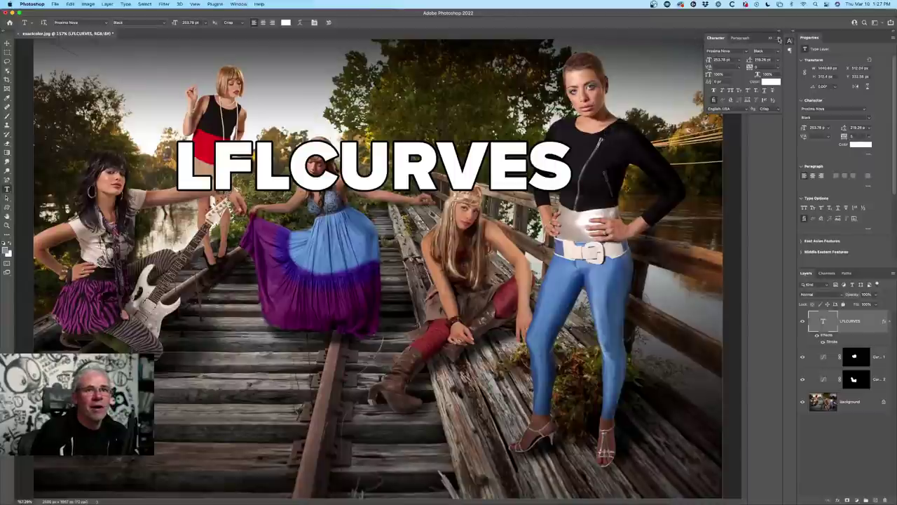
left_click_drag(762, 39, 491, 96)
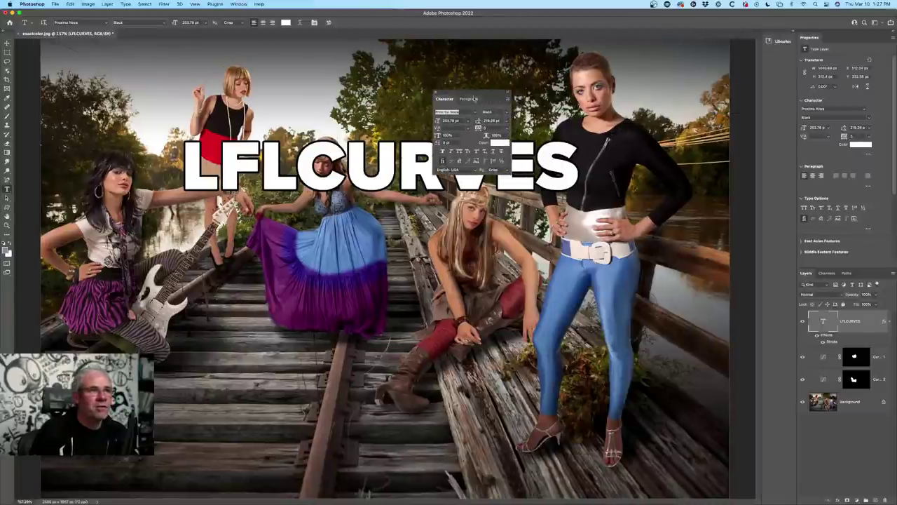
key("super+t")
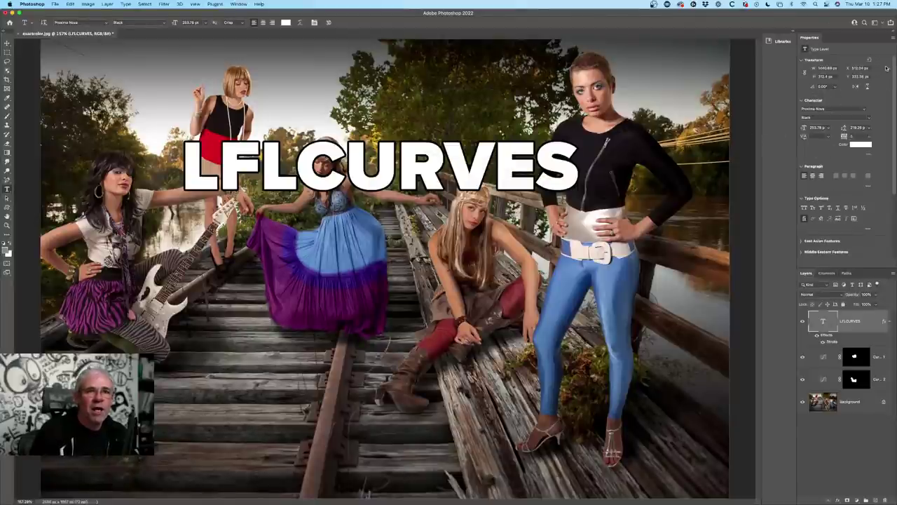
left_click_drag(894, 68, 891, 141)
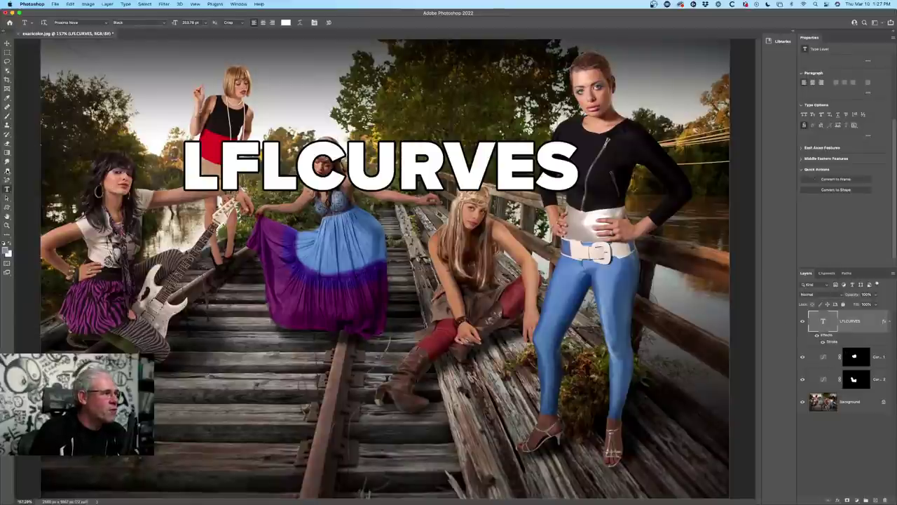
With the Rectangle tool, add Layer 1 and draw a grey square hiding LFL at upper left.
left_click_drag(7, 208, 29, 208)
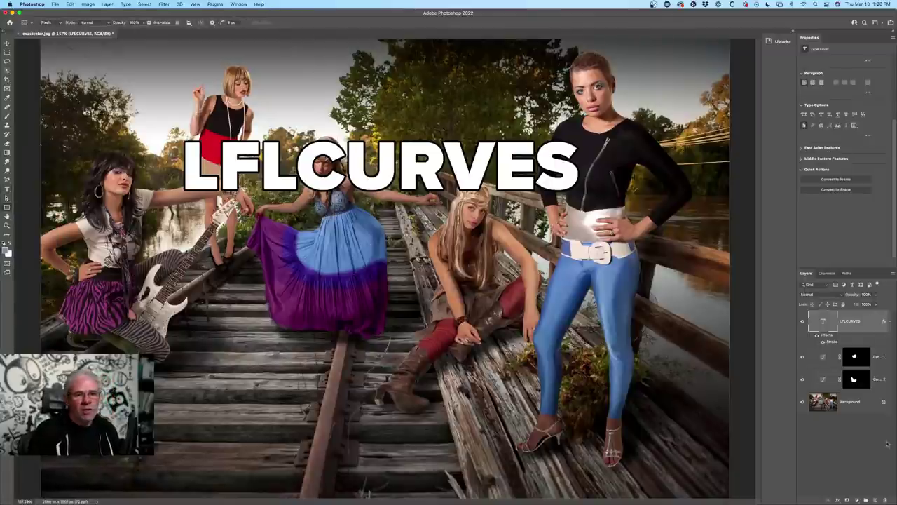
left_click(875, 500)
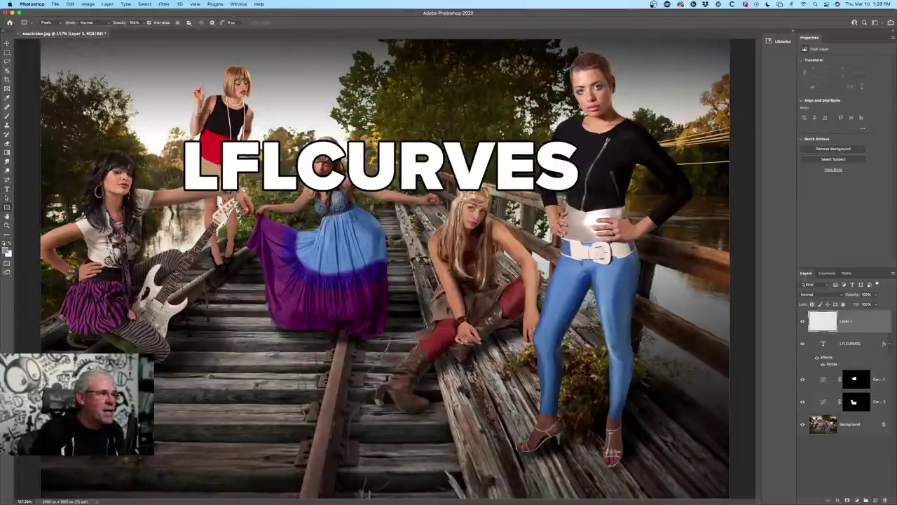
mouse_move(115, 90)
left_mouse_down()
mouse_move(302, 268)
mouse_move(293, 268)
left_mouse_up()
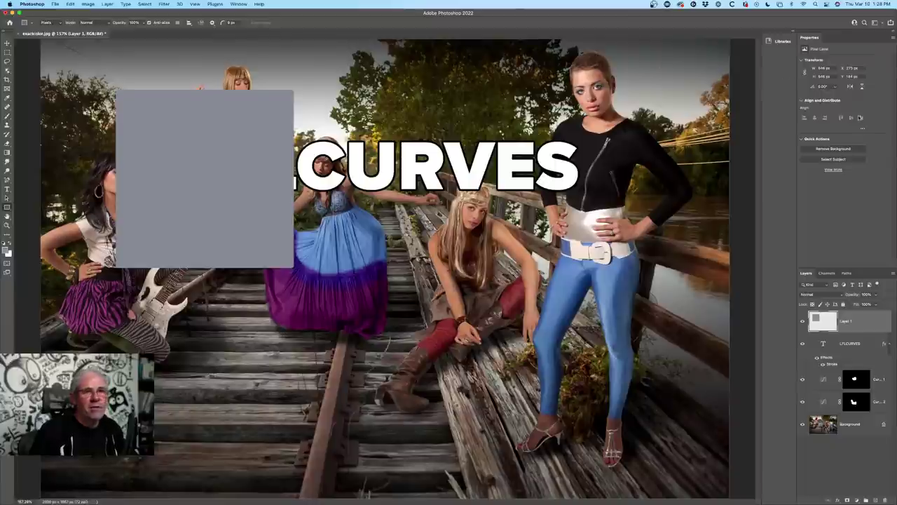
Convert grey-square Layer 1 into a 648 × 648 px frame layer named Frame 1.
left_click(7, 43)
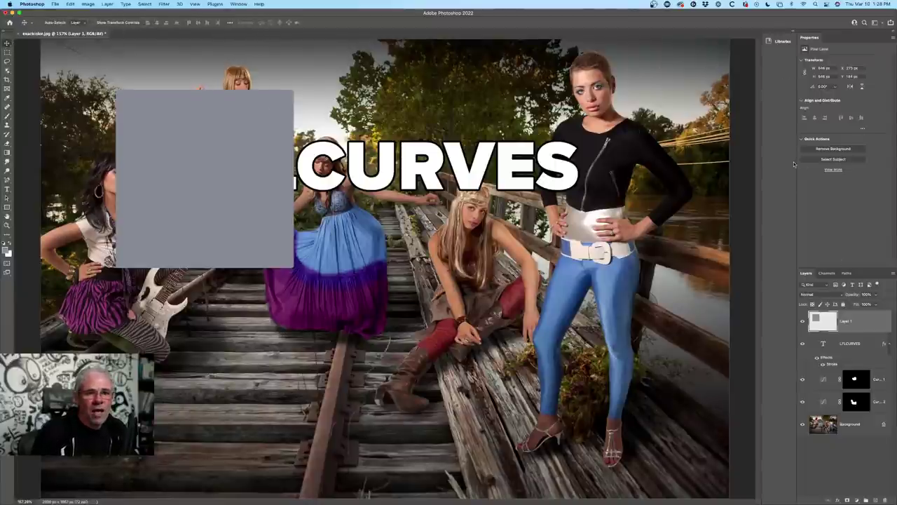
right_click(850, 323)
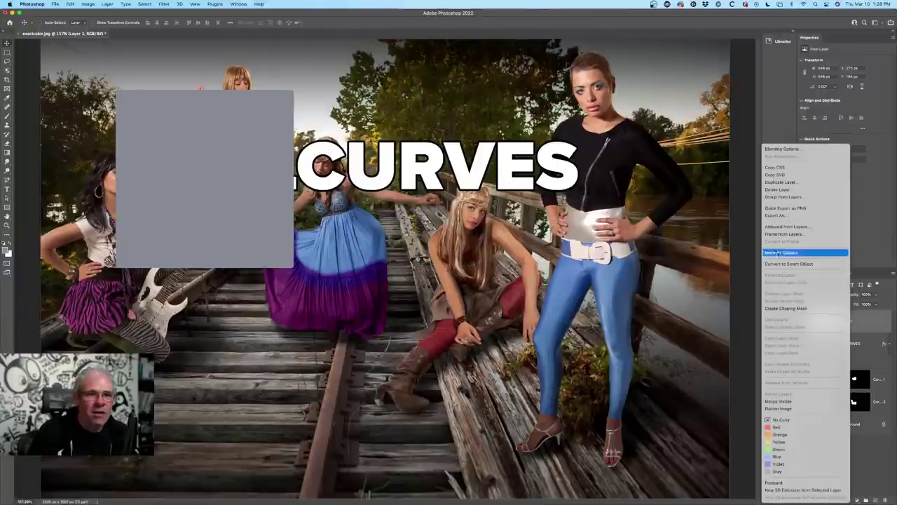
left_click(785, 234)
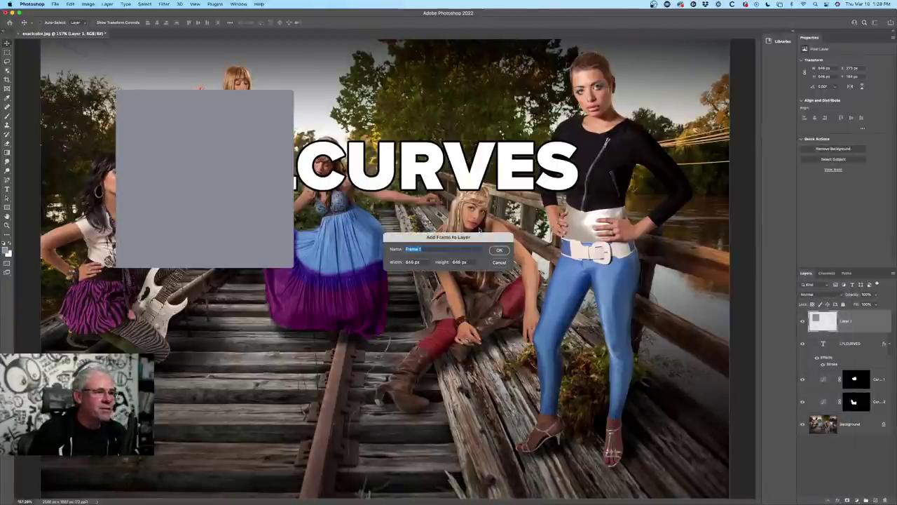
left_click(497, 250)
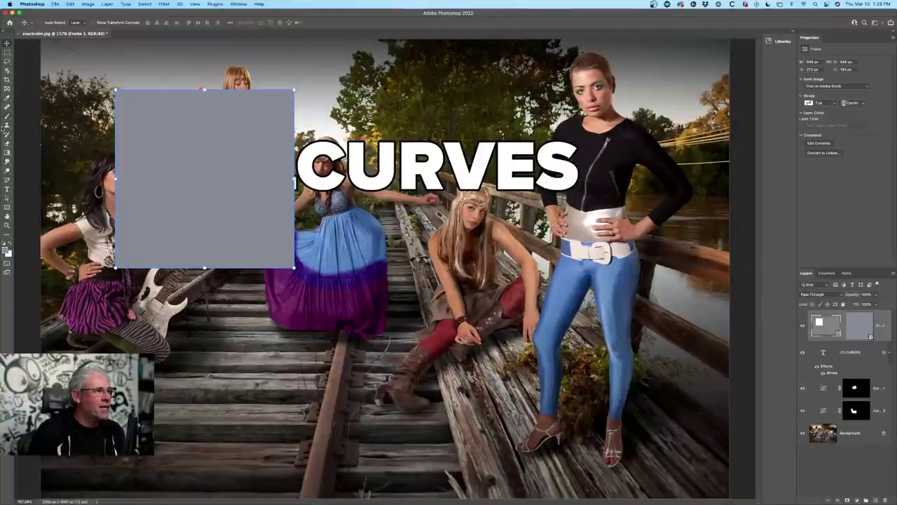
left_click(7, 189)
left_click(342, 165)
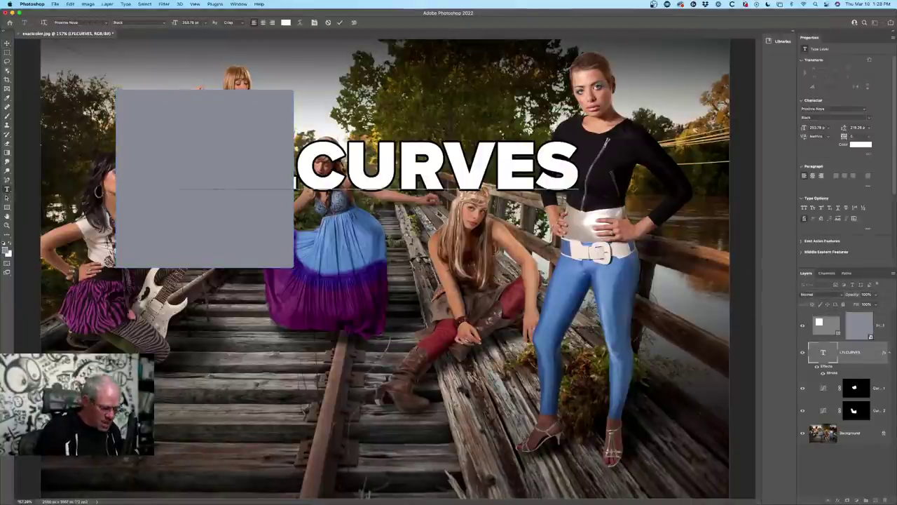
Drag the LFLCURVES title to the upper right of the photo, clear of the grey frame.
left_click(7, 43)
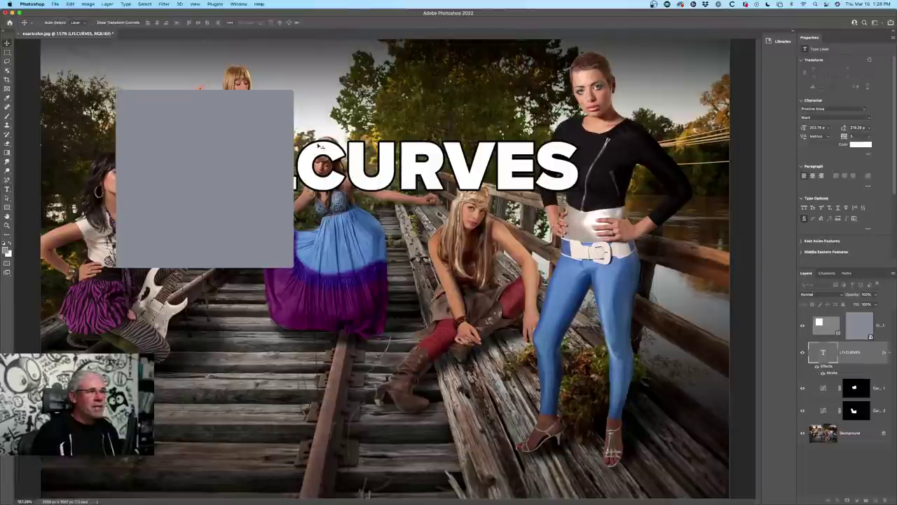
left_click_drag(318, 145, 569, 88)
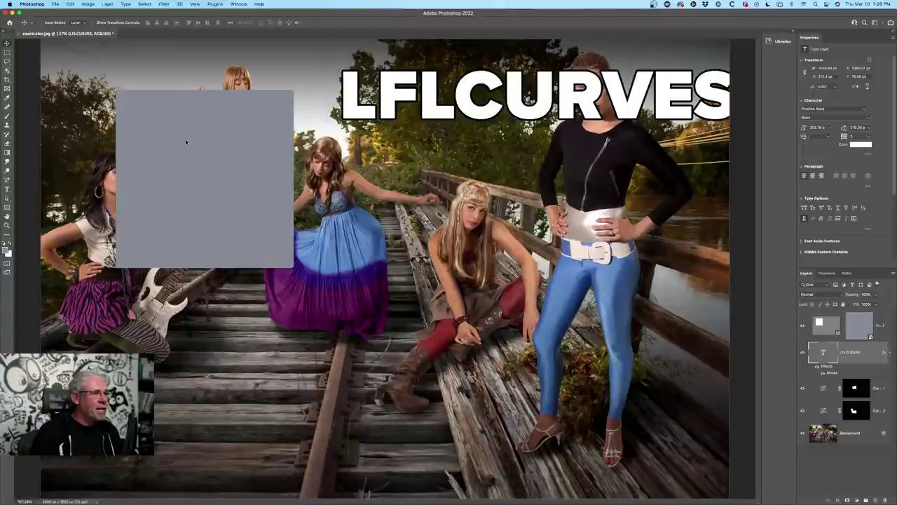
left_click(7, 208)
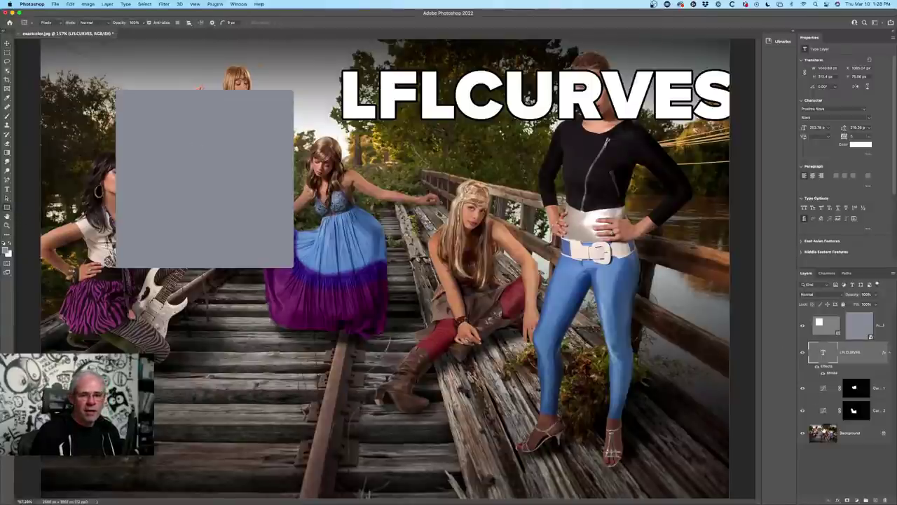
left_click(824, 432)
Duplicate the Background, bring the copy to the top, and scale it to about 38%.
key("super+j")
key("super+t")
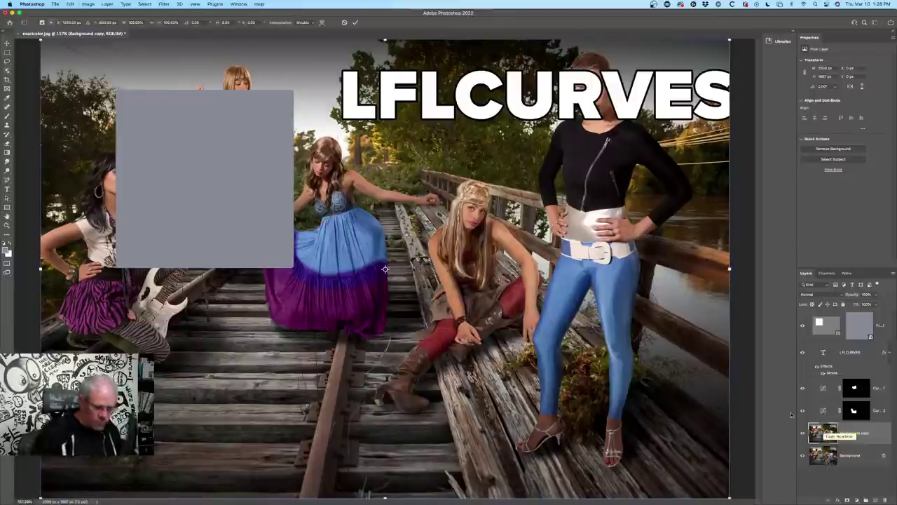
key("Return")
key("super+bracketright")
key("super+bracketright")
key("super+bracketright")
key("super+bracketright")
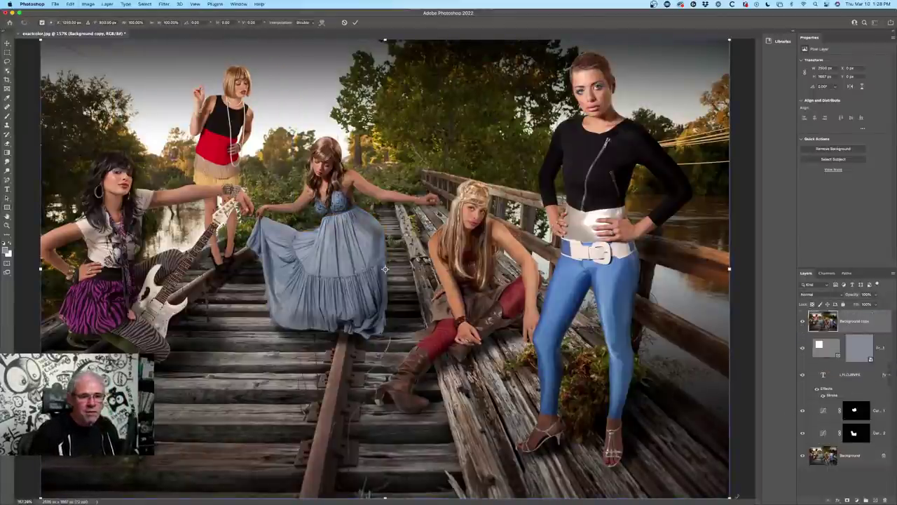
left_click_drag(729, 496, 231, 165)
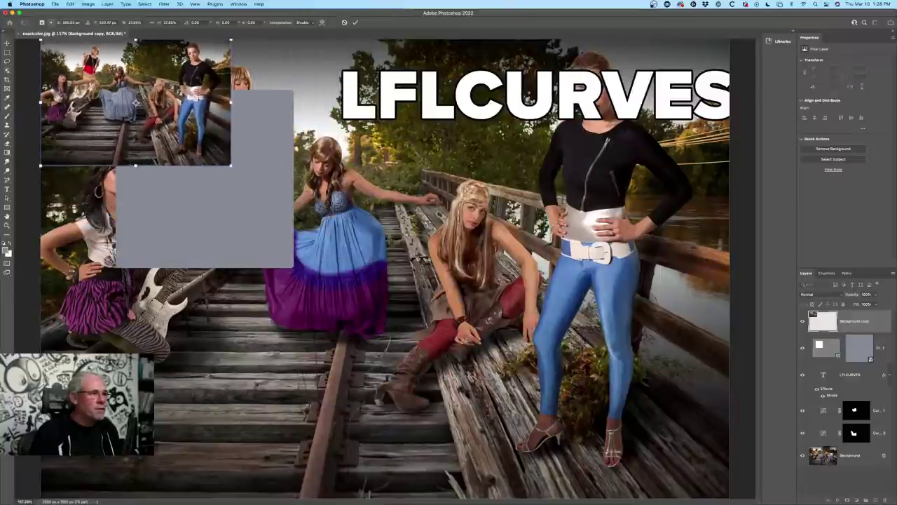
left_click_drag(172, 73, 554, 269)
key("Return")
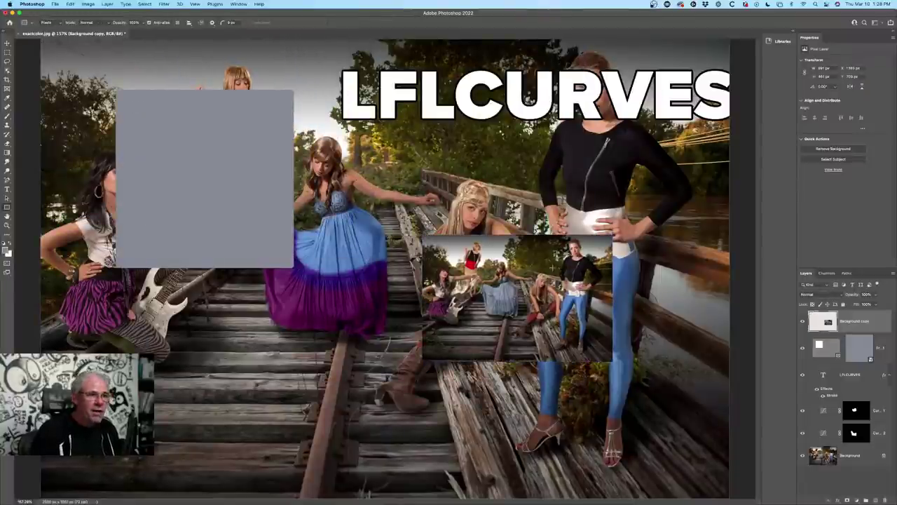
Position the small photo copy near the image centre, just outside the grey frame.
key("v")
left_click_drag(530, 255, 224, 143)
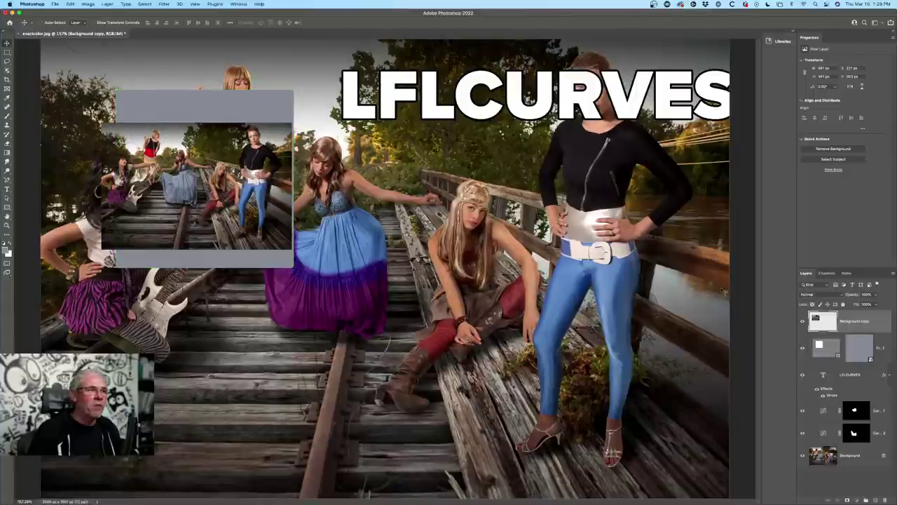
left_click_drag(196, 186, 518, 196)
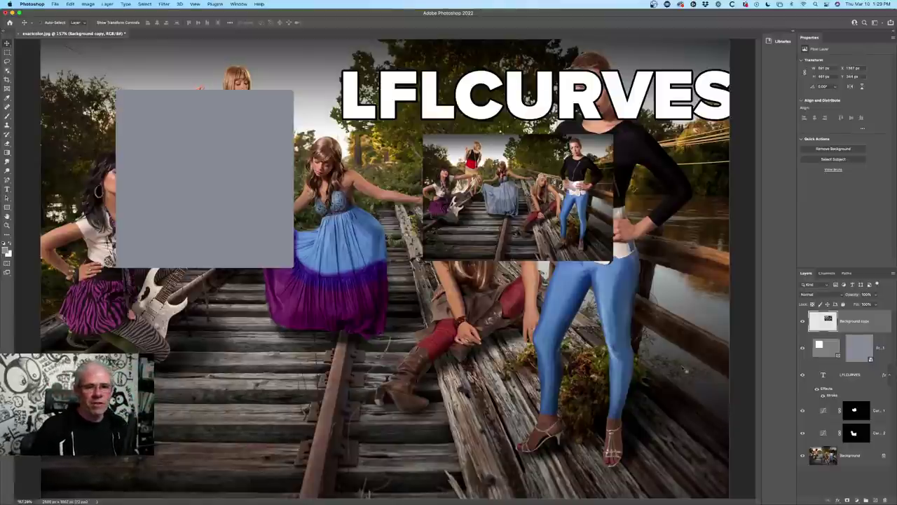
left_click_drag(463, 204, 389, 188)
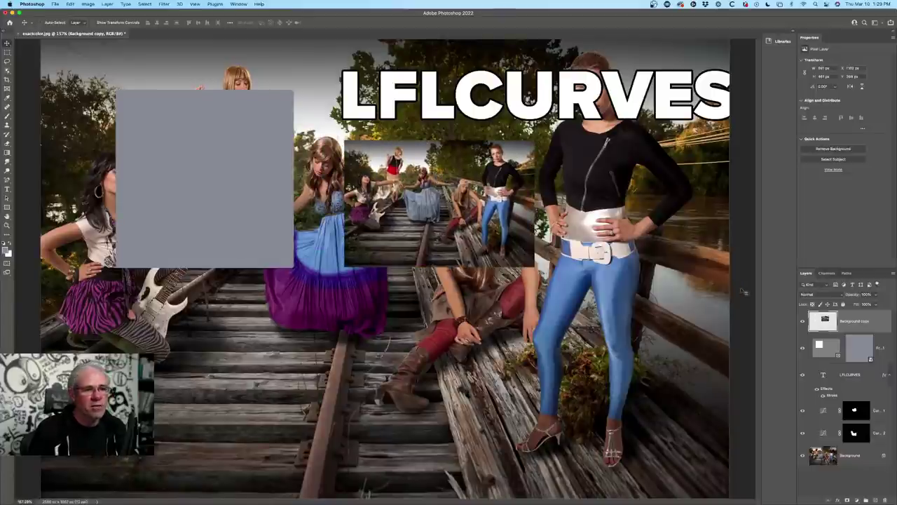
Apply the 'Prevent auto-nesting into artboards and frames' lock to the Background copy layer.
left_click(827, 347)
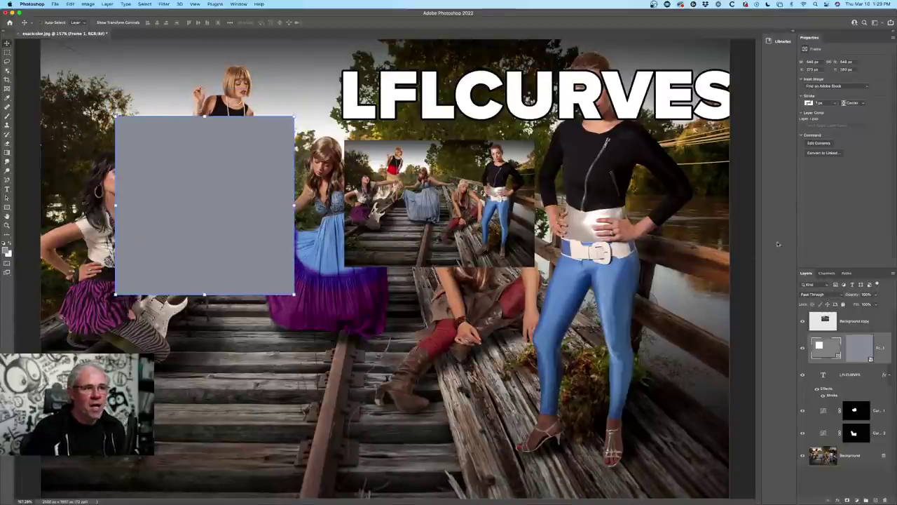
left_click(838, 322)
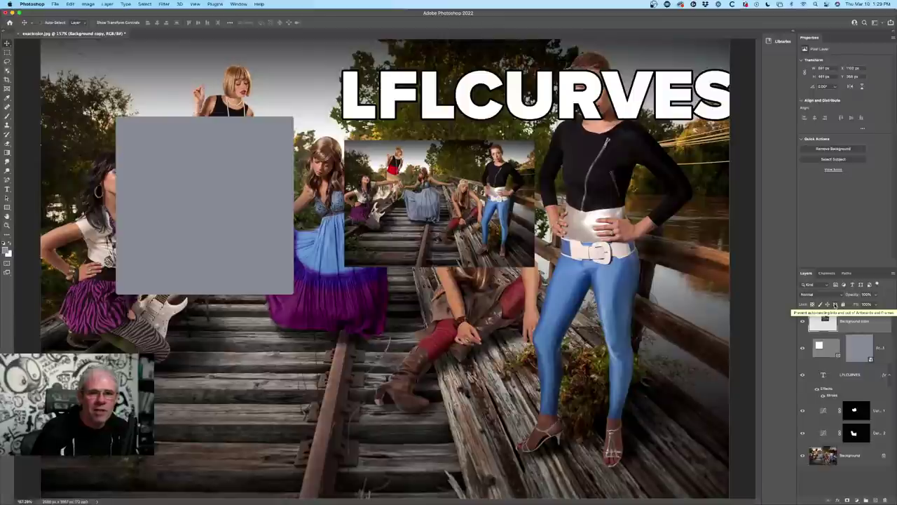
left_click(835, 304)
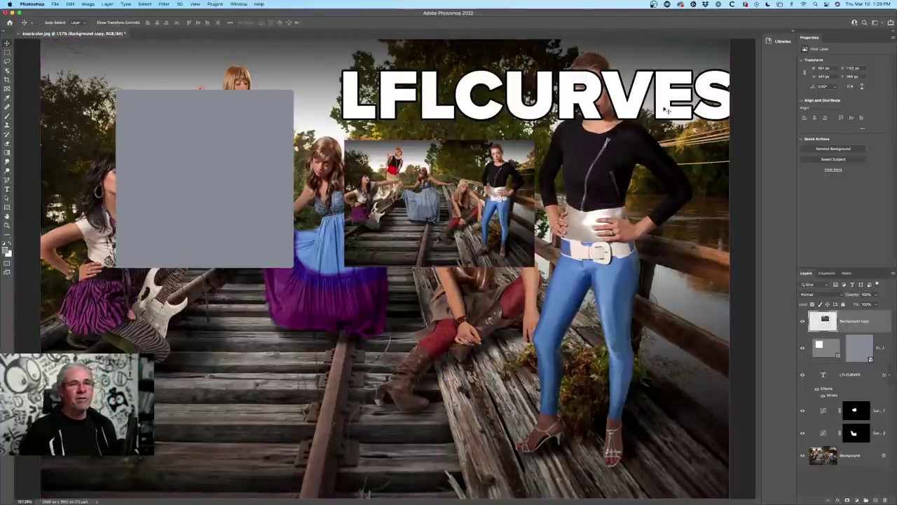
Switch to the Color Minimum workspace after abandoning a started New Workspace.
left_click(883, 24)
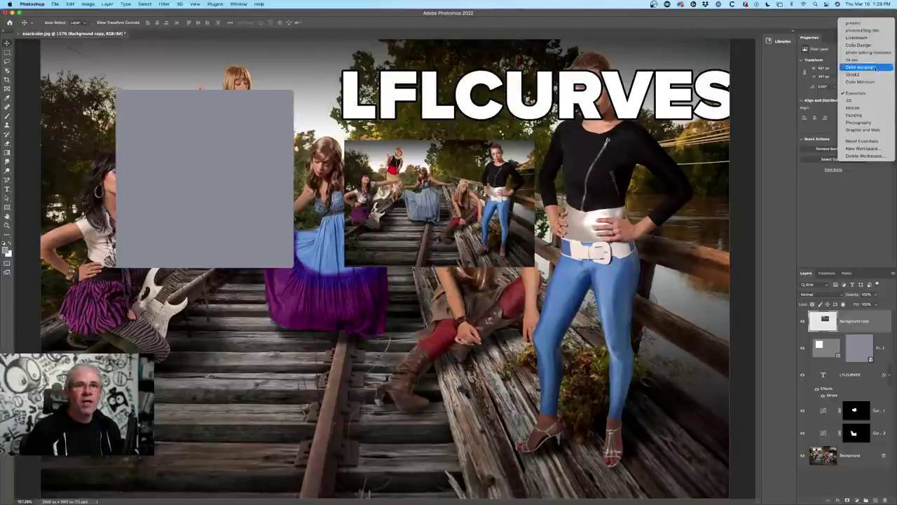
left_click(863, 148)
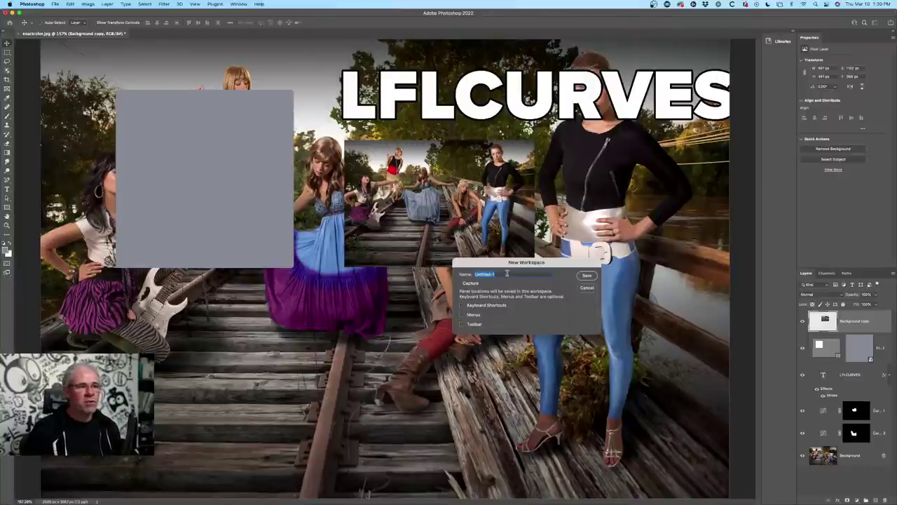
left_click(587, 288)
left_click(882, 25)
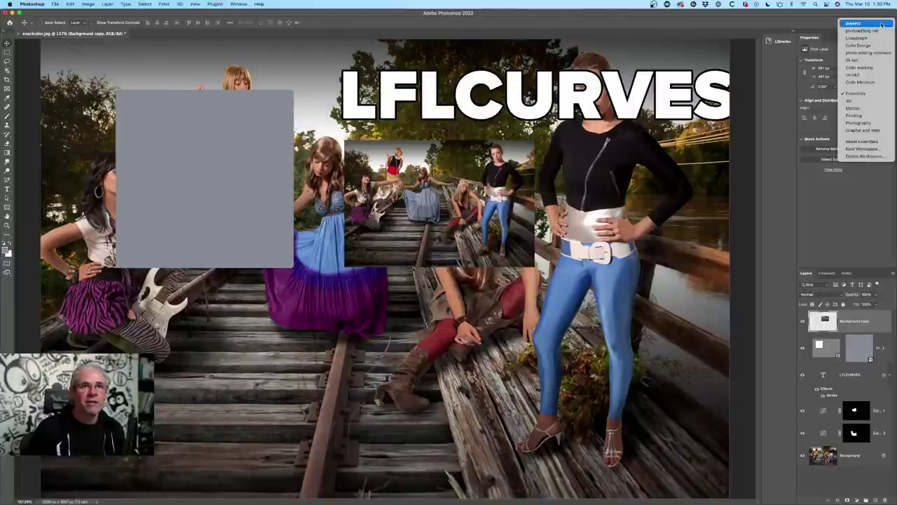
left_click(858, 82)
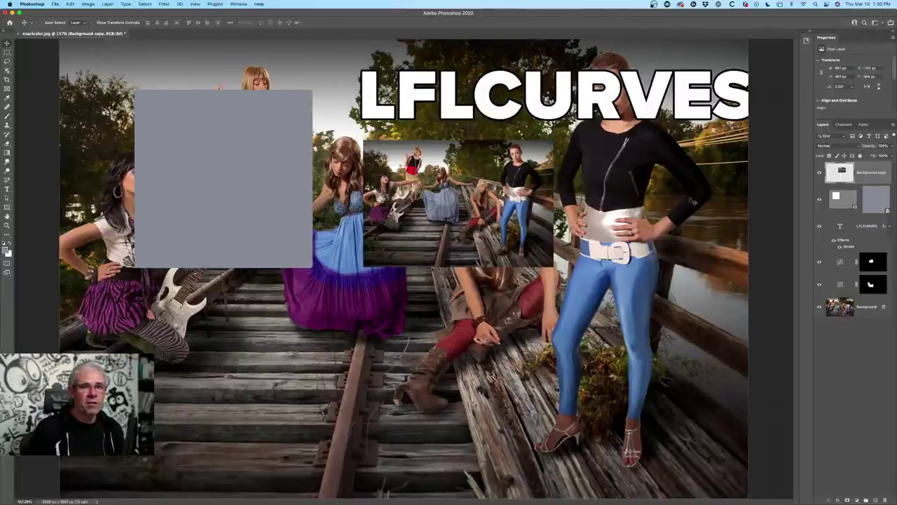
left_click(882, 25)
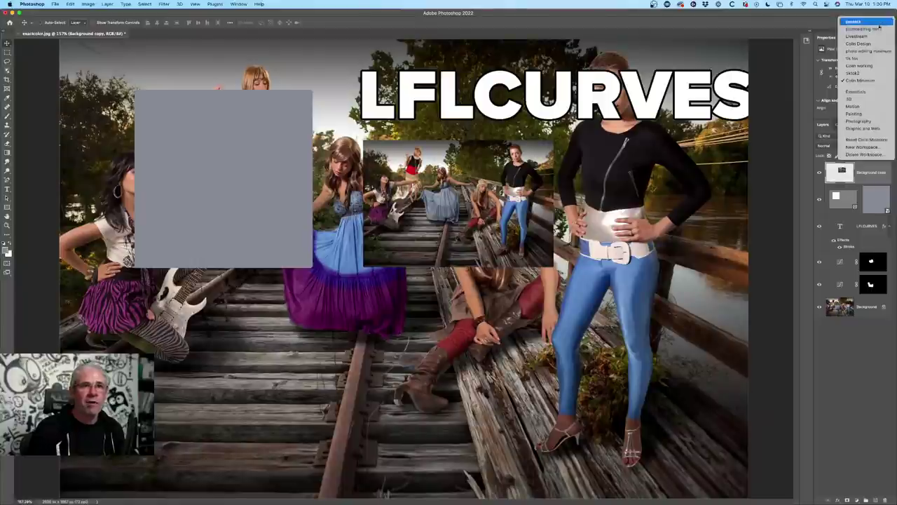
left_click(866, 125)
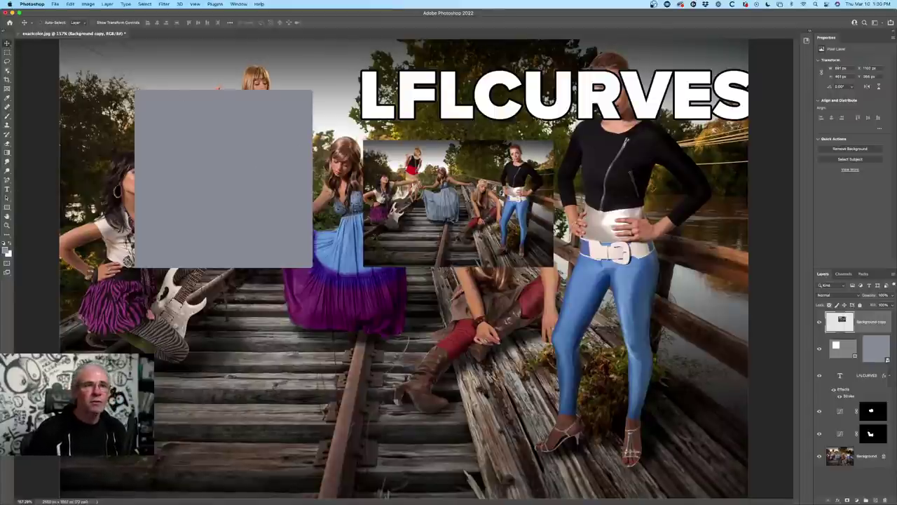
left_click(238, 3)
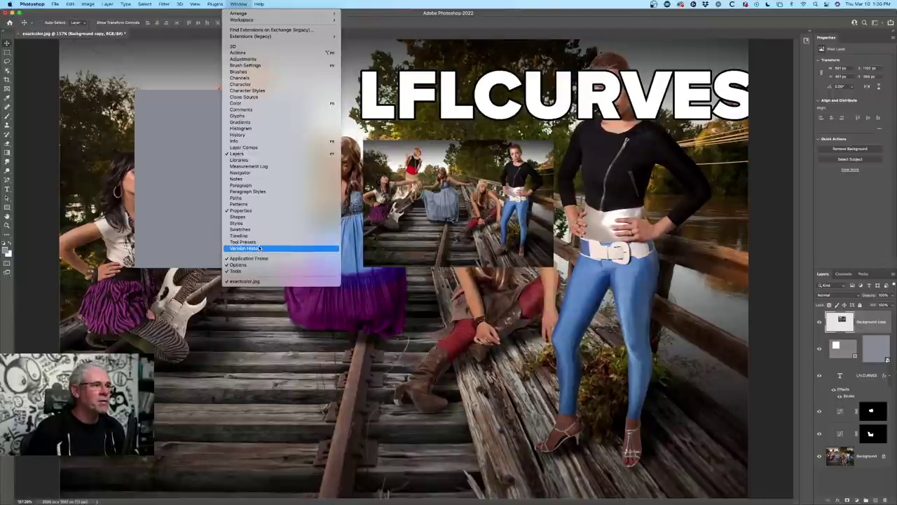
left_click(728, 180)
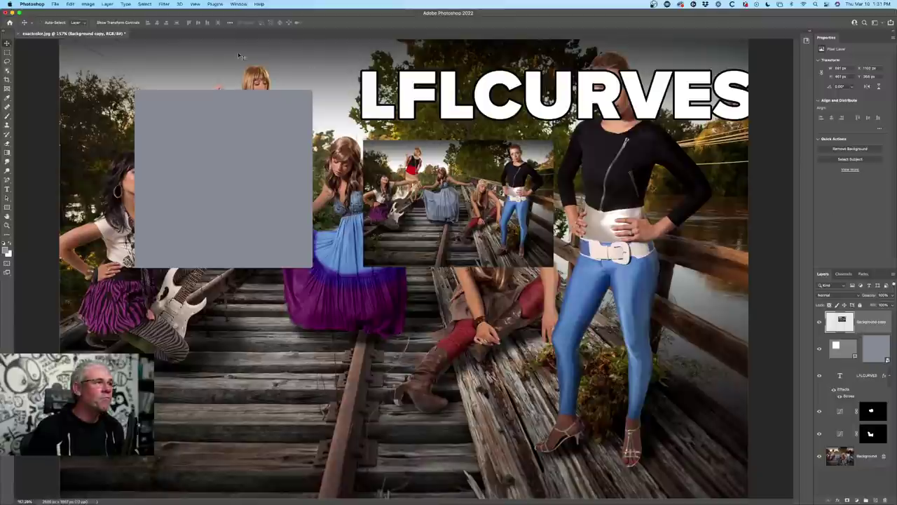
Close exactcolor.jpg with Don't Save, browse Home's recent files, then return to the empty workspace.
left_click(18, 34)
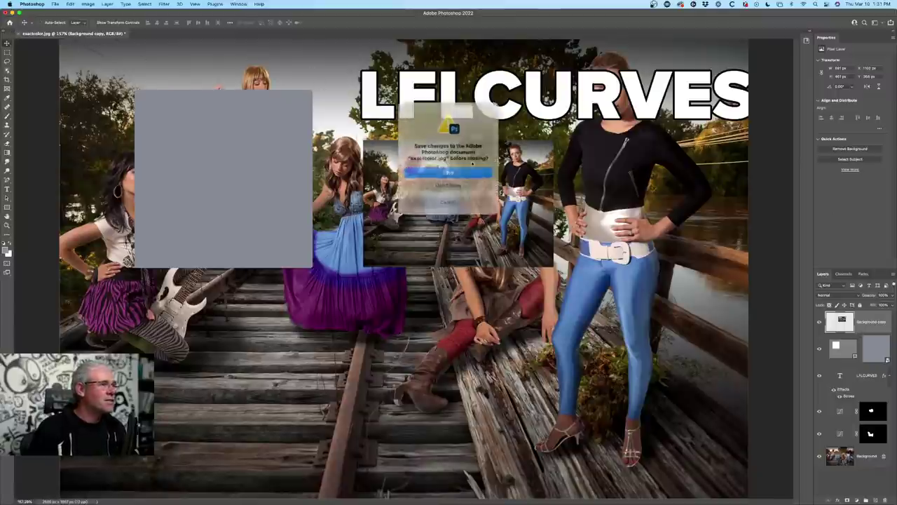
left_click(447, 183)
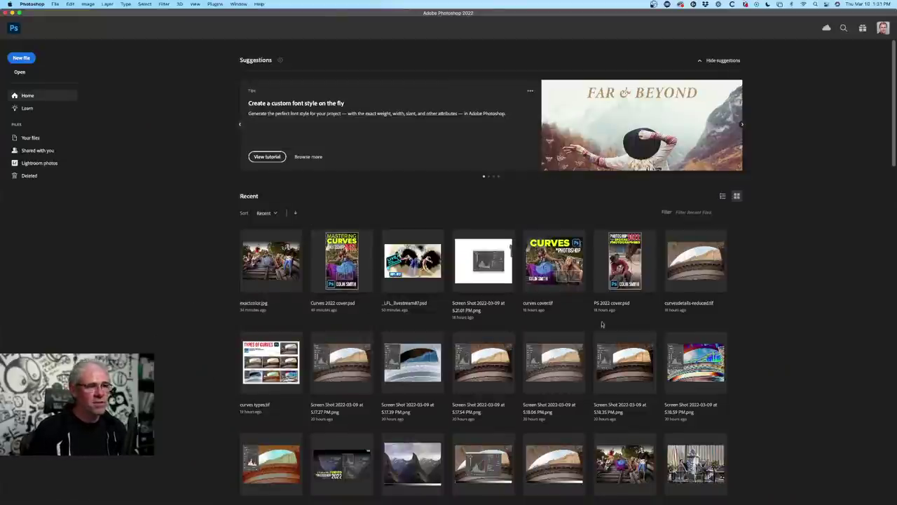
scroll(624, 365, "down", 2)
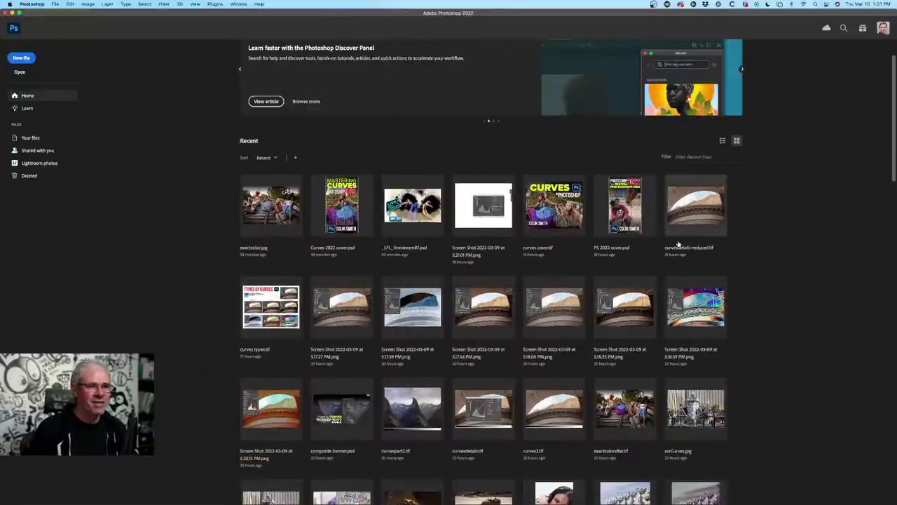
scroll(536, 383, "down", 3)
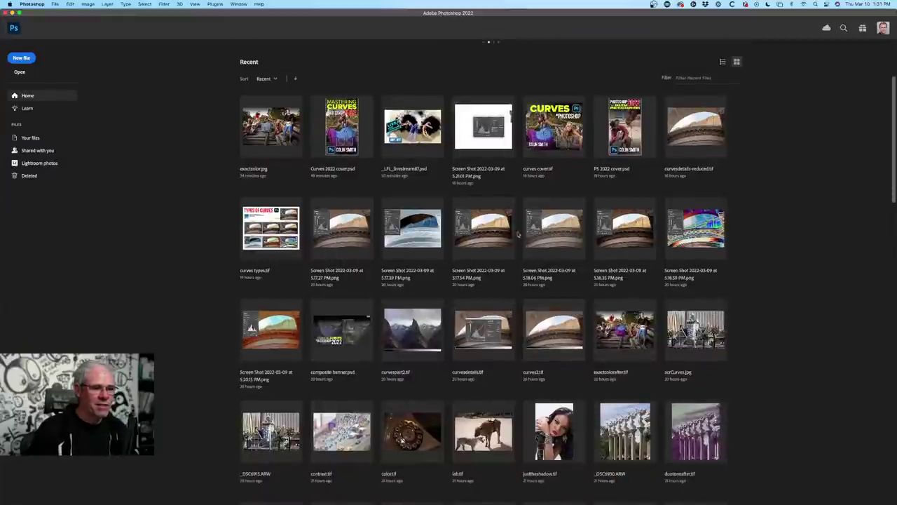
scroll(603, 349, "down", 7)
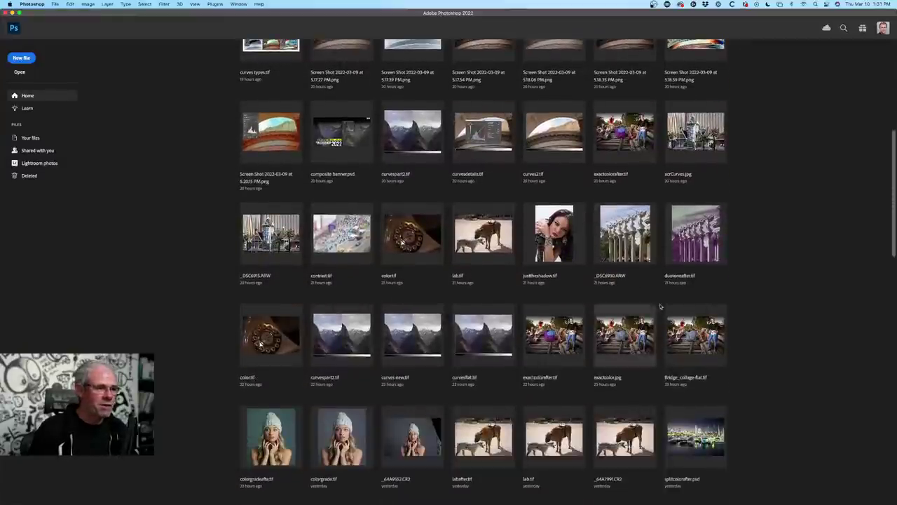
scroll(608, 293, "up", 10)
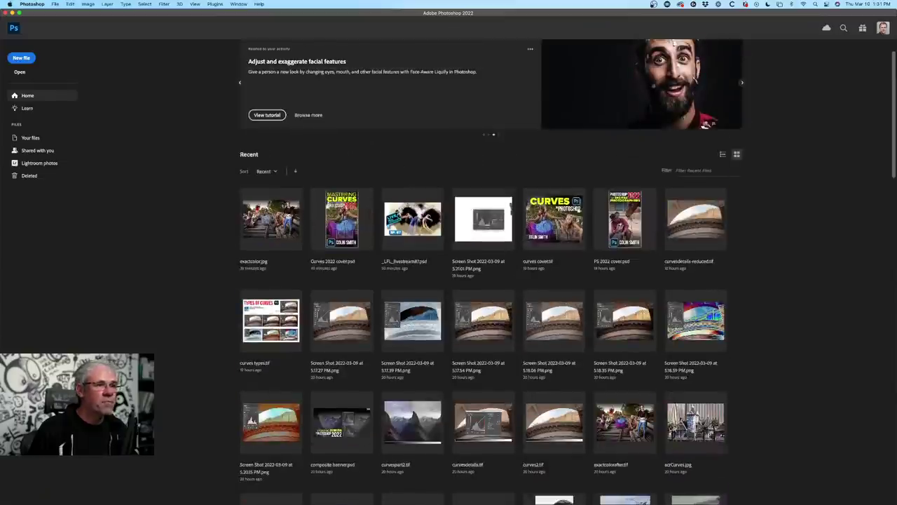
left_click(14, 29)
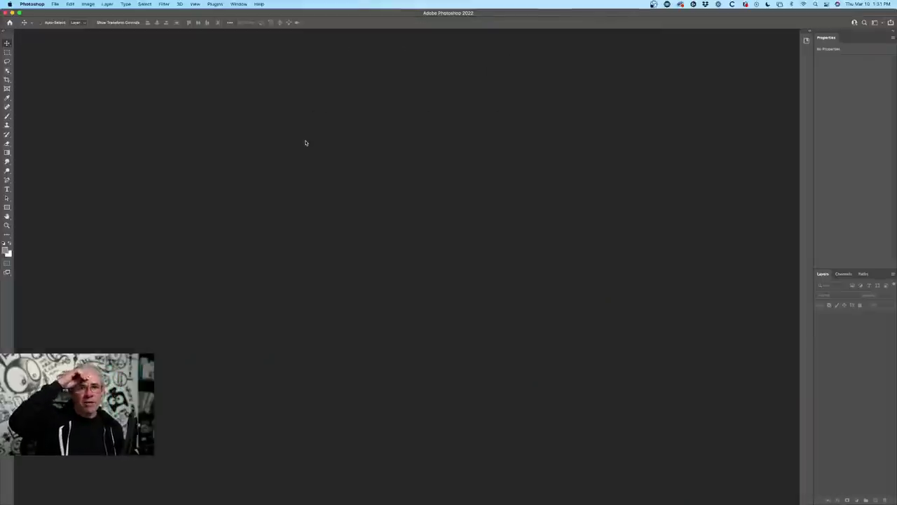
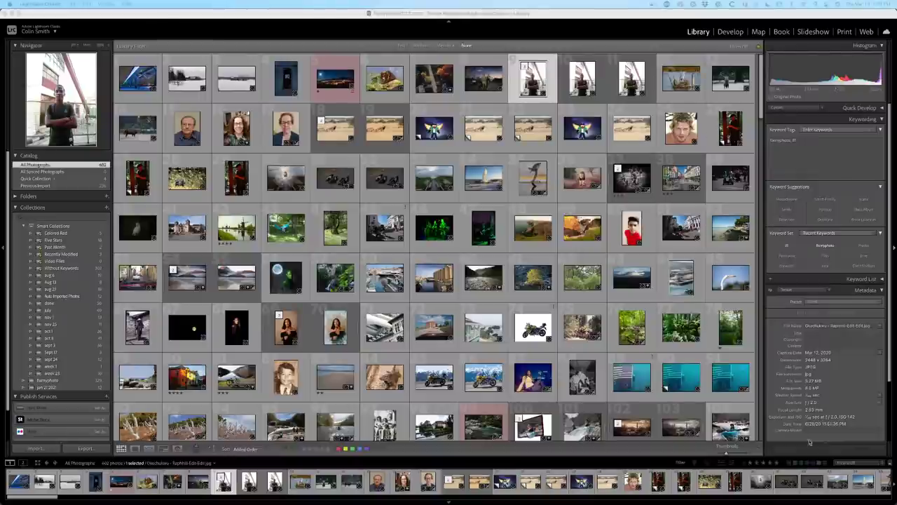
Enlarge the grid thumbnails and open the blue-lit night bridge photo in Loupe view.
left_click(730, 456)
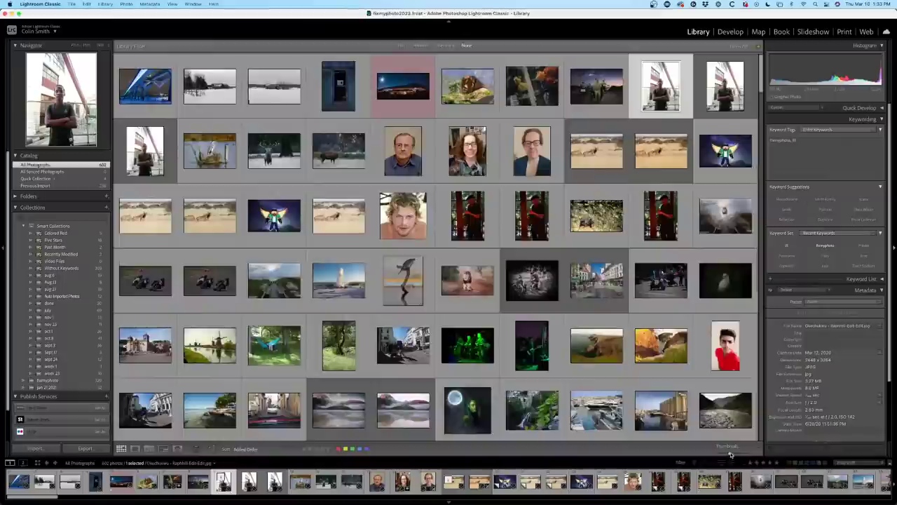
left_click_drag(730, 455, 729, 455)
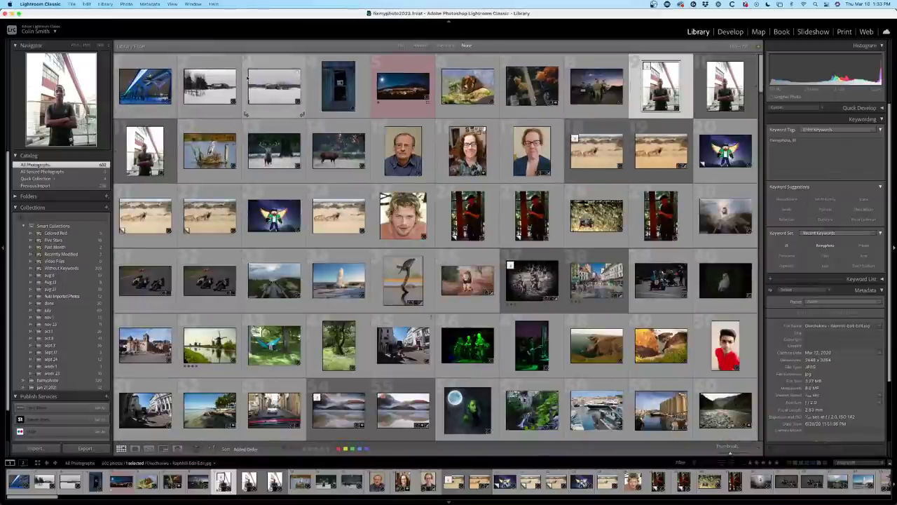
double_click(152, 89)
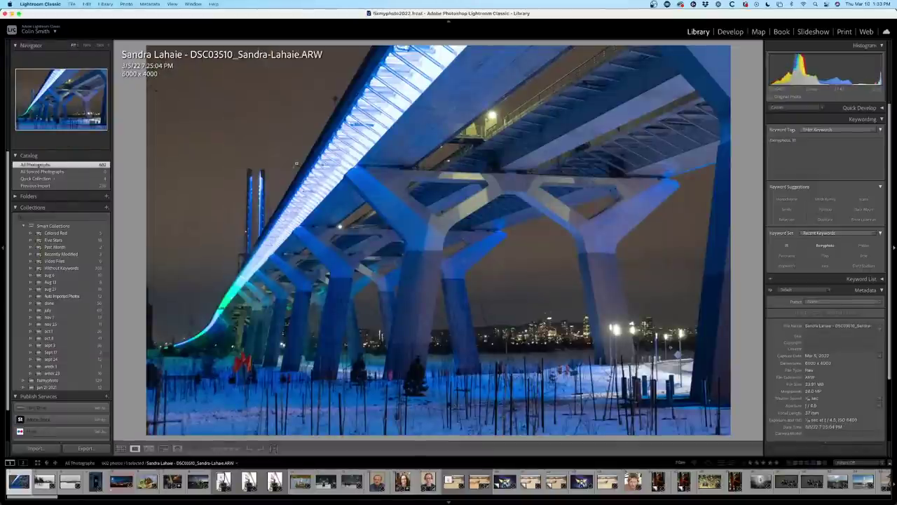
Step through the window, night city, aerial street and portrait photos, then return to Grid view.
key("Right")
key("Right")
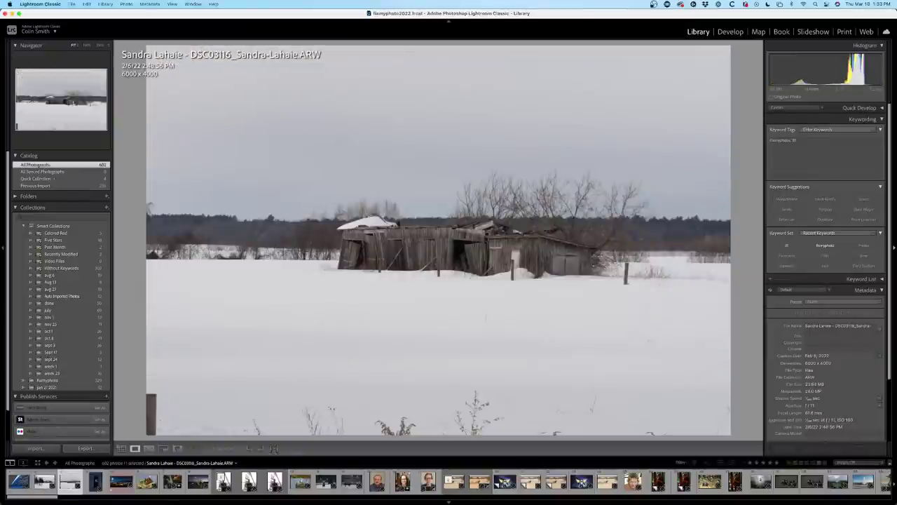
key("Right")
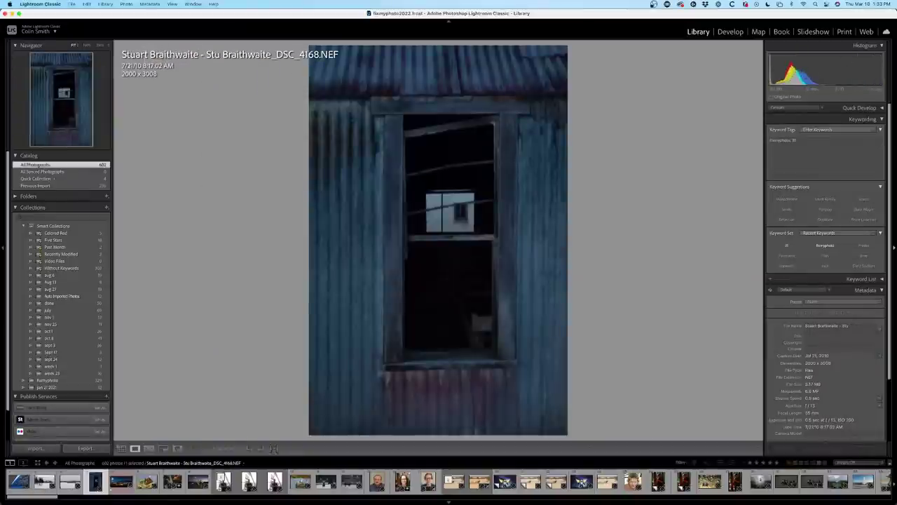
key("Right")
key("Left")
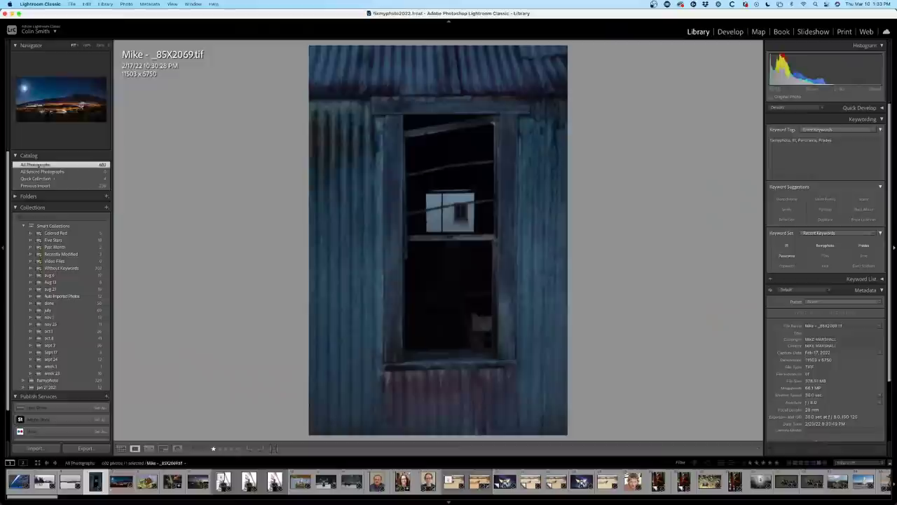
key("Right")
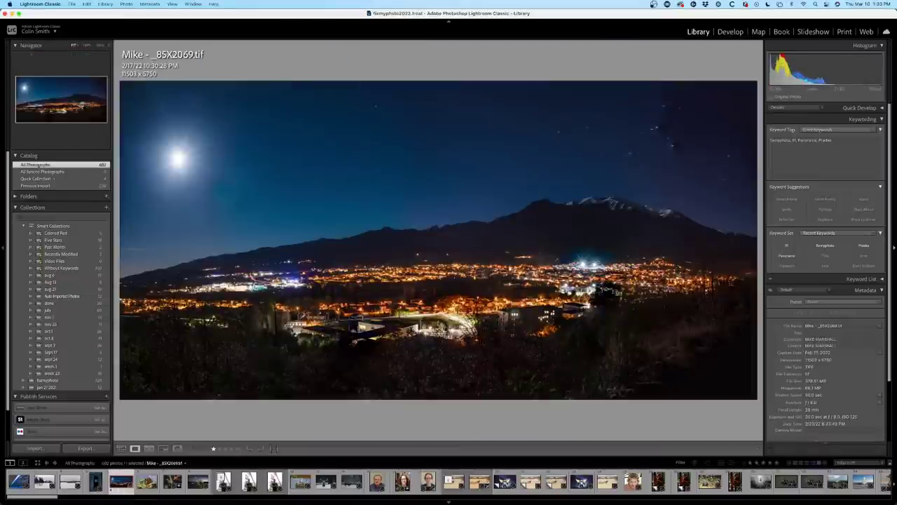
key("Right")
key("Right")
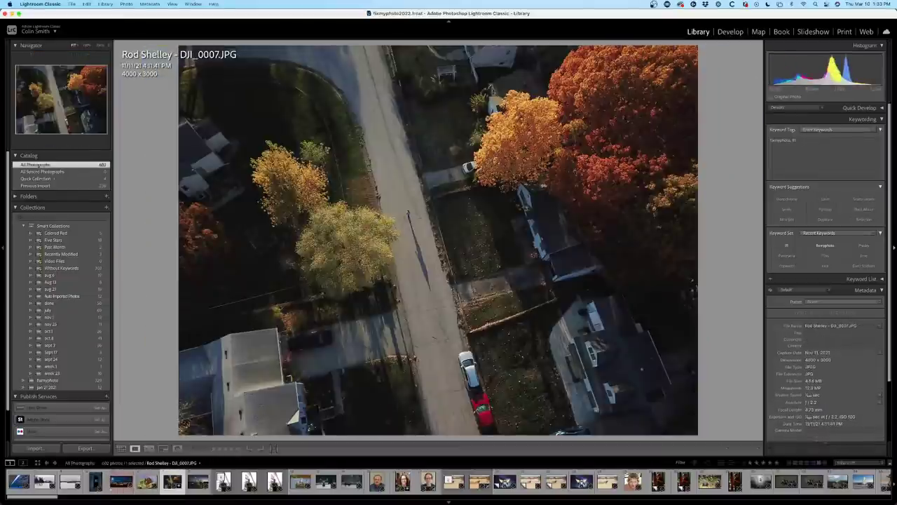
key("Right")
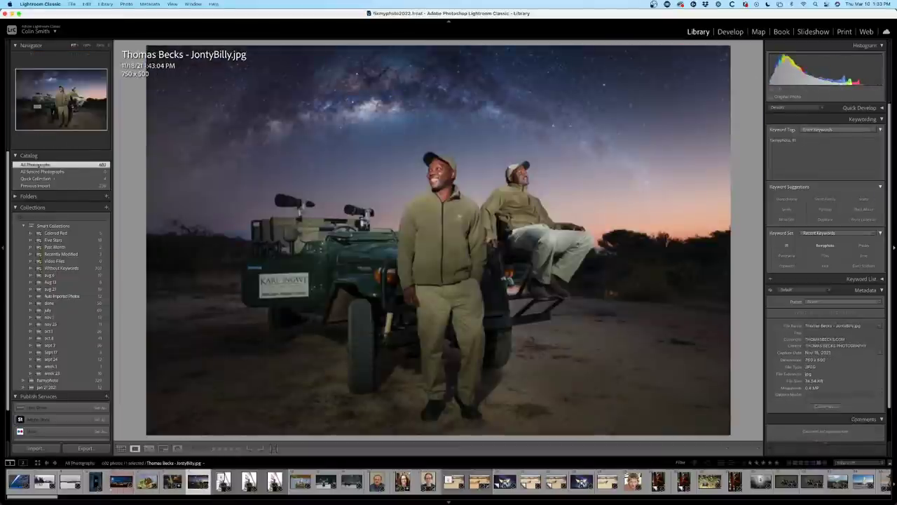
key("Right")
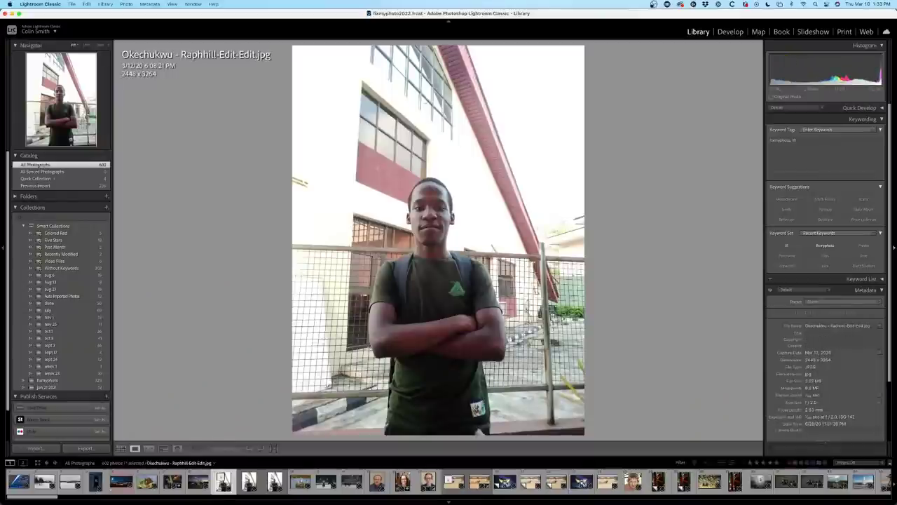
key("Right")
key("Left")
key("g")
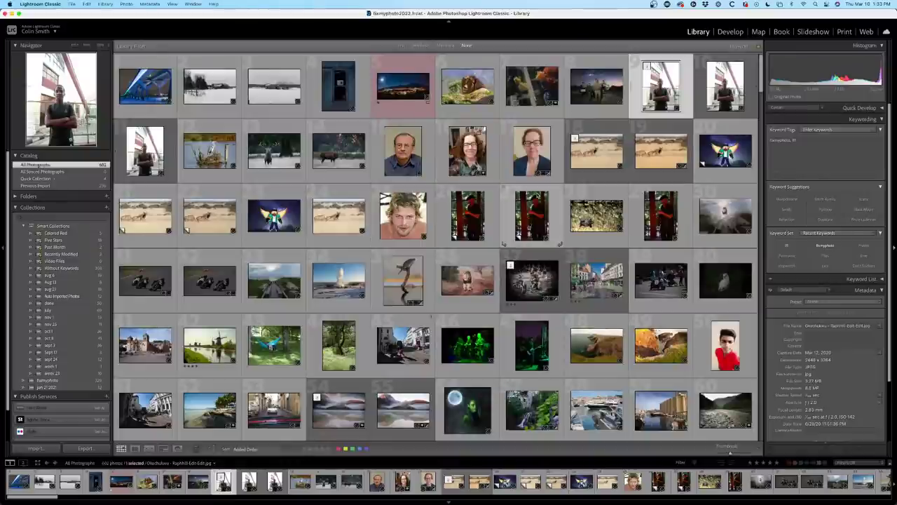
Select the first thumbnail, the blue-lit bridge, and open it in Loupe view.
left_click(159, 92)
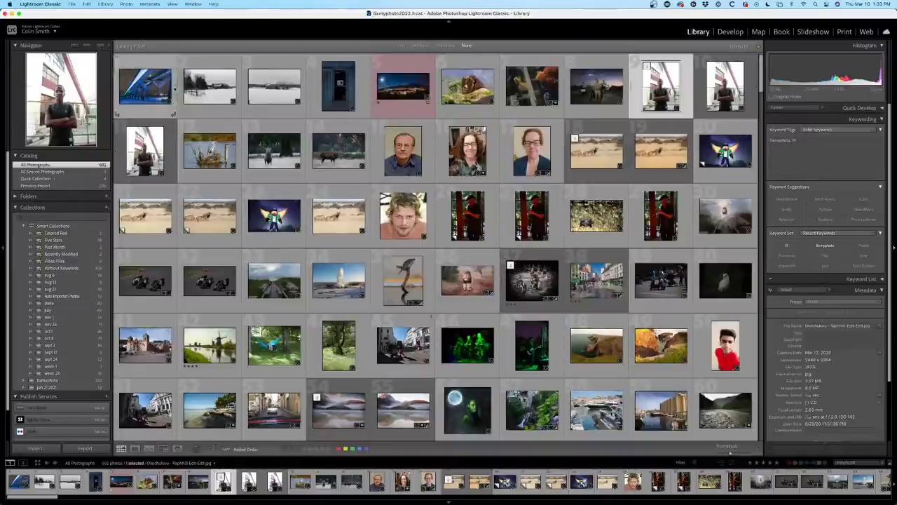
double_click(158, 92)
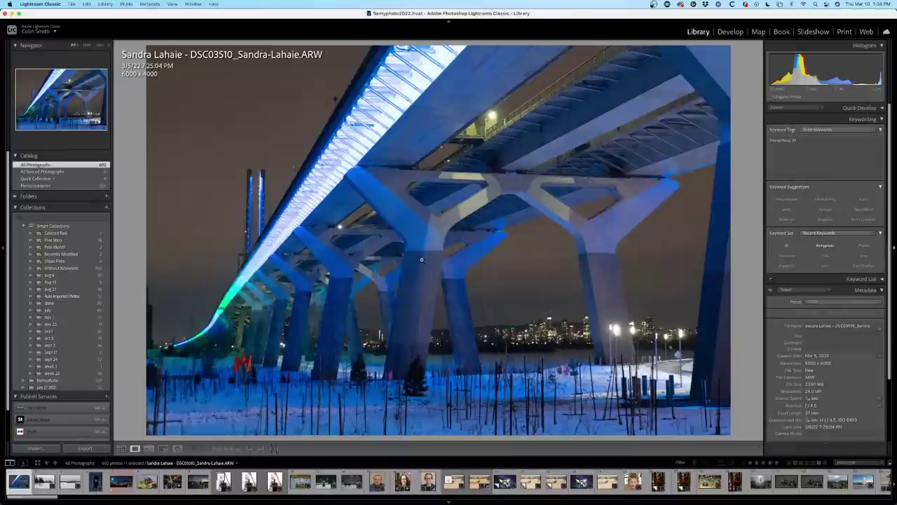
Zoom the bridge photo to 1:1 and pan across the deck, pillars, skyline and snowy ground.
left_click(421, 260)
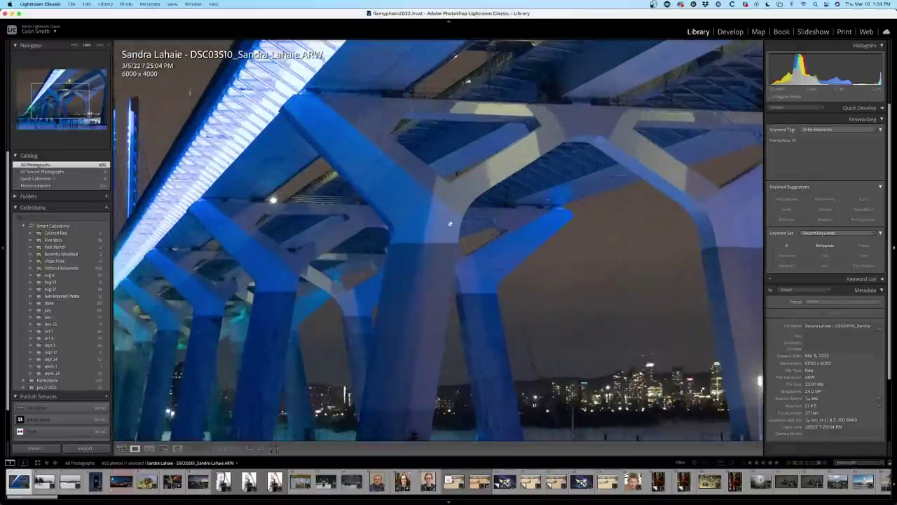
left_click_drag(274, 140, 342, 218)
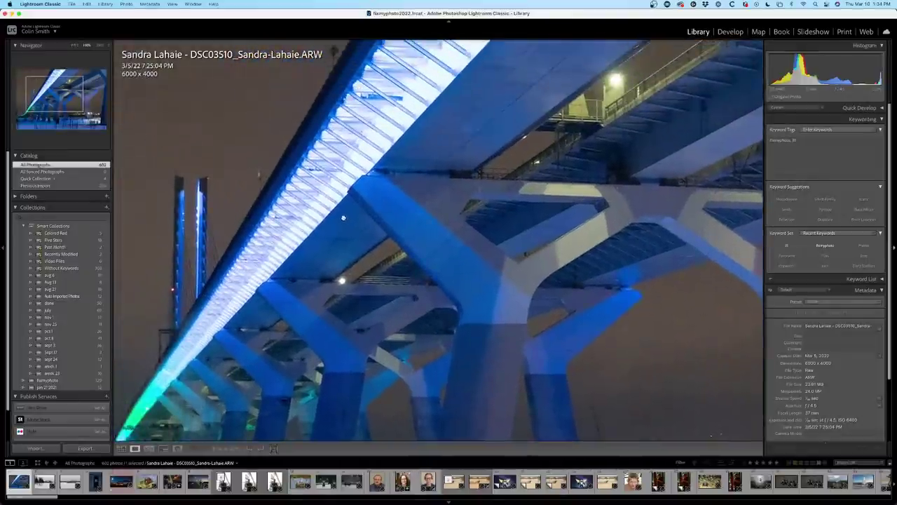
left_click_drag(602, 200, 503, 146)
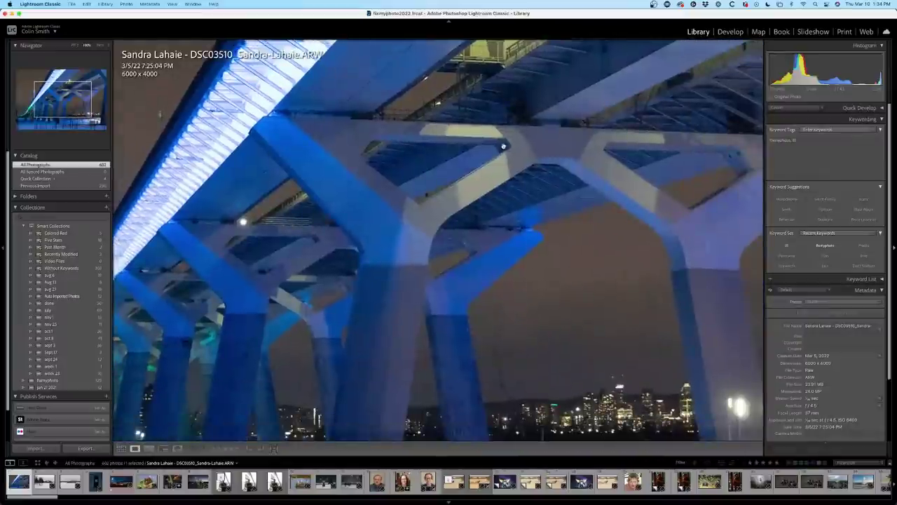
left_click_drag(399, 217, 386, 179)
left_click_drag(595, 265, 544, 185)
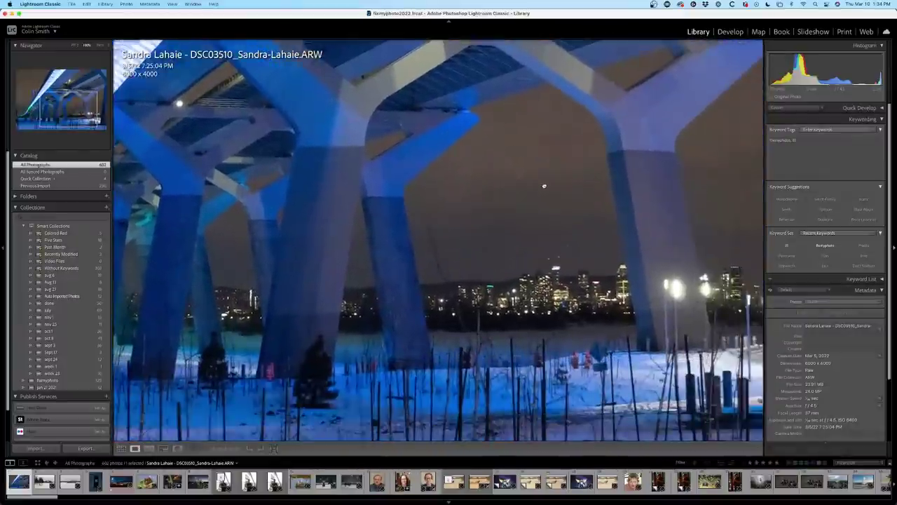
left_click_drag(448, 172, 466, 183)
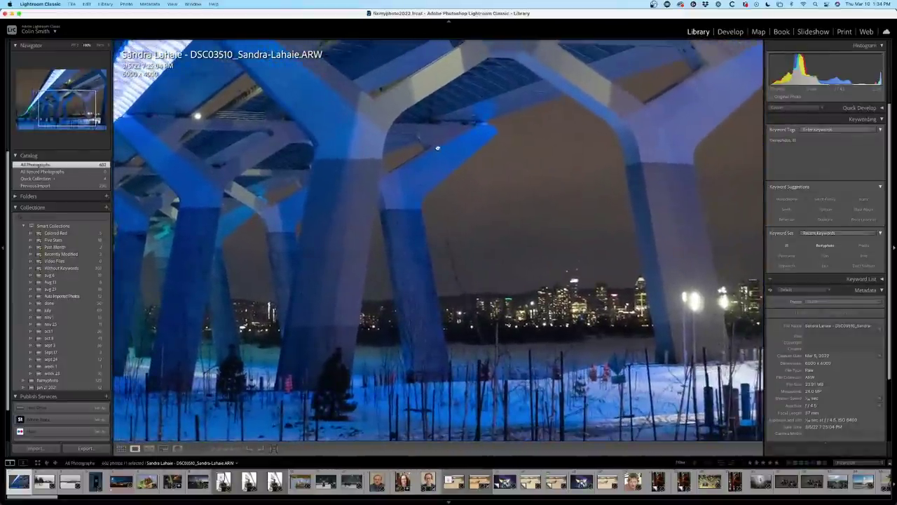
left_click_drag(437, 148, 541, 271)
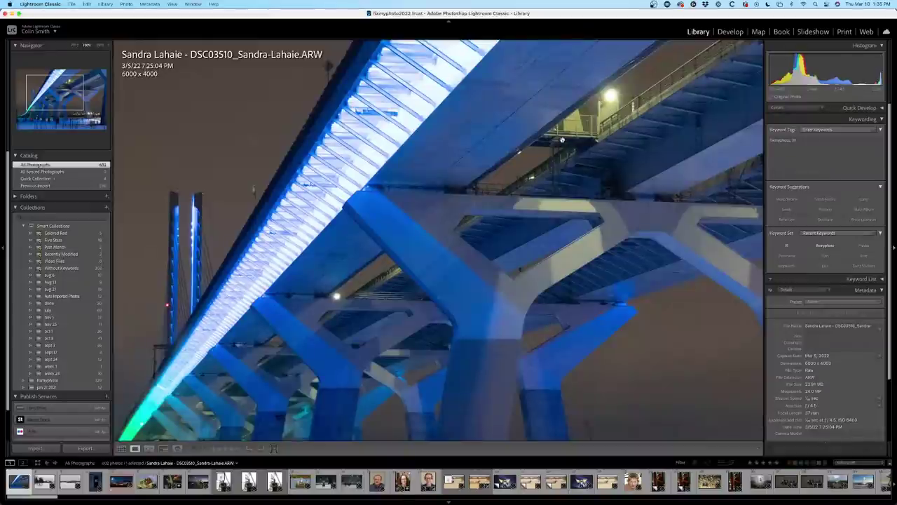
left_click_drag(514, 258, 479, 188)
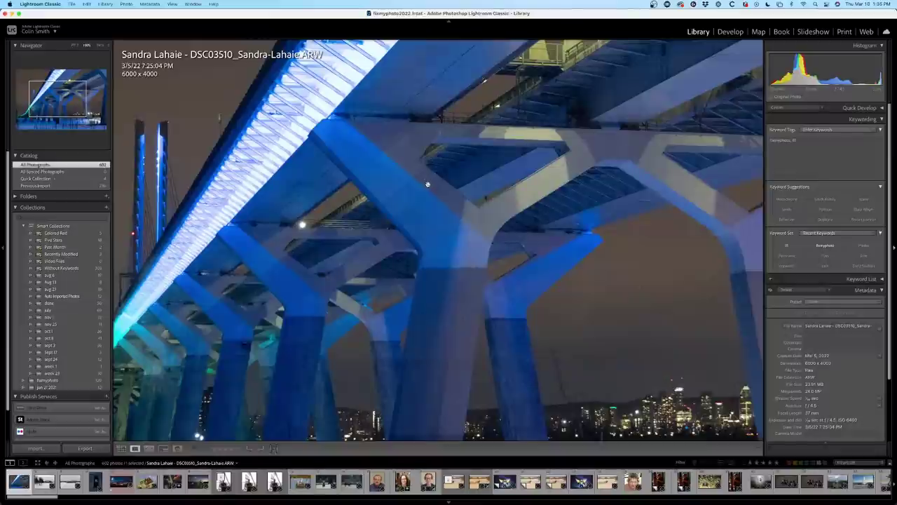
left_click_drag(419, 189, 439, 210)
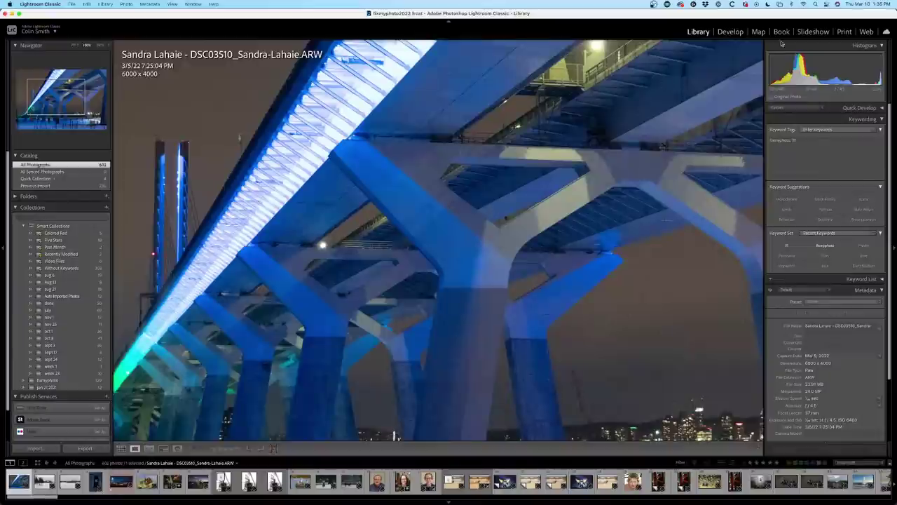
Switch to Develop and drag the Detail panel's Color noise reduction slider to 0.
left_click(735, 33)
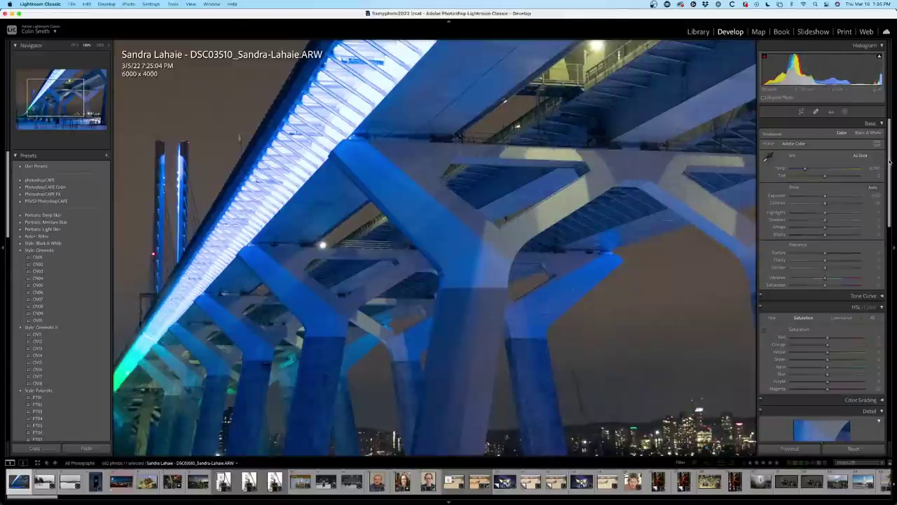
left_click_drag(888, 161, 889, 216)
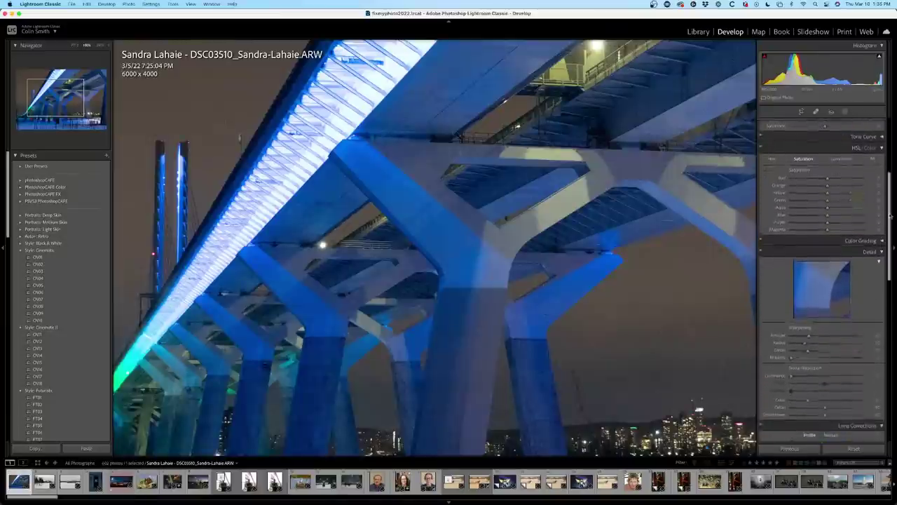
scroll(874, 190, "down", 5)
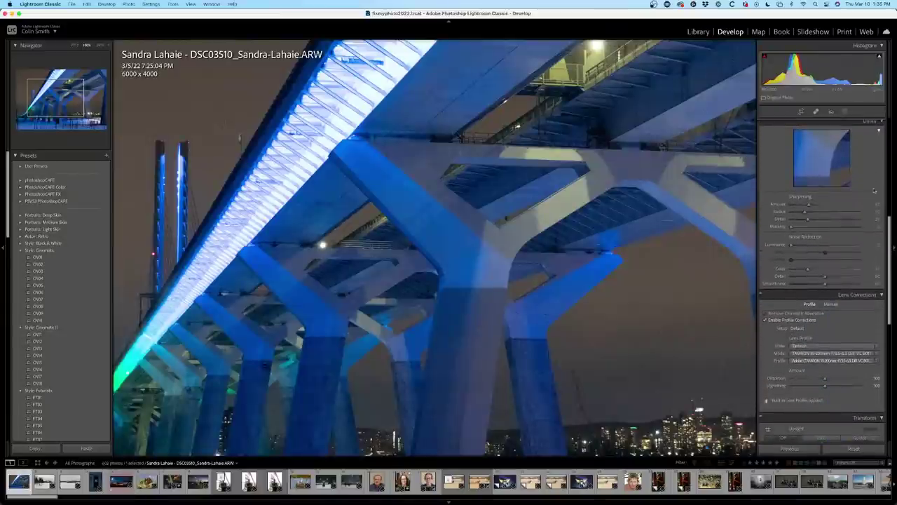
left_click_drag(888, 224, 889, 220)
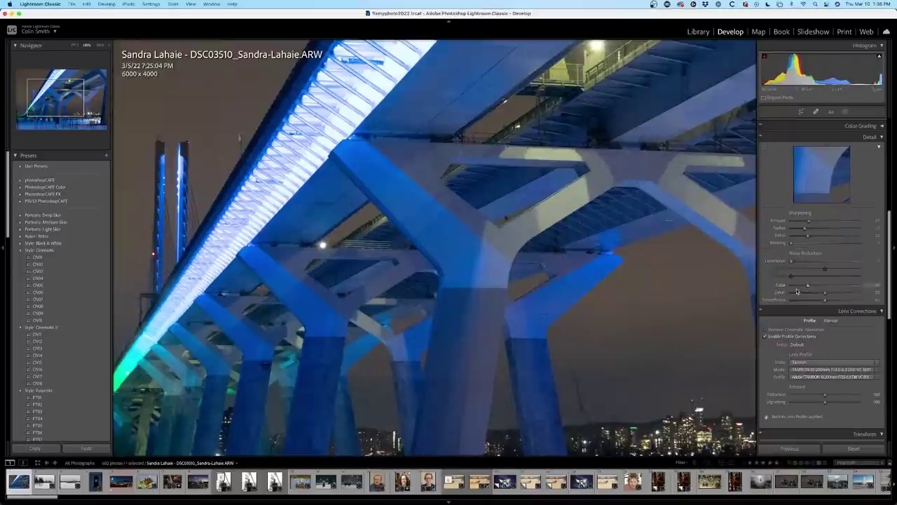
left_click_drag(807, 286, 780, 288)
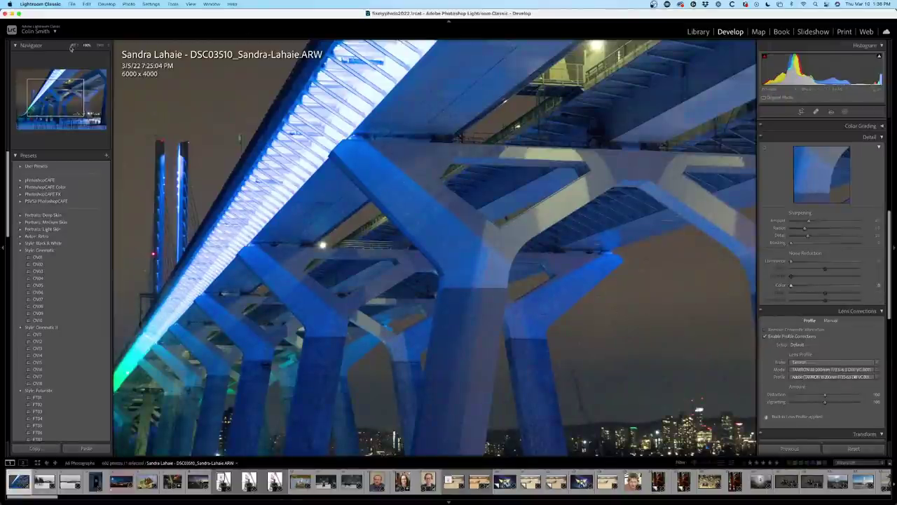
Zoom closer into the noisy sky and raise Color noise reduction slightly above zero.
left_click(99, 45)
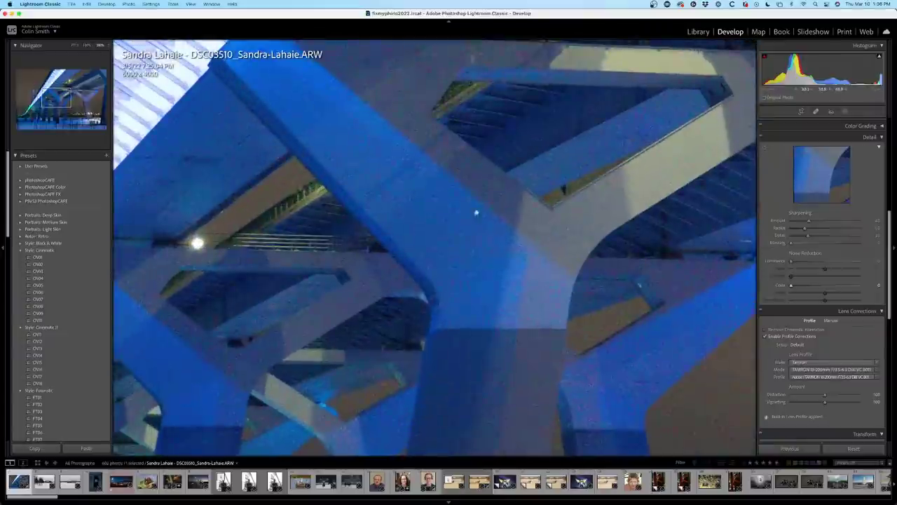
left_click_drag(500, 232, 428, 178)
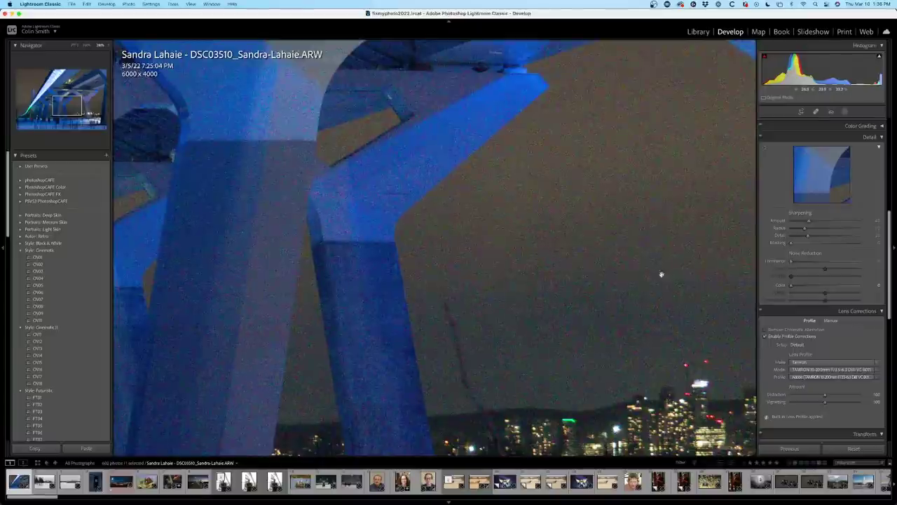
left_click_drag(791, 286, 799, 287)
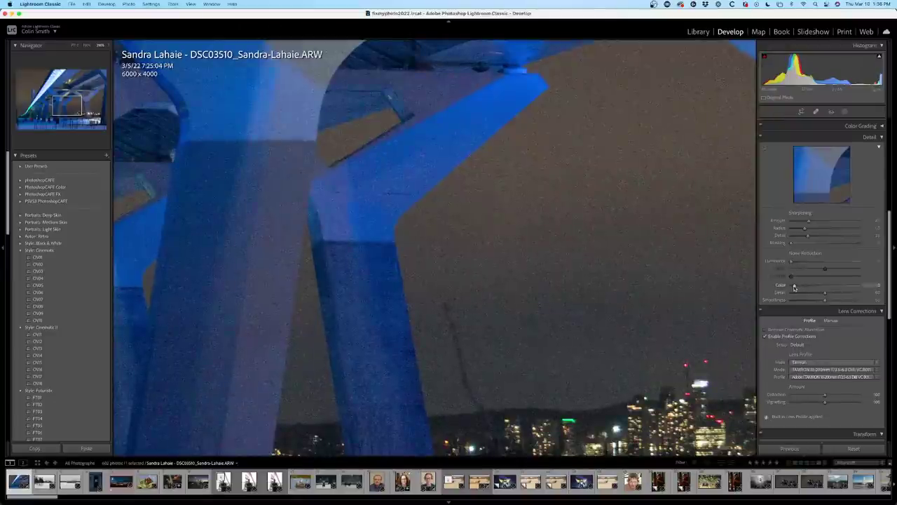
left_click_drag(794, 287, 797, 286)
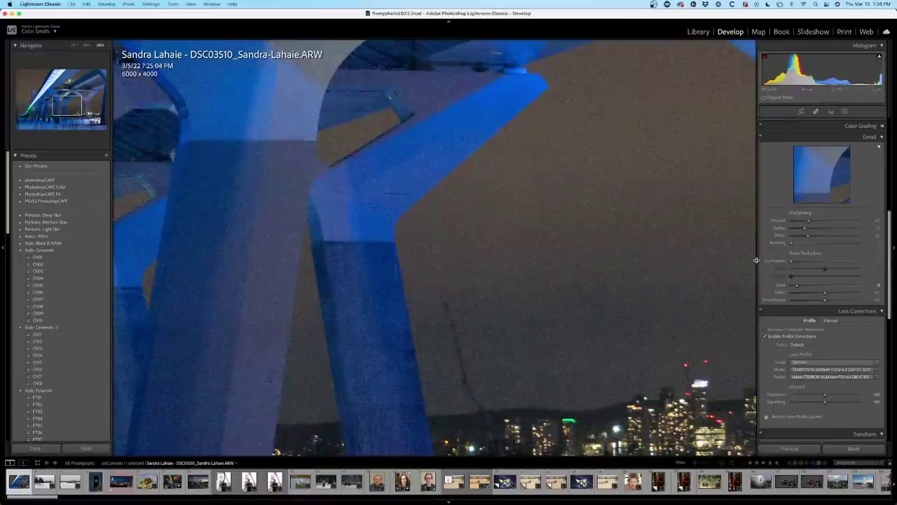
Widen the right panel and settle Color noise reduction at a low value just above zero.
left_click_drag(756, 260, 845, 258)
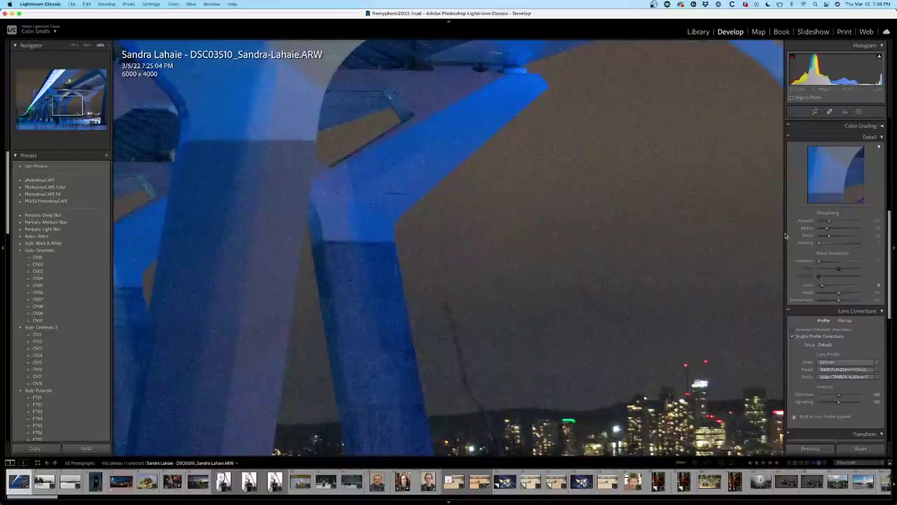
left_click_drag(782, 233, 711, 242)
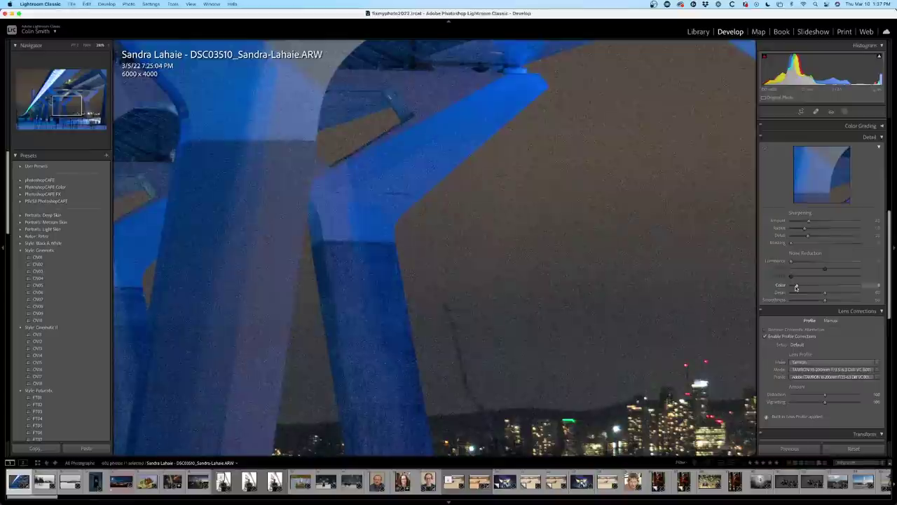
left_click_drag(796, 287, 778, 284)
scroll(573, 244, "right", 5)
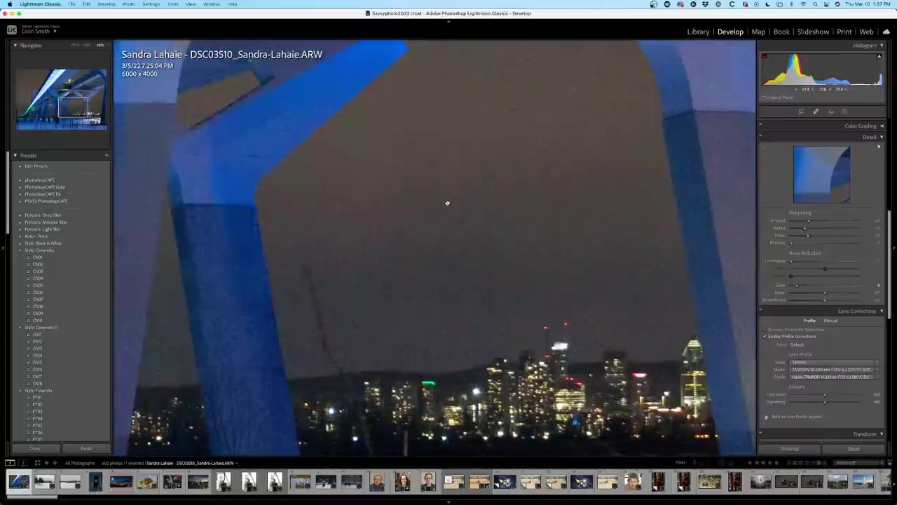
scroll(568, 175, "up", 3)
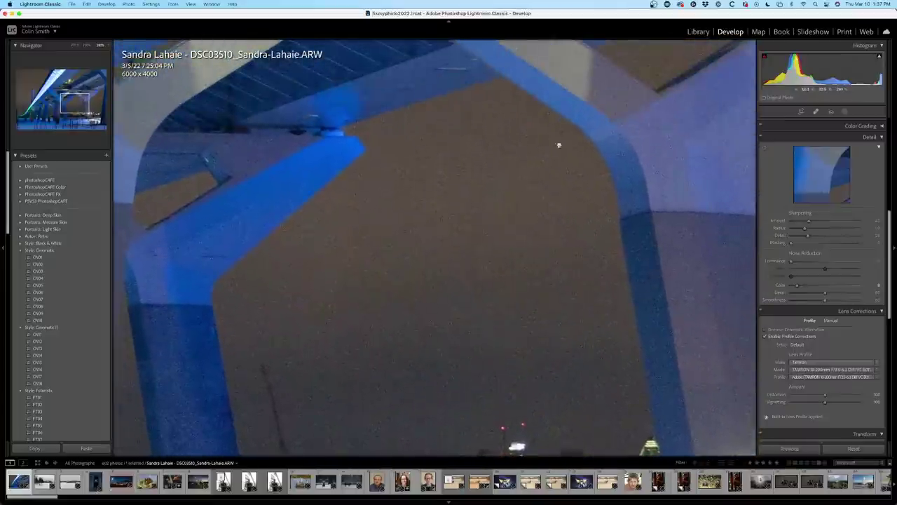
scroll(588, 168, "up", 4)
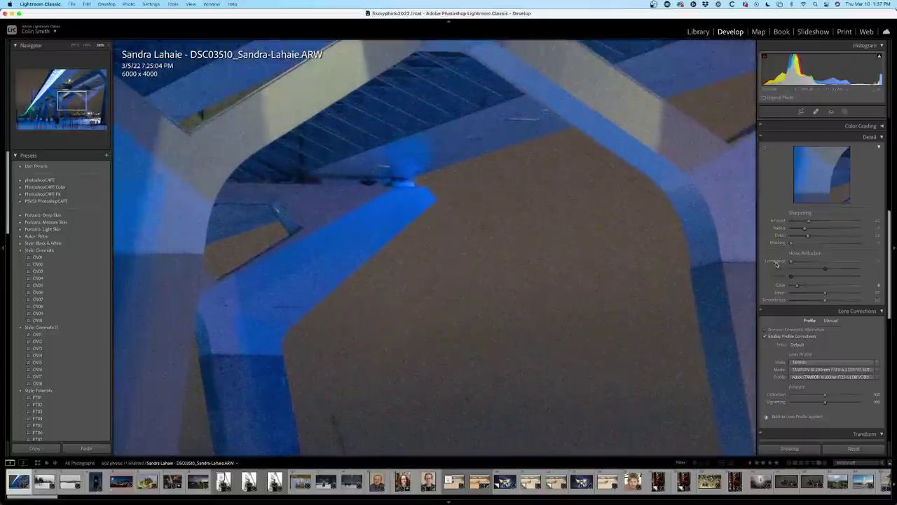
left_click(700, 34)
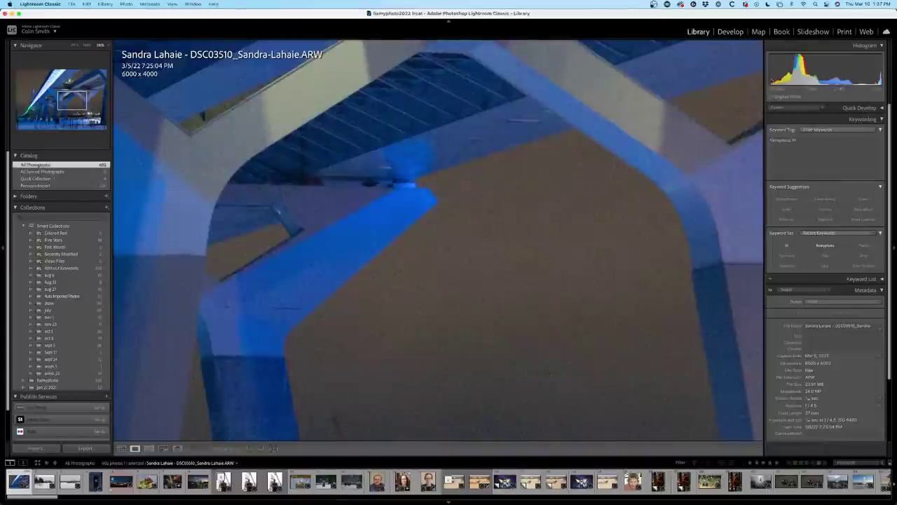
left_click_drag(764, 82, 794, 81)
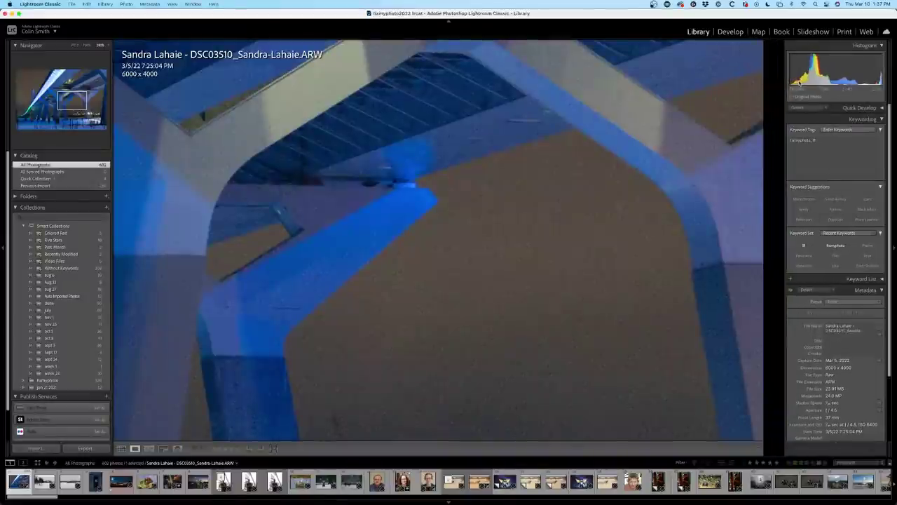
left_click(730, 32)
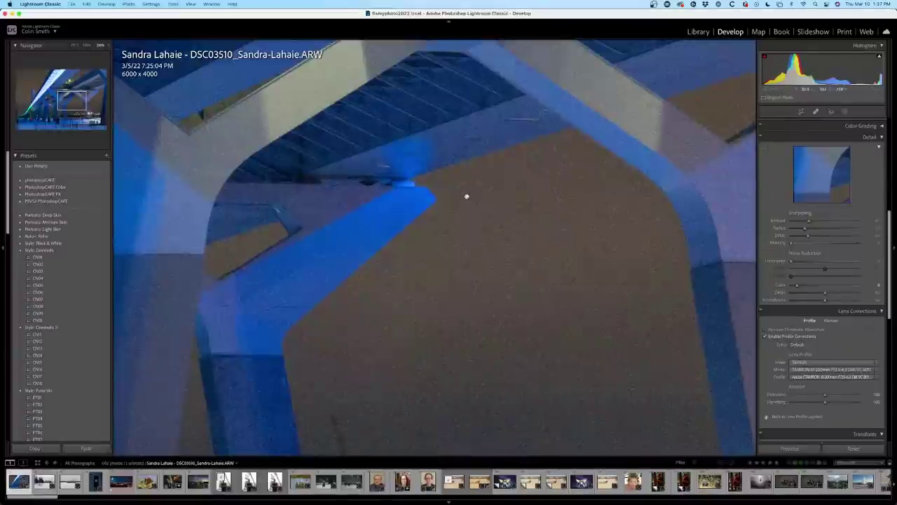
left_click_drag(345, 144, 492, 288)
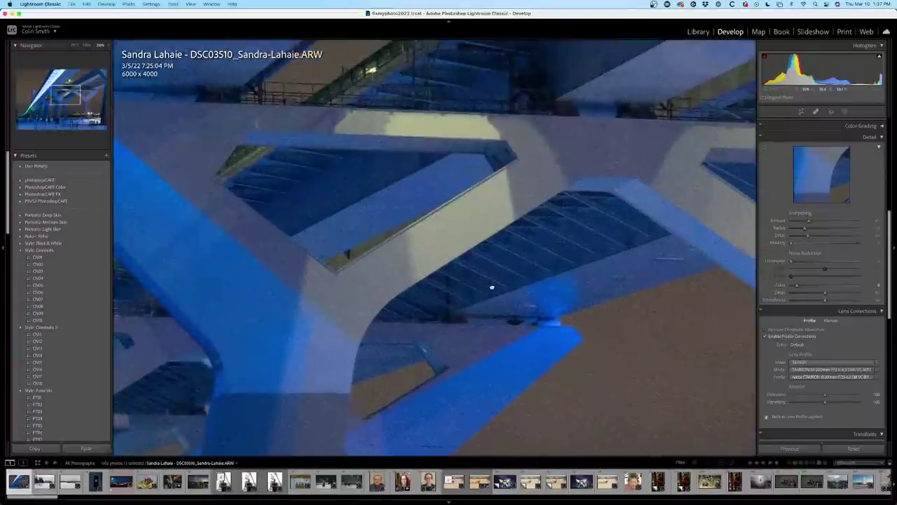
left_click_drag(416, 221, 306, 150)
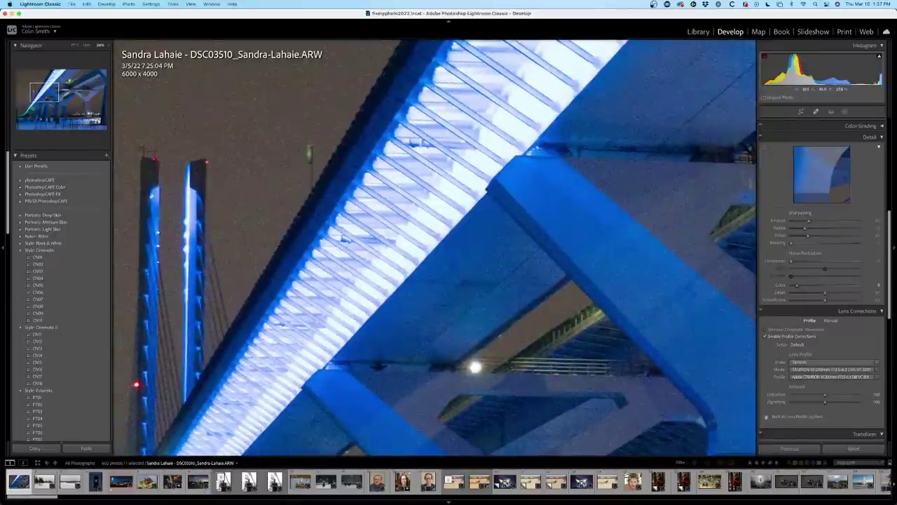
left_click_drag(288, 194, 458, 164)
left_click_drag(487, 266, 525, 330)
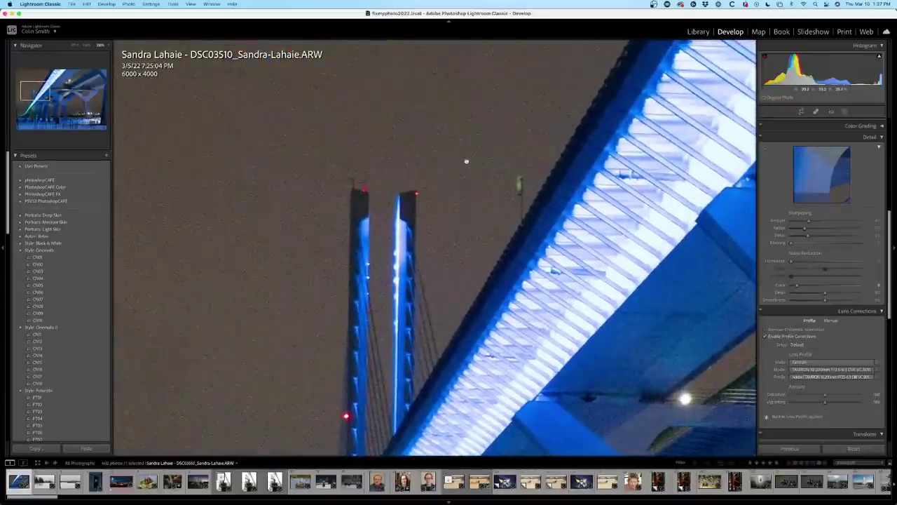
left_click_drag(317, 131, 283, 162)
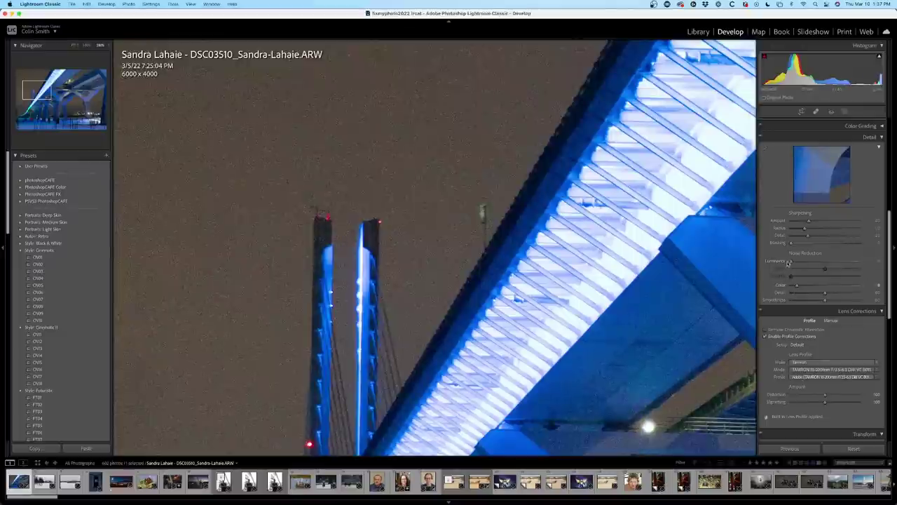
Raise Luminance noise reduction to about 18, comparing it against 0 in Fit view.
left_click_drag(791, 262, 796, 262)
left_click_drag(806, 262, 815, 263)
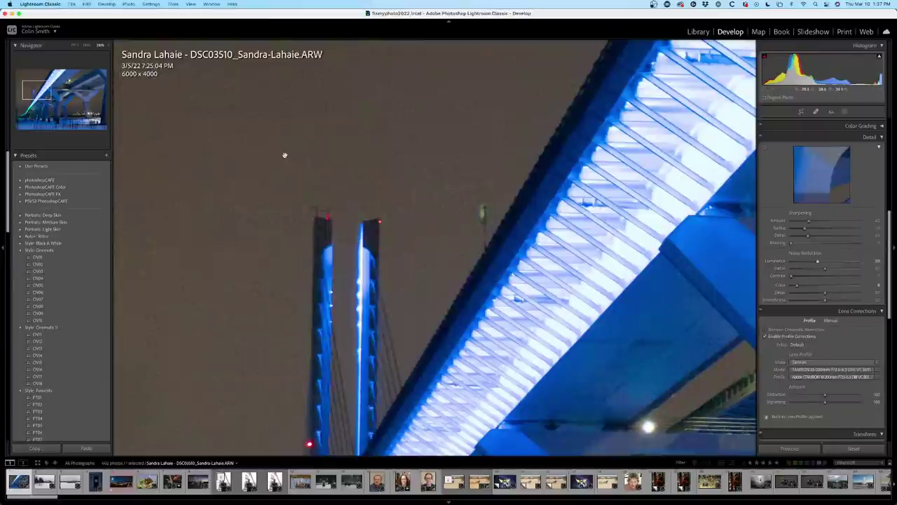
left_click(351, 157)
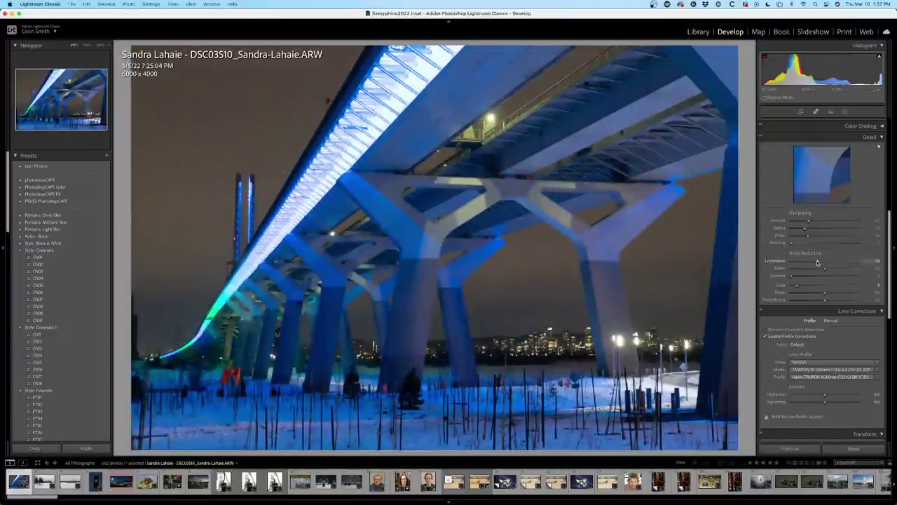
left_click_drag(817, 262, 709, 269)
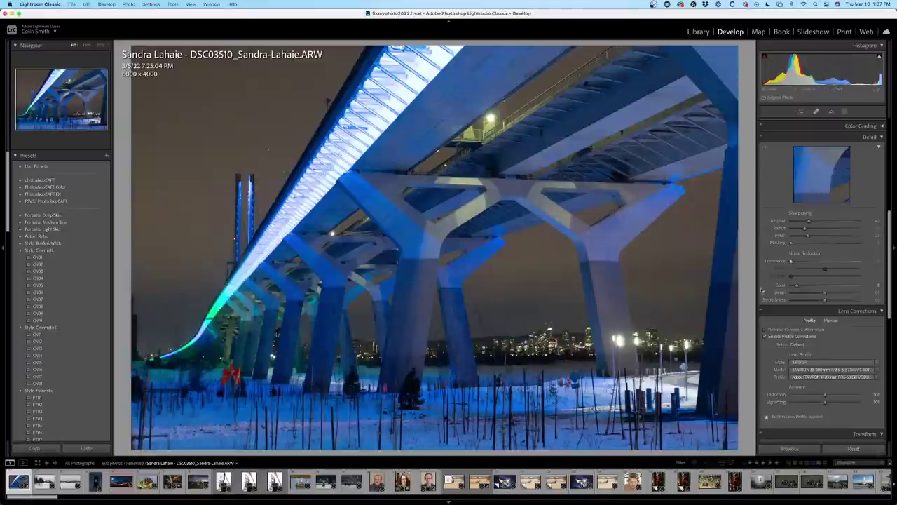
left_click_drag(792, 262, 803, 263)
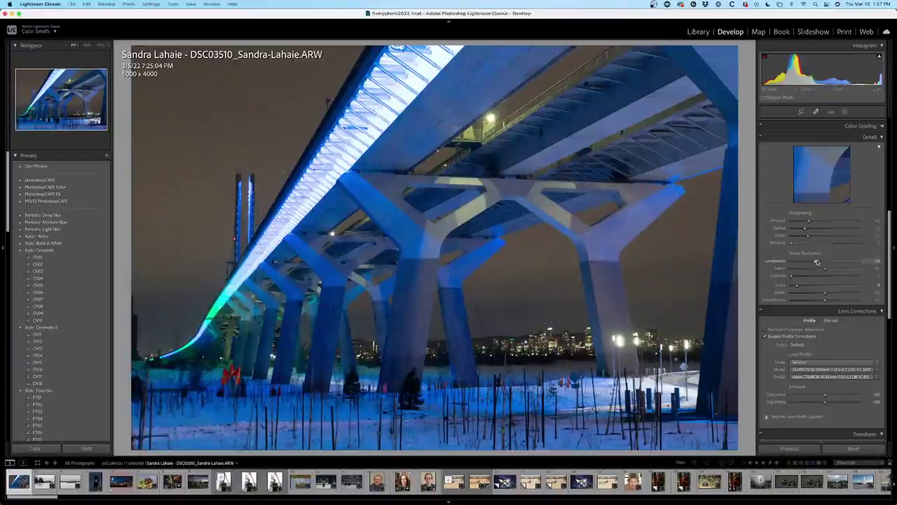
left_click_drag(817, 262, 813, 262)
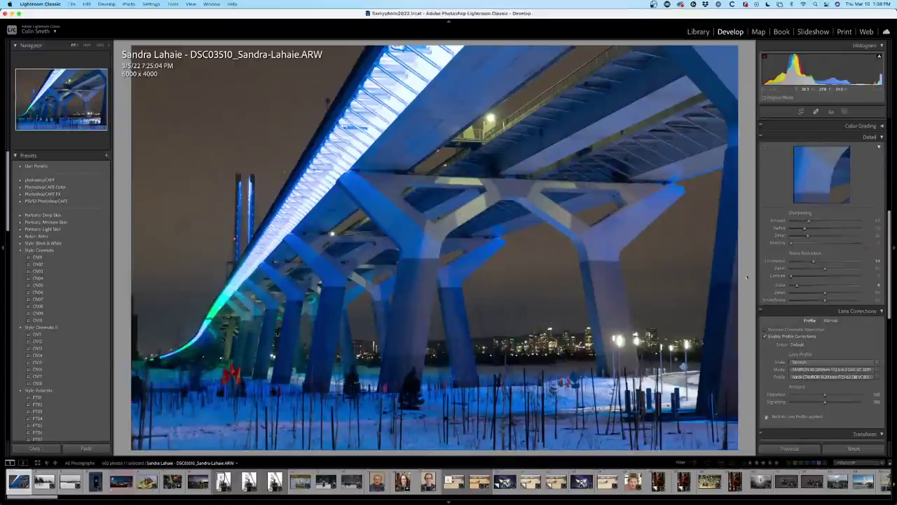
At 1:1 on the towers, reset Luminance noise reduction and raise it to about halfway.
left_click(246, 175)
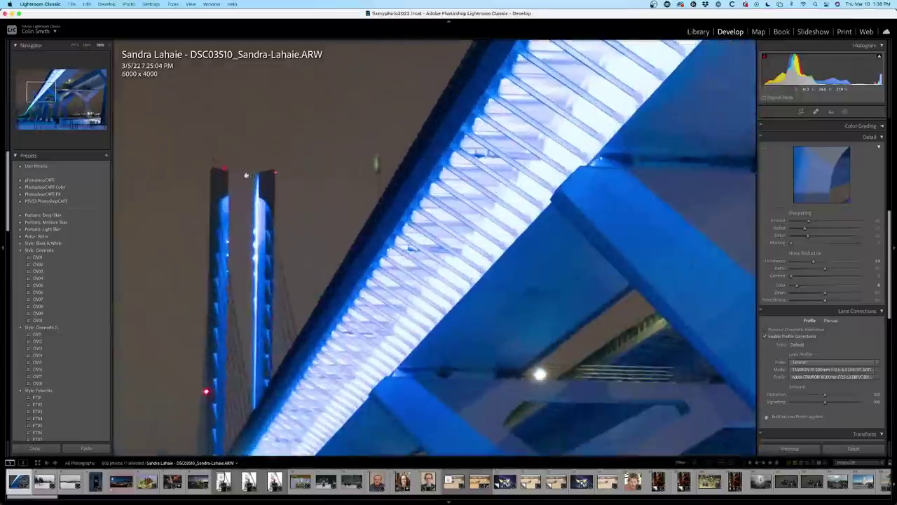
left_click_drag(246, 174, 327, 180)
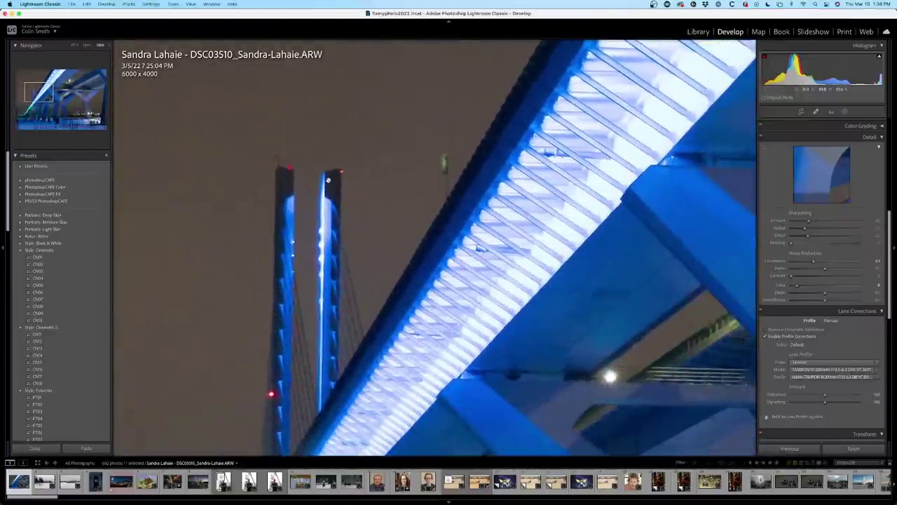
left_click(87, 45)
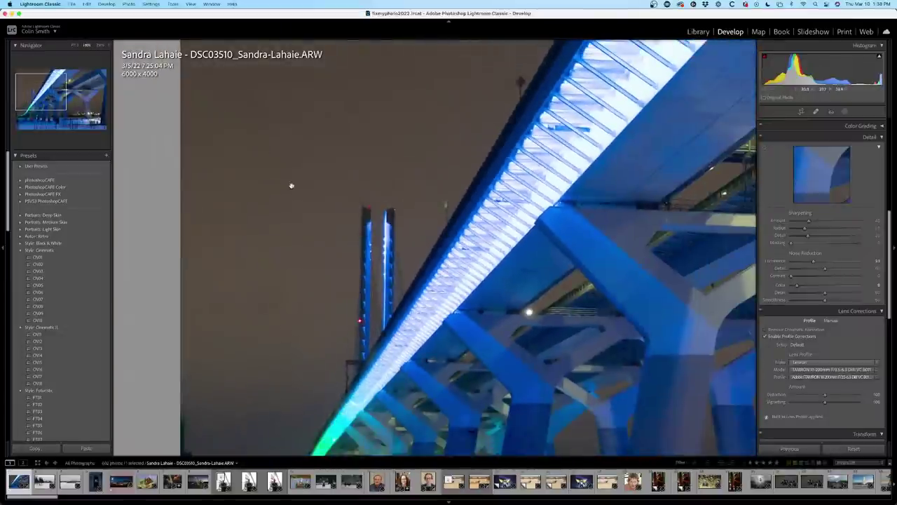
double_click(813, 261)
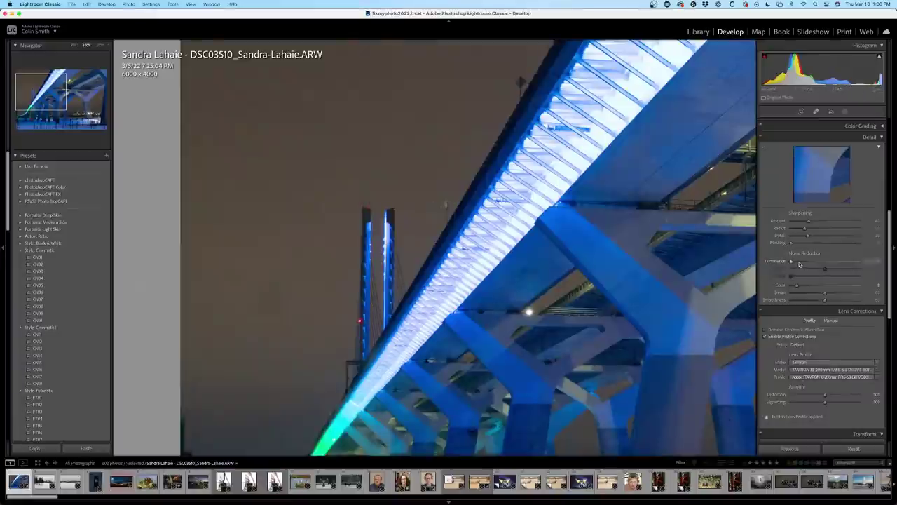
left_click_drag(792, 262, 859, 263)
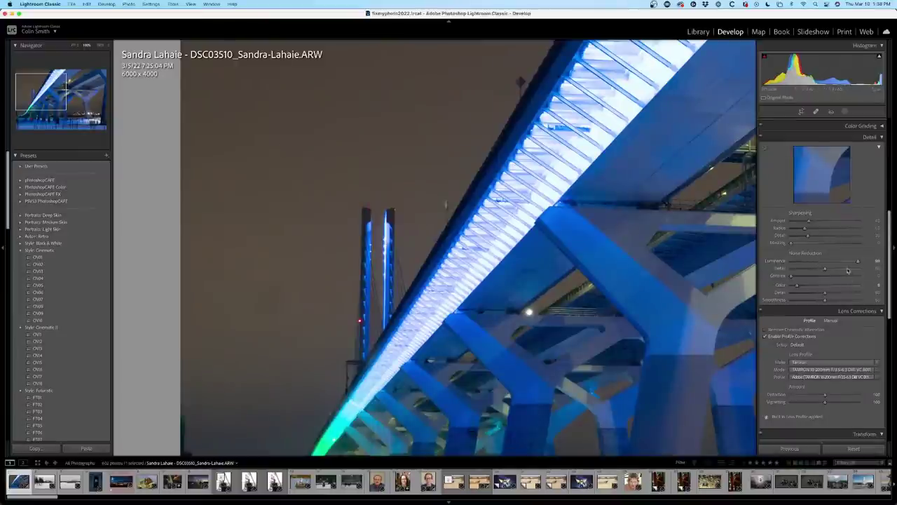
left_click_drag(857, 261, 821, 263)
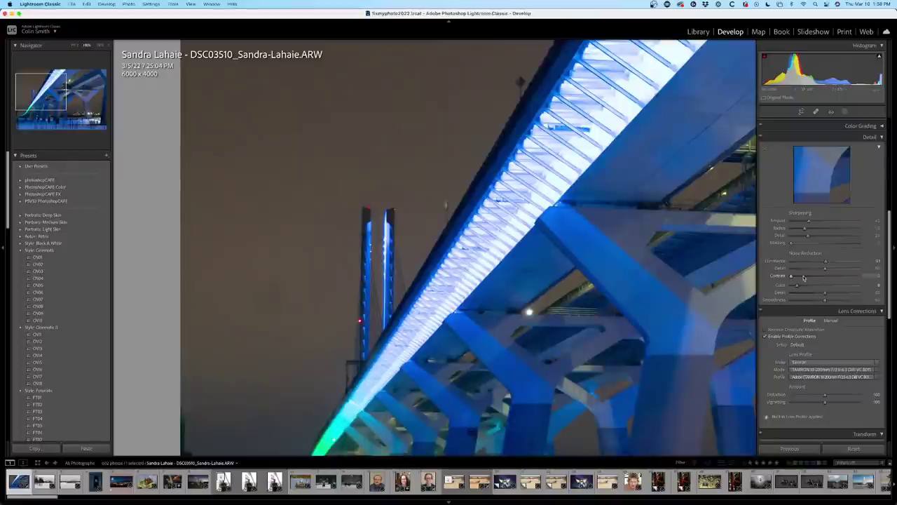
Set noise reduction Detail to about 32, previewing its grayscale mask with Alt.
left_click_drag(825, 268, 757, 274)
left_click_drag(406, 331, 351, 231)
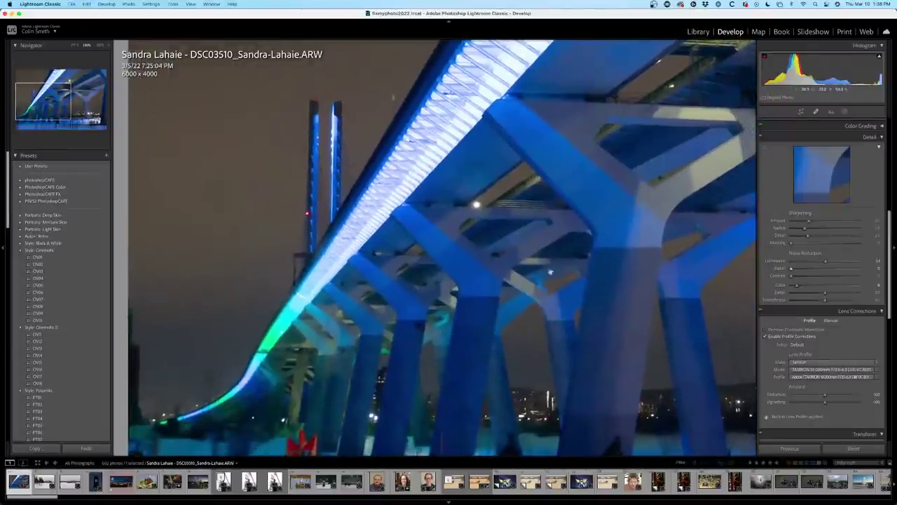
left_click_drag(791, 268, 875, 273)
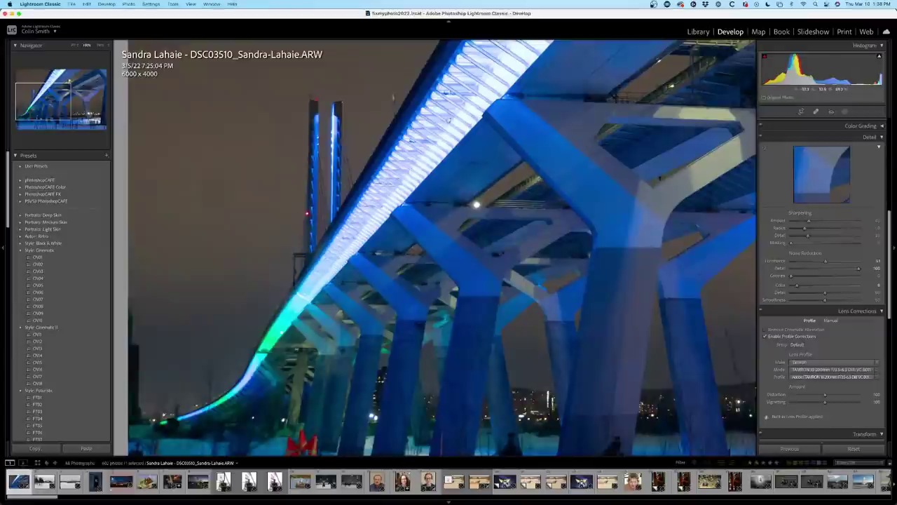
left_click_drag(859, 268, 813, 272)
left_click_drag(858, 275, 813, 273)
key("alt")
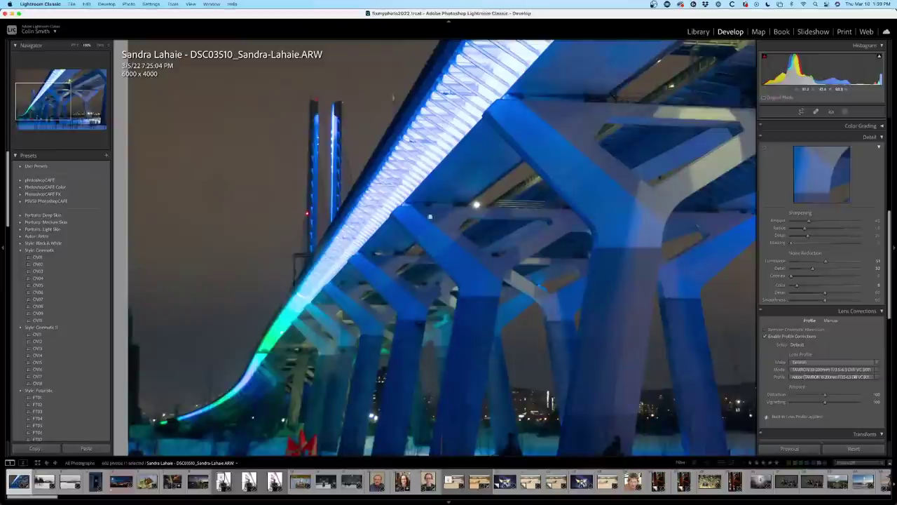
key("alt")
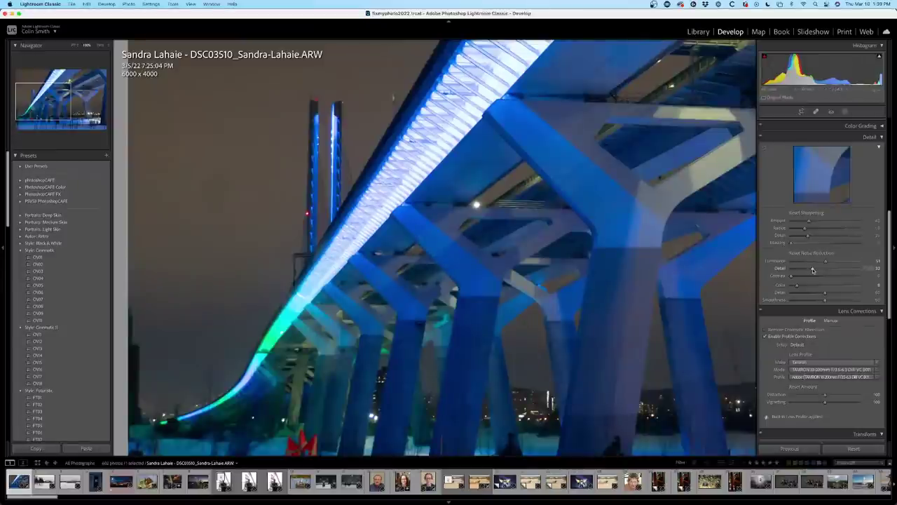
Fine-tune noise reduction Detail around 40 and Contrast, checking the whole photo.
left_click_drag(813, 270, 833, 281)
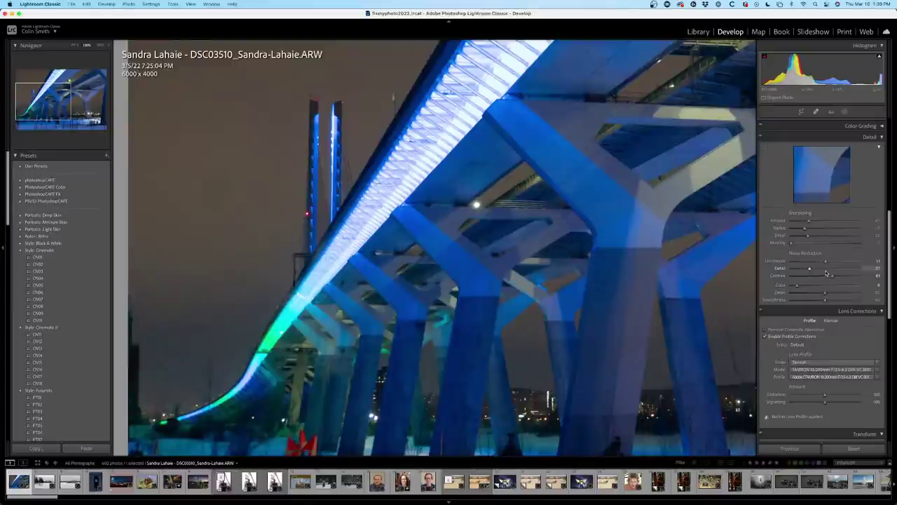
left_click_drag(832, 276, 830, 276)
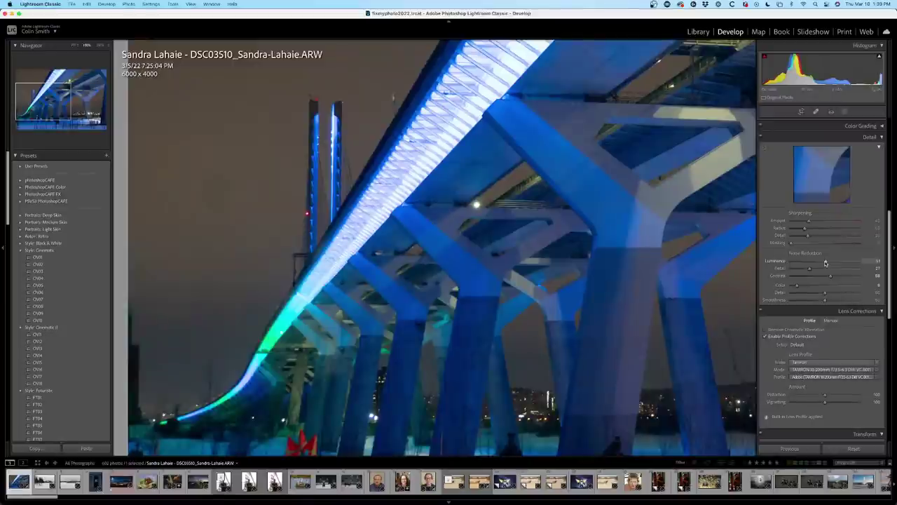
left_click(556, 243)
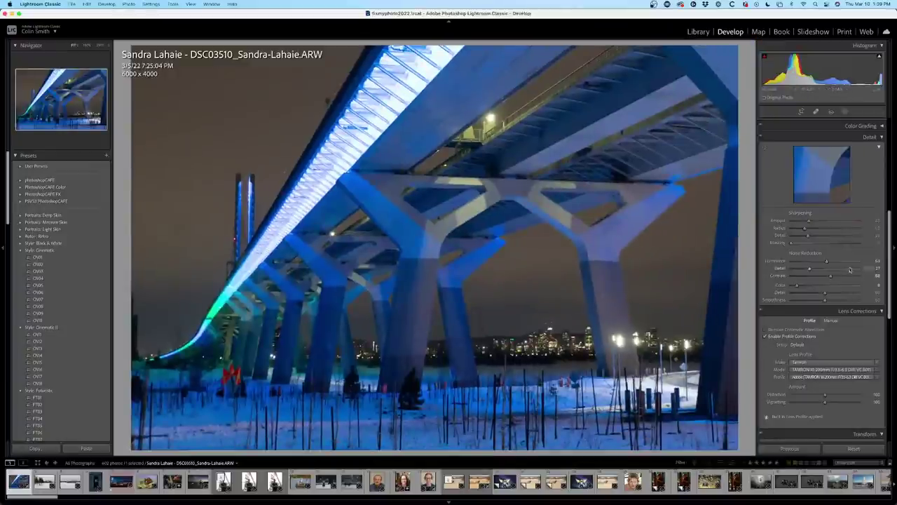
left_click_drag(813, 269, 825, 278)
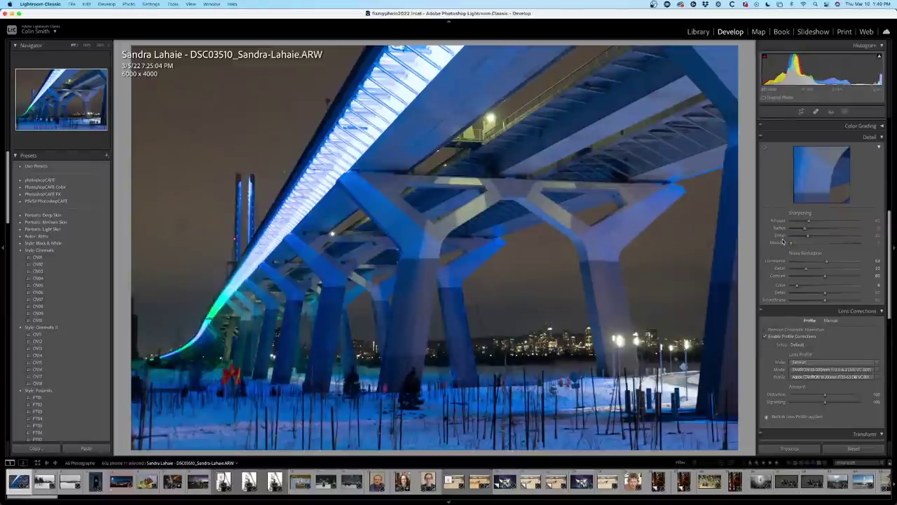
Compare Before/After at 100%, then raise Luminance noise reduction toward 80 in Fit view.
left_click(87, 46)
left_click_drag(254, 172, 320, 194)
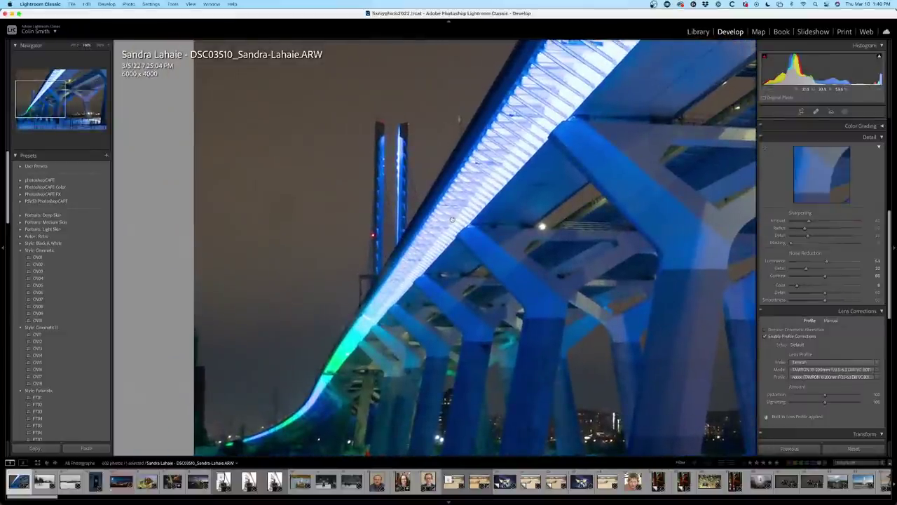
key("backslash")
key("backslash")
key("backslash")
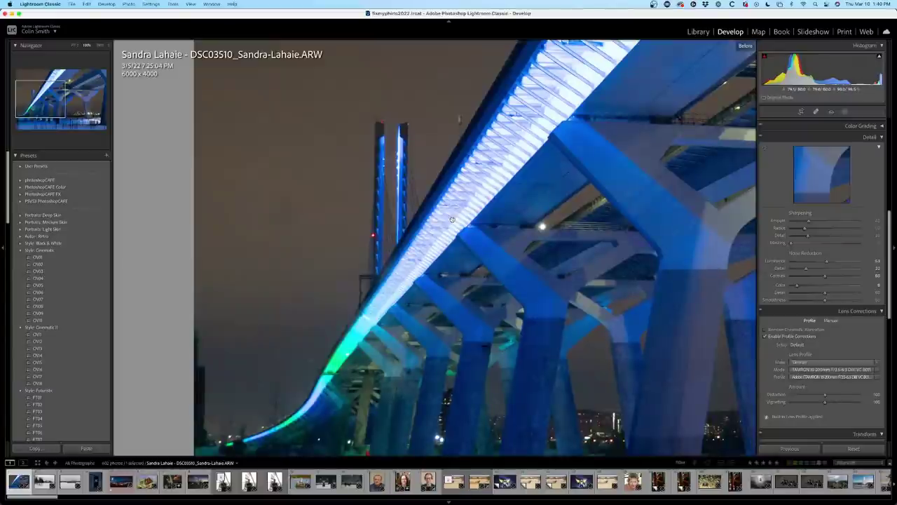
key("backslash")
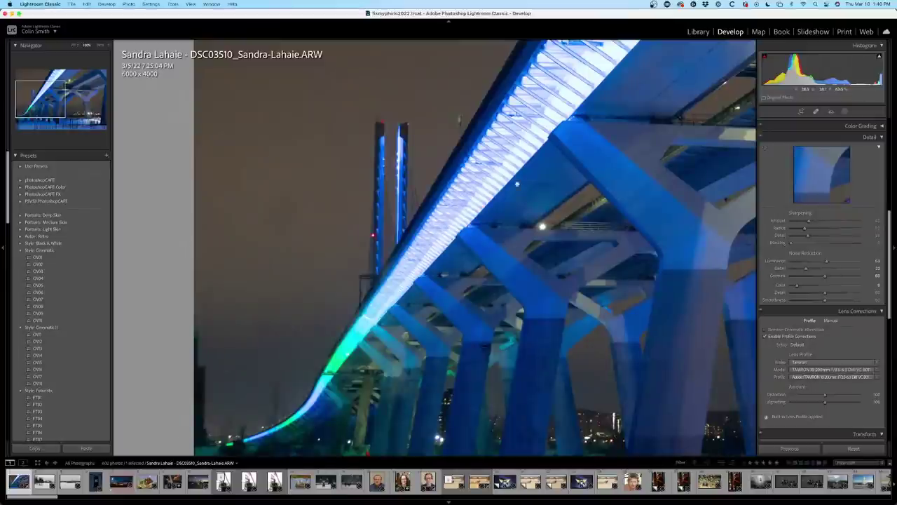
left_click(538, 199)
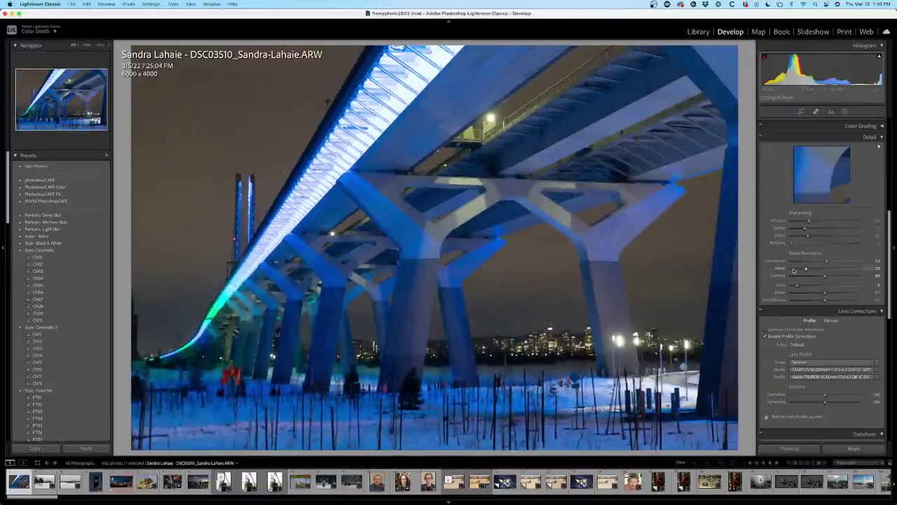
left_click_drag(826, 262, 831, 262)
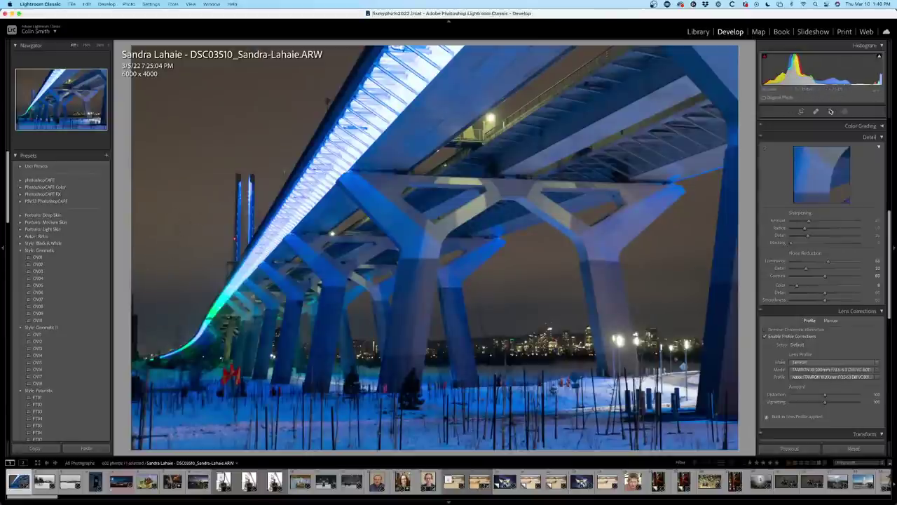
Select the Spot Removal Heal tool and enlarge its brush.
left_click(816, 111)
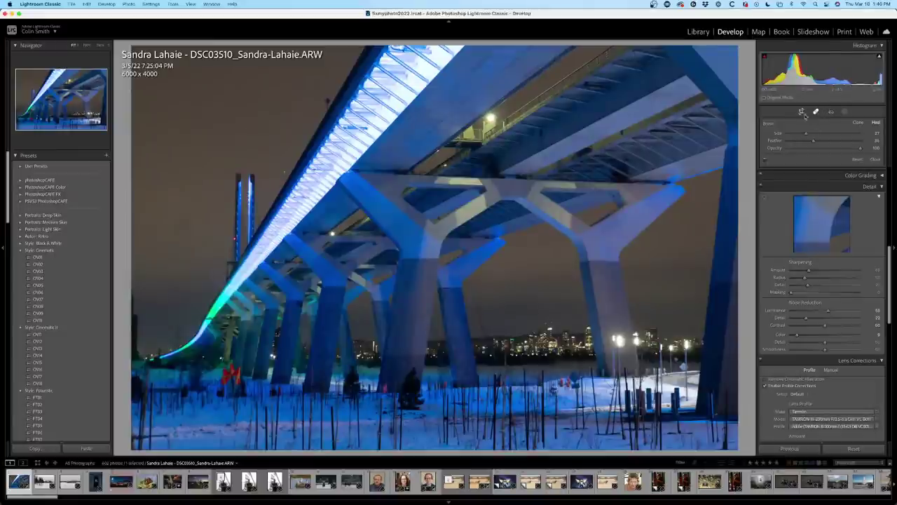
left_click(846, 111)
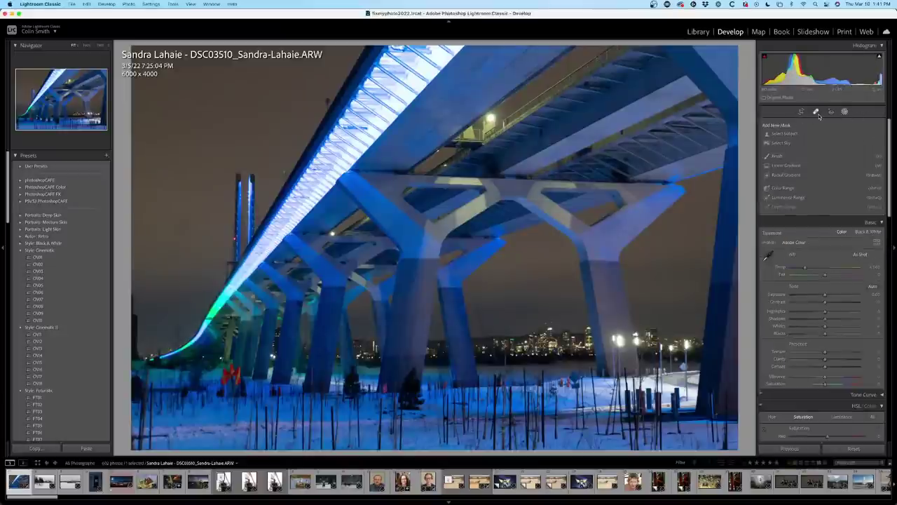
left_click(817, 112)
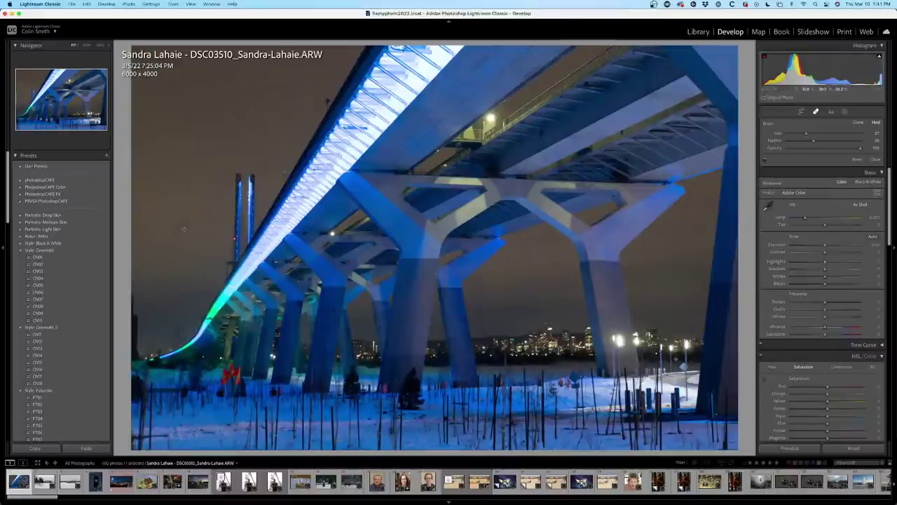
scroll(192, 198, "up", 3)
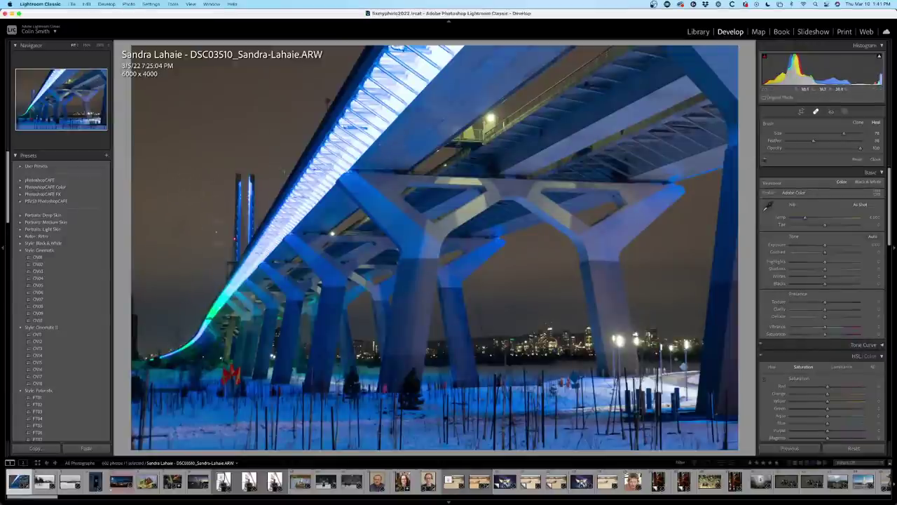
Heal the dark speck in the sky left of the towers, cycling through source areas.
left_click(181, 224)
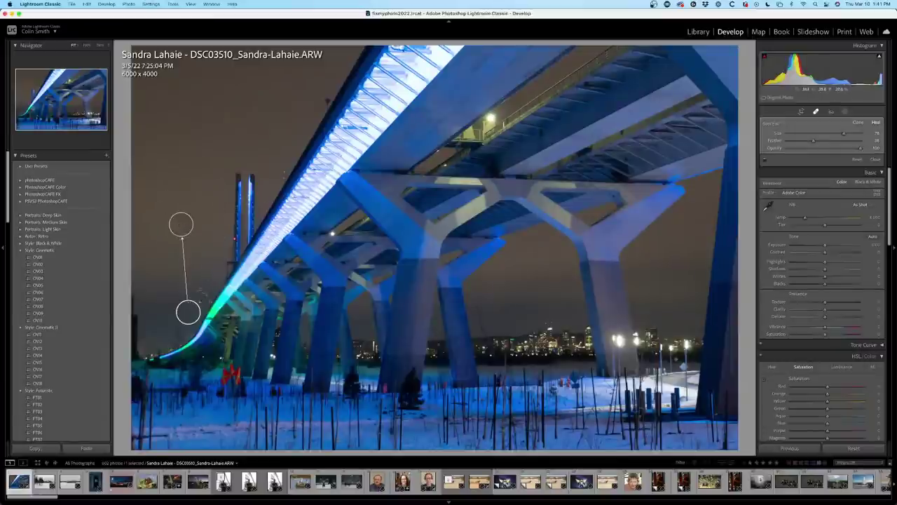
mouse_move(188, 312)
left_mouse_down()
mouse_move(156, 201)
mouse_move(179, 142)
left_mouse_up()
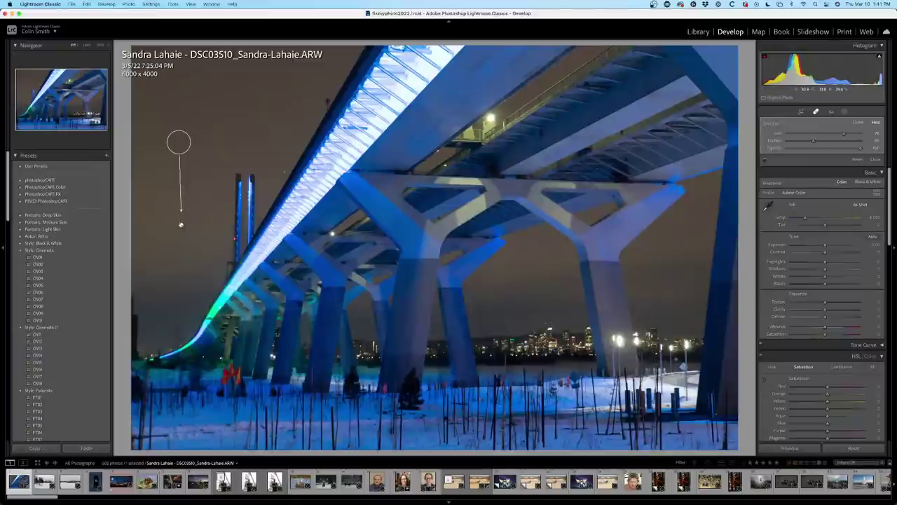
key("super+z")
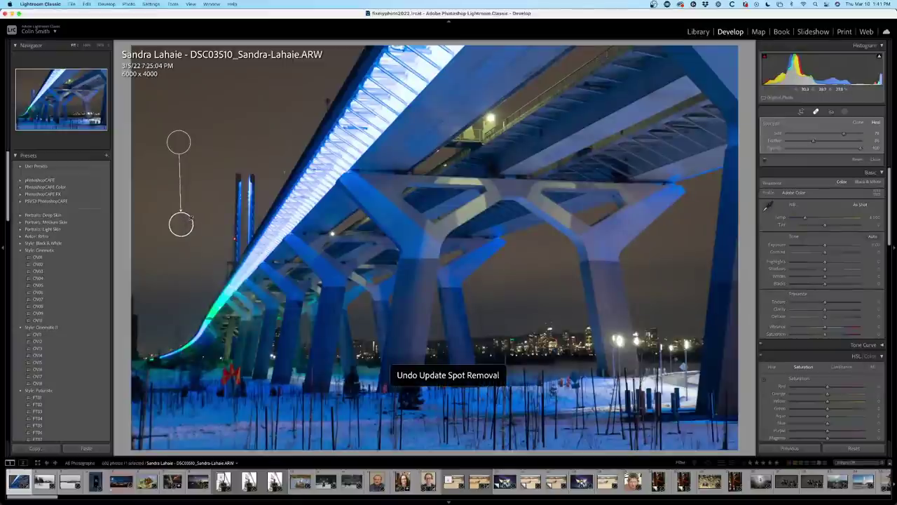
key("super+z")
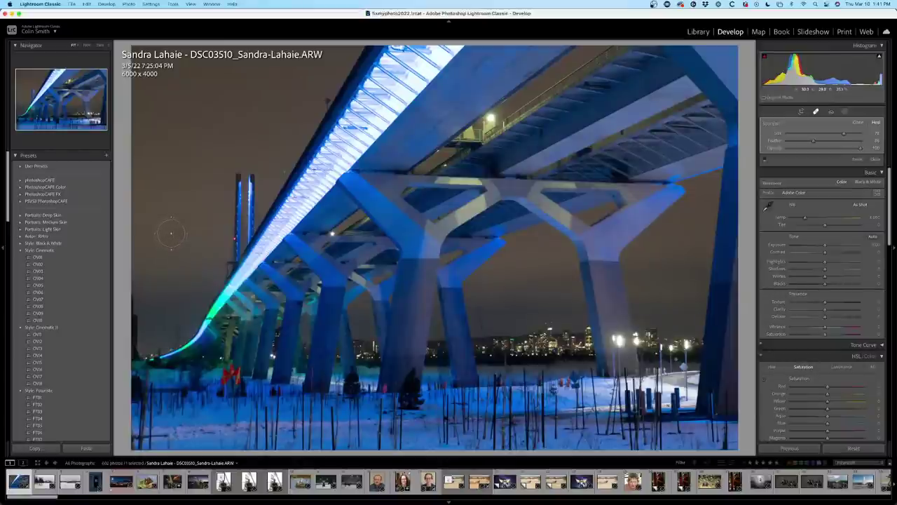
left_click(181, 223)
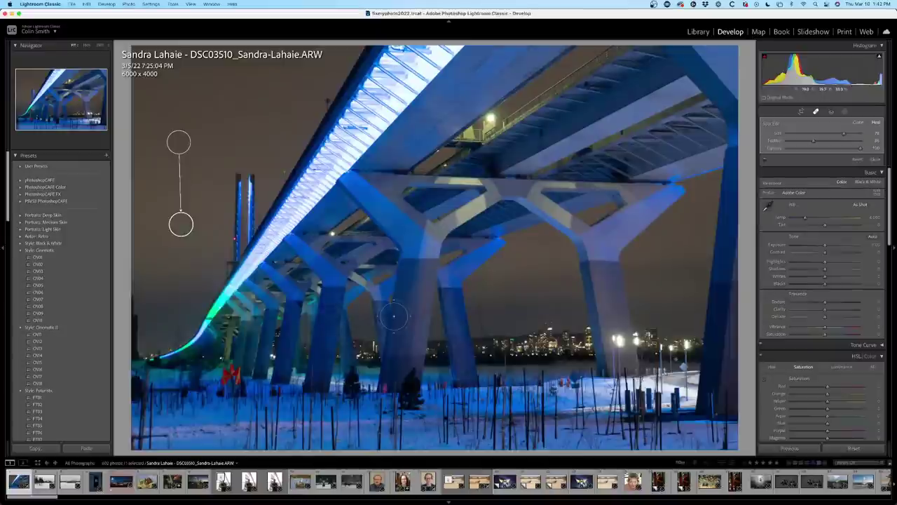
key("slash")
key("slash")
key("slash")
key("slash")
key("slash")
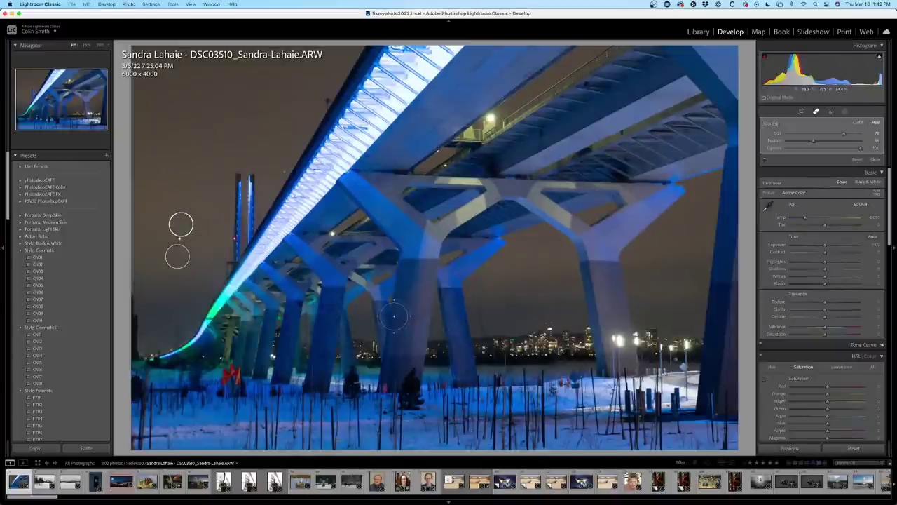
key("slash")
key("slash")
key("slash")
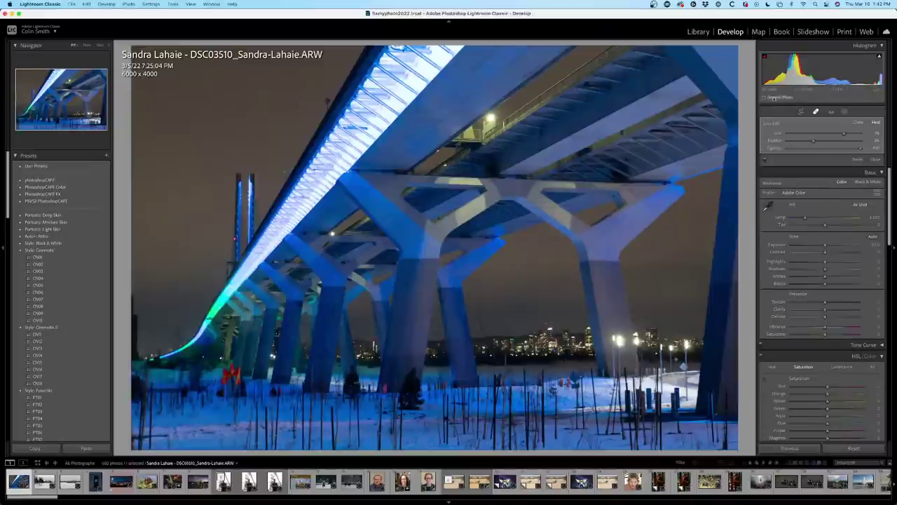
From the Library, send the night bridge photo to Adobe Photoshop 2022 via Edit In.
left_click(698, 32)
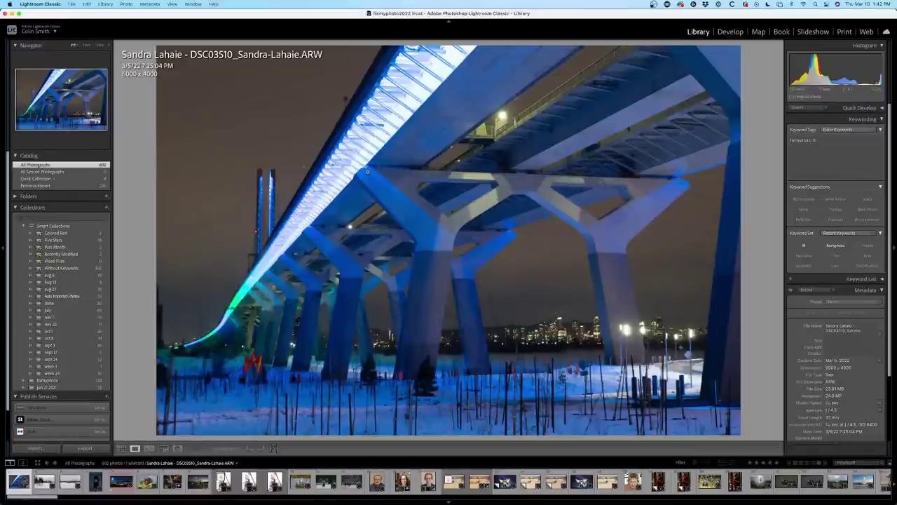
right_click(369, 171)
mouse_move(381, 243)
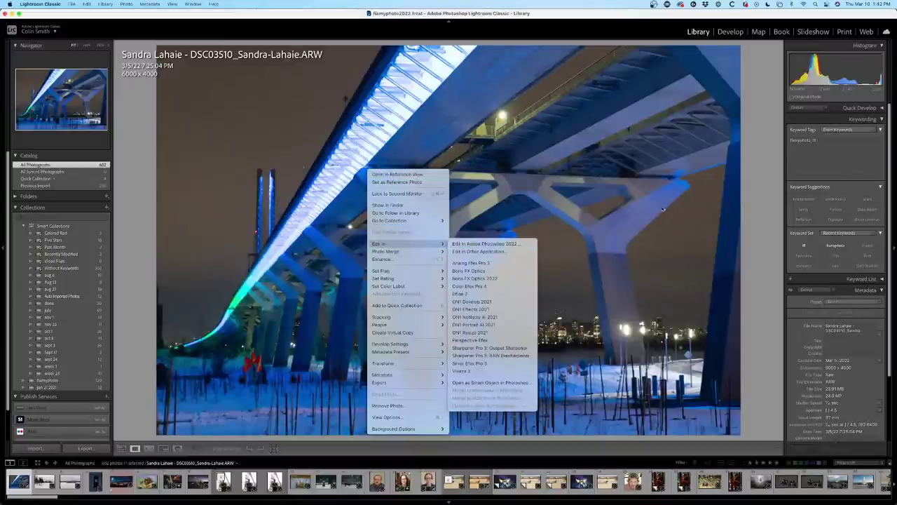
left_click(693, 53)
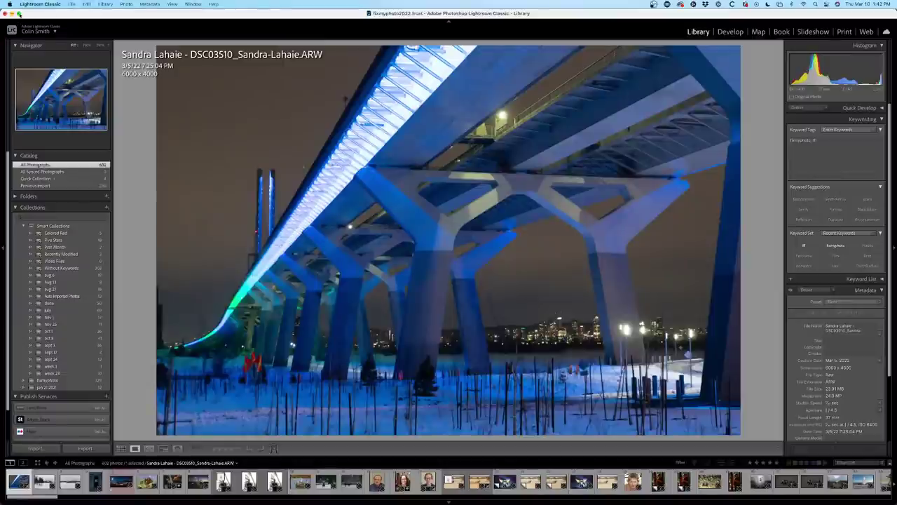
mouse_move(19, 13)
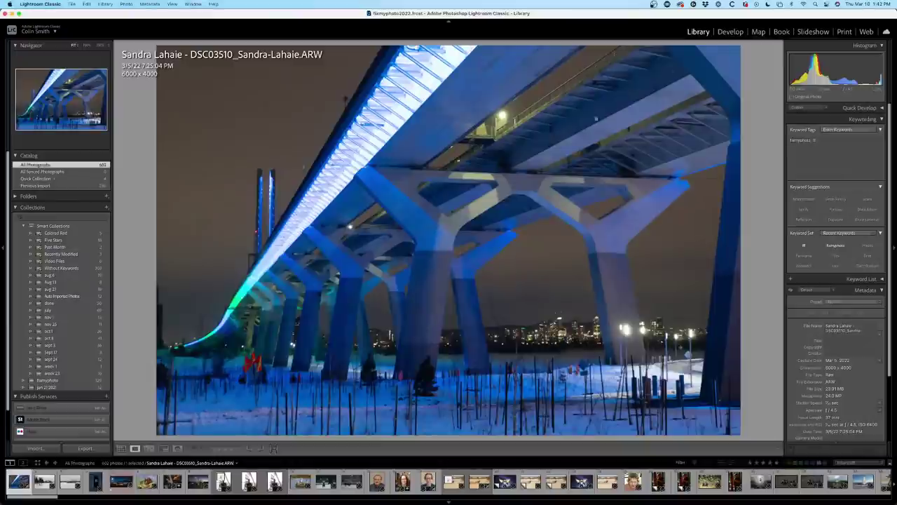
right_click(469, 177)
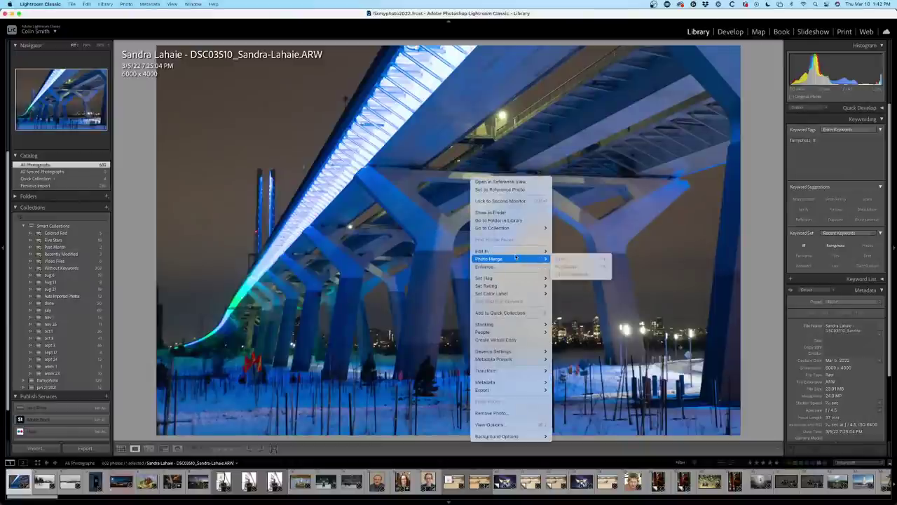
mouse_move(518, 251)
left_click(584, 250)
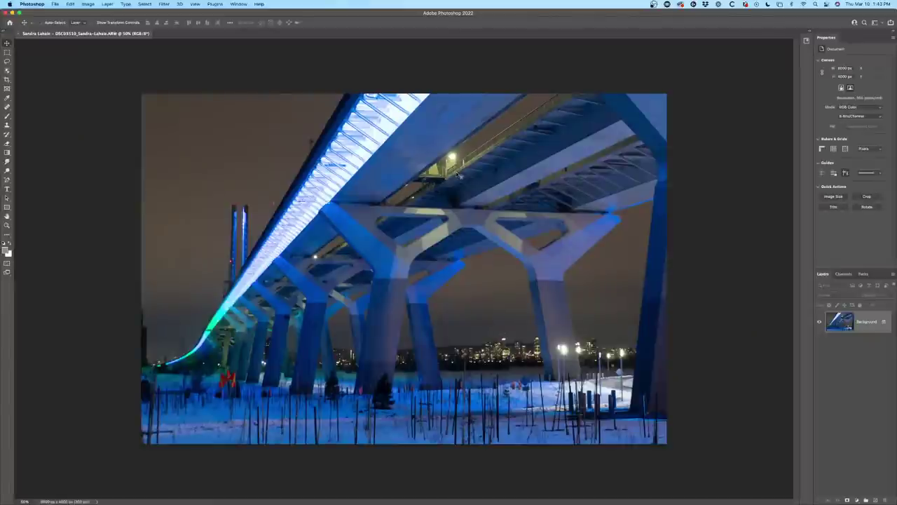
Zoom in slightly on the bridge photo's canvas.
scroll(459, 175, "up", 3)
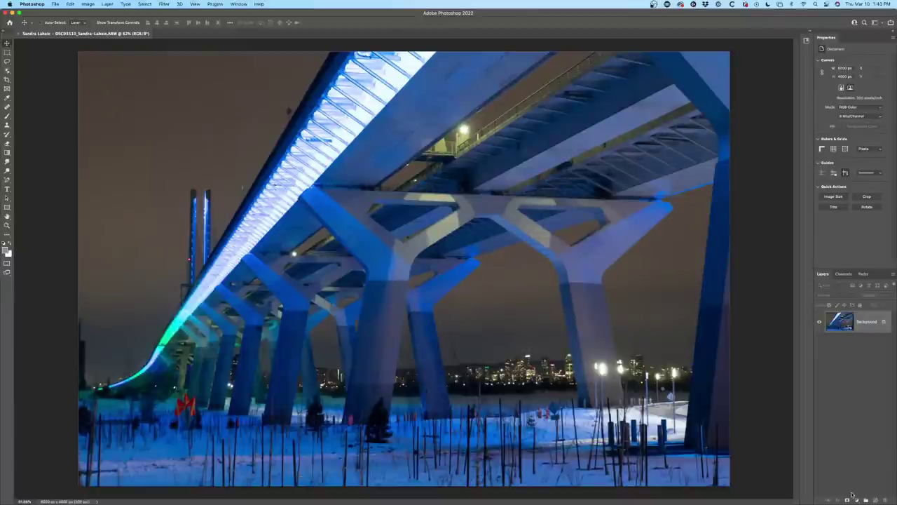
Add a Curves 1 adjustment layer and float its Properties panel, enlarged, over the image.
left_click(856, 500)
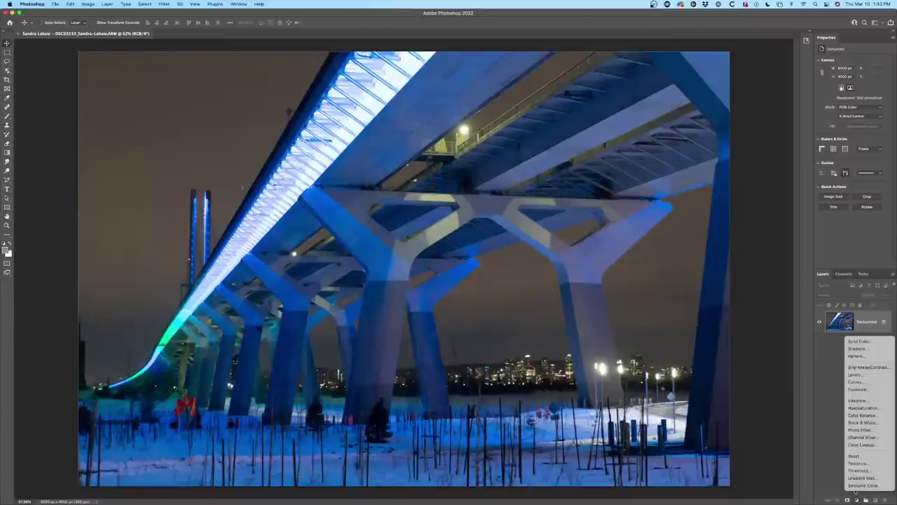
left_click(850, 381)
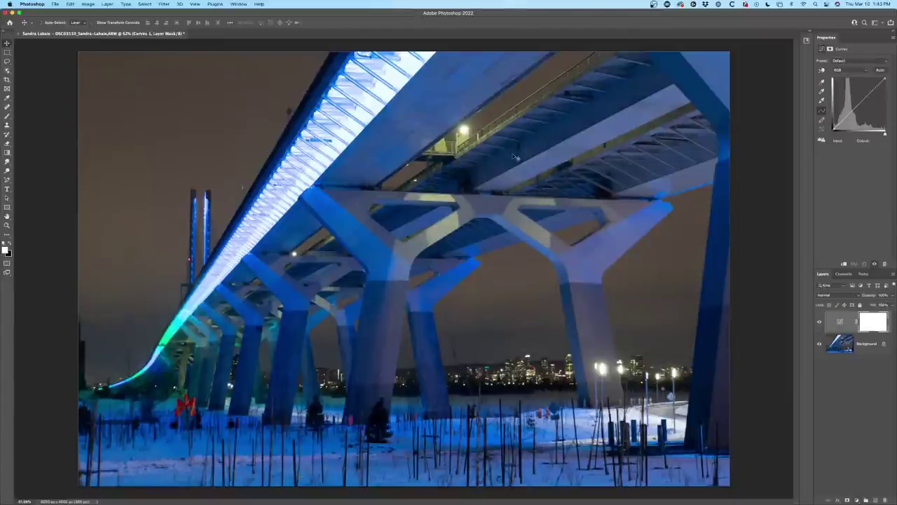
left_click_drag(841, 44, 566, 90)
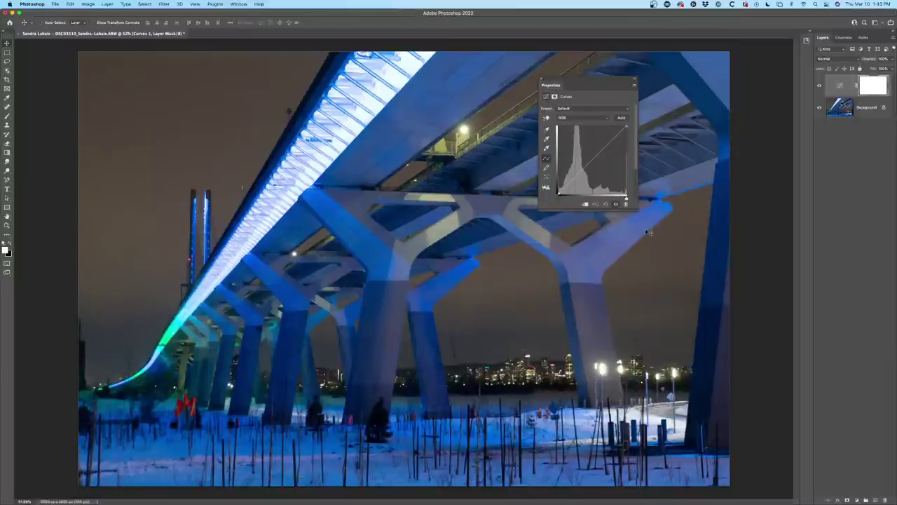
left_click_drag(638, 211, 667, 237)
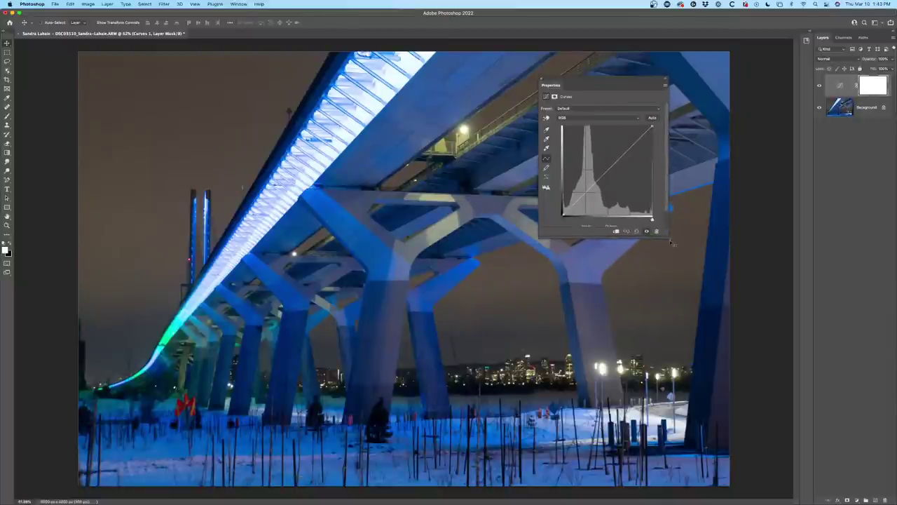
left_click(665, 85)
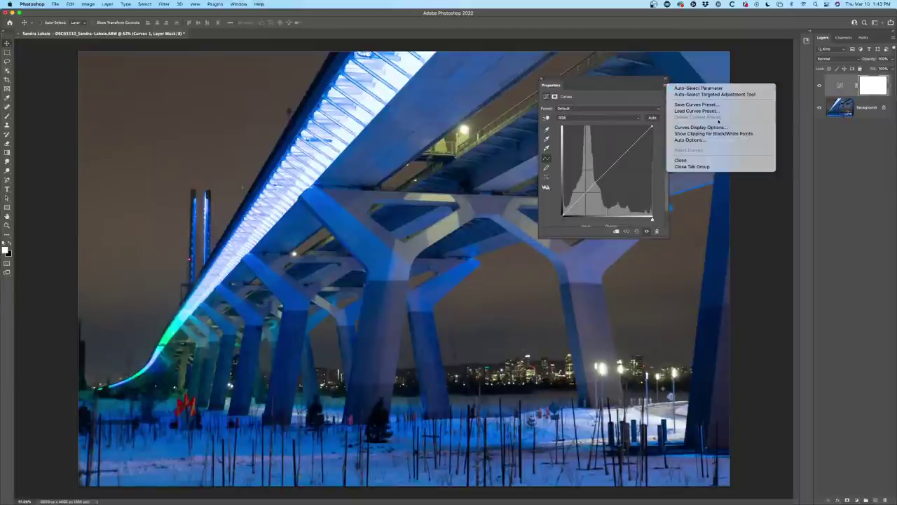
In Auto Color Correction Options, compare the Monochromatic and Per Channel Contrast algorithms.
left_click(724, 139)
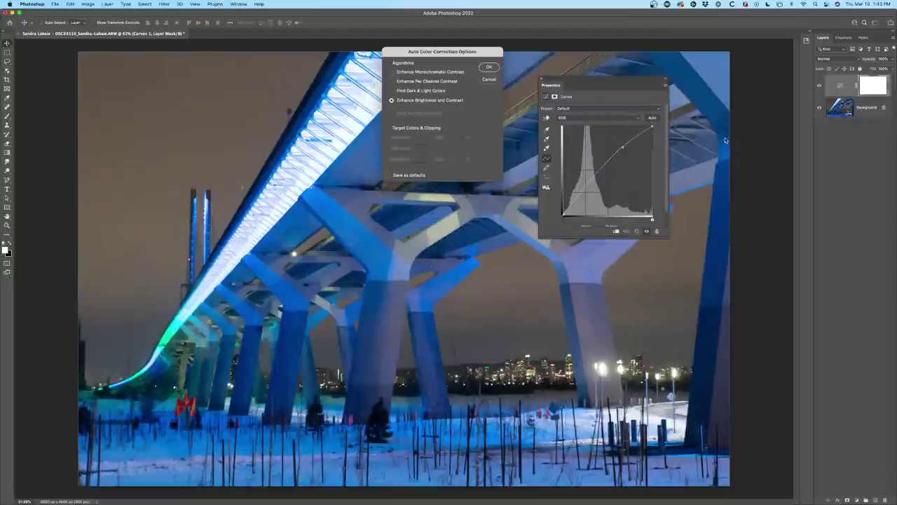
left_click_drag(431, 53, 714, 79)
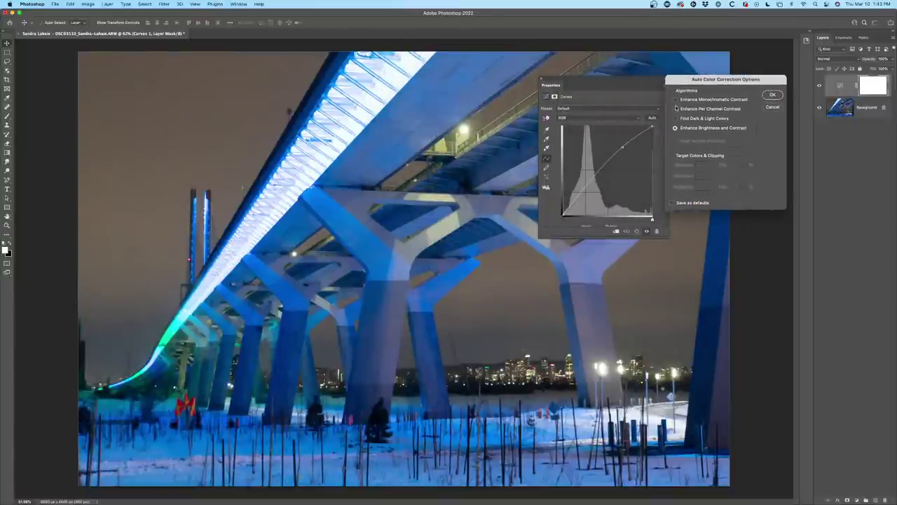
left_click(696, 100)
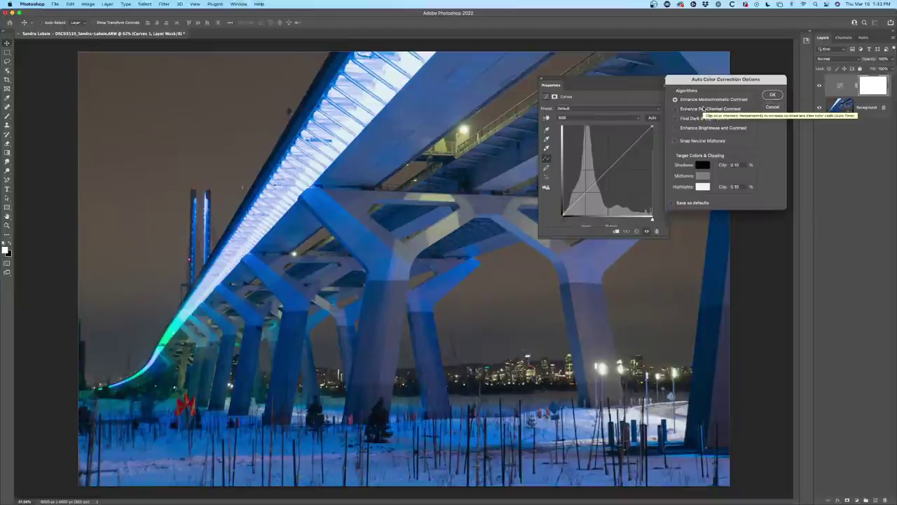
left_click(701, 110)
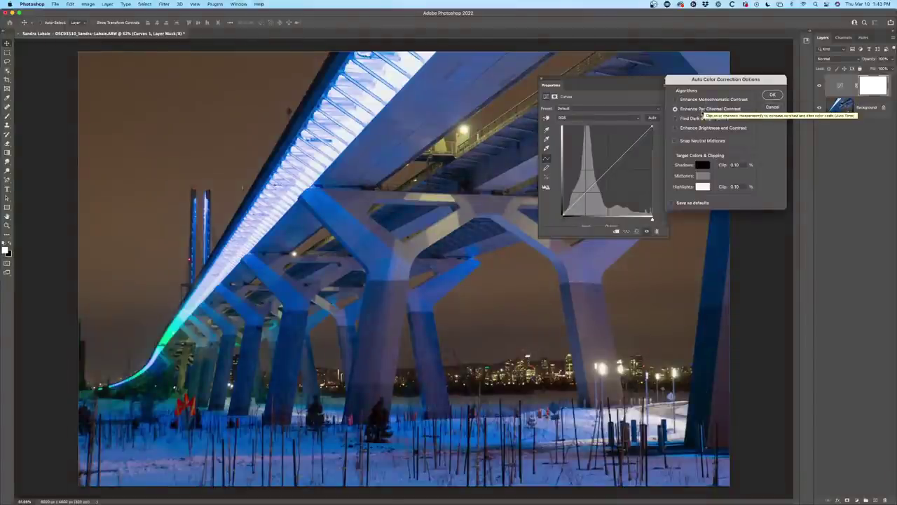
left_click(696, 100)
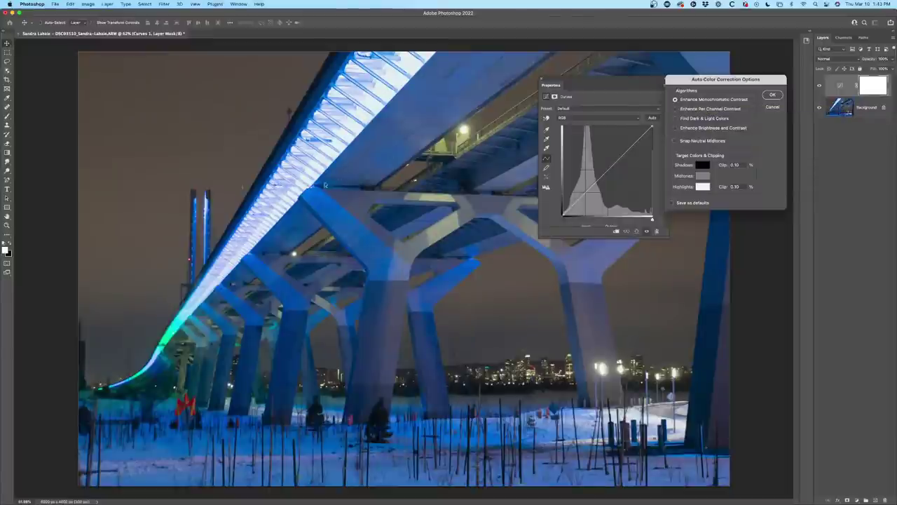
left_click(701, 109)
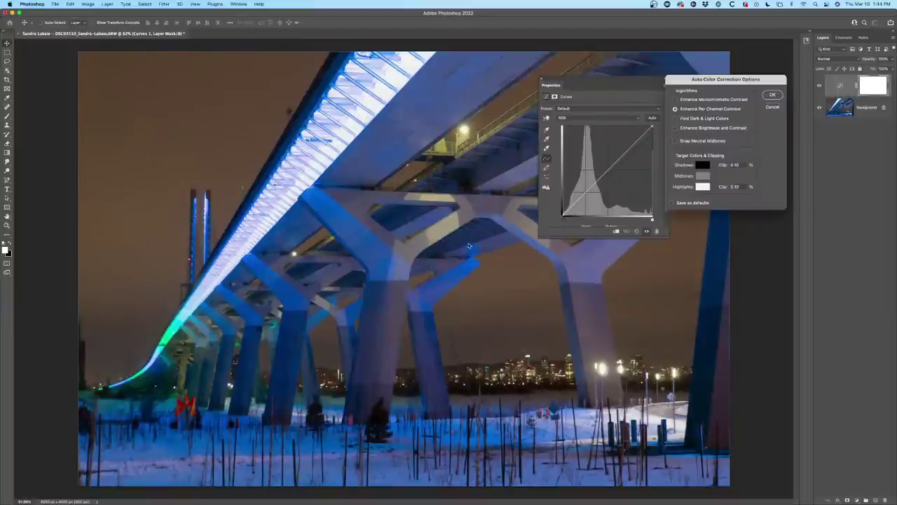
left_click(707, 99)
Try Snap Neutral Midtones, Find Dark & Light Colors and Brightness and Contrast, then cancel.
left_click(698, 141)
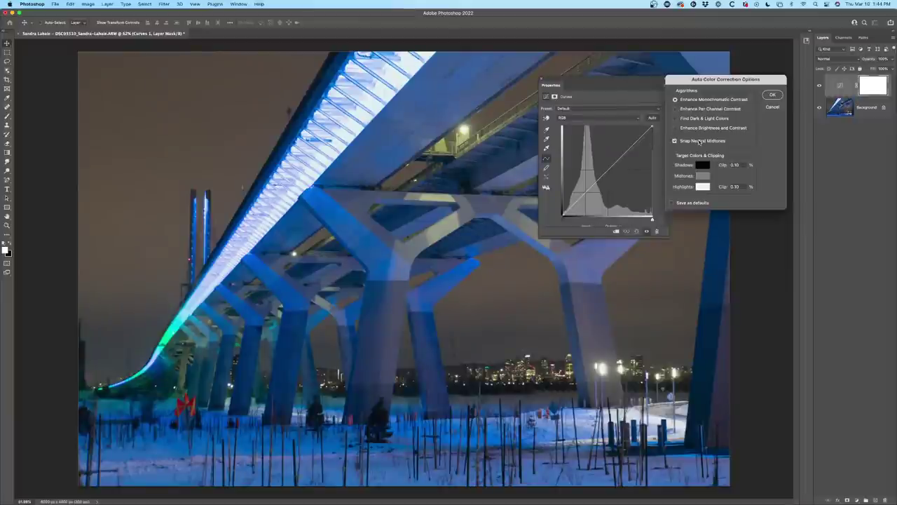
left_click(696, 110)
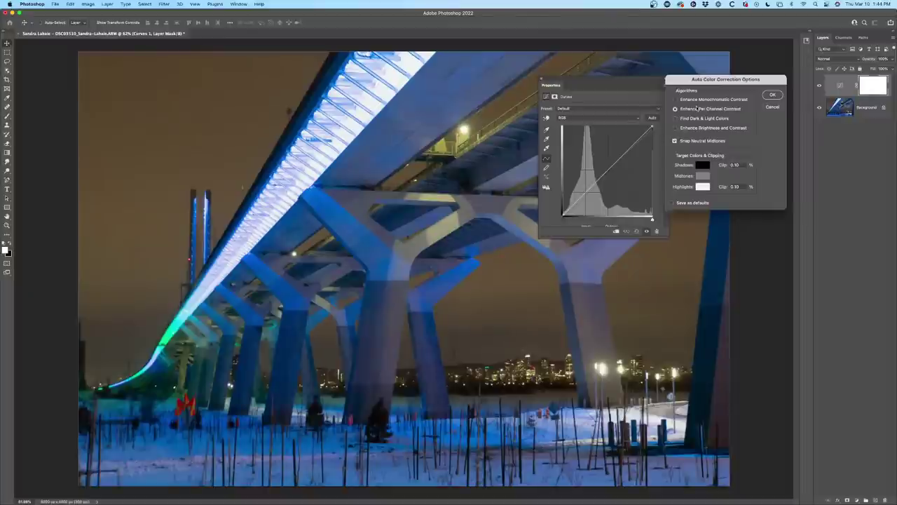
left_click(695, 119)
left_click(680, 129)
left_click(692, 100)
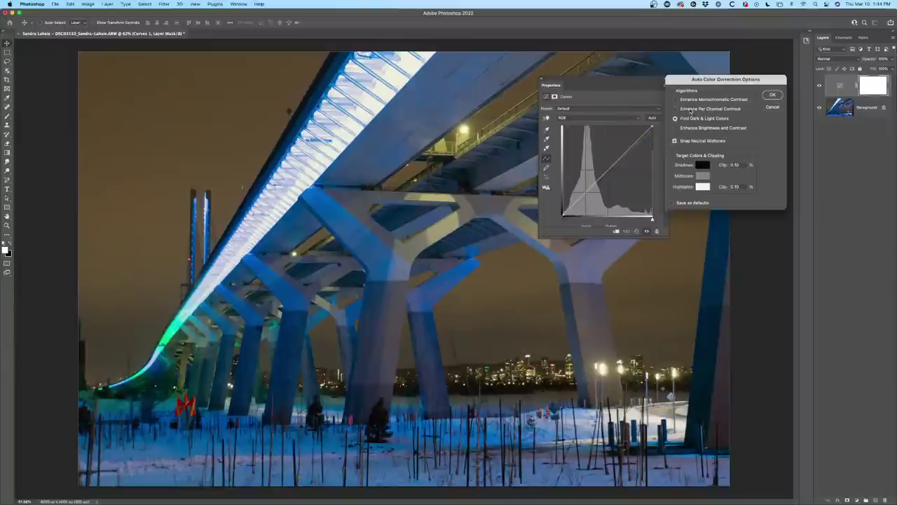
left_click(771, 107)
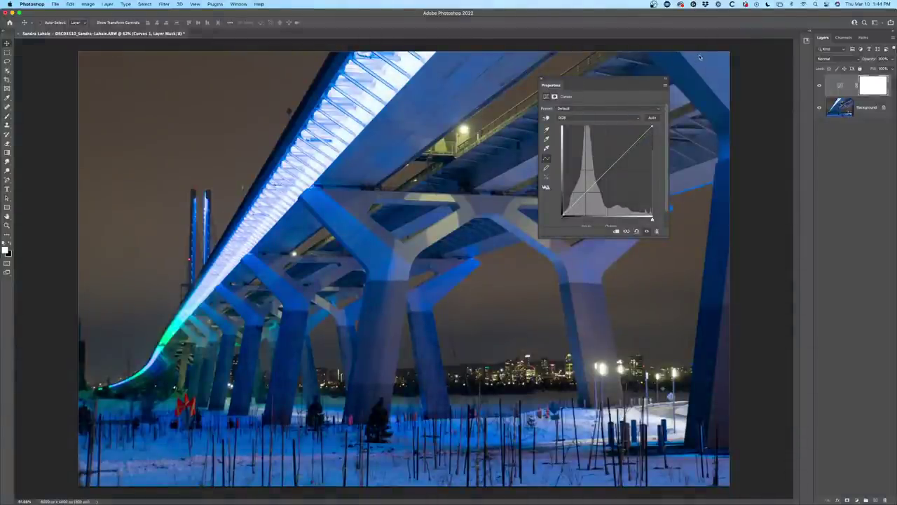
left_click(546, 138)
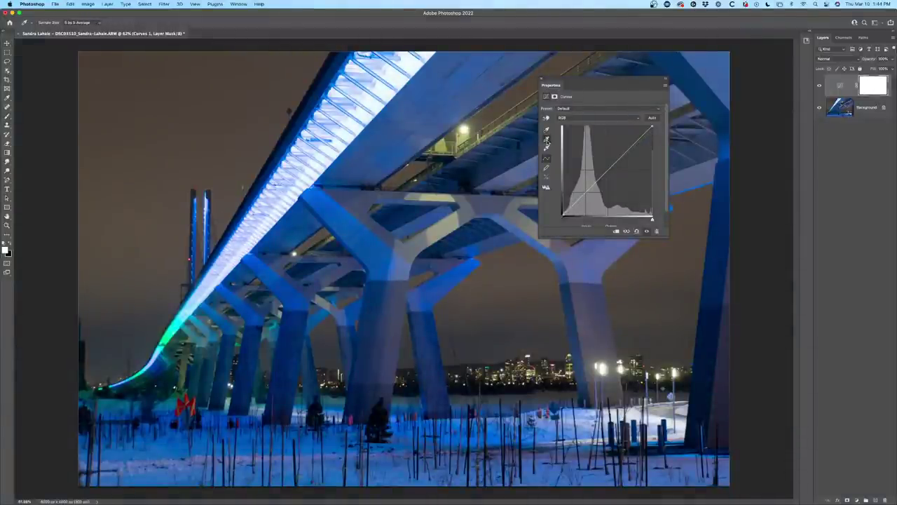
left_click(371, 144)
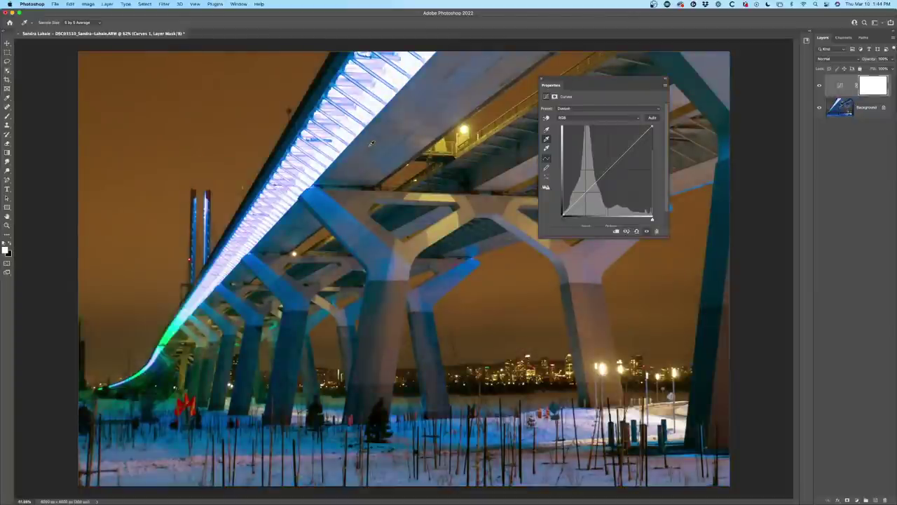
left_click(322, 202)
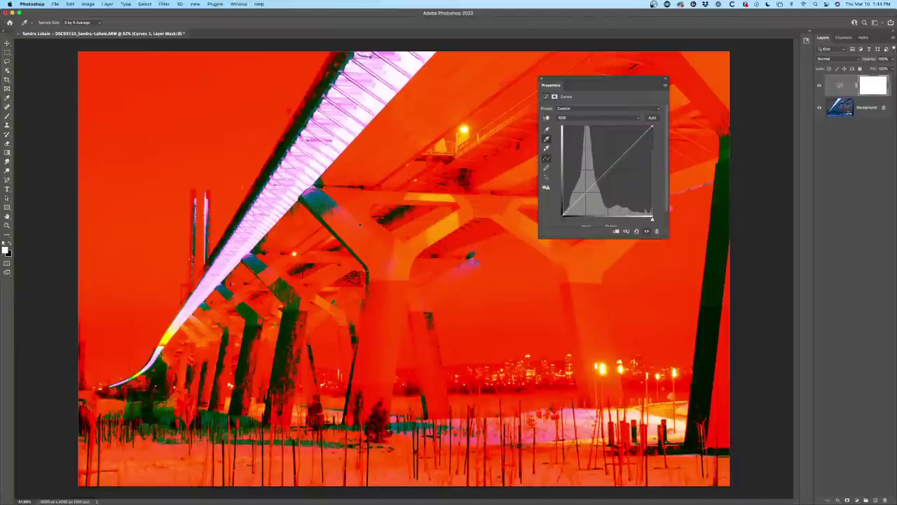
key("v")
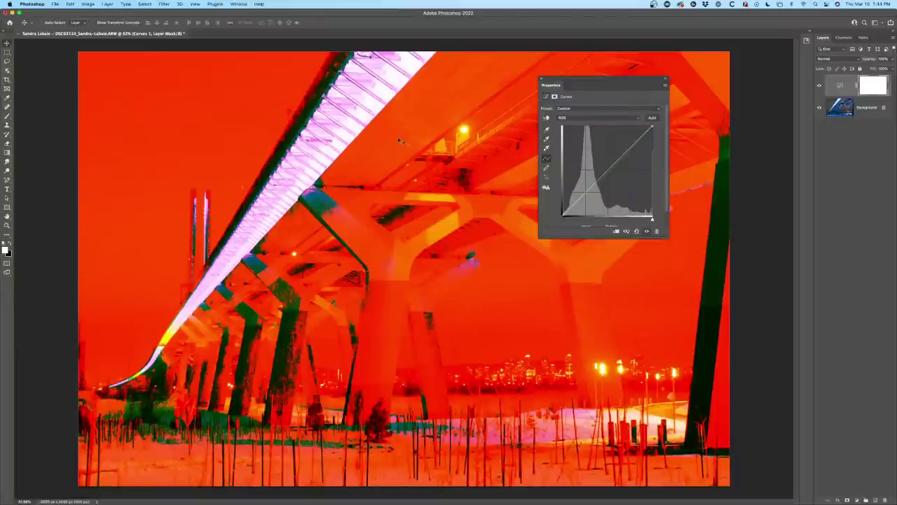
left_click(546, 139)
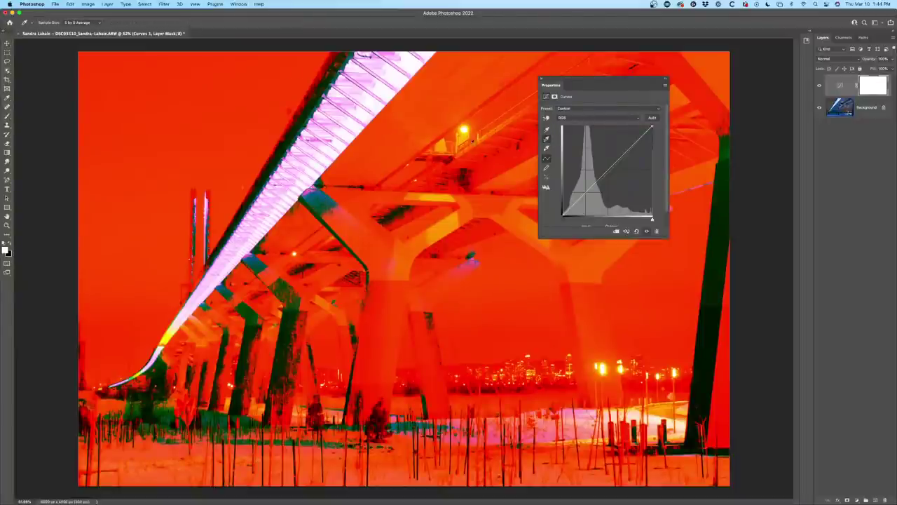
left_click(418, 153)
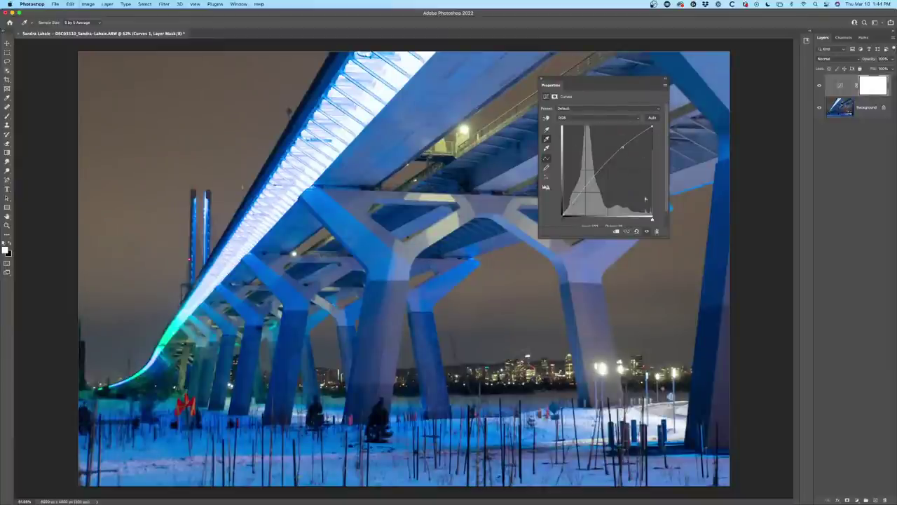
left_click(636, 230)
left_click(547, 148)
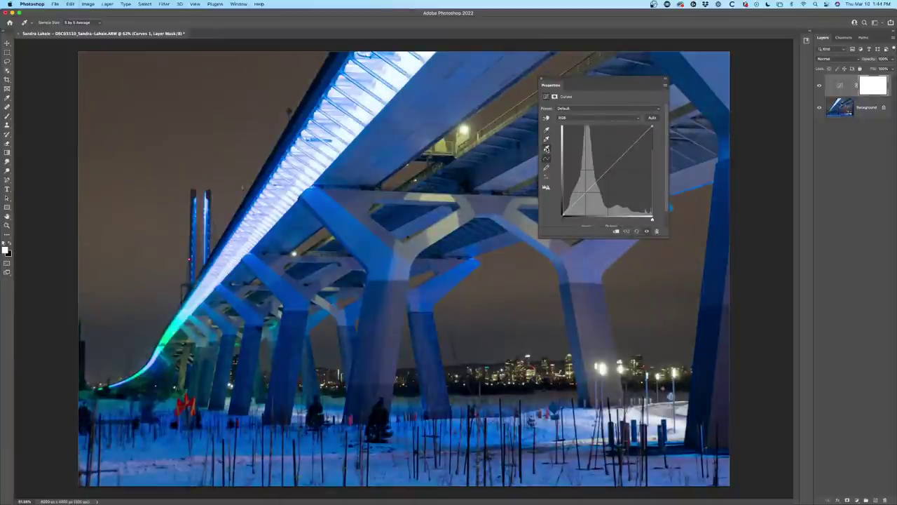
left_click(198, 317)
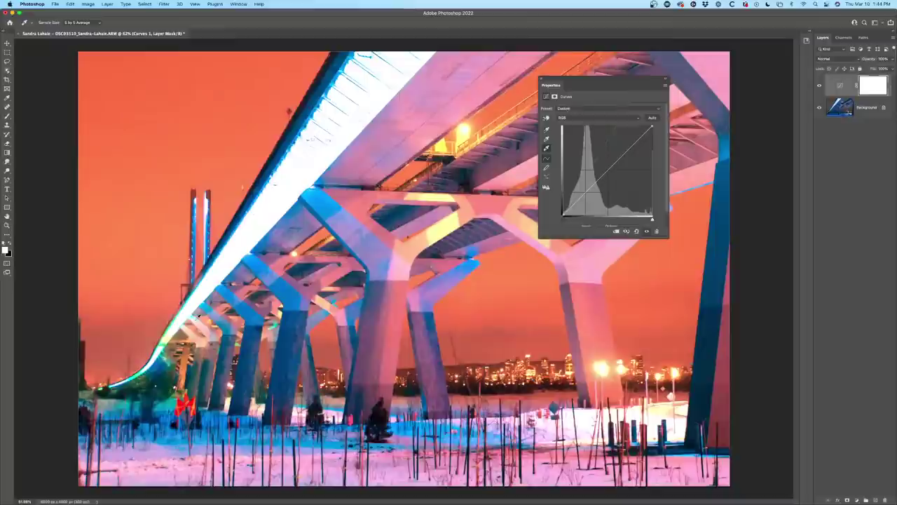
left_click(326, 203)
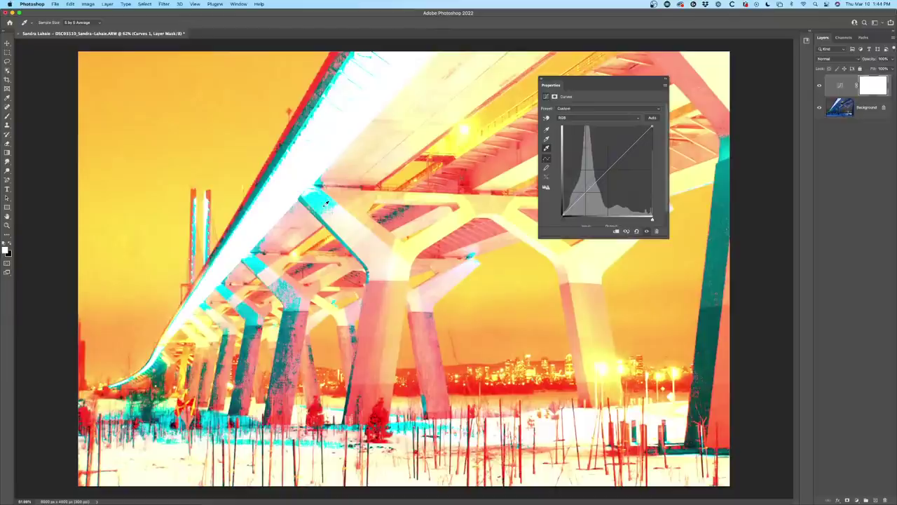
left_click(391, 125)
left_click(306, 202)
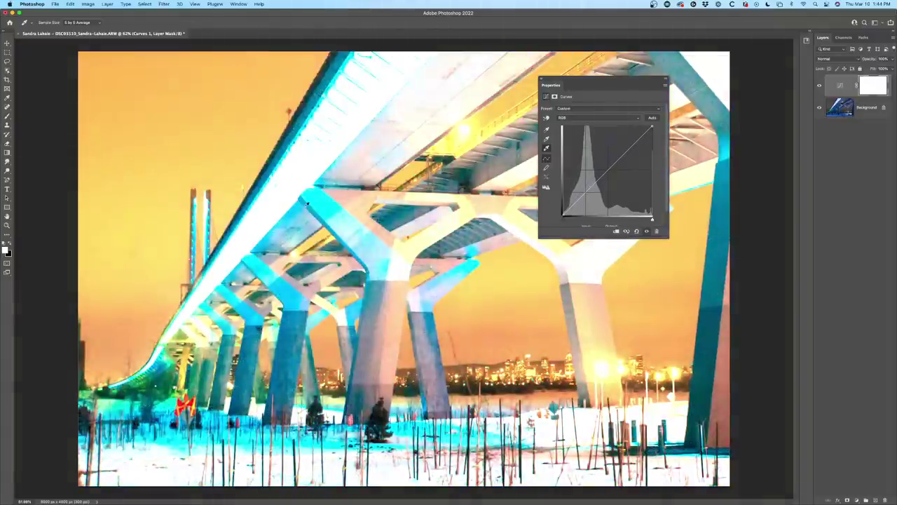
left_click(303, 208)
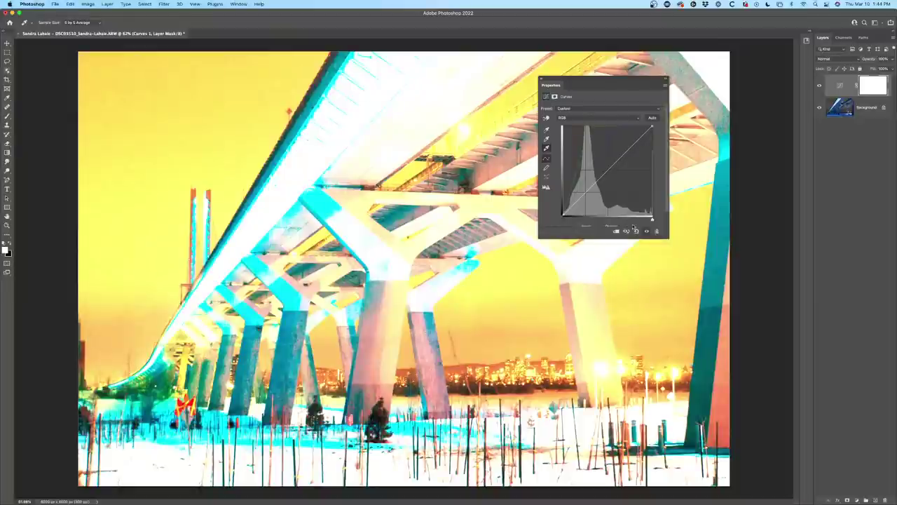
left_click_drag(626, 232, 627, 231)
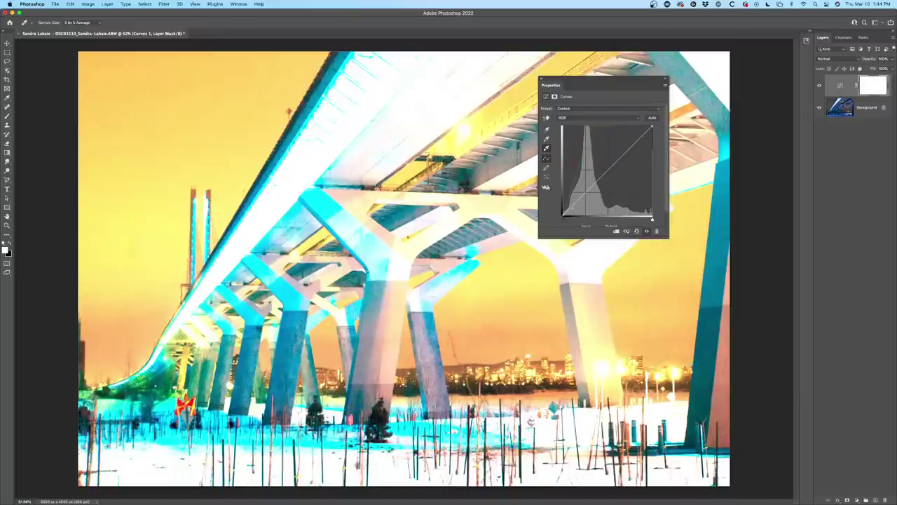
left_click(636, 231)
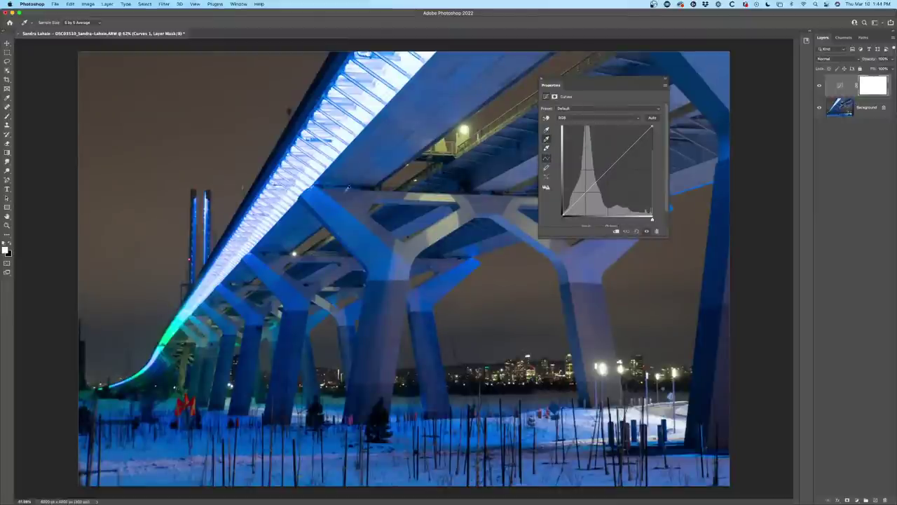
left_click(394, 196)
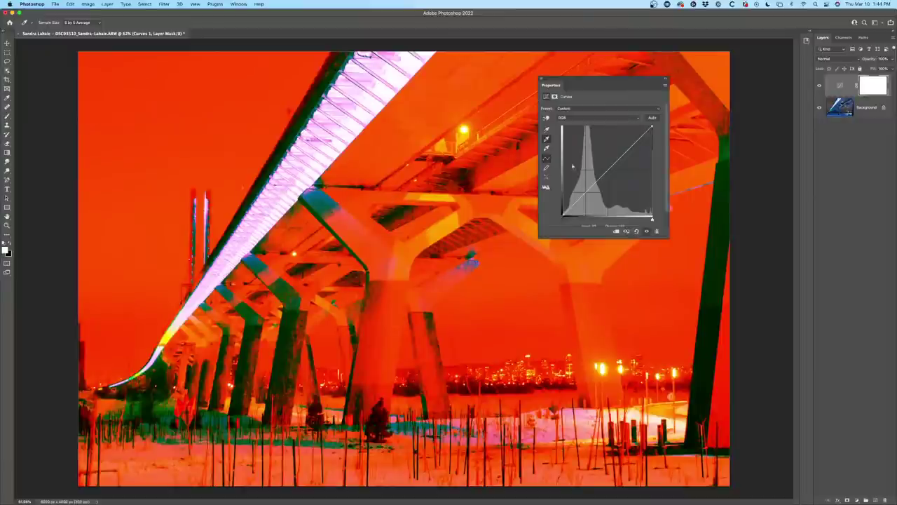
key("super+z")
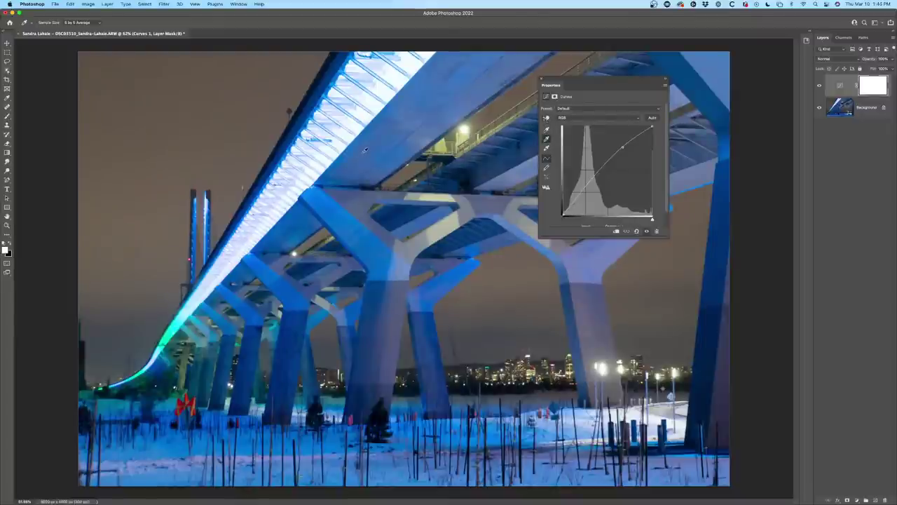
left_click(364, 149)
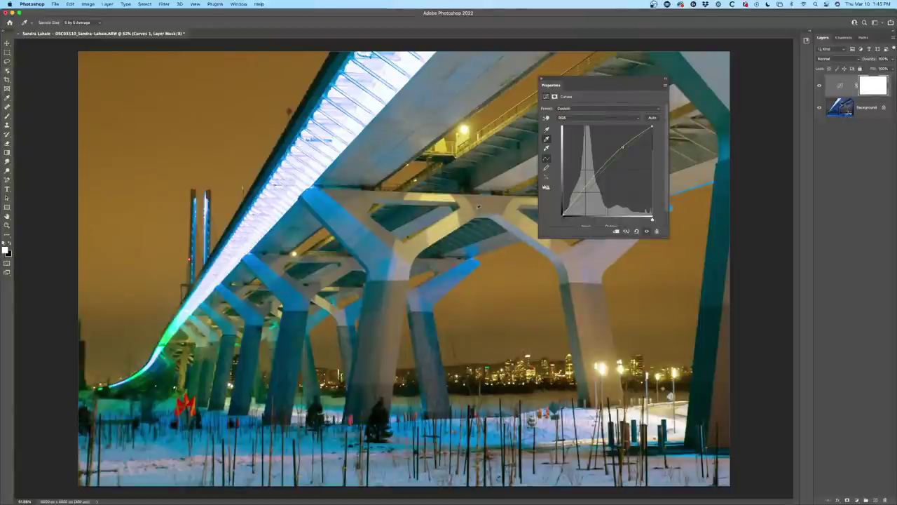
key("v")
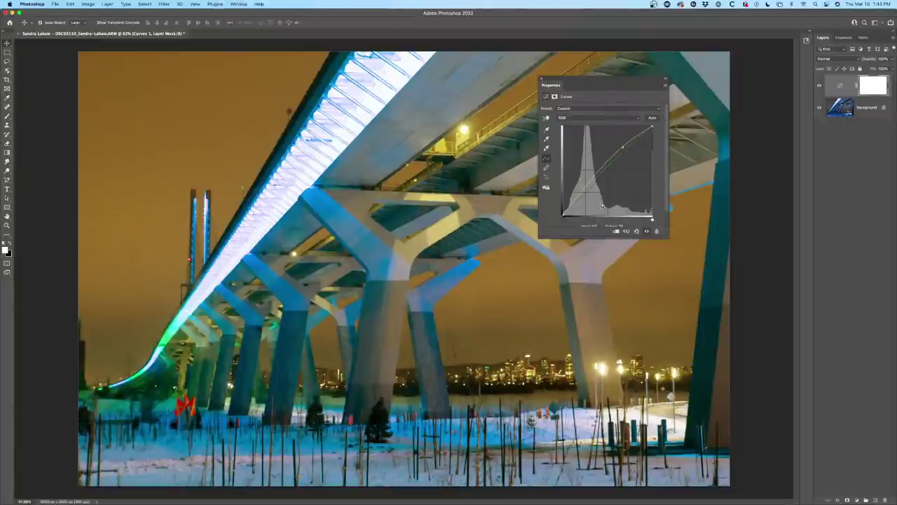
key("super+z")
left_click(546, 148)
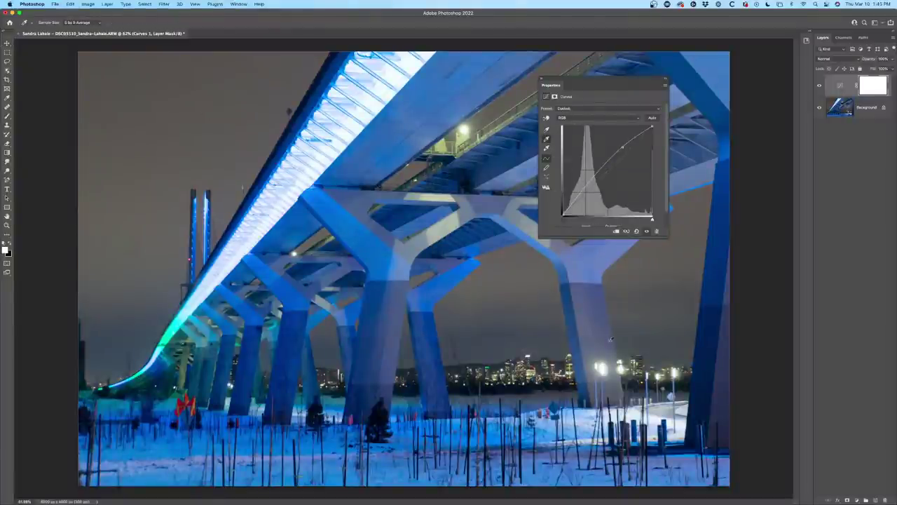
left_click(547, 137)
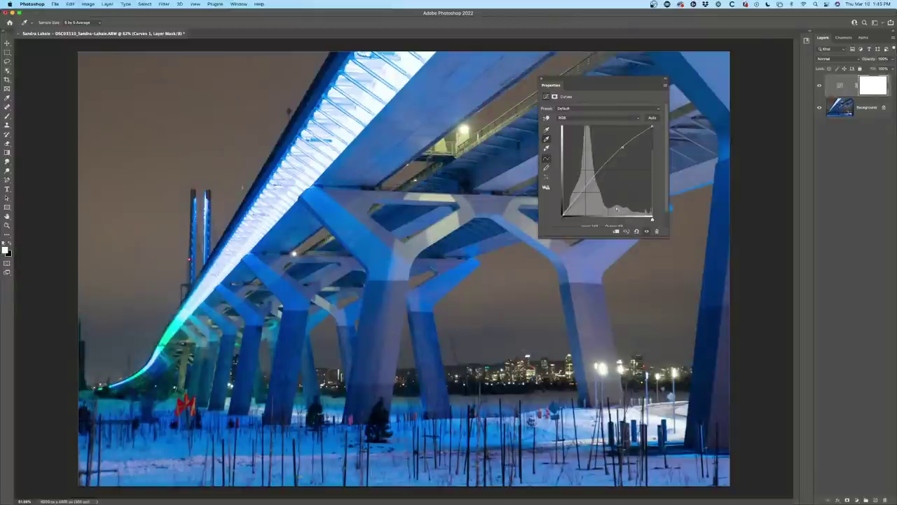
Delete the Curves 1 layer and add a new Layer 1 in Color blend mode.
left_click(656, 230)
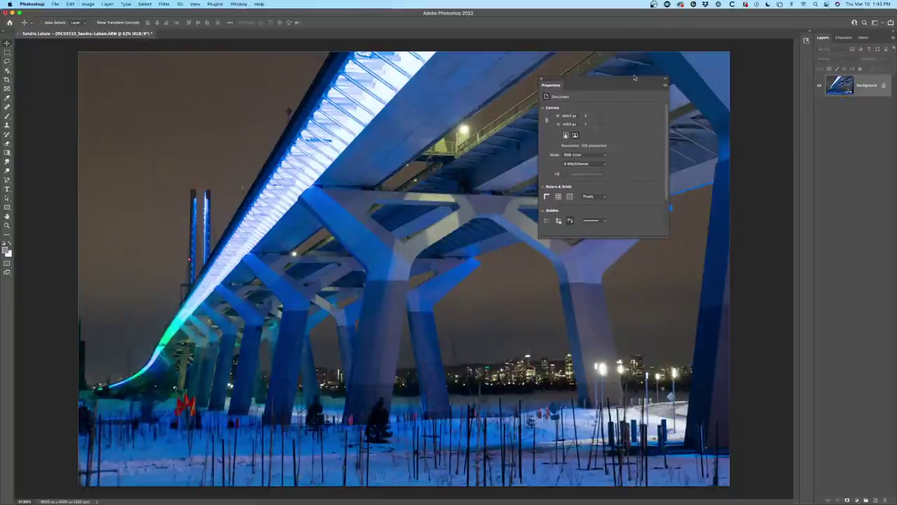
left_click_drag(597, 79, 814, 129)
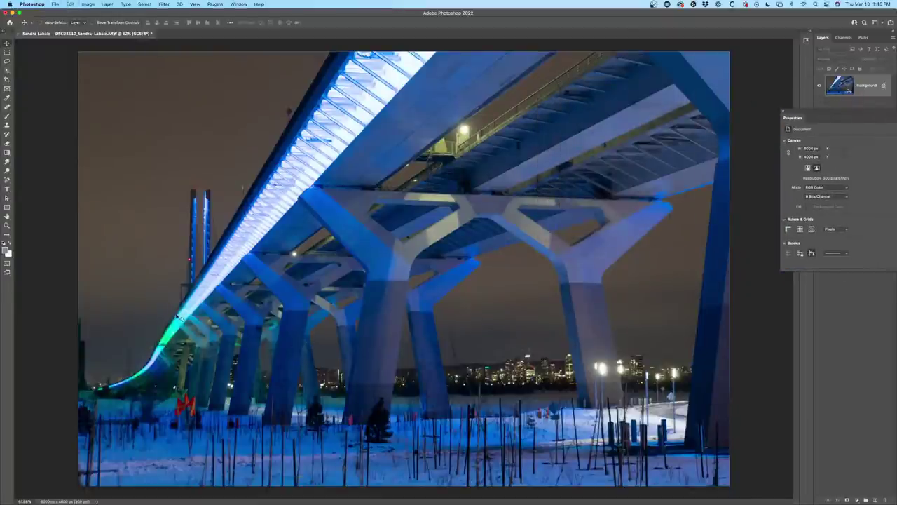
left_click_drag(801, 114, 653, 82)
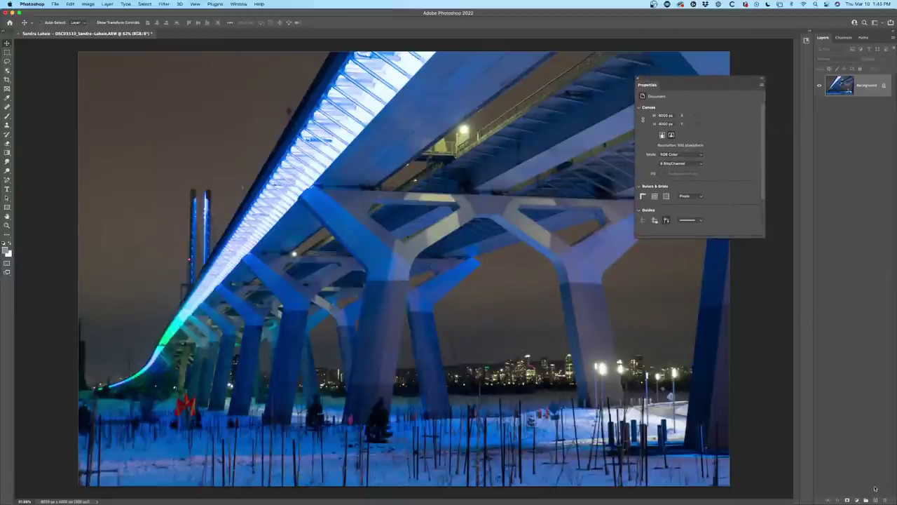
left_click(875, 499)
left_click(837, 59)
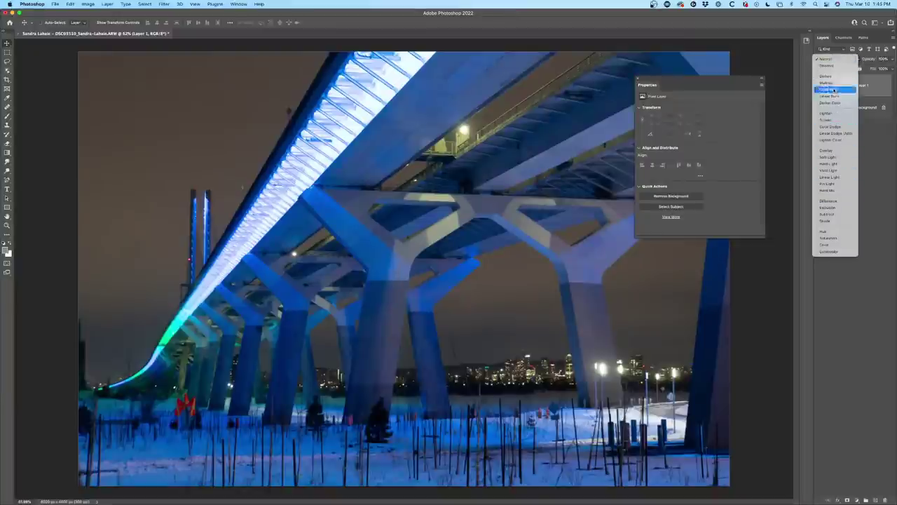
left_click(837, 243)
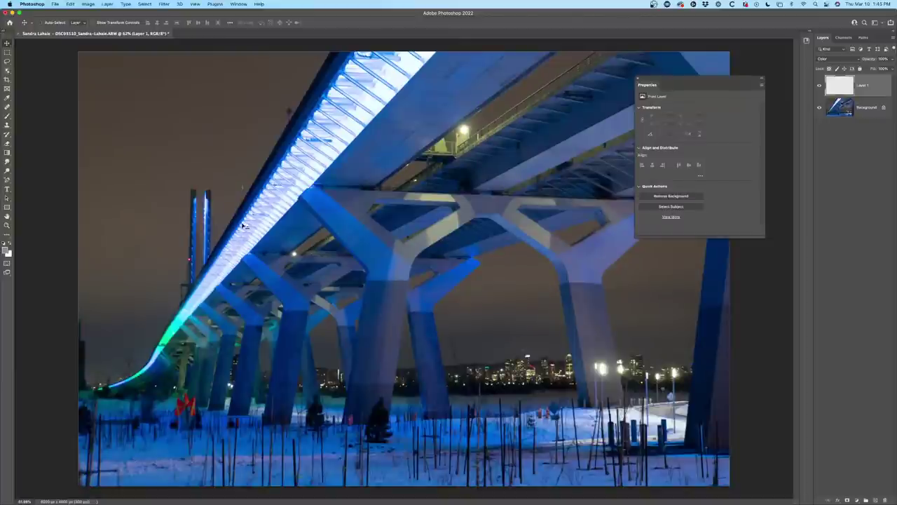
With a larger brush, sample light blue from the photo and start painting the railing.
key("b")
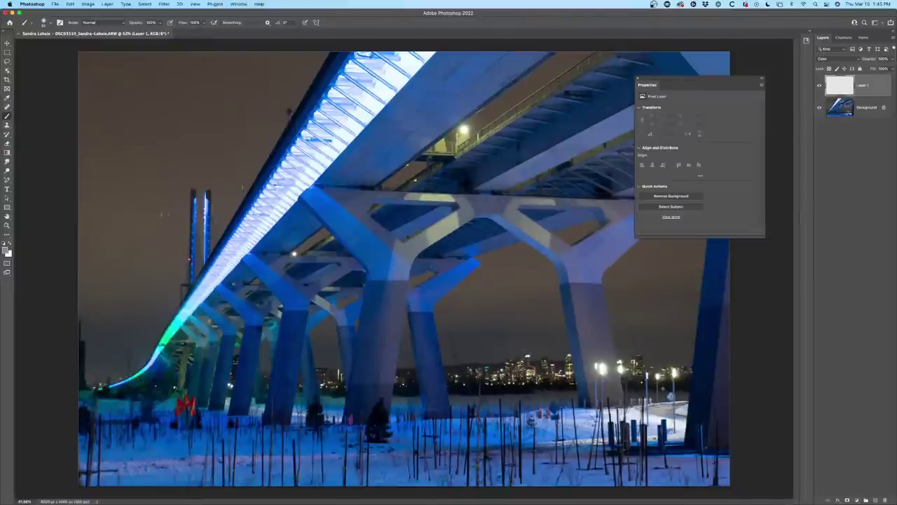
key("bracketright")
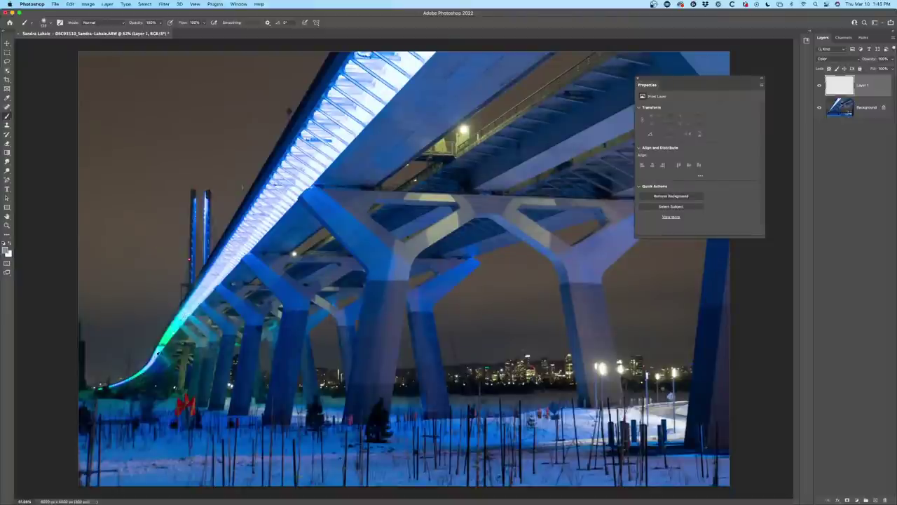
left_click(158, 352, "alt")
left_click(166, 340)
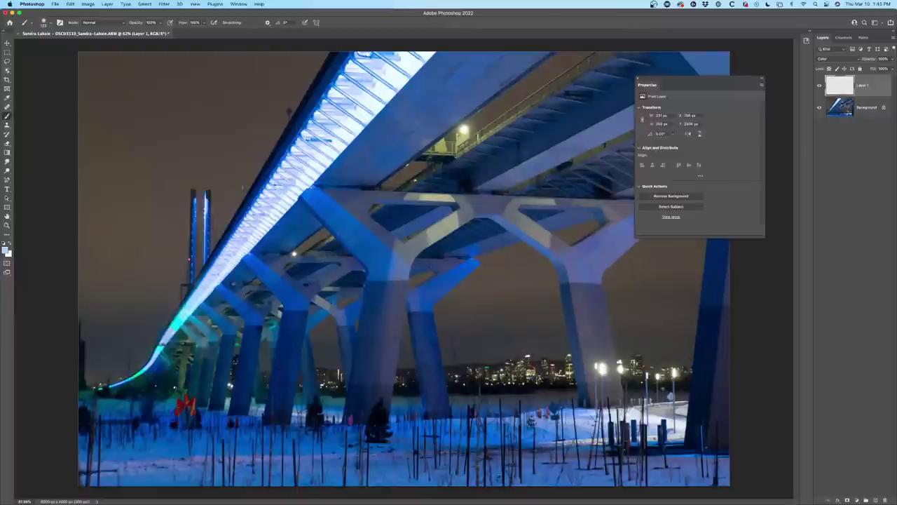
left_click(180, 322)
key("super+z")
Paint light blue over the remaining green patches along the railing glow.
left_click(162, 356)
left_click_drag(143, 376, 133, 376)
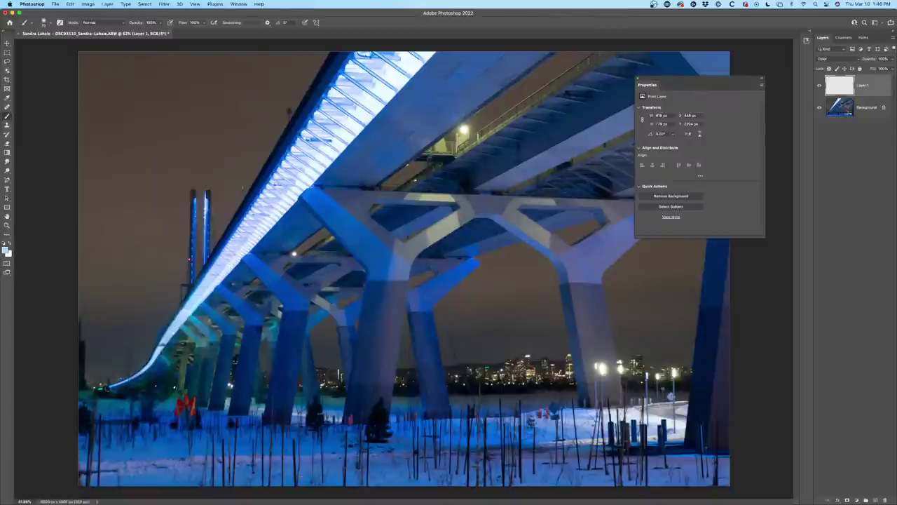
left_click(108, 389)
left_click(215, 315)
left_click(164, 359)
left_click(150, 374)
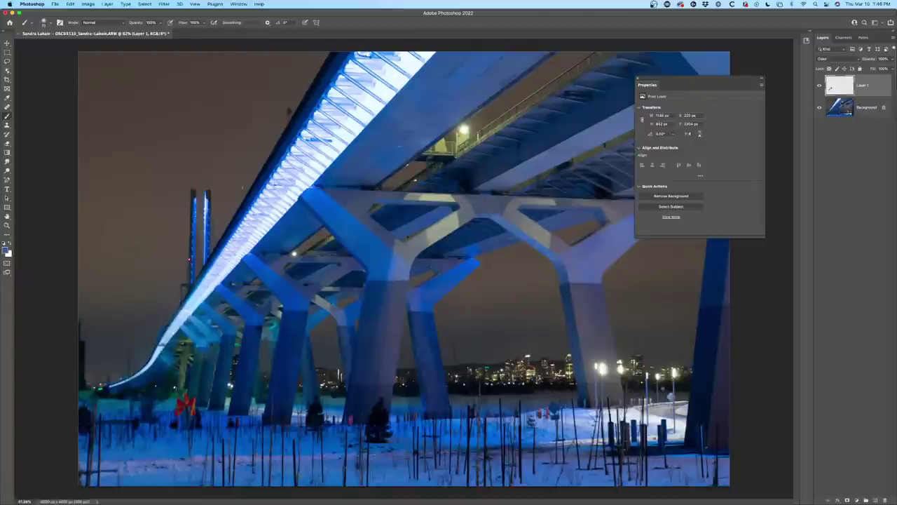
left_click_drag(441, 113, 410, 151)
Zoom out, revert the bridge photo to drop Layer 1, and switch back to Lightroom Classic.
scroll(364, 187, "down", 3)
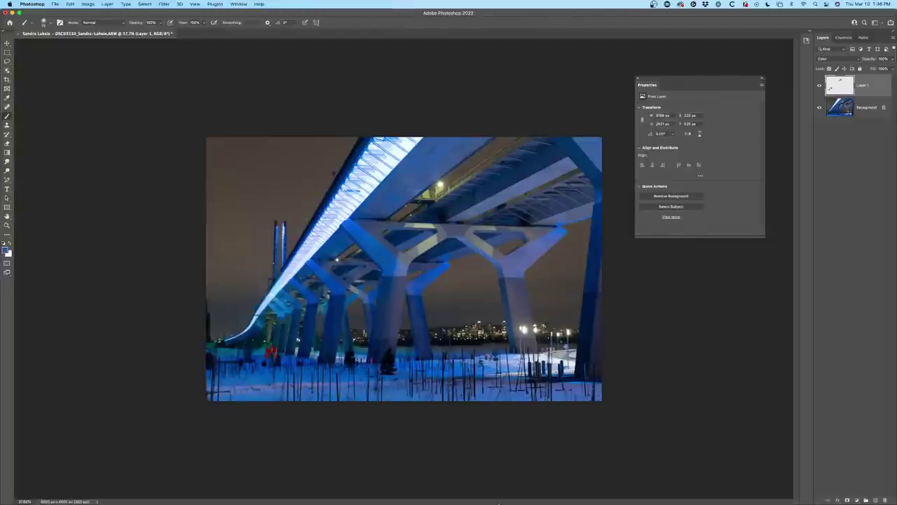
mouse_move(498, 502)
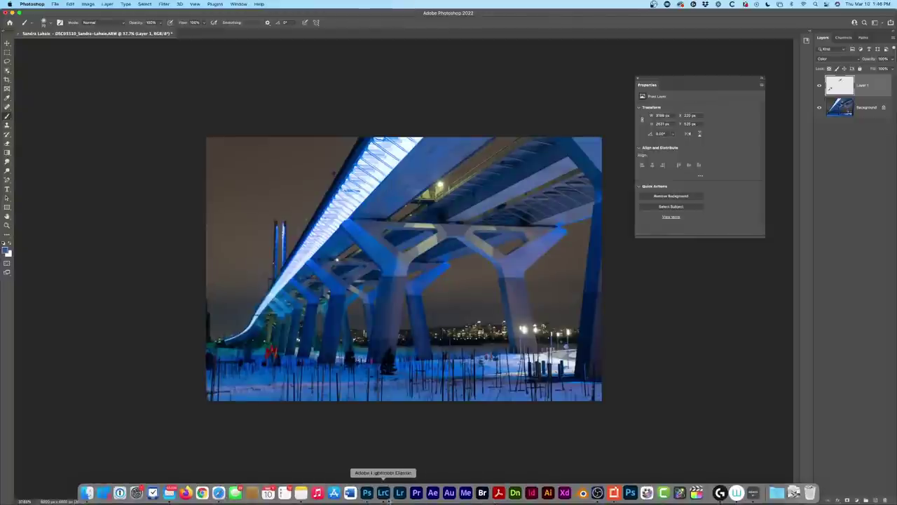
left_click(383, 492)
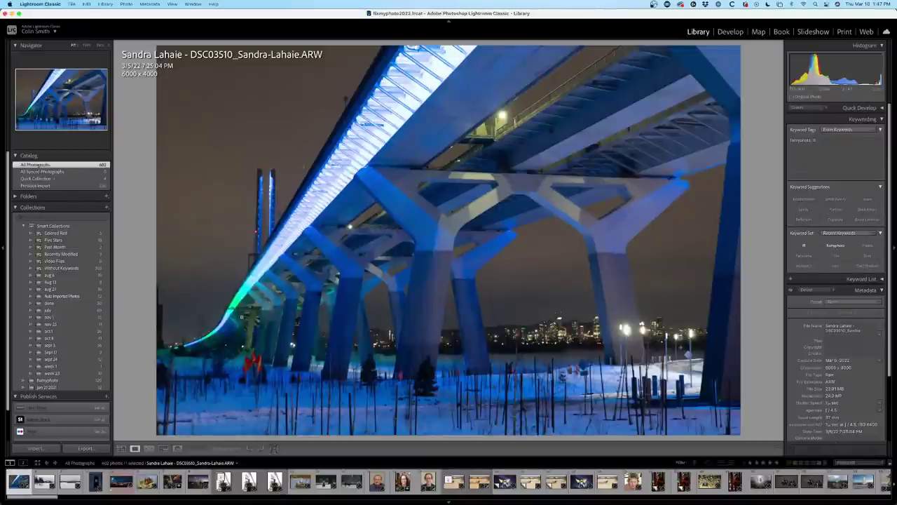
key("super+Tab")
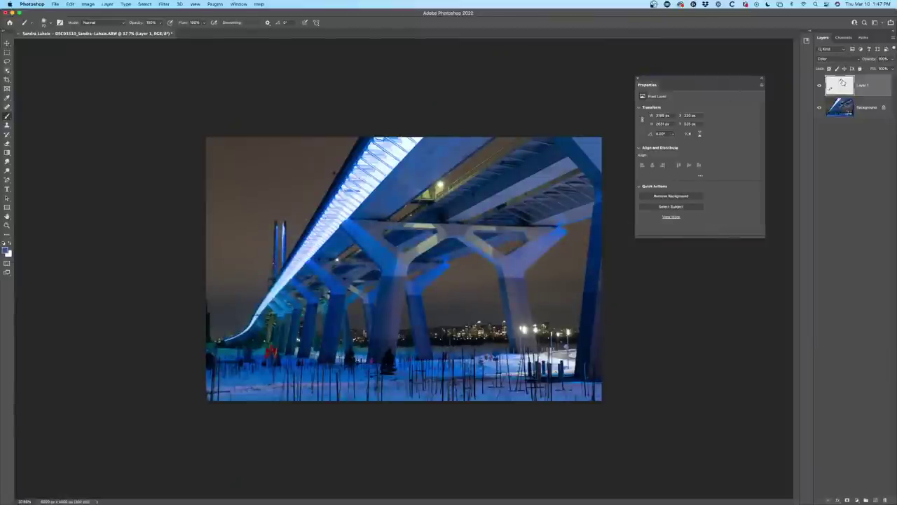
key("BackSpace")
key("super+Tab")
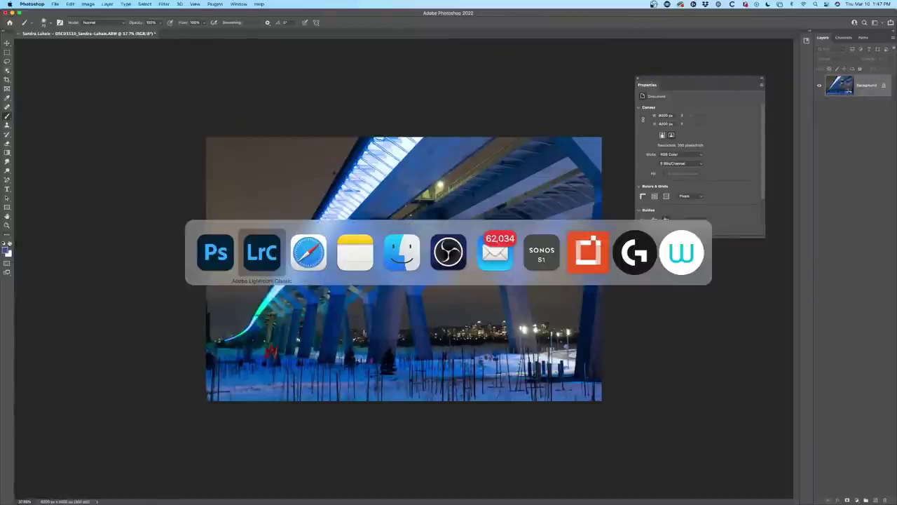
left_click(258, 249)
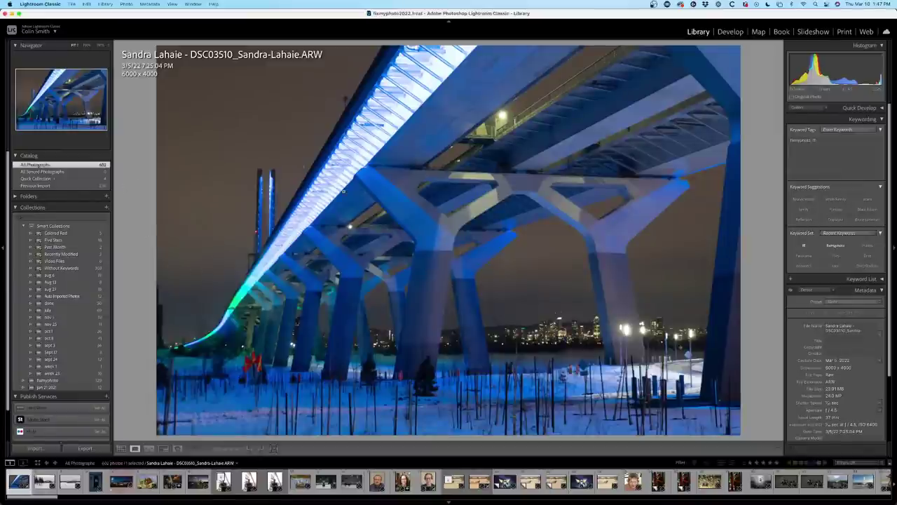
Select the corrugated-iron window photo in Grid view and show it in Loupe view.
key("g")
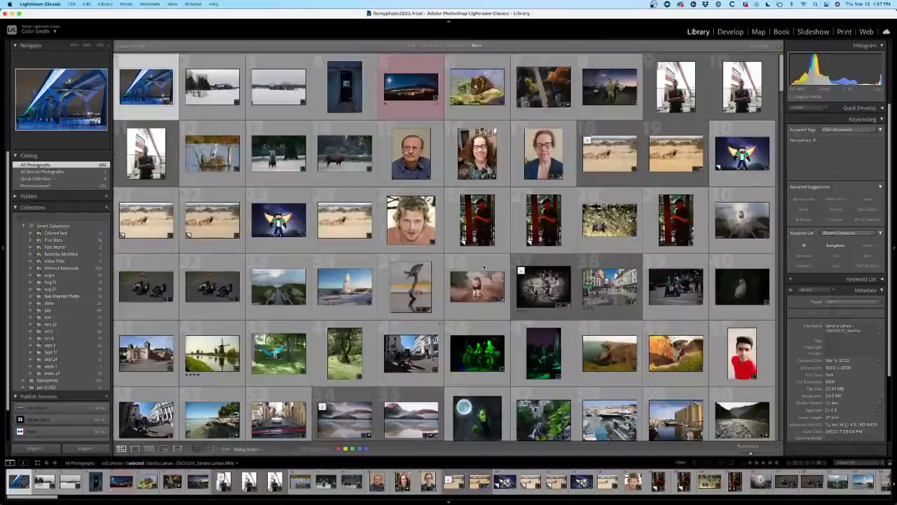
left_click(344, 93)
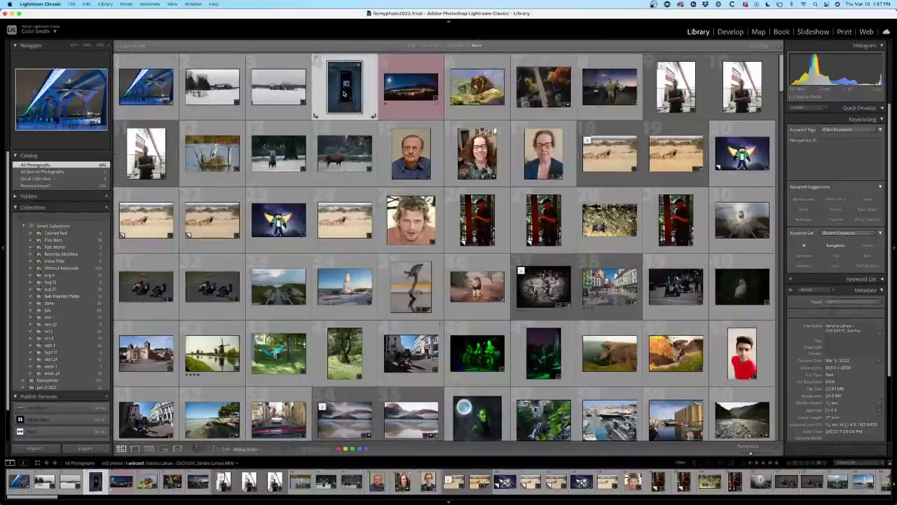
key("e")
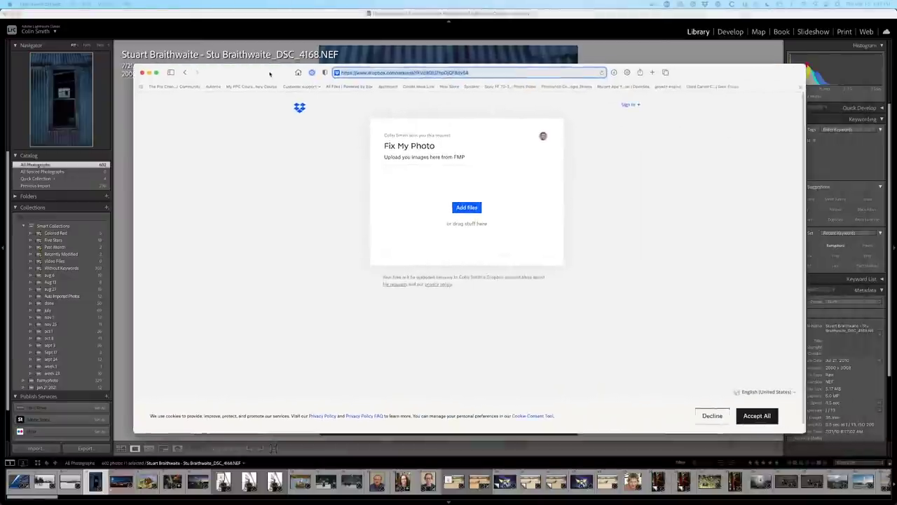
Search for 'ledzeppelin', open the Led Zeppelin IV album results, and move Safari aside.
type("ed")
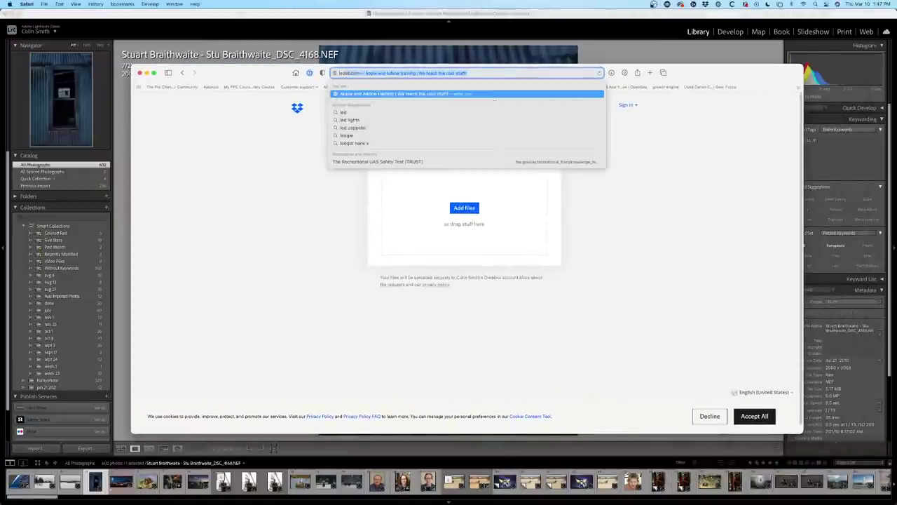
type("zeppllin")
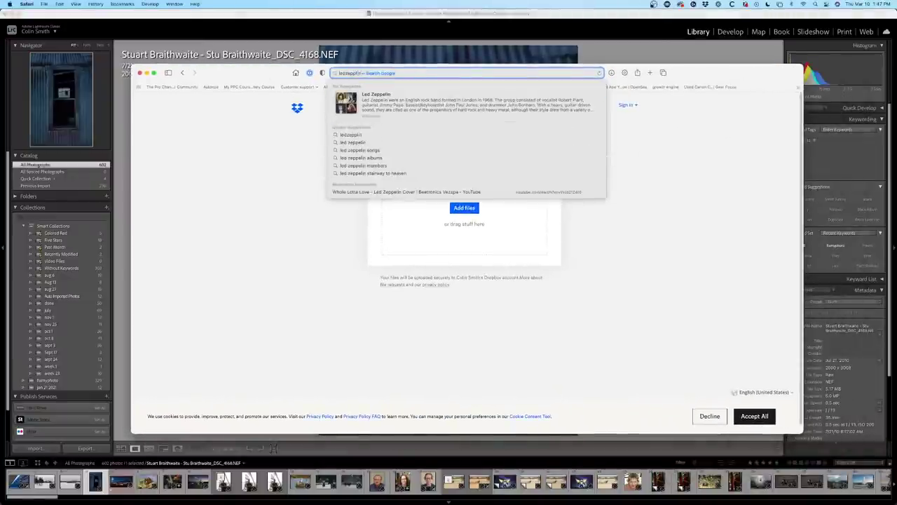
key("Return")
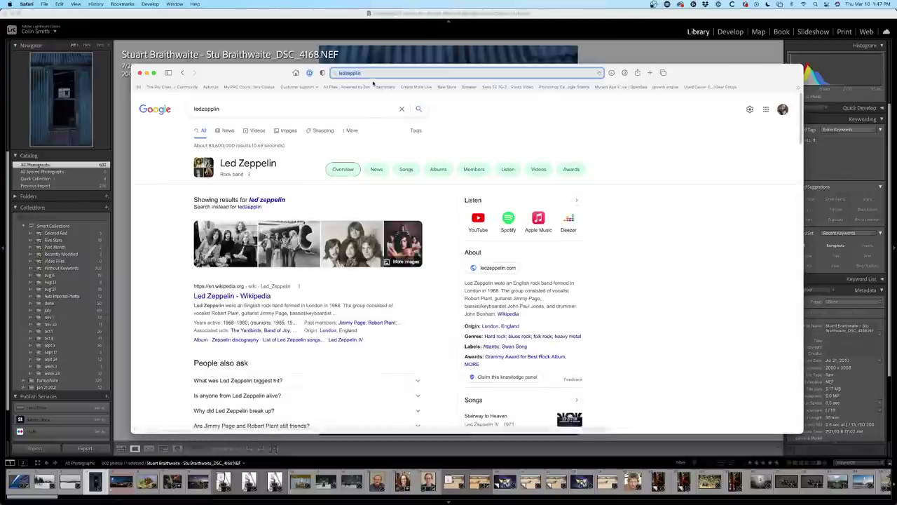
left_click(438, 169)
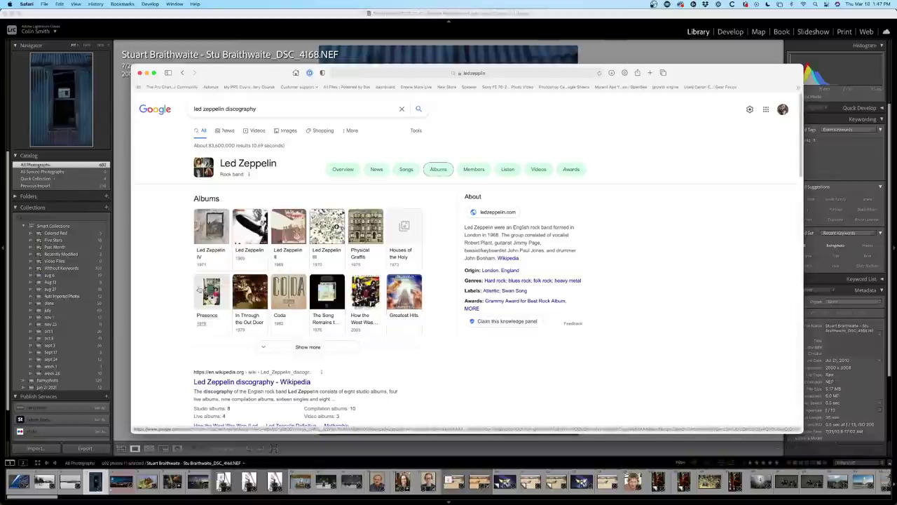
left_click(213, 229)
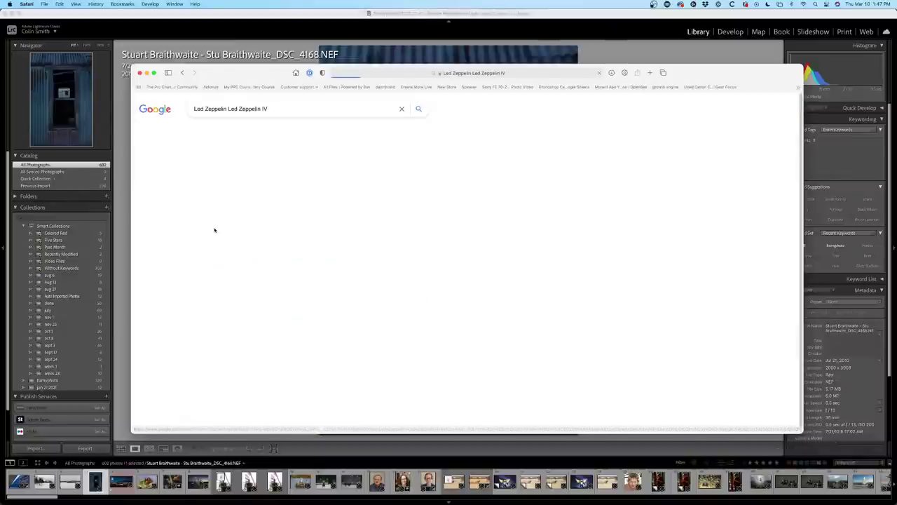
left_click_drag(254, 73, 896, 218)
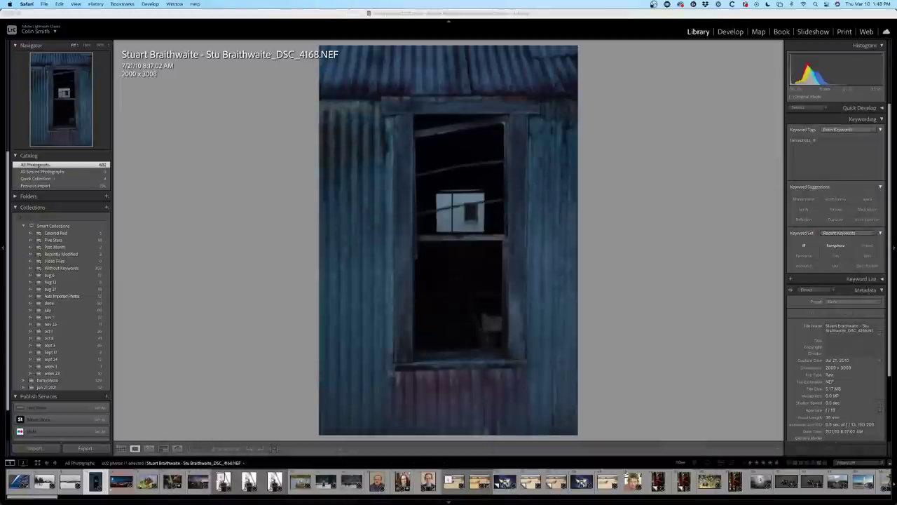
Open the window photo via Edit In > Open as Smart Object in Photoshop.
left_click(609, 171)
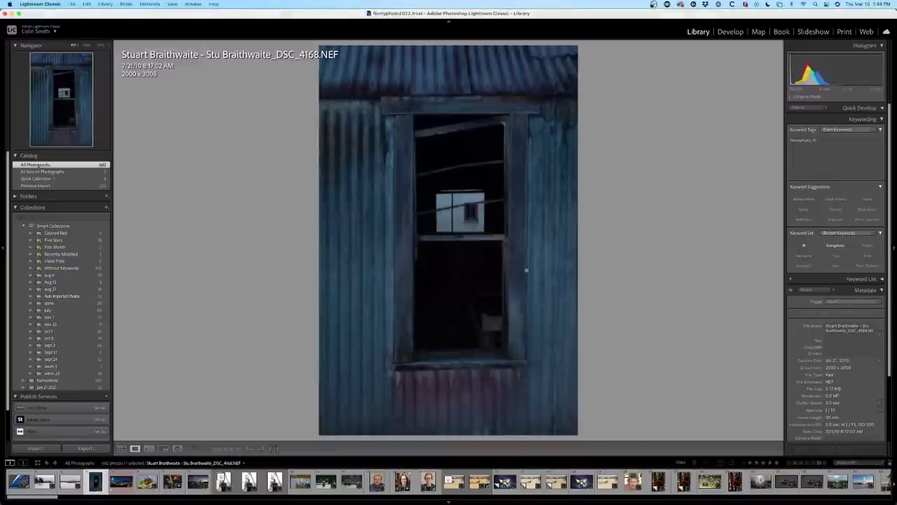
right_click(410, 194)
mouse_move(438, 270)
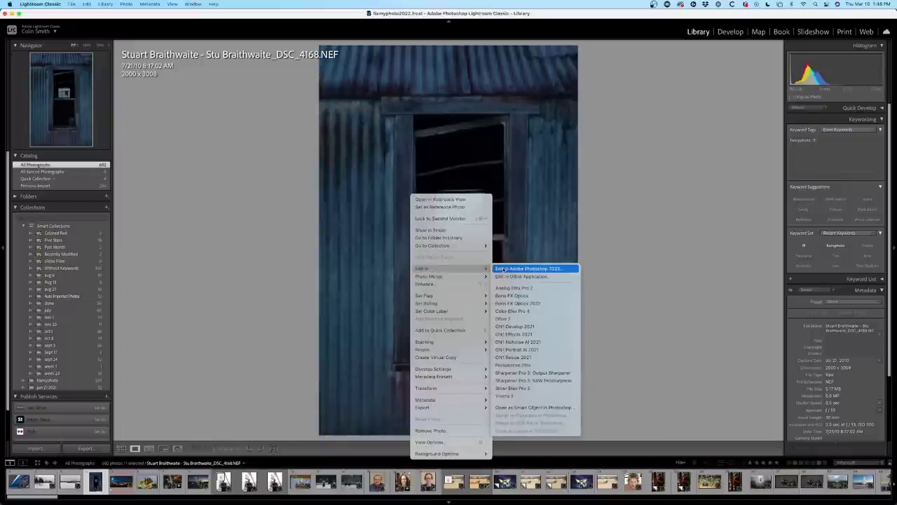
left_click(541, 407)
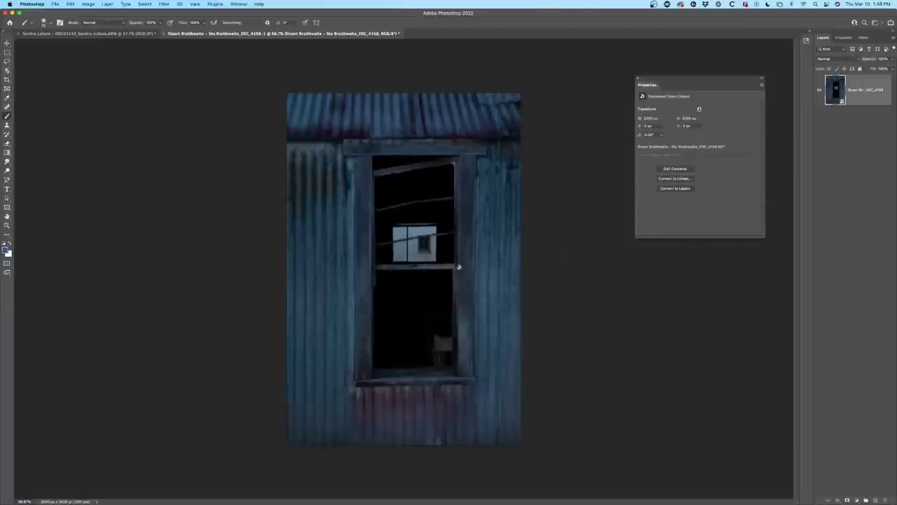
Open the Smart Object in full-screen Camera Raw and expand the Basic panel (temperature 5450, tint -3).
double_click(841, 95)
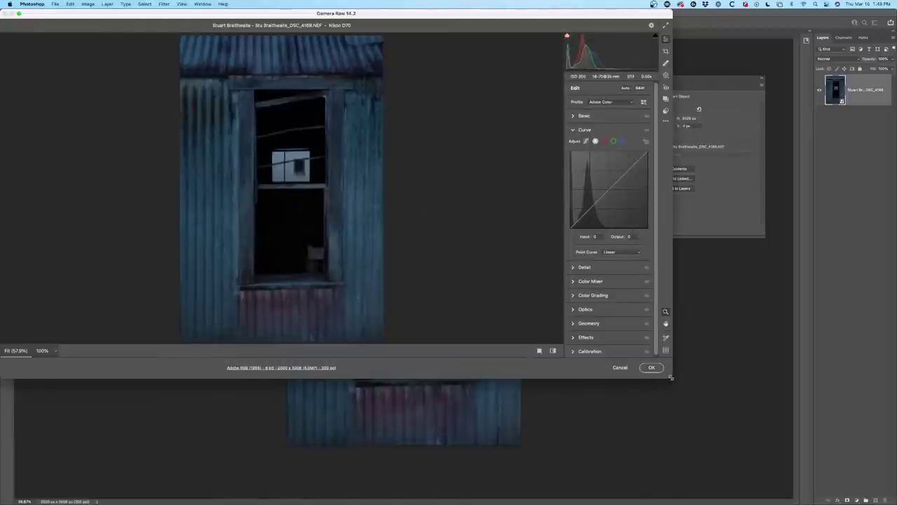
key("f")
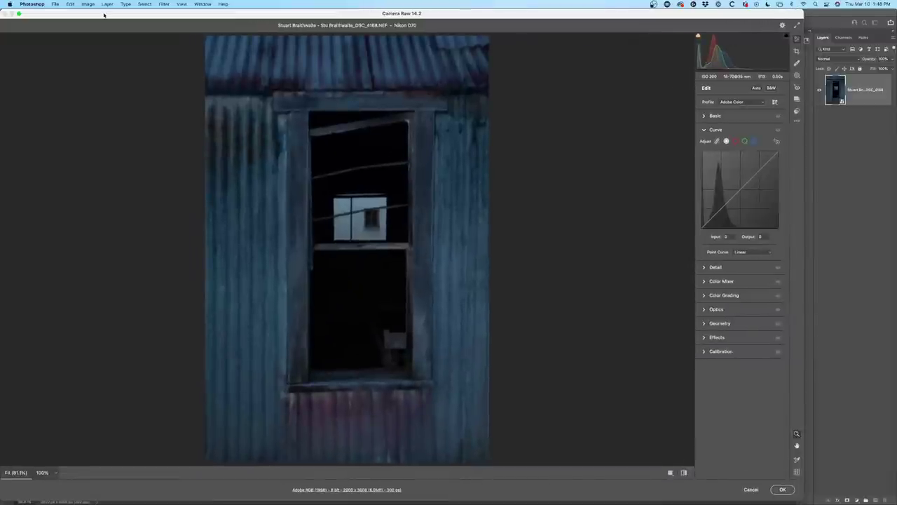
left_click_drag(104, 15, 117, 9)
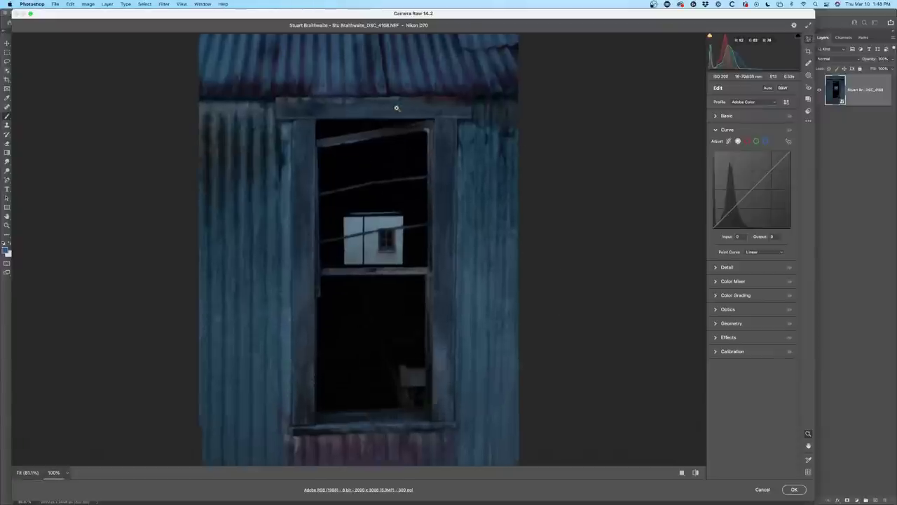
key("alt")
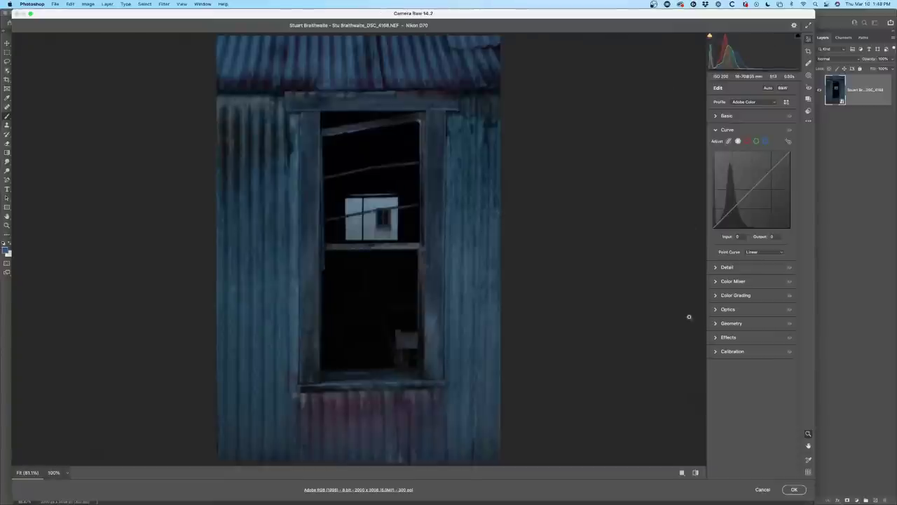
left_click(716, 115)
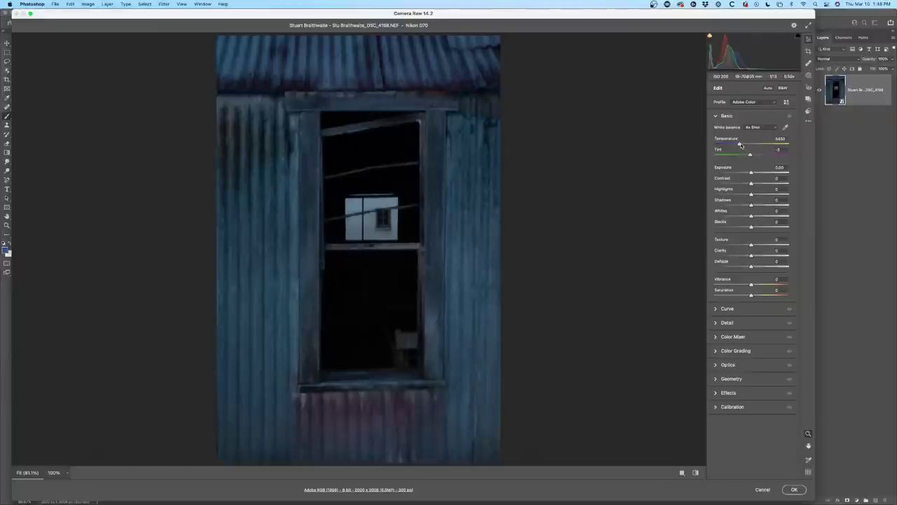
Cool the white balance to 4600, set Exposure to about +0.95 and Blacks to about -20.
left_click_drag(740, 144, 734, 146)
left_click_drag(751, 173, 761, 216)
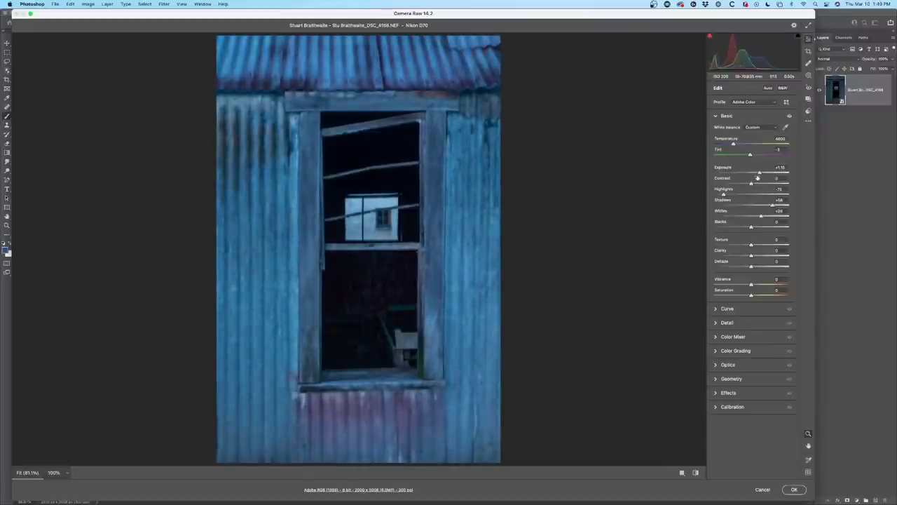
left_click_drag(758, 172, 756, 173)
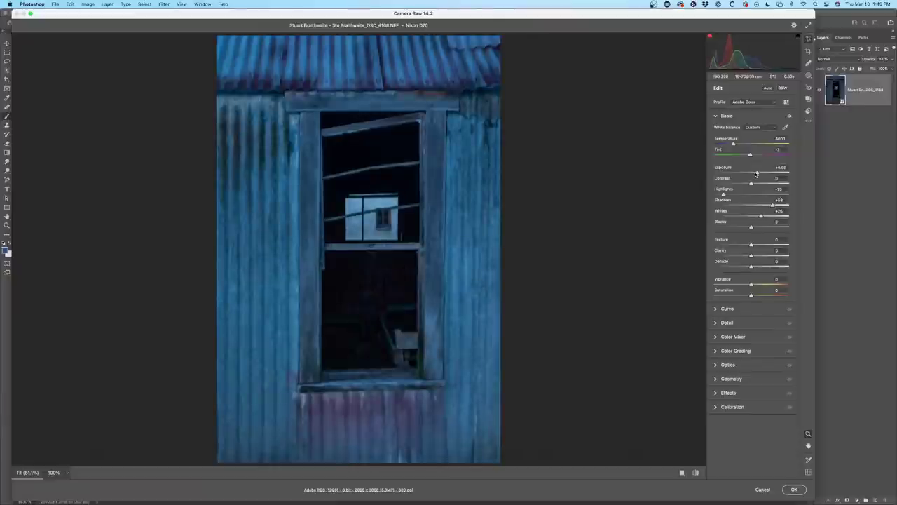
left_click_drag(750, 228, 746, 228)
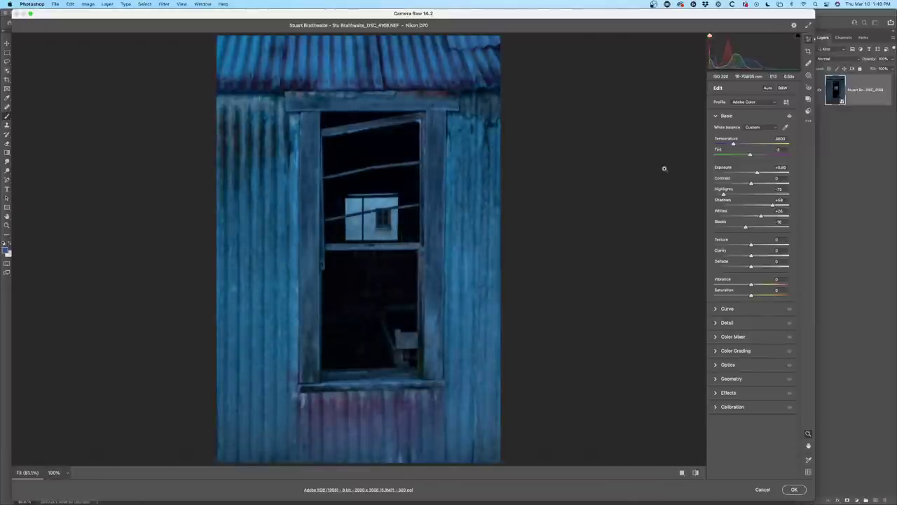
key("backslash")
key("backslash")
key("backslash")
key("backslash")
key("backslash")
key("backslash")
Boost Texture to about +53 on the corrugated metal and add a touch of Dehaze.
left_click_drag(751, 246, 770, 245)
left_click_drag(752, 268, 751, 267)
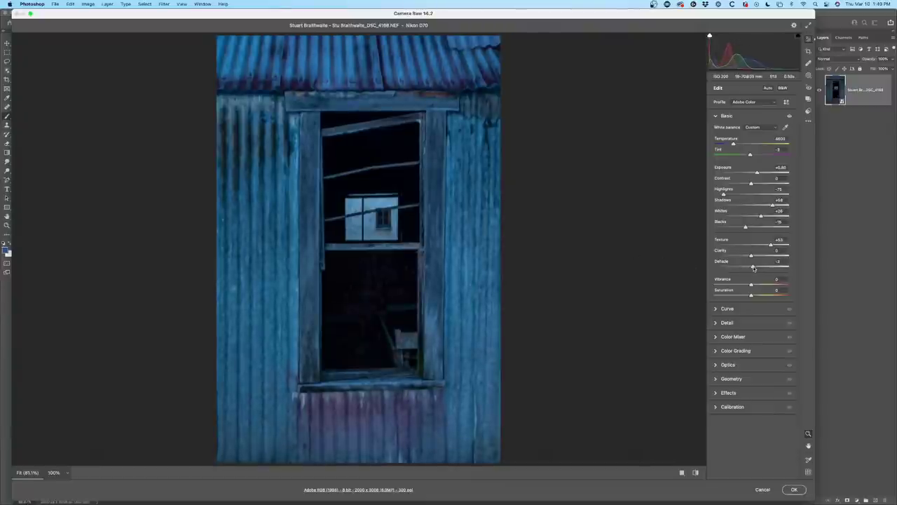
left_click_drag(754, 269, 784, 259)
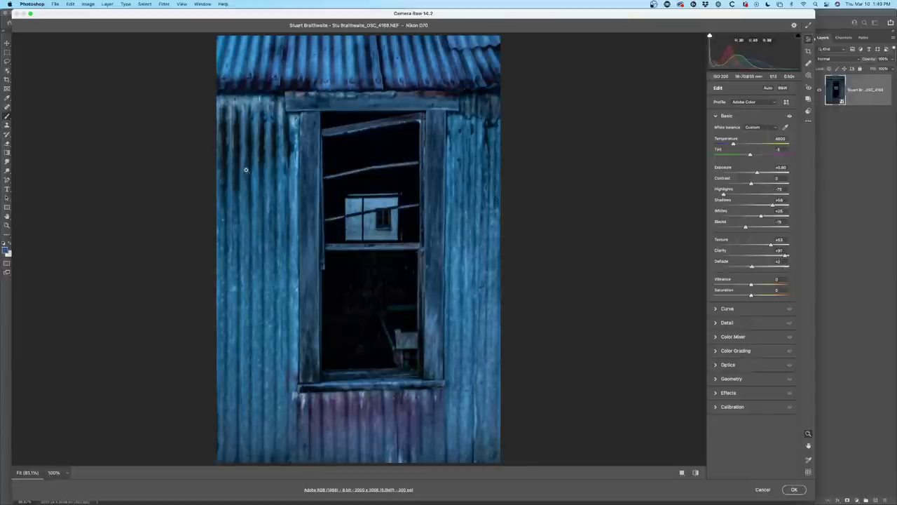
Reset Clarity, raise Dehaze to about +63, lift Blacks slightly and test Saturation extremes.
double_click(786, 257)
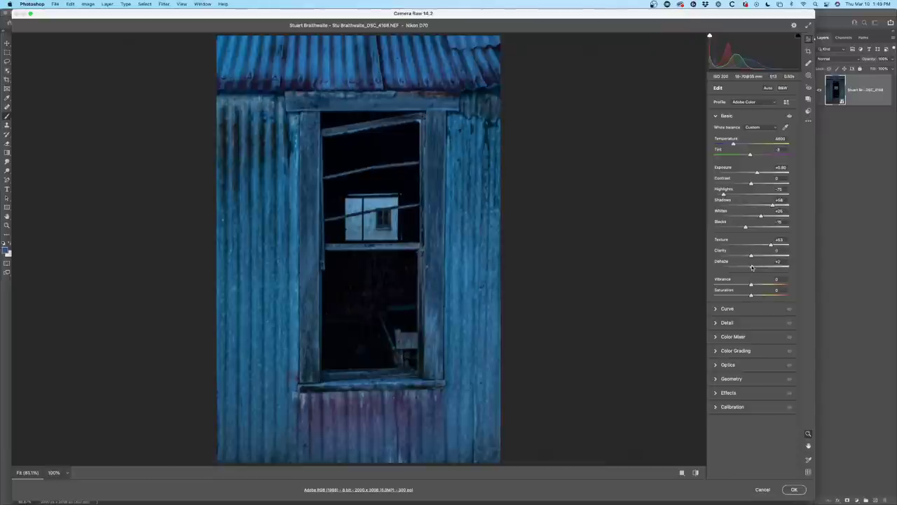
left_click_drag(752, 267, 770, 268)
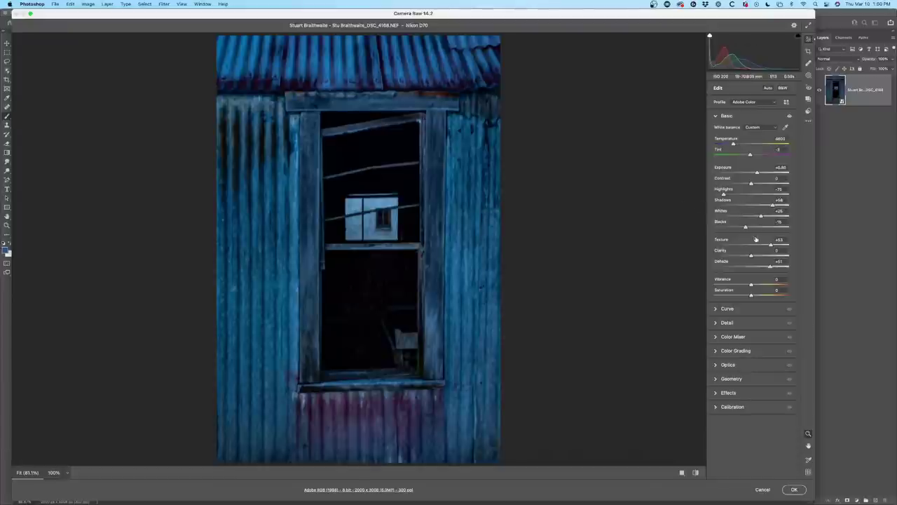
left_click_drag(746, 228, 751, 230)
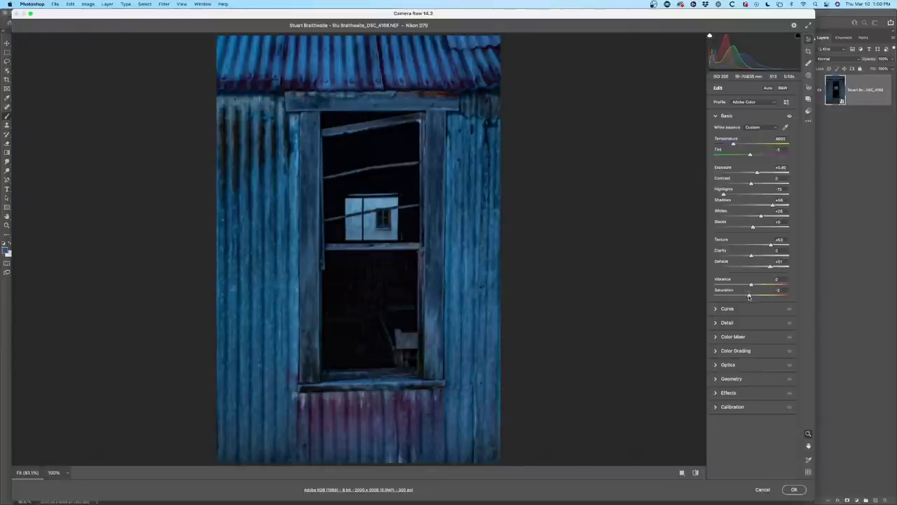
left_click_drag(749, 297, 768, 285)
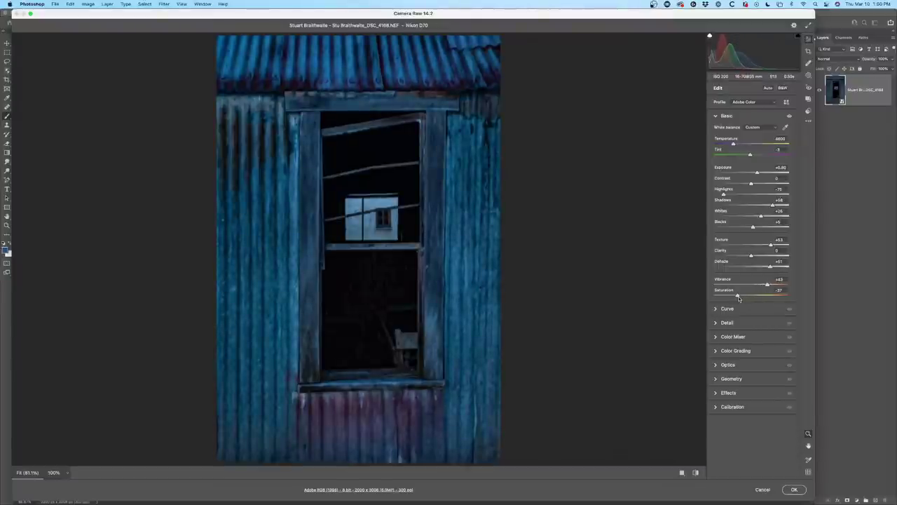
double_click(767, 285)
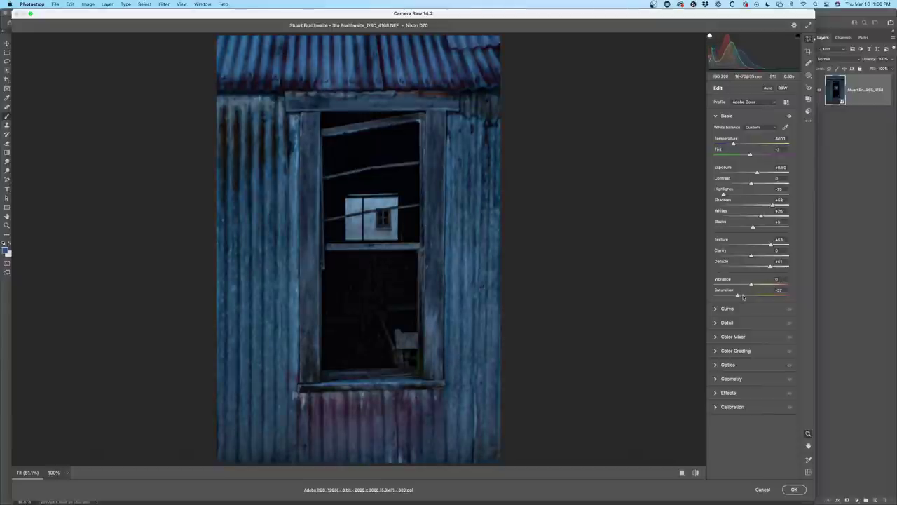
left_click_drag(736, 296, 703, 298)
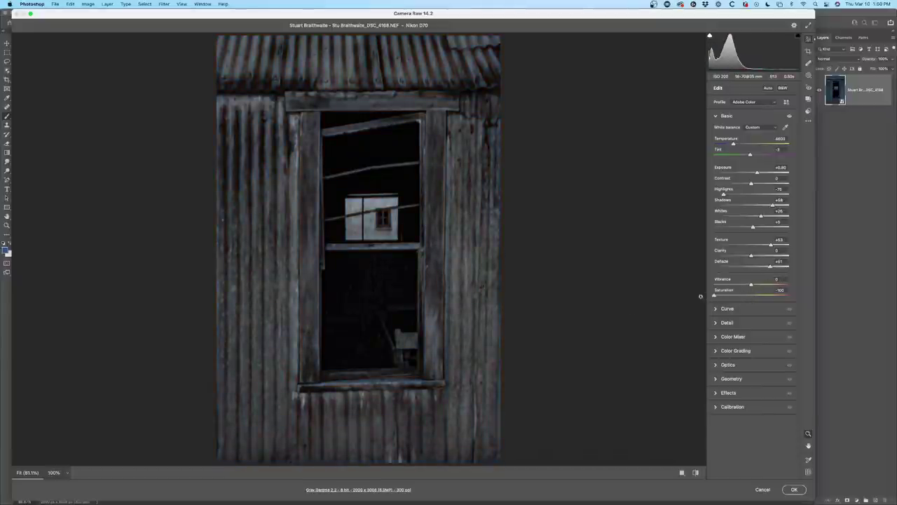
left_click_drag(525, 304, 730, 286)
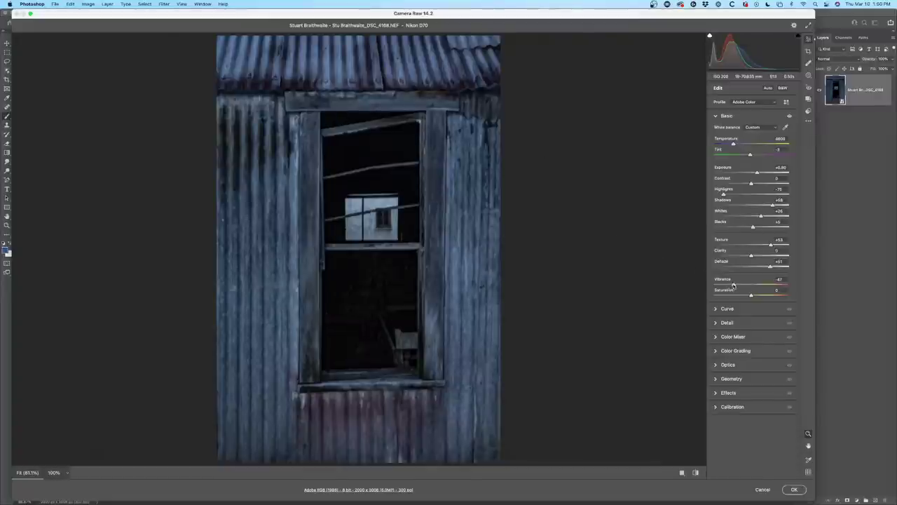
Set Saturation to -37 and Exposure to about +1.20, then apply the Camera Raw edits.
left_click_drag(733, 285, 771, 293)
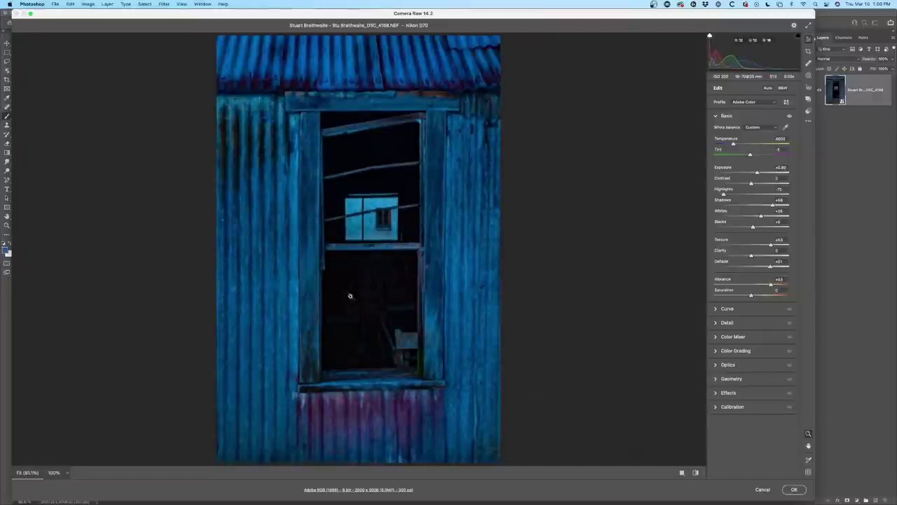
double_click(771, 284)
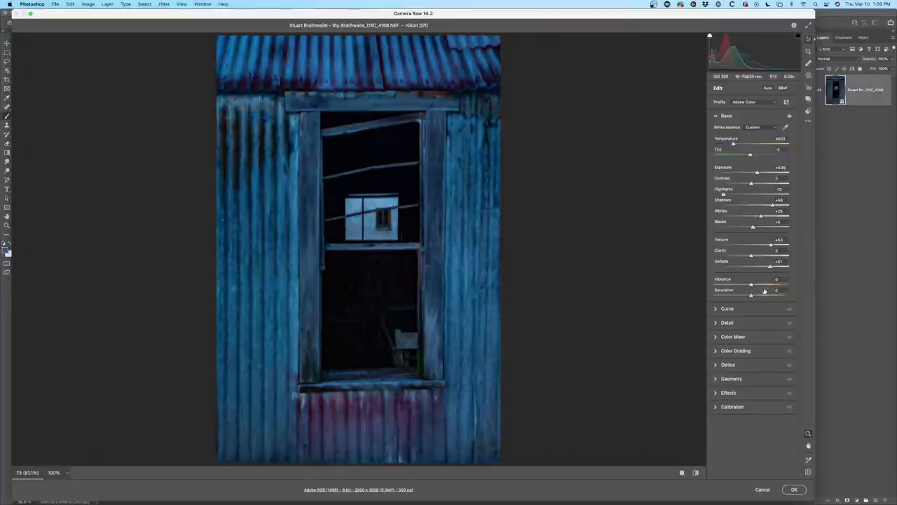
left_click_drag(751, 296, 770, 285)
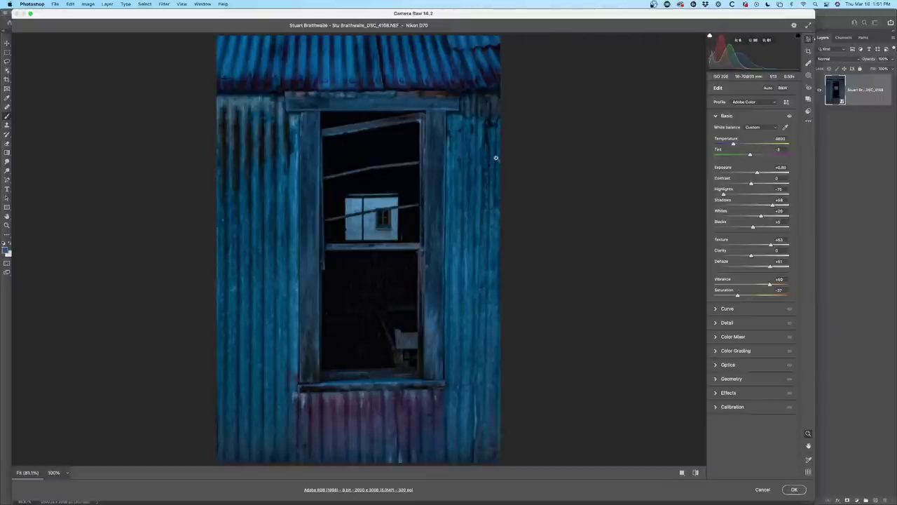
key("super+alt+r")
key("super+alt+r")
key("super+alt+r")
key("super+alt+r")
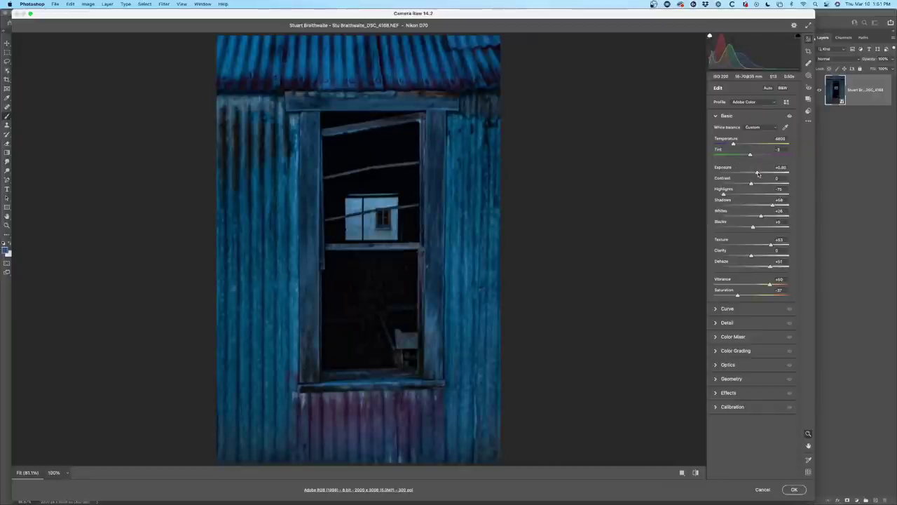
left_click_drag(757, 173, 716, 194)
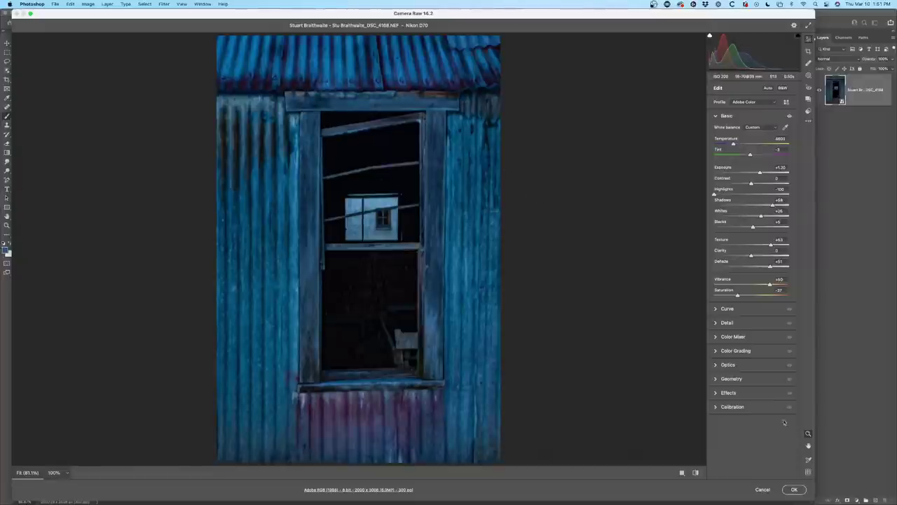
left_click(794, 489)
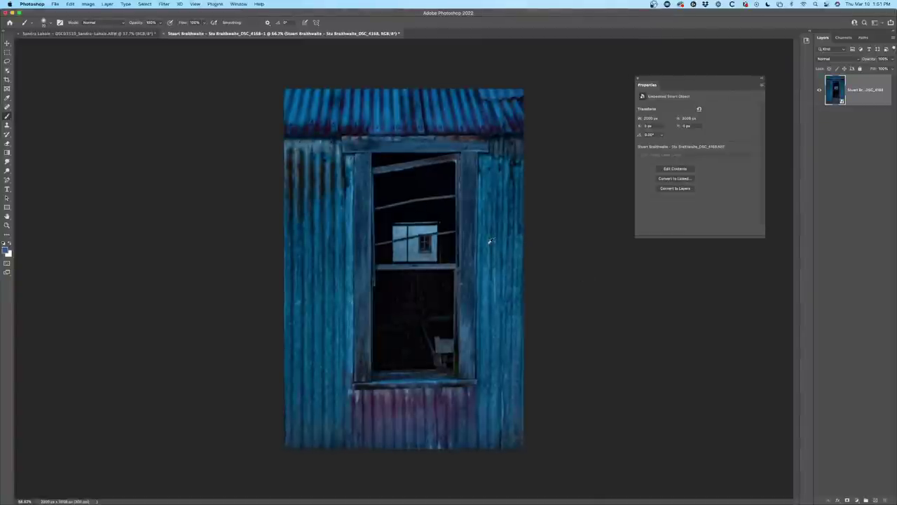
scroll(489, 242, "up", 2)
scroll(499, 235, "up", 1)
scroll(501, 233, "down", 2)
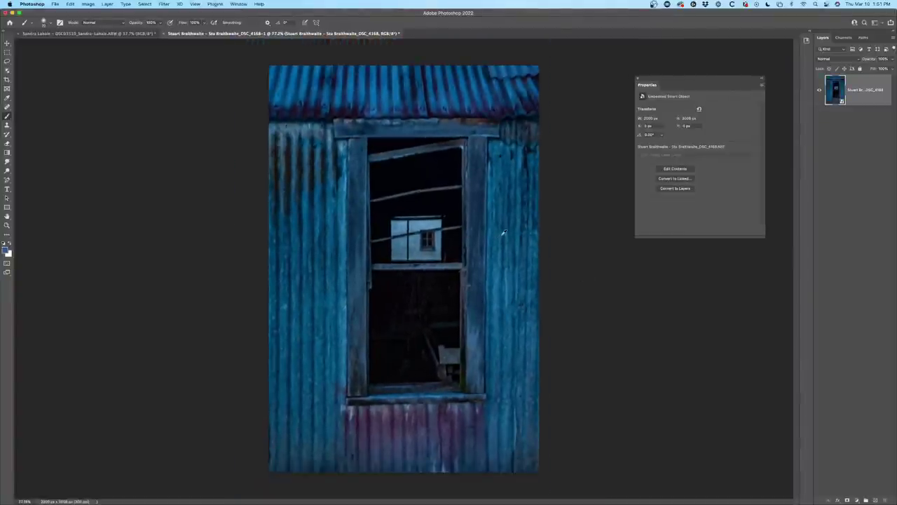
Duplicate the smart object layer with Cmd+J and bring up the Filter > Sharpen submenu.
key("super+j")
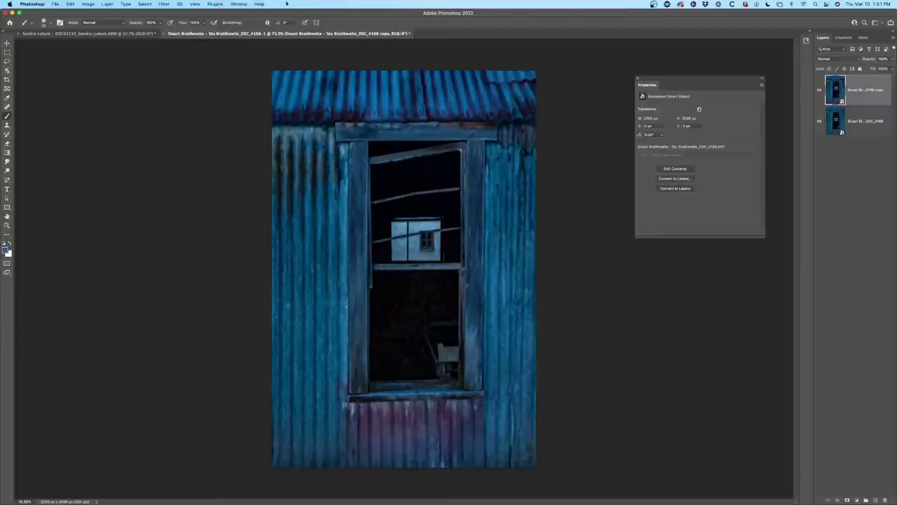
left_click(163, 3)
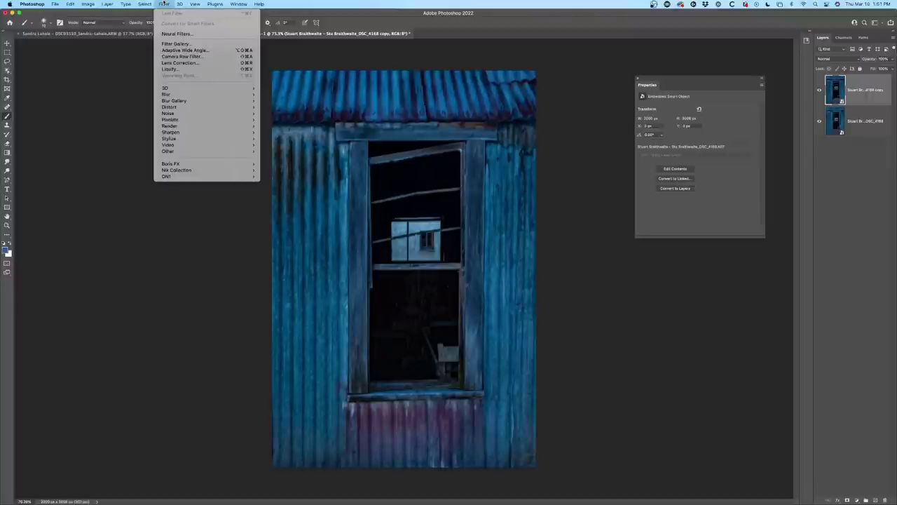
mouse_move(183, 94)
mouse_move(187, 127)
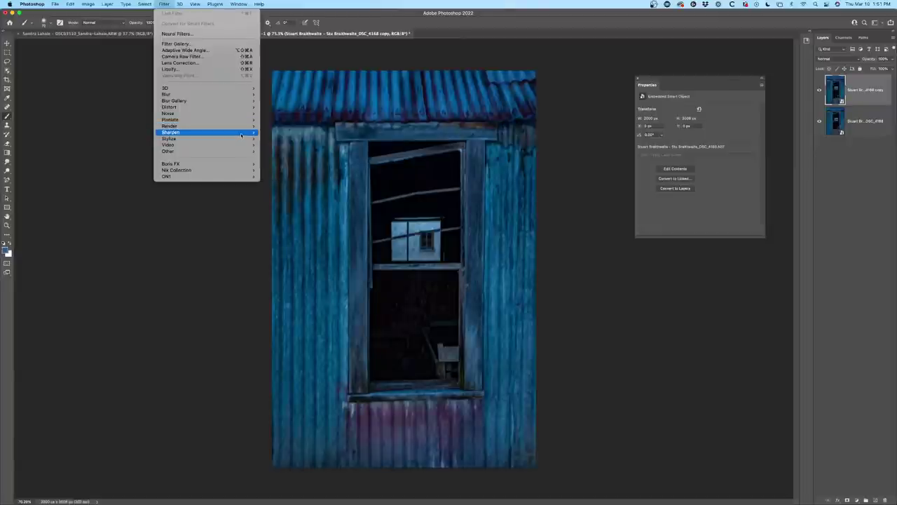
Apply Shake Reduction to the copy with Smoothing 0 and Artifact Suppression around 79%.
mouse_move(241, 132)
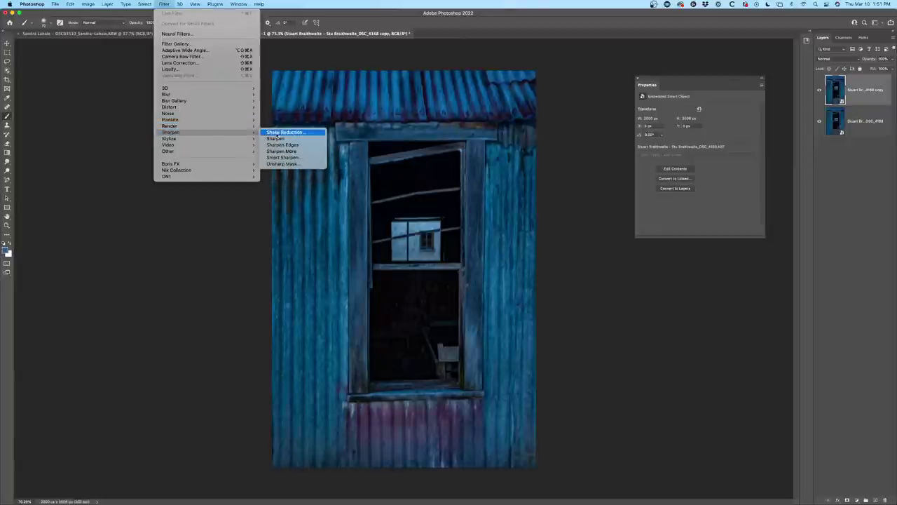
left_click(277, 132)
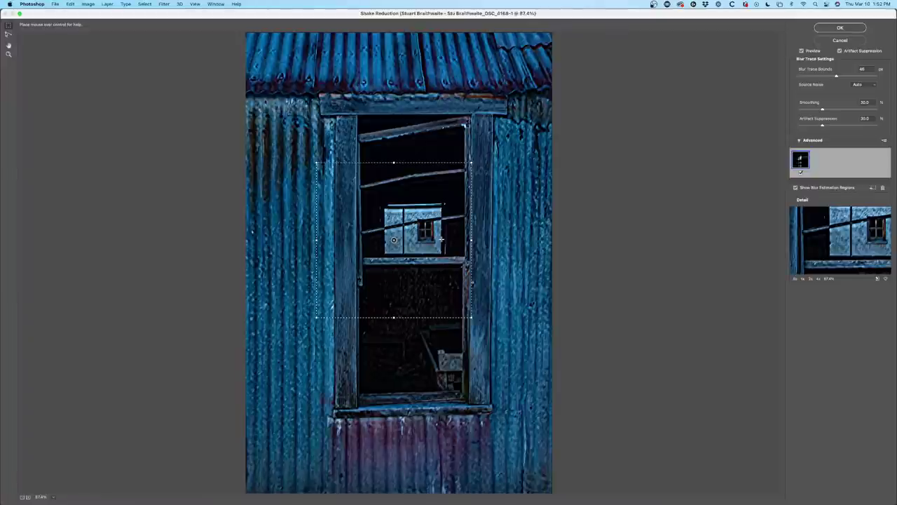
left_click(845, 126)
left_click_drag(845, 127, 868, 127)
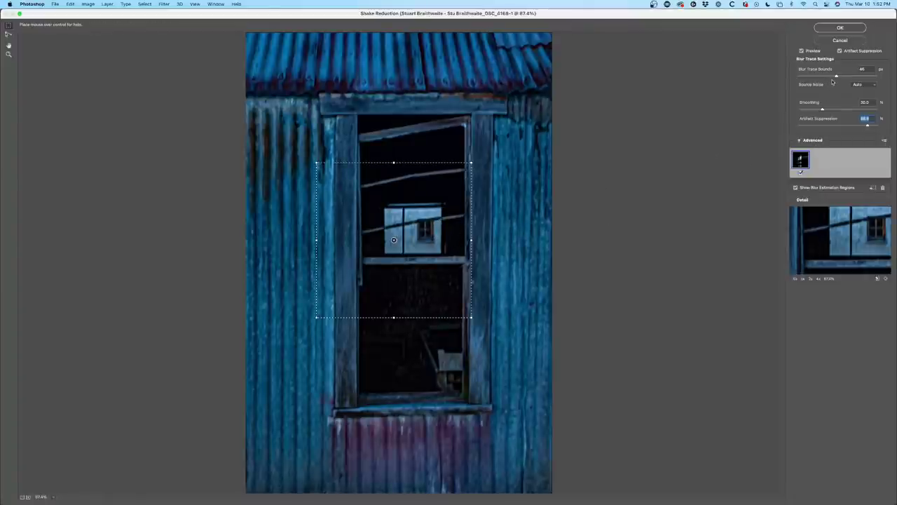
mouse_move(823, 110)
left_mouse_down()
mouse_move(799, 111)
mouse_move(866, 111)
mouse_move(821, 113)
mouse_move(860, 126)
left_mouse_up()
left_click(864, 127)
left_click(834, 31)
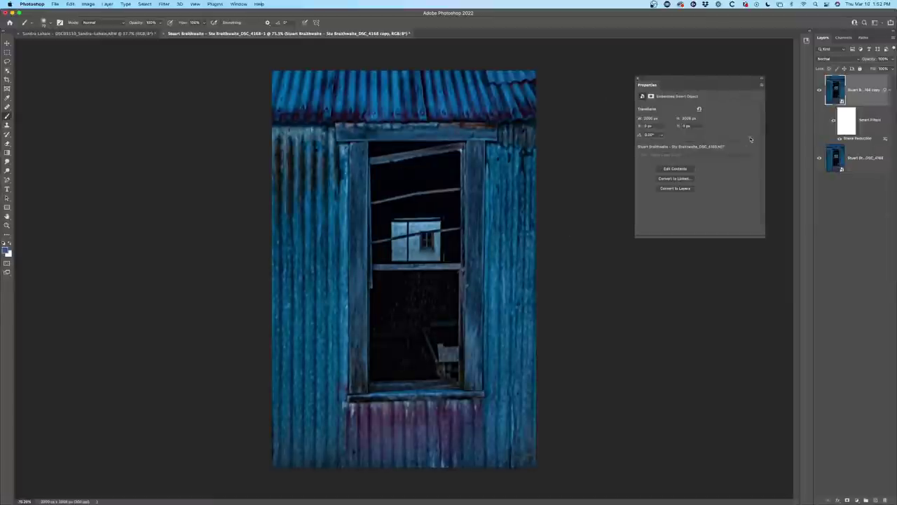
Blend the Shake Reduction copy layer in Overlay mode at about 31% opacity.
left_click(819, 90)
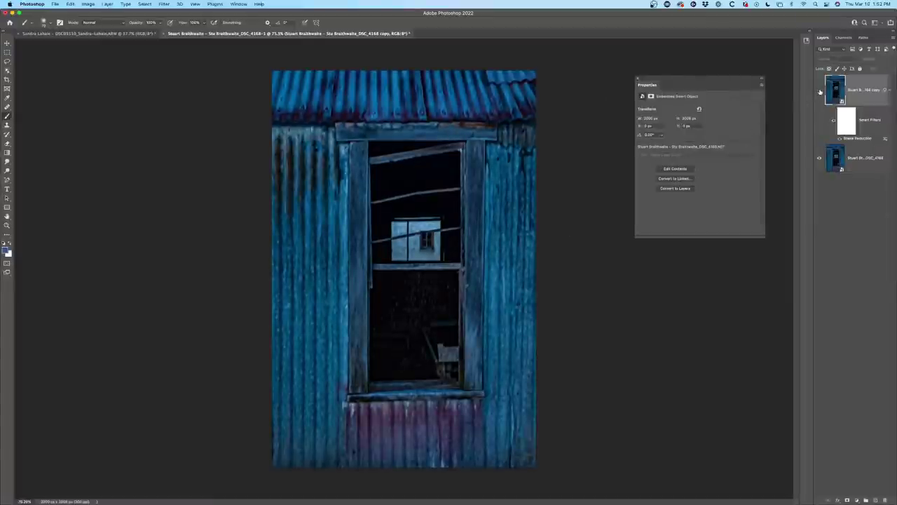
left_click(819, 90)
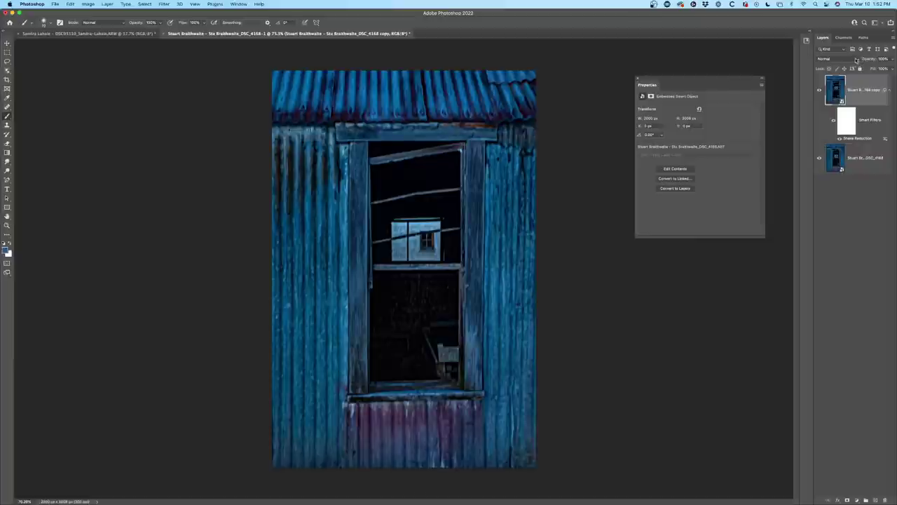
left_click(844, 59)
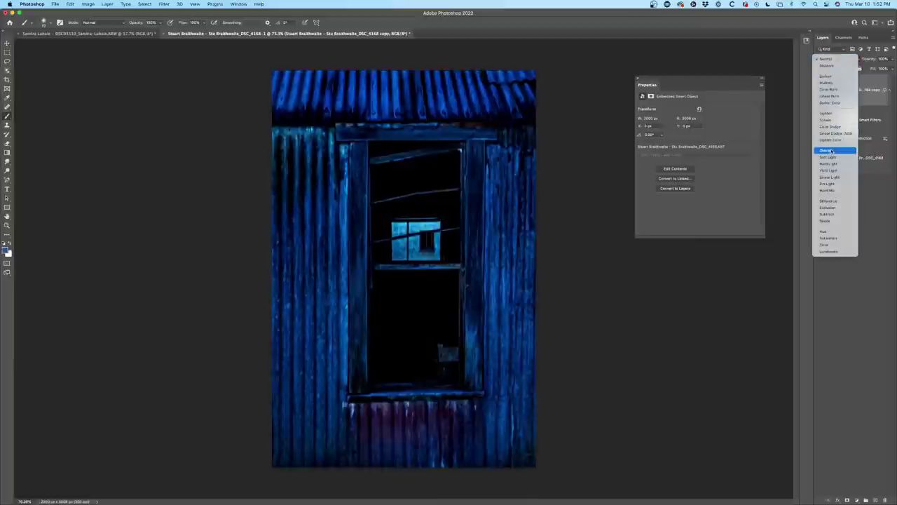
left_click(831, 151)
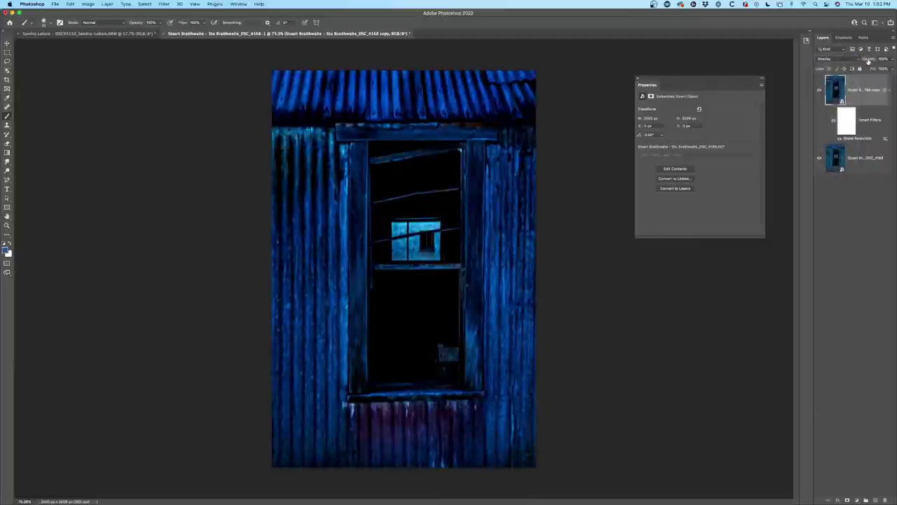
type("80")
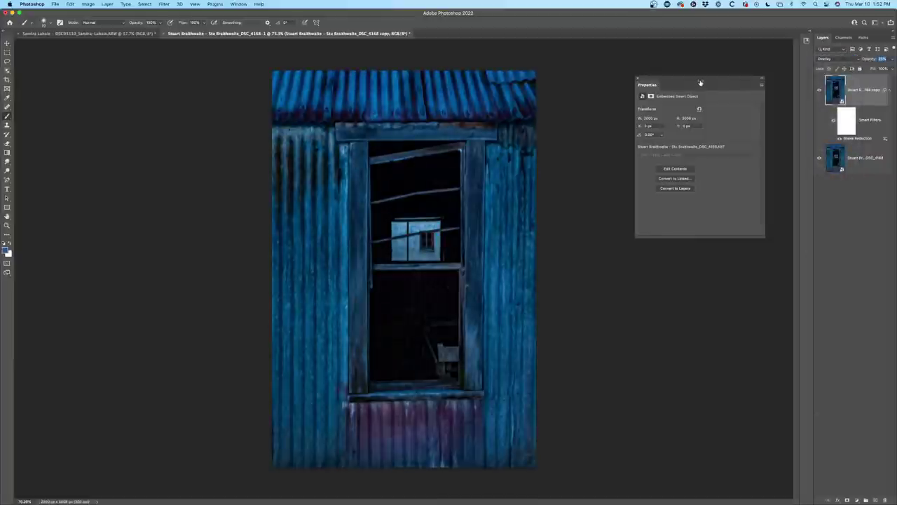
type("36")
key("Return")
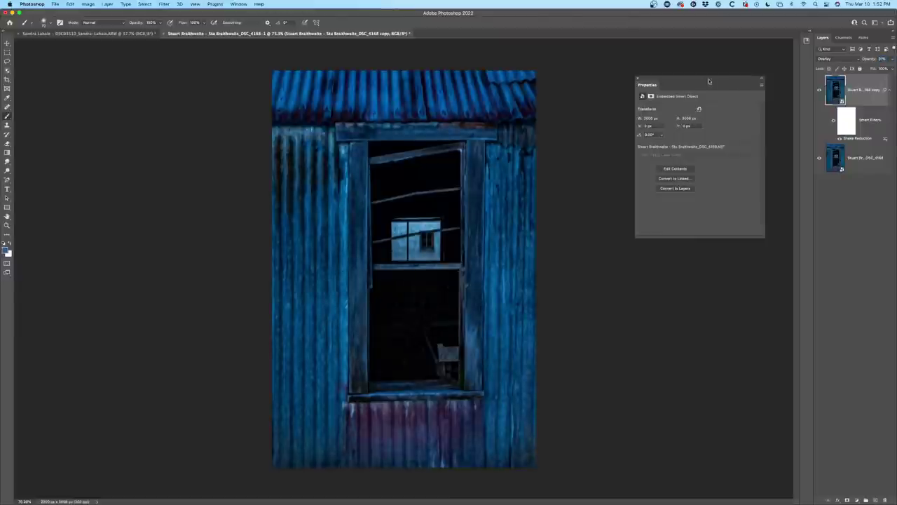
left_click(853, 84, "super")
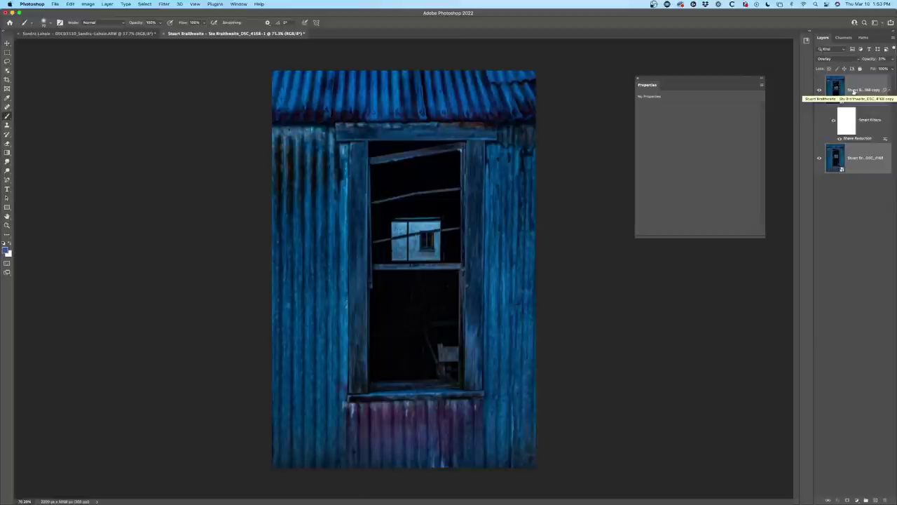
Stamp all visible layers into a new Layer 1 blended in Overlay mode.
key("super+alt+shift+e")
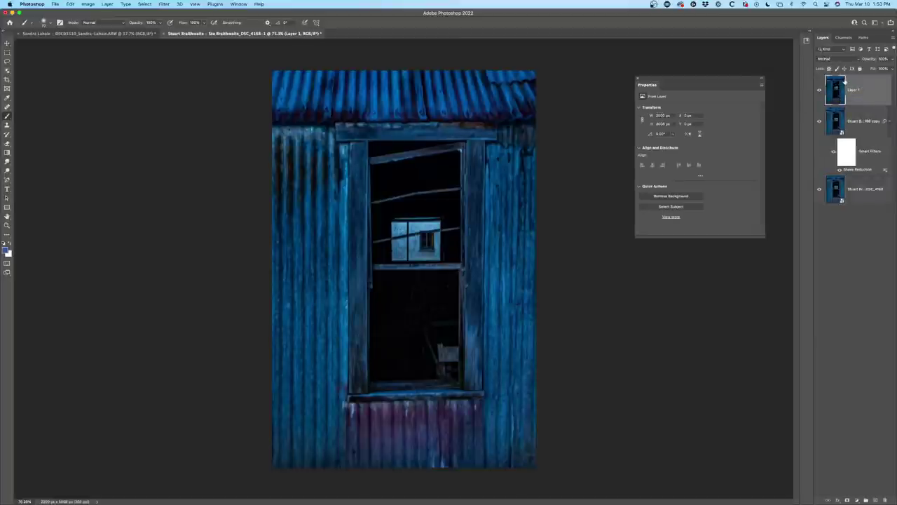
left_click(838, 56)
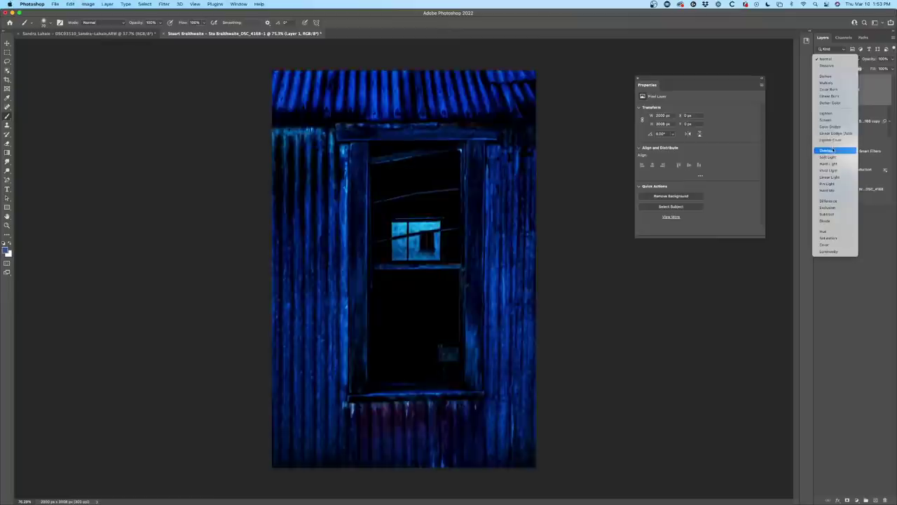
left_click(833, 150)
Apply a High Pass filter with a radius of about 6.3 pixels to Layer 1.
left_click(163, 4)
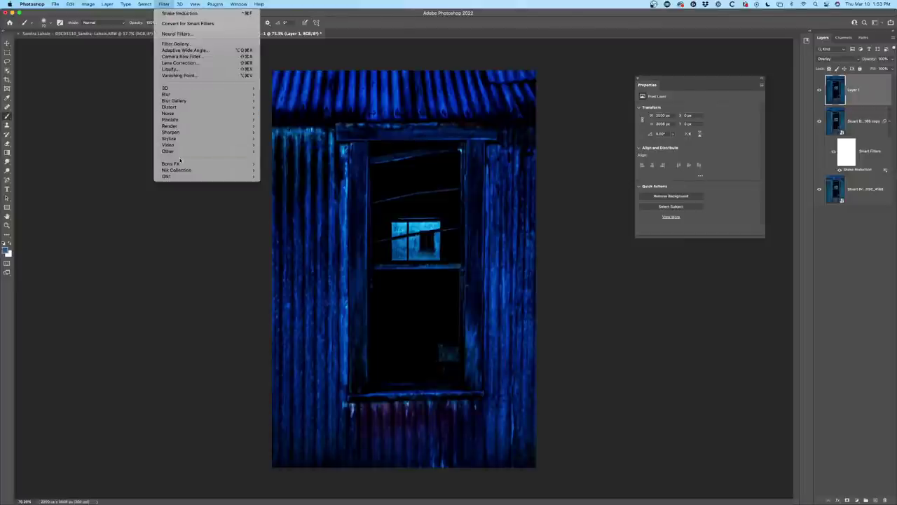
mouse_move(180, 152)
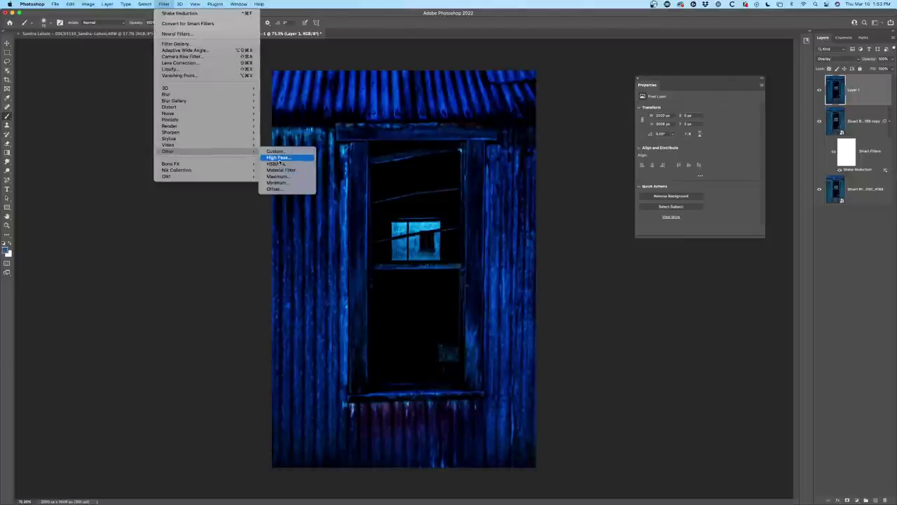
left_click(279, 159)
left_click_drag(427, 135, 575, 103)
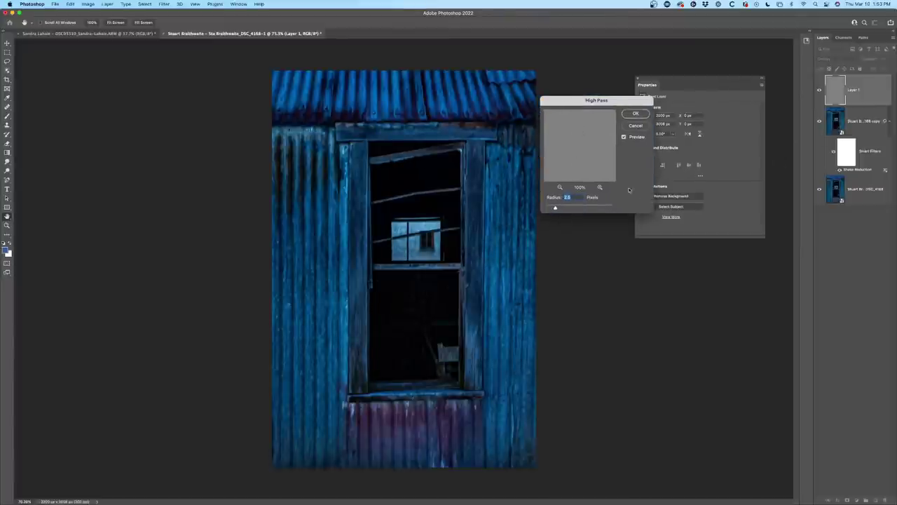
mouse_move(555, 207)
left_mouse_down()
mouse_move(547, 209)
mouse_move(559, 209)
left_mouse_up()
left_click_drag(565, 208, 564, 209)
left_click(636, 113)
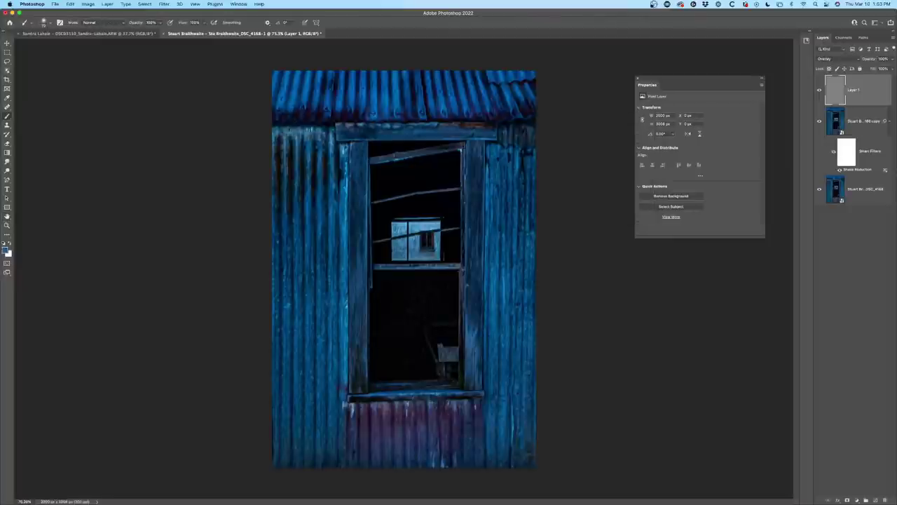
Compare the photo with Layer 1 and the smart object copy toggled on and off.
left_click(818, 90)
left_click(819, 91)
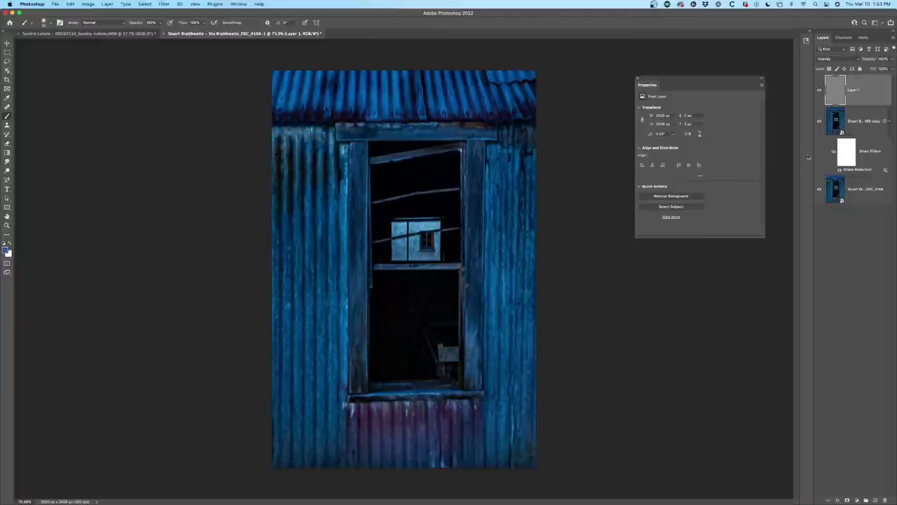
left_click(820, 120)
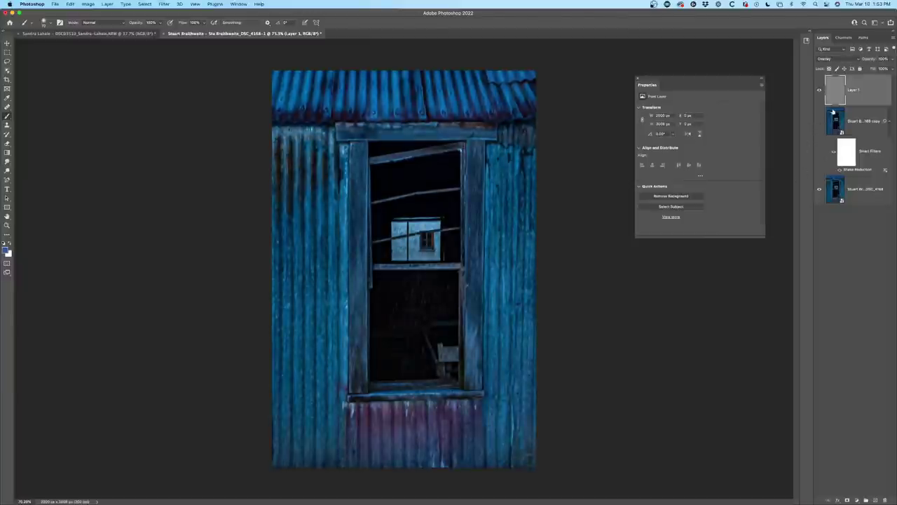
left_click(819, 90)
left_click(819, 90)
left_click(819, 90)
left_click(819, 90)
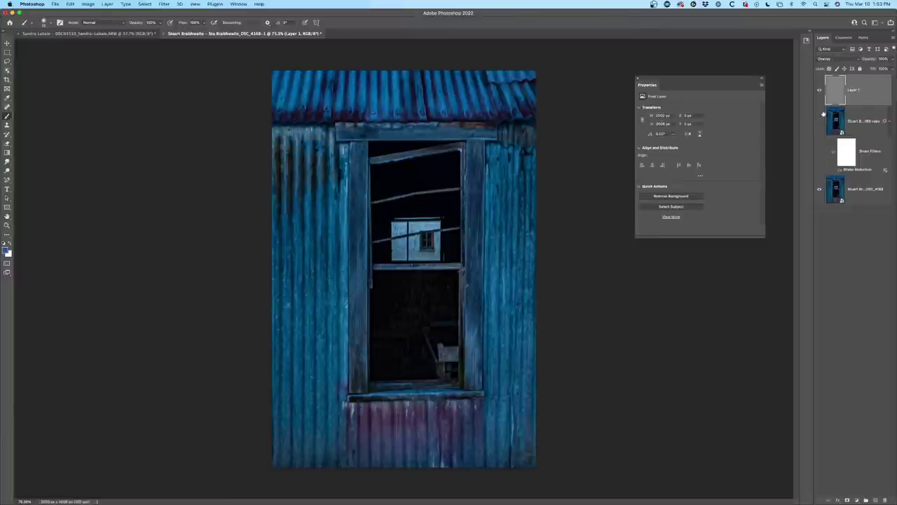
left_click(820, 120)
left_click(819, 91)
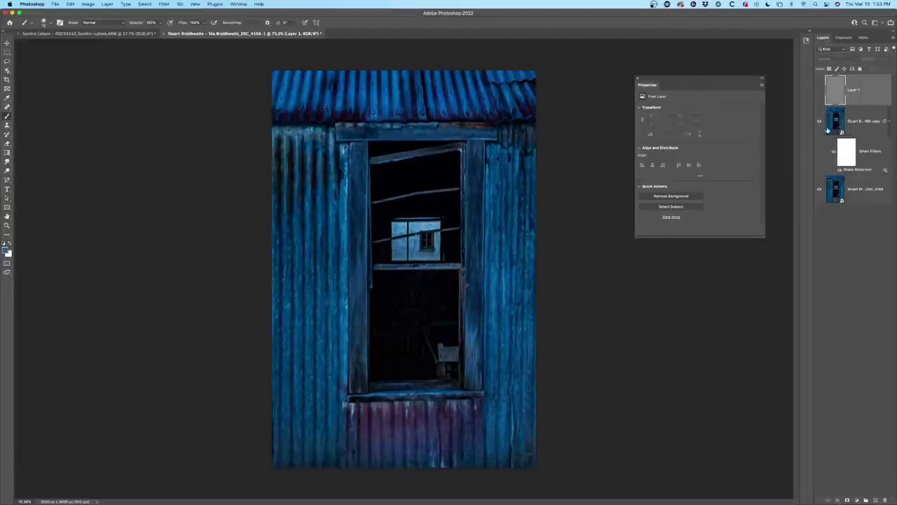
left_click(820, 121)
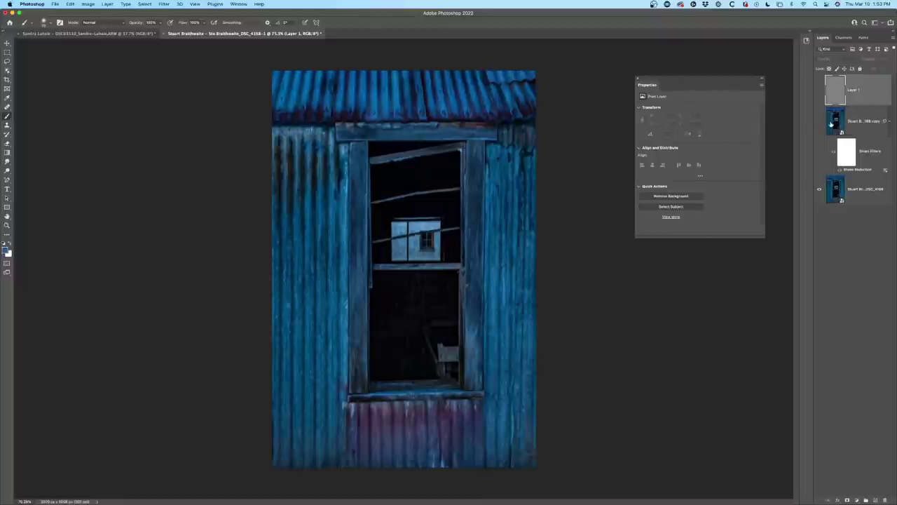
left_click(819, 90)
left_click(819, 121)
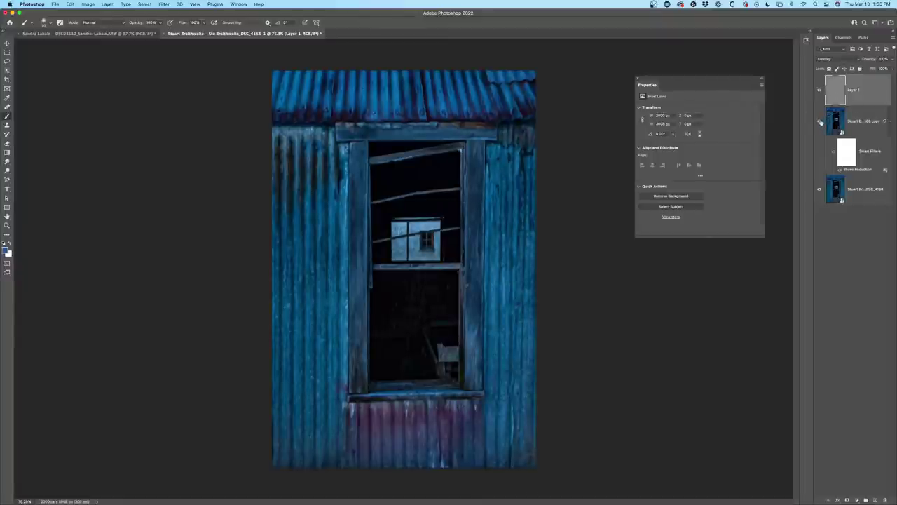
left_click(821, 122)
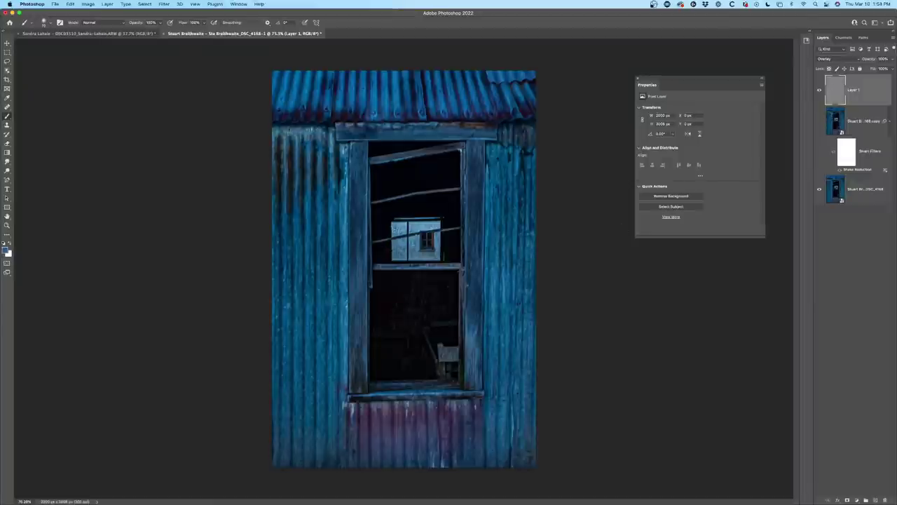
scroll(421, 215, "up", 3)
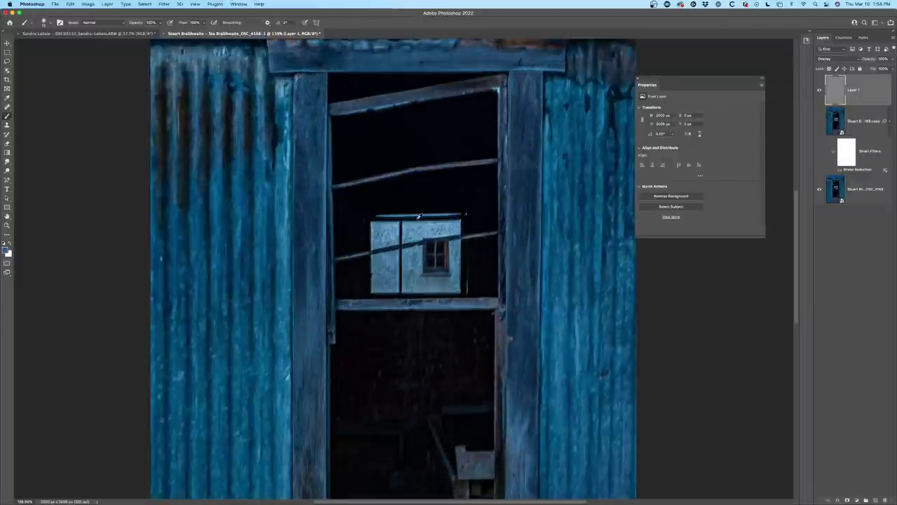
scroll(443, 216, "down", 3)
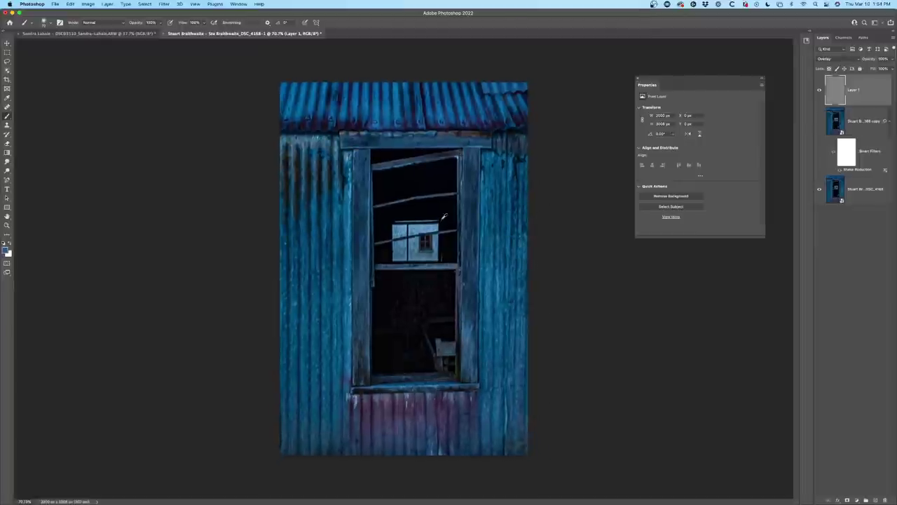
scroll(443, 216, "up", 2)
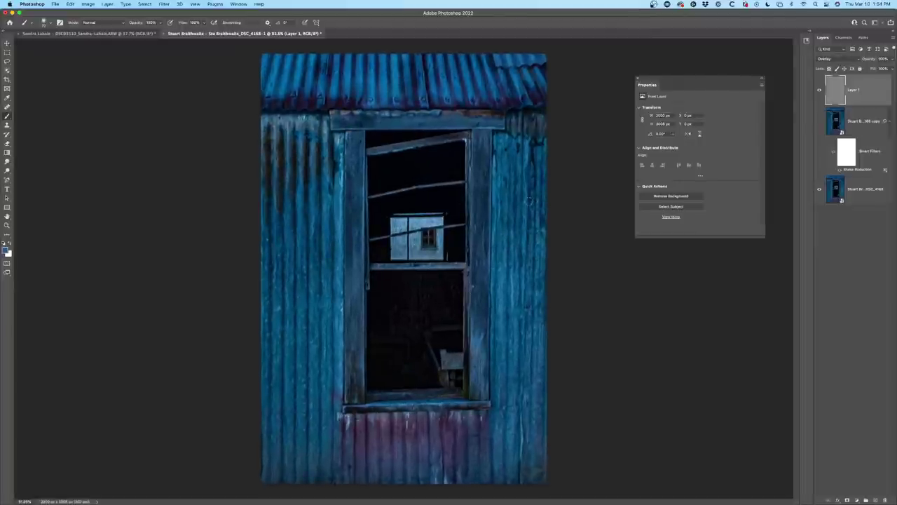
scroll(485, 215, "down", 1)
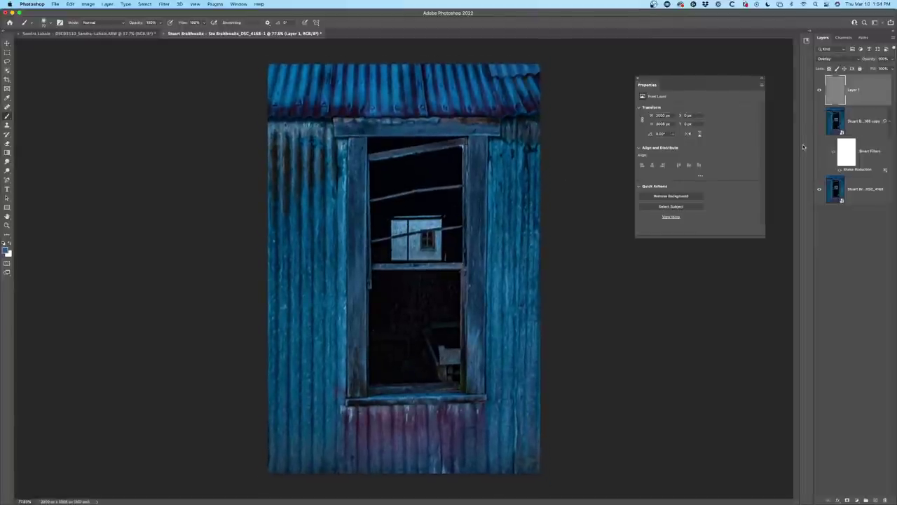
Show the smart object copy again, set its opacity to 50 then nudge it higher.
left_click(819, 122)
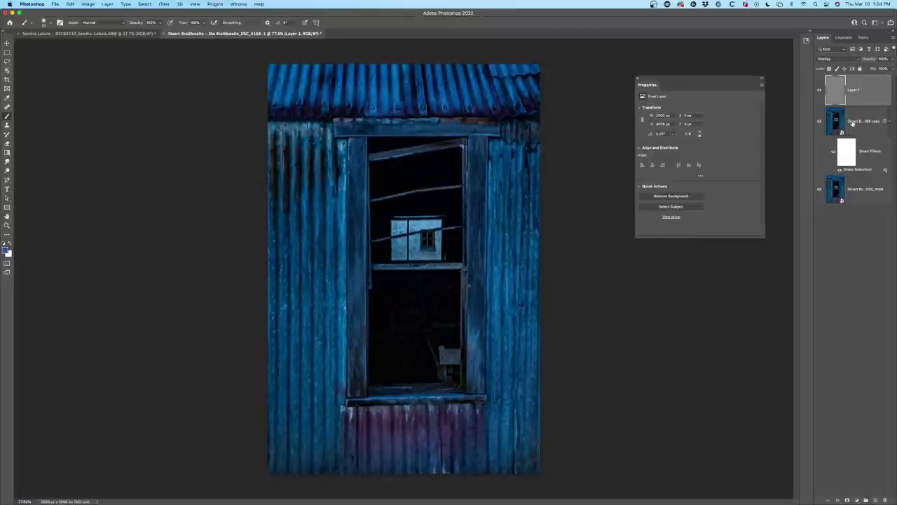
left_click(865, 122)
left_click(871, 61)
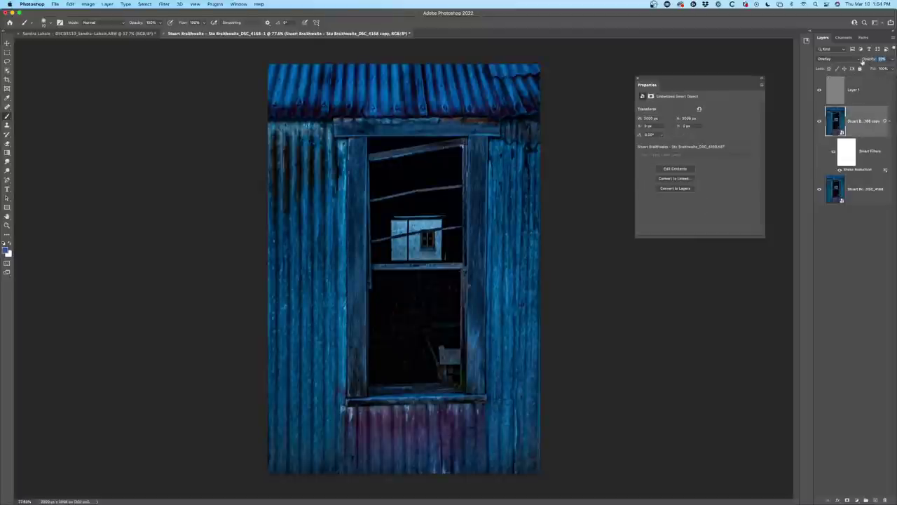
type("50")
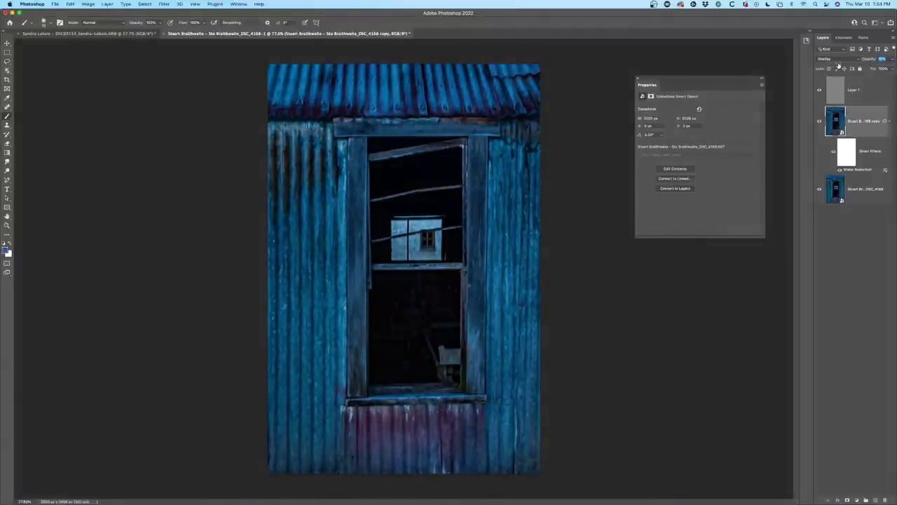
key("shift+Up")
key("shift+Up")
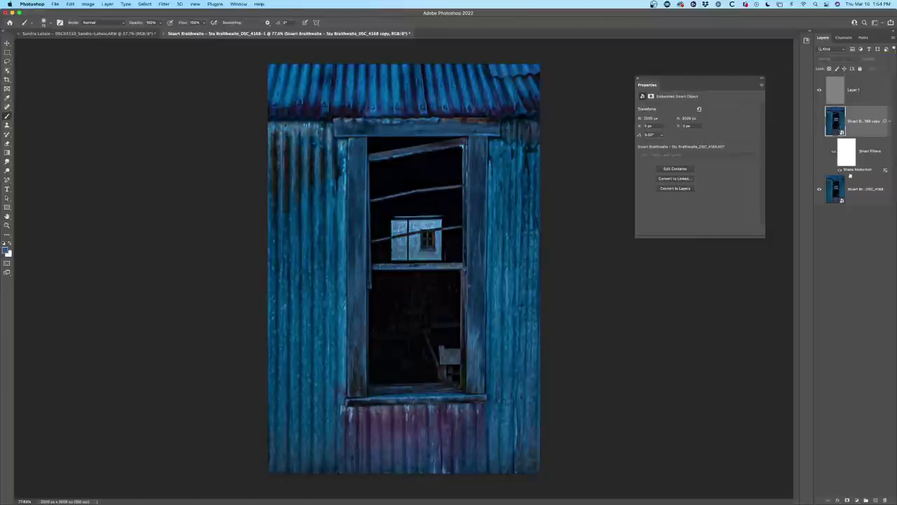
key("super+minus")
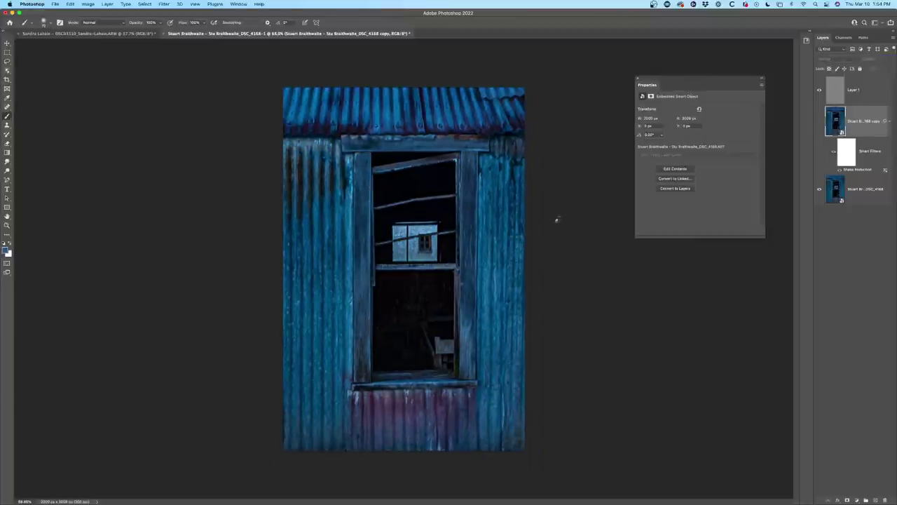
left_click(857, 97)
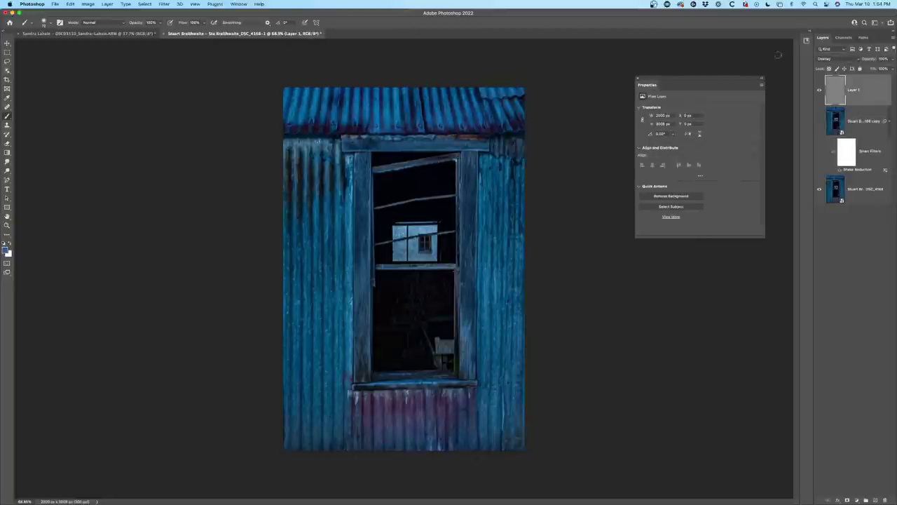
Add a Gradient Map adjustment layer above Layer 1, tinting the photo blue-to-white.
left_click(856, 500)
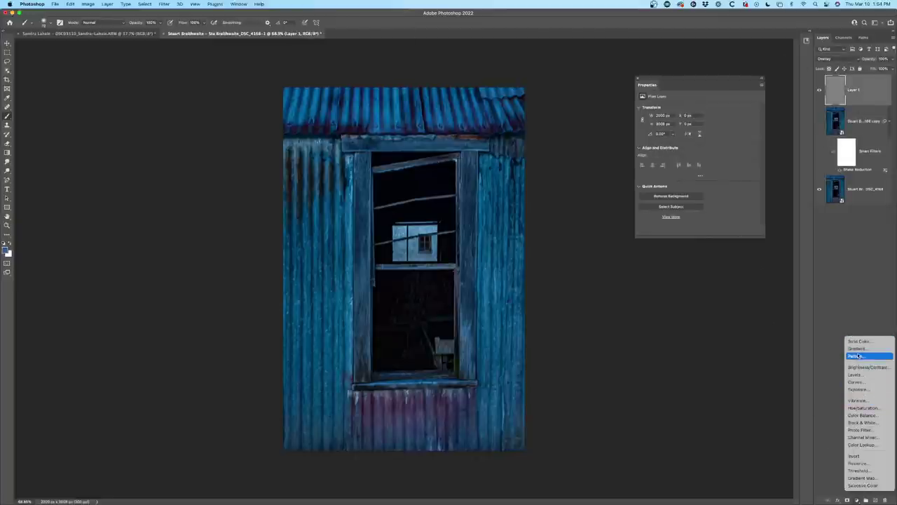
left_click(860, 478)
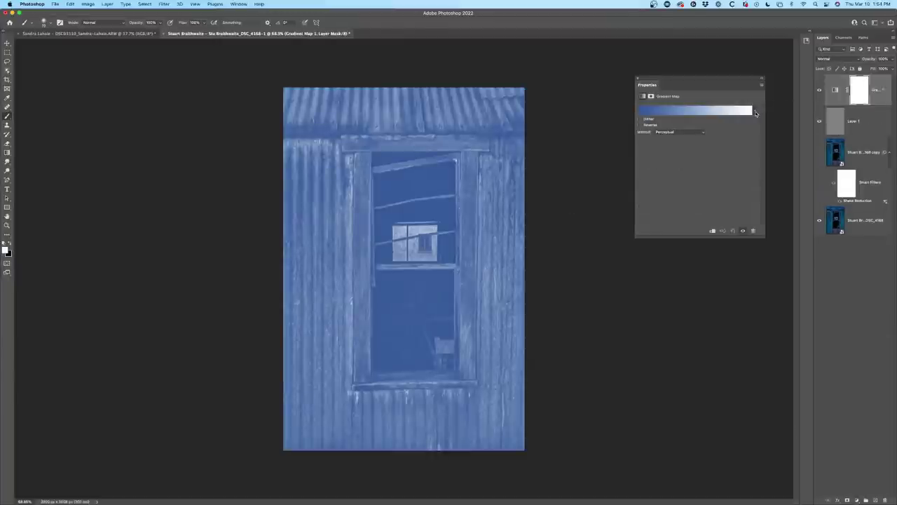
left_click(828, 59)
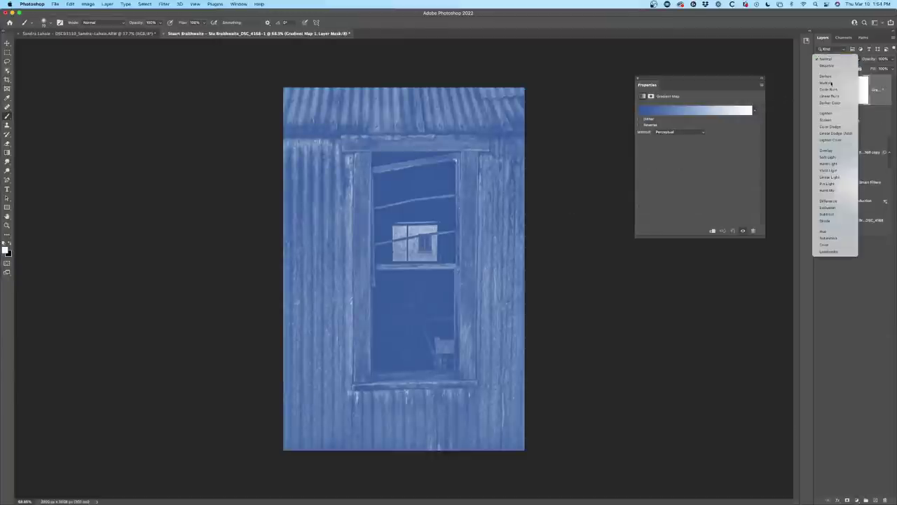
Set the Gradient Map to Color blending and reveal the Legacy Photographic Toning presets.
left_click(830, 244)
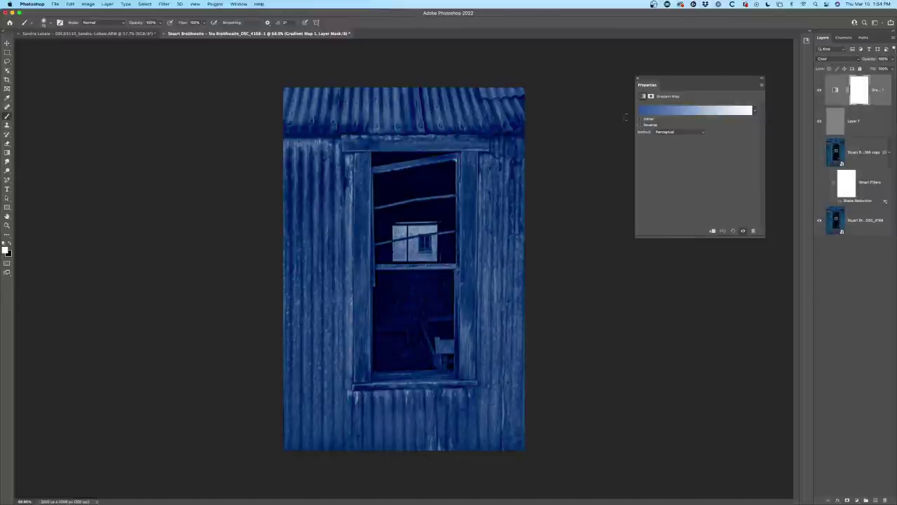
left_click(755, 111)
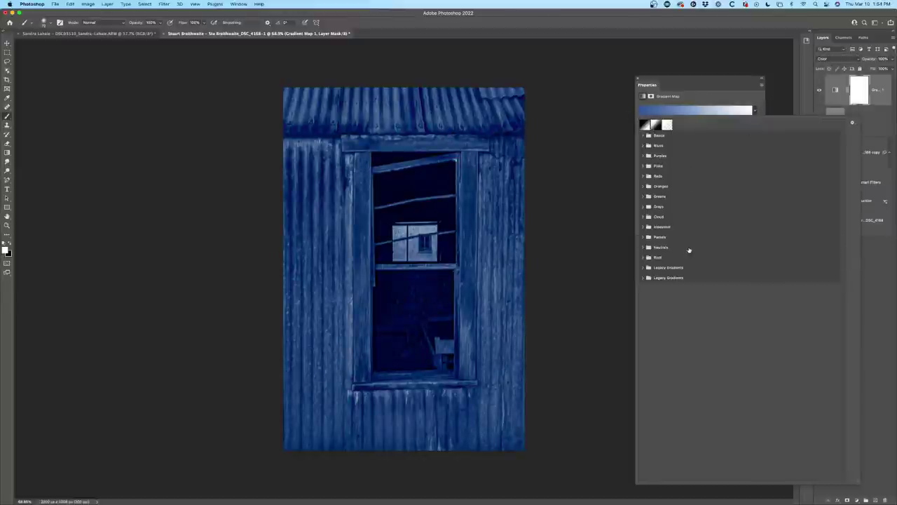
left_click(643, 267)
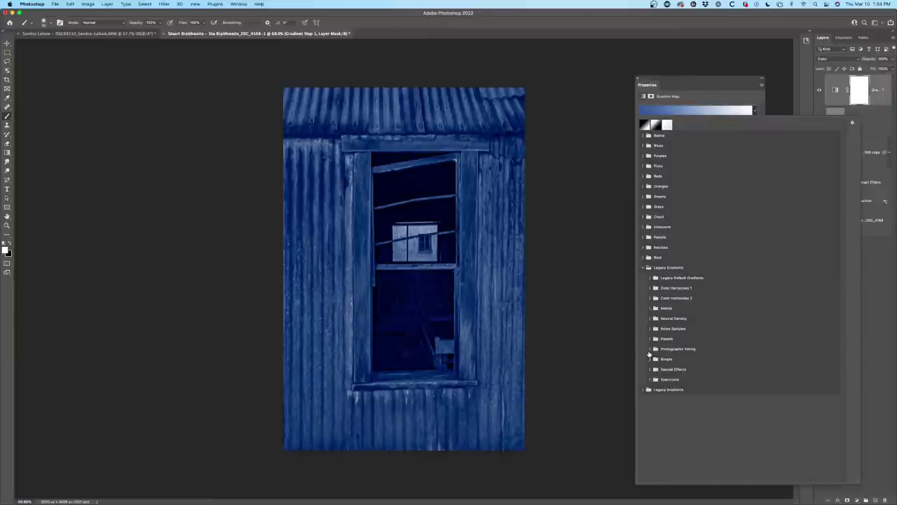
left_click(649, 349)
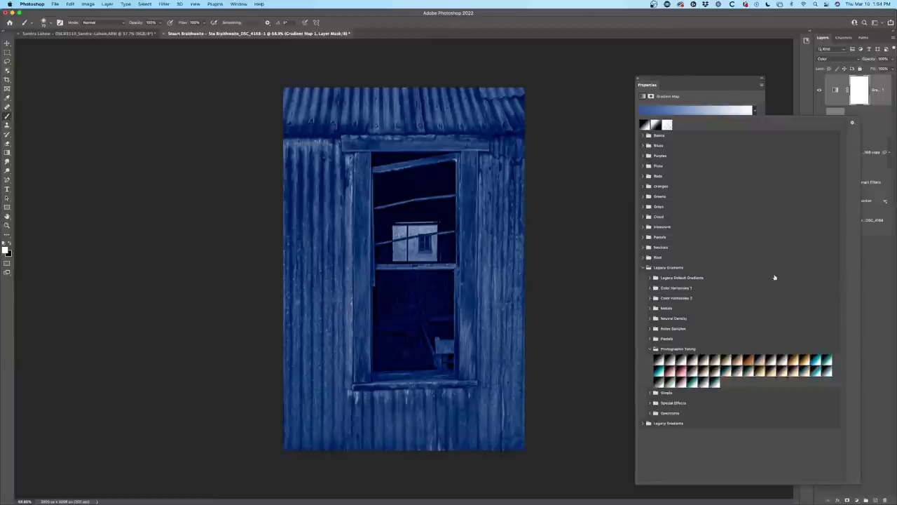
Try the Photographic Toning presets, settle on teal, and lower the layer's opacity.
left_click(704, 360)
left_click(771, 361)
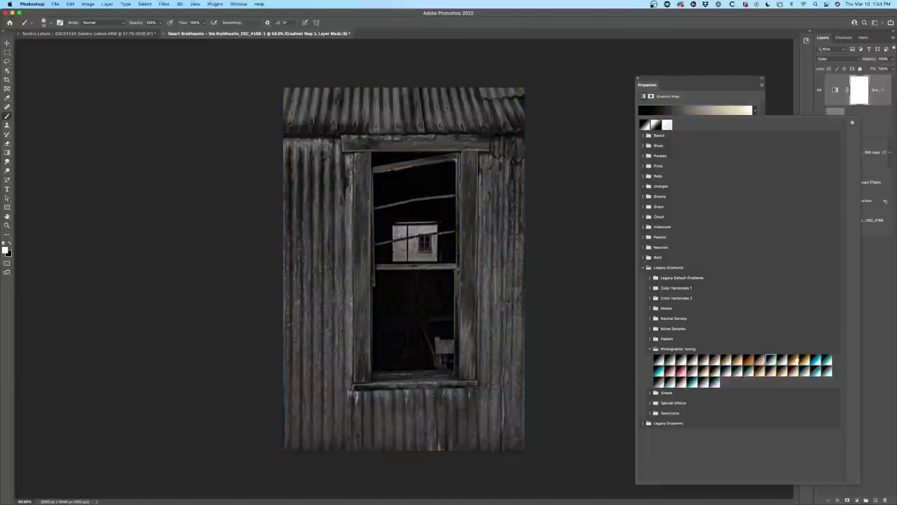
left_click(794, 360)
left_click(816, 362)
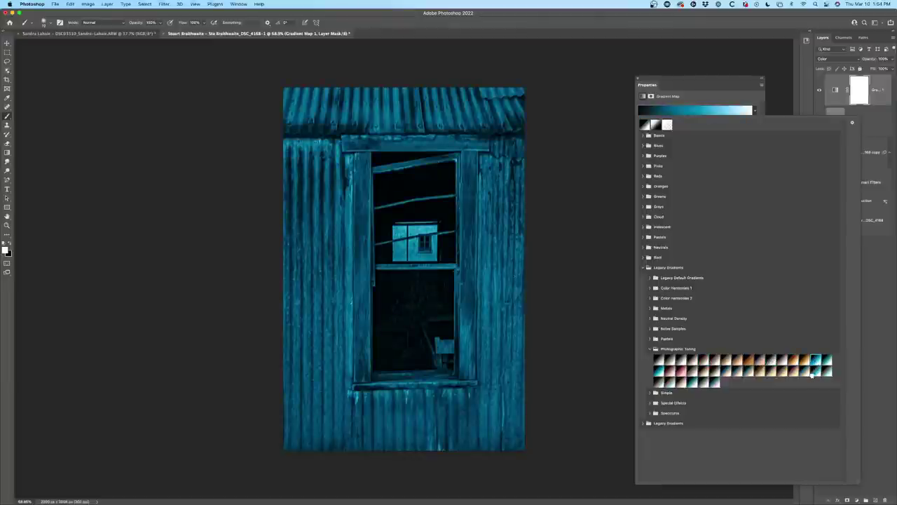
left_click(811, 373)
left_click(794, 372)
left_click(824, 370)
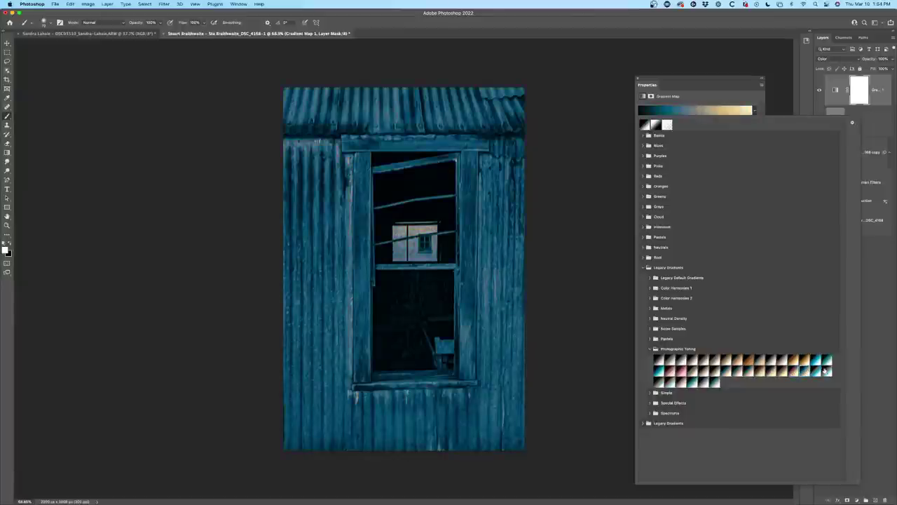
left_click(811, 372)
left_click(798, 372)
left_click(783, 374)
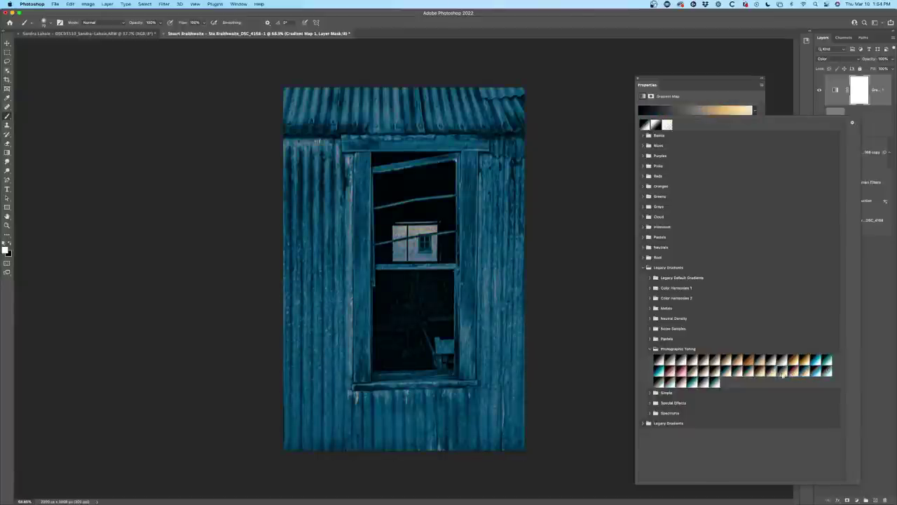
left_click(747, 379)
left_click(713, 371)
left_click(711, 373)
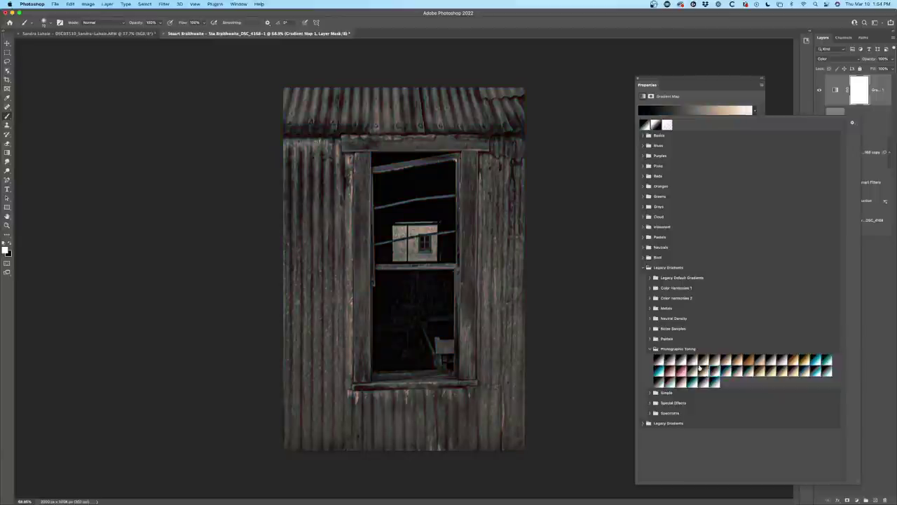
left_click(698, 363)
left_click(681, 372)
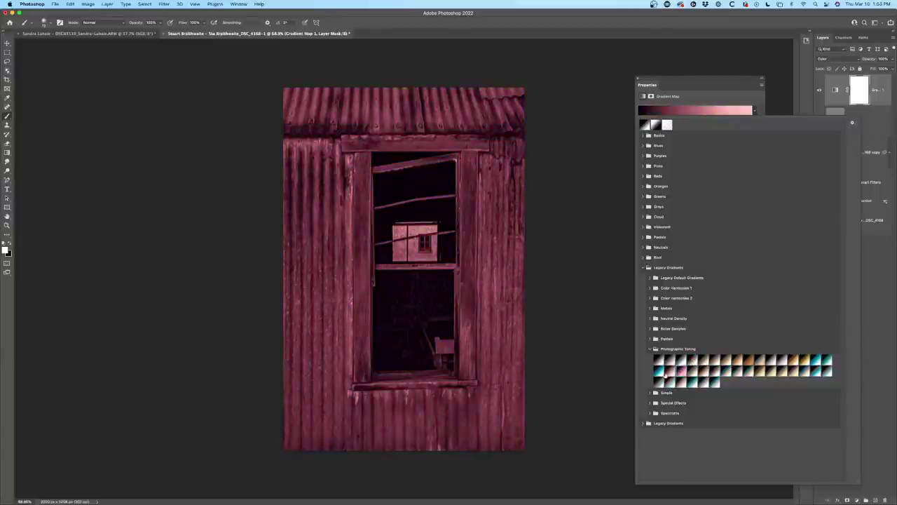
left_click(663, 376)
left_click(660, 386)
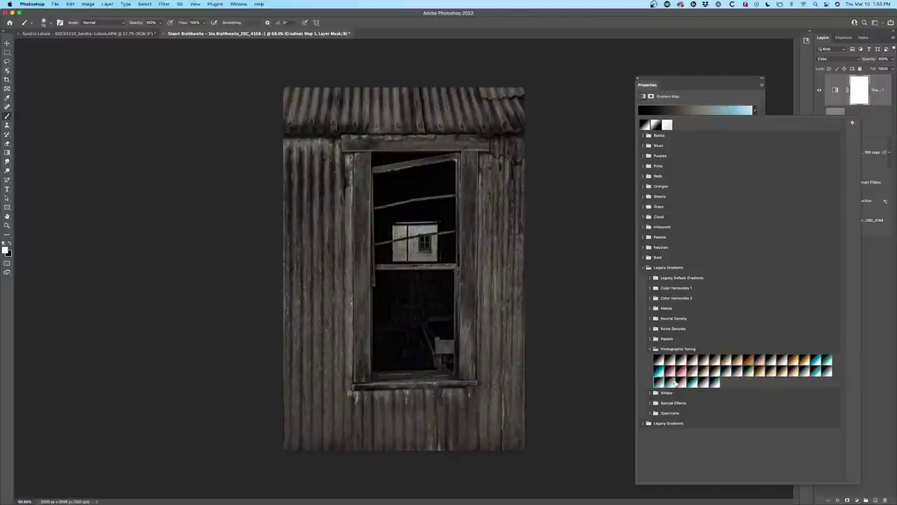
left_click(676, 383)
left_click(692, 382)
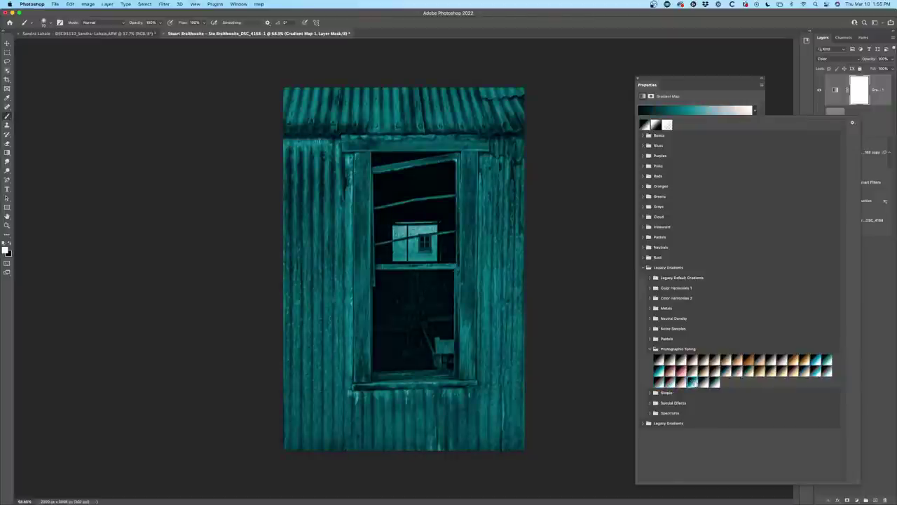
left_click(704, 383)
left_click(692, 383)
left_click(708, 83)
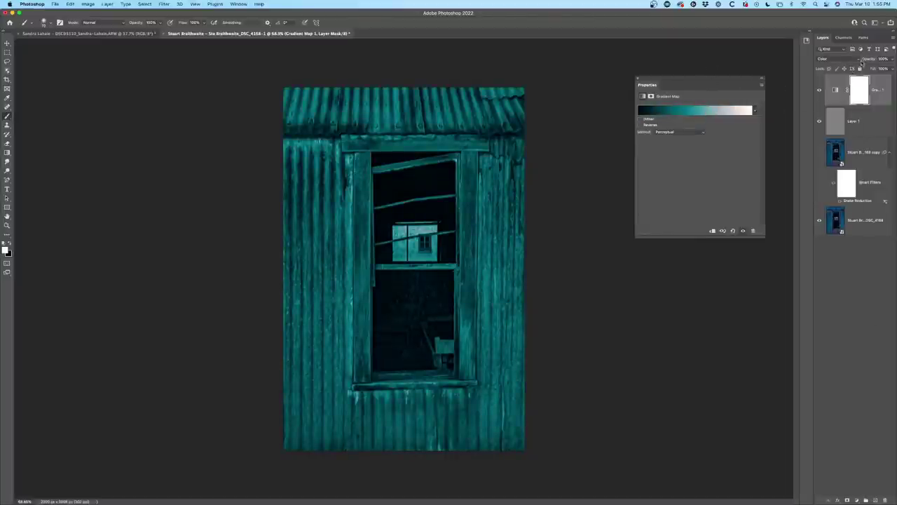
left_click_drag(868, 60, 589, 69)
left_click_drag(867, 61, 873, 63)
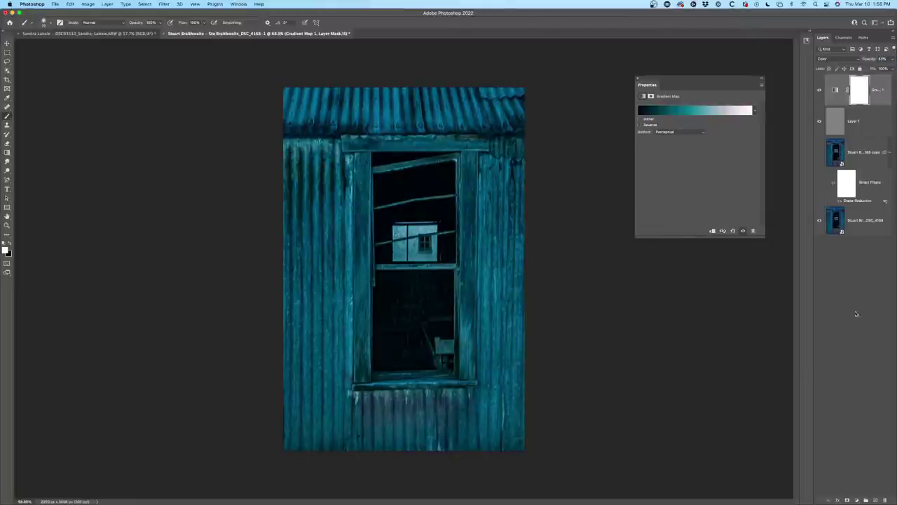
Add a Gradient Fill layer using the cream-to-brown Photographic Toning preset.
left_click(856, 499)
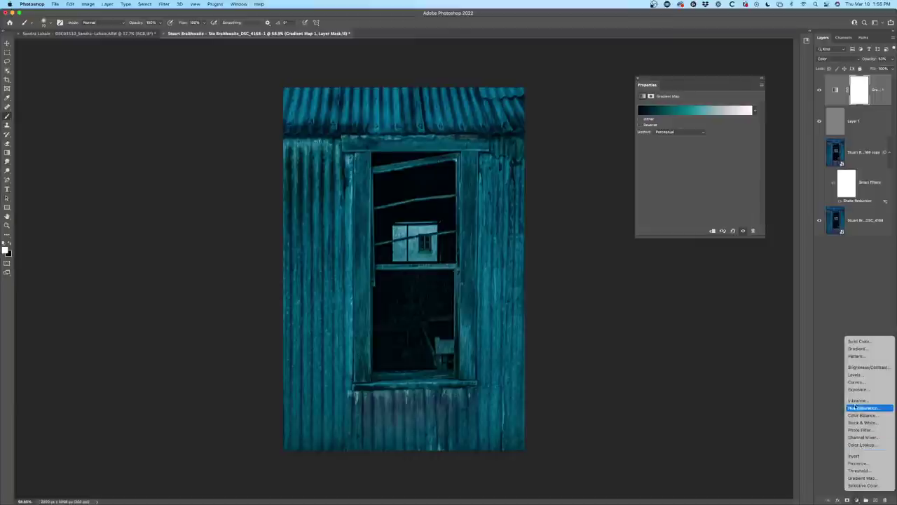
left_click(853, 349)
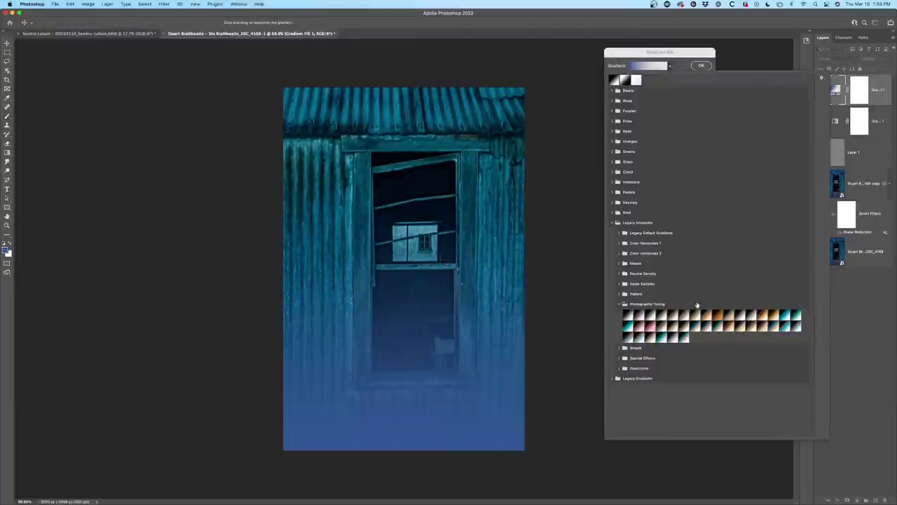
left_click(659, 327)
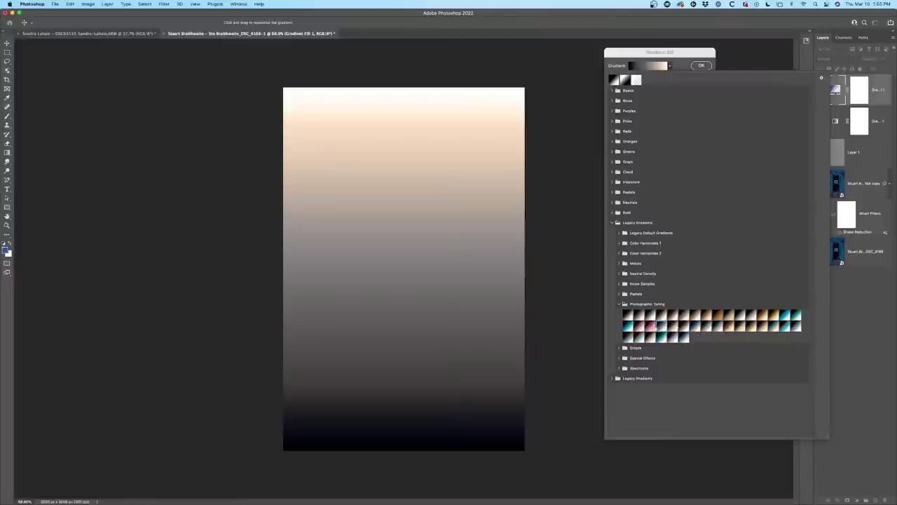
left_click(647, 325)
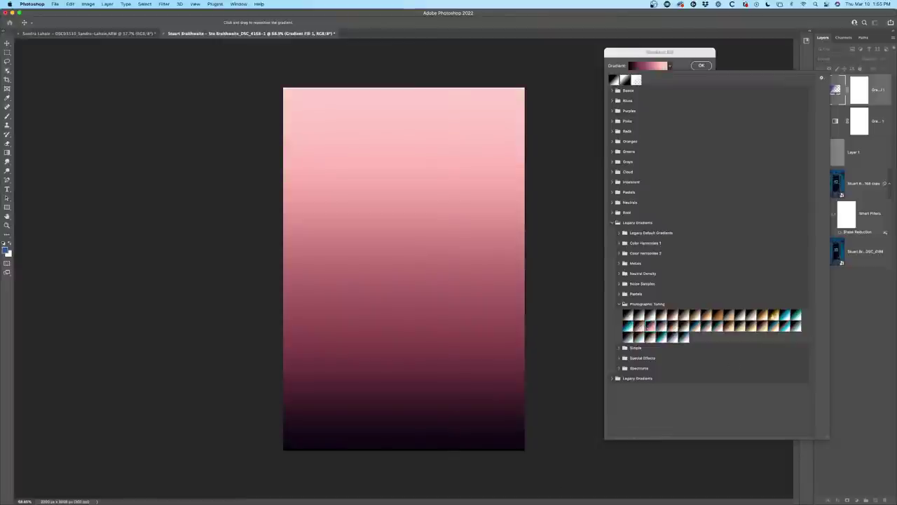
left_click(773, 315)
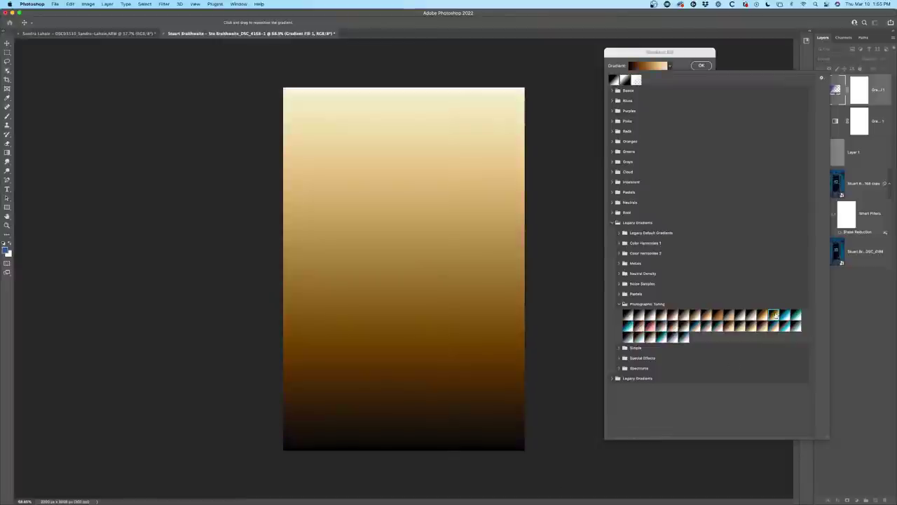
left_click(827, 33)
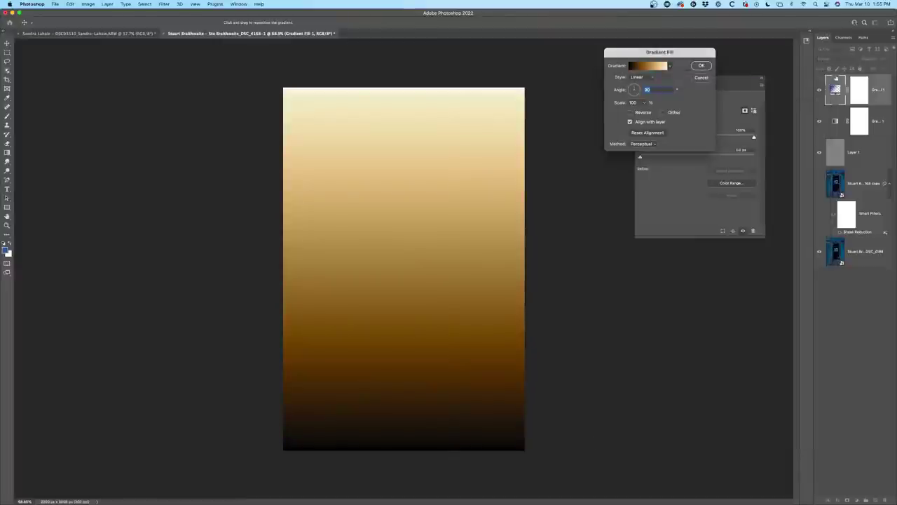
key("Return")
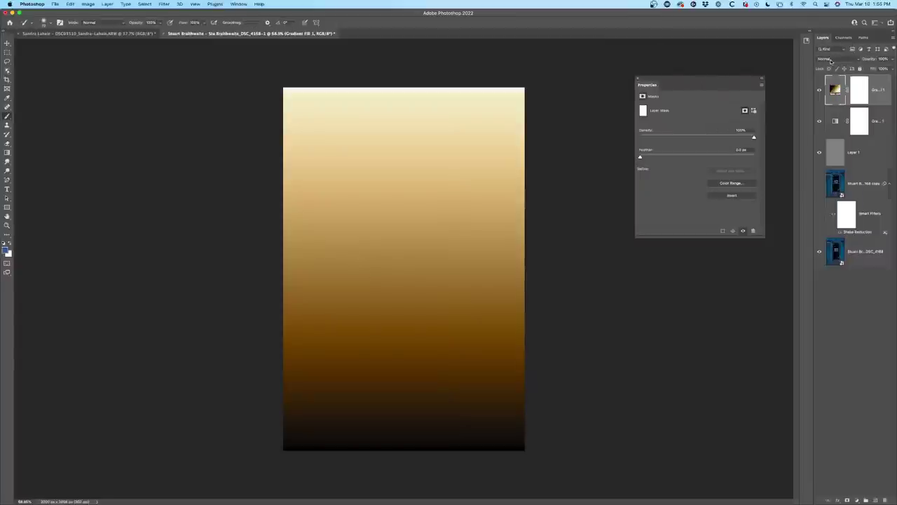
Set the gradient fill layer to Color blend mode at reduced opacity.
left_click(831, 58)
left_click(834, 245)
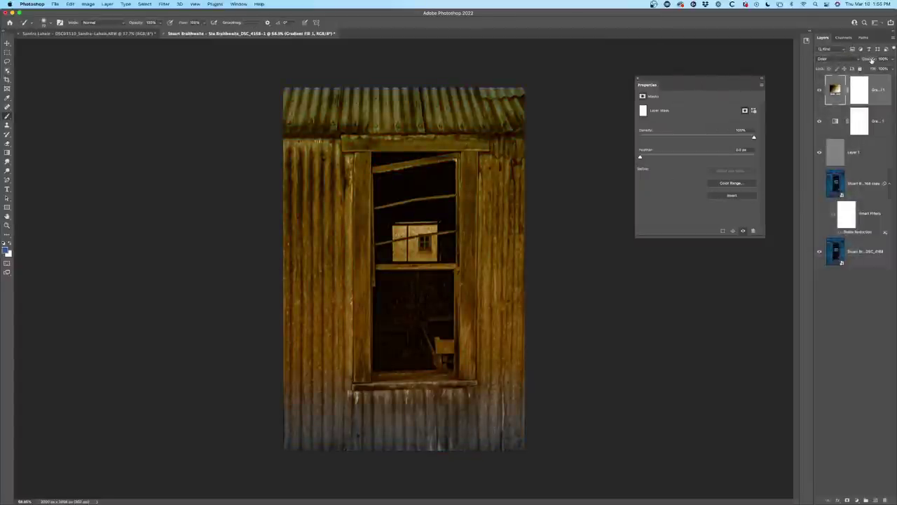
left_click_drag(870, 60, 862, 63)
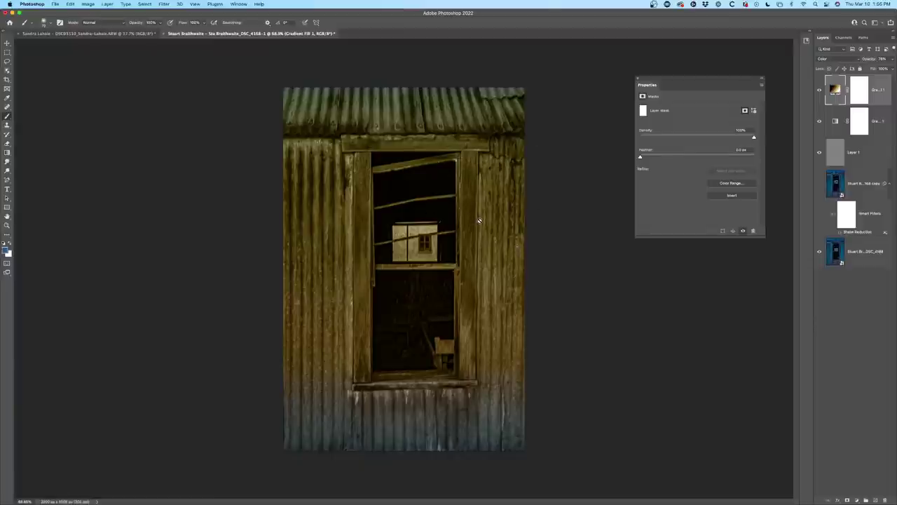
key("super+0")
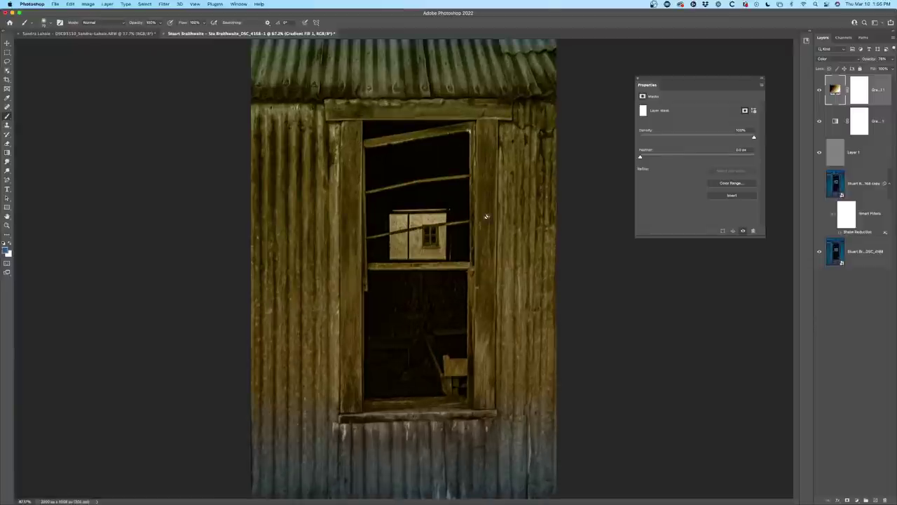
key("super+minus")
key("super+0")
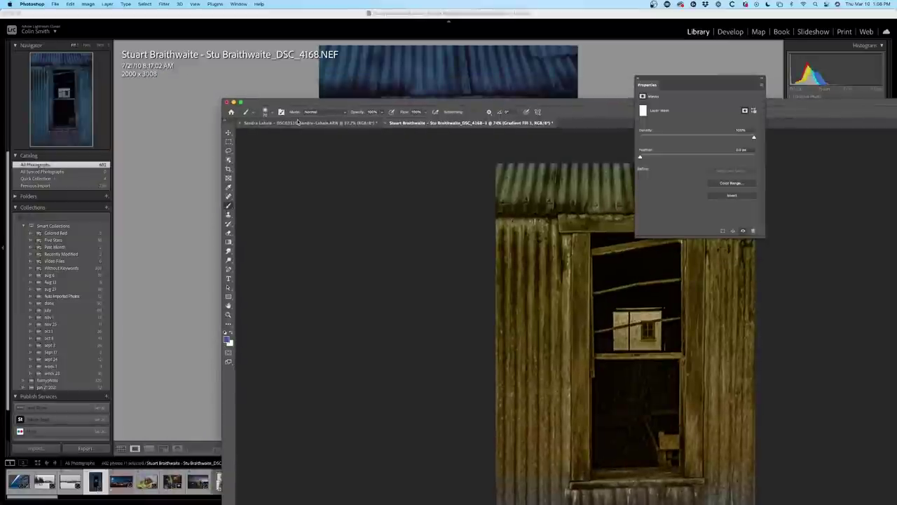
Minimize Photoshop, Lightroom and Mail, then restore Safari's Led Zeppelin IV Google results in an enlarged window.
left_click(234, 102)
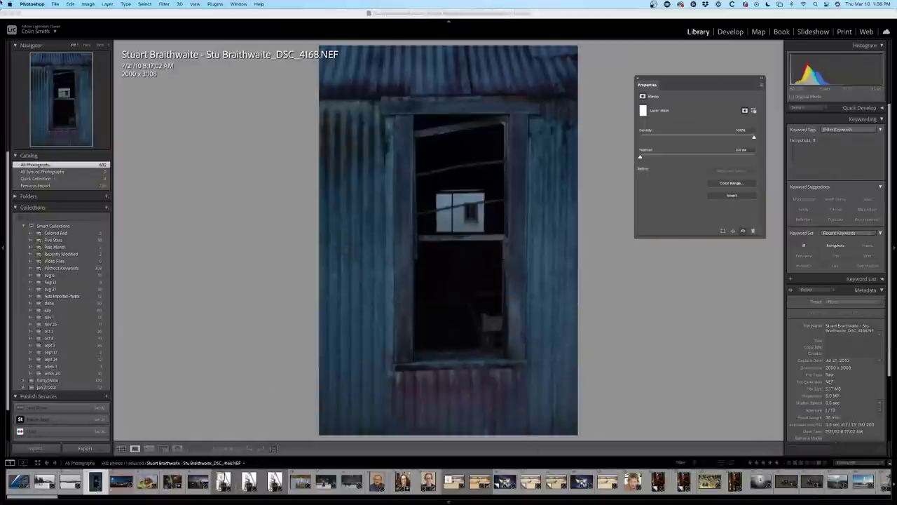
key("super+m")
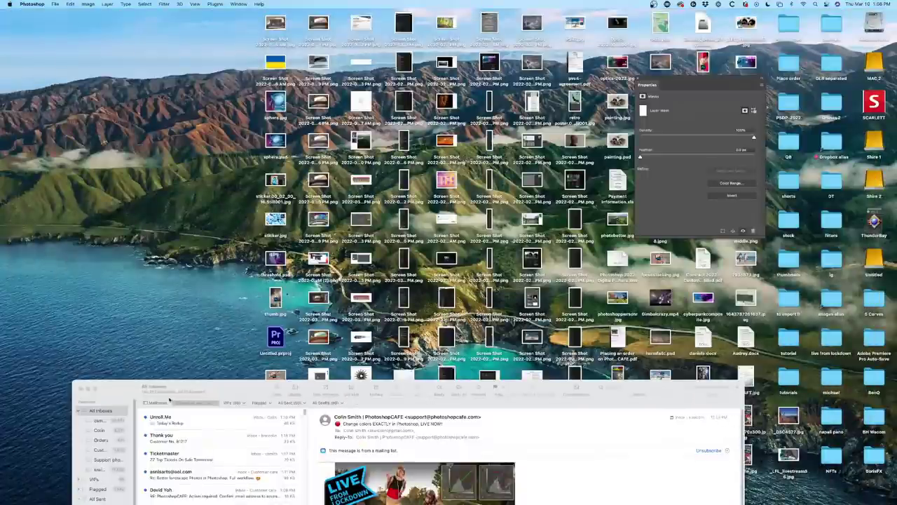
left_click(87, 389)
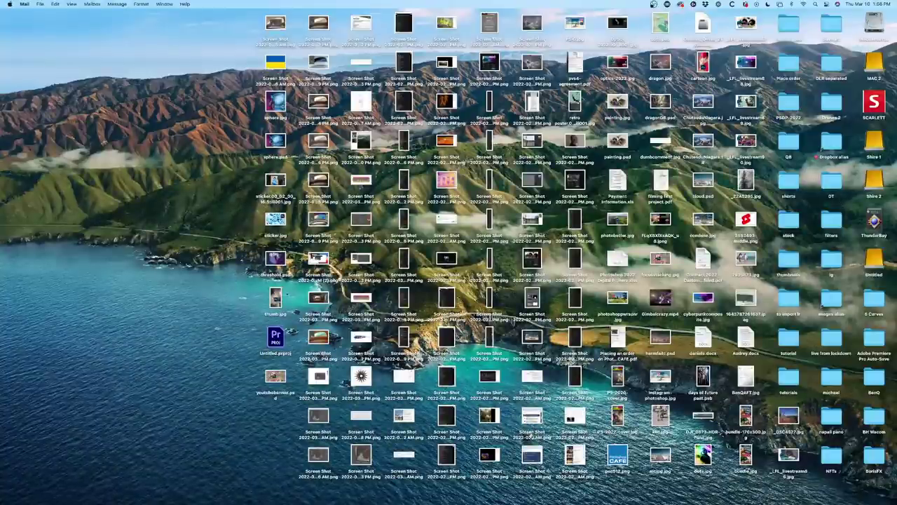
key("F11")
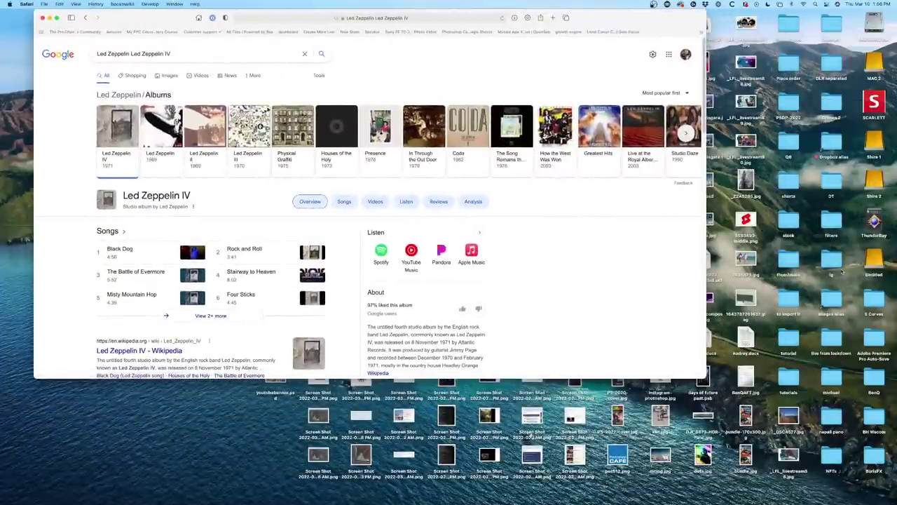
left_click_drag(705, 377, 764, 503)
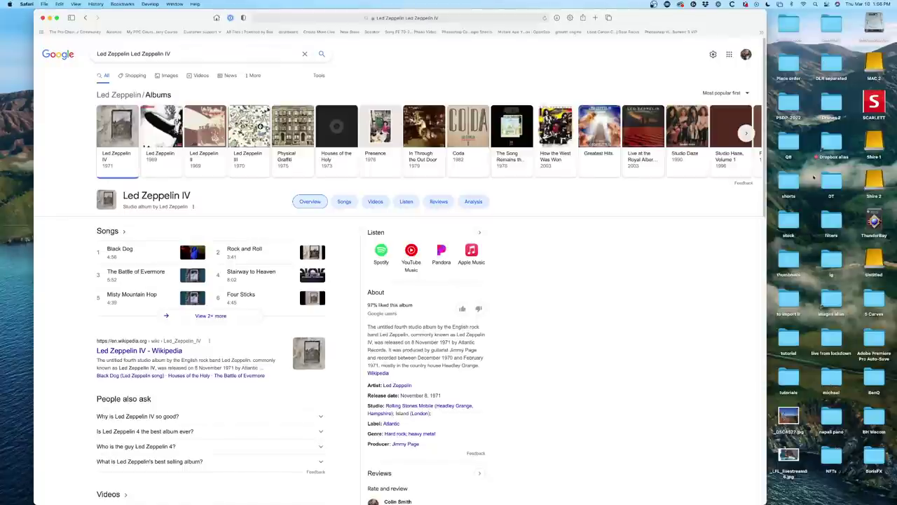
Open folder 20 under live from lockdown > portfolio and select all nine screenshots.
left_click(831, 342)
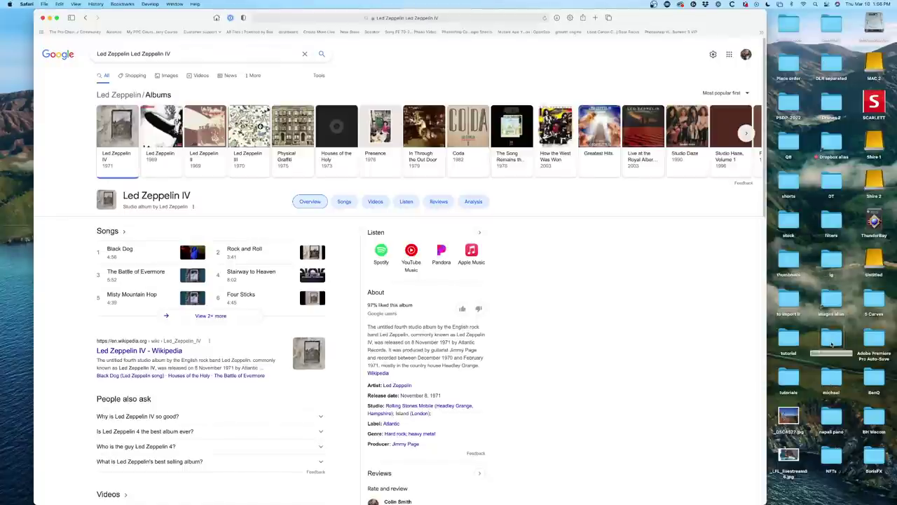
double_click(831, 342)
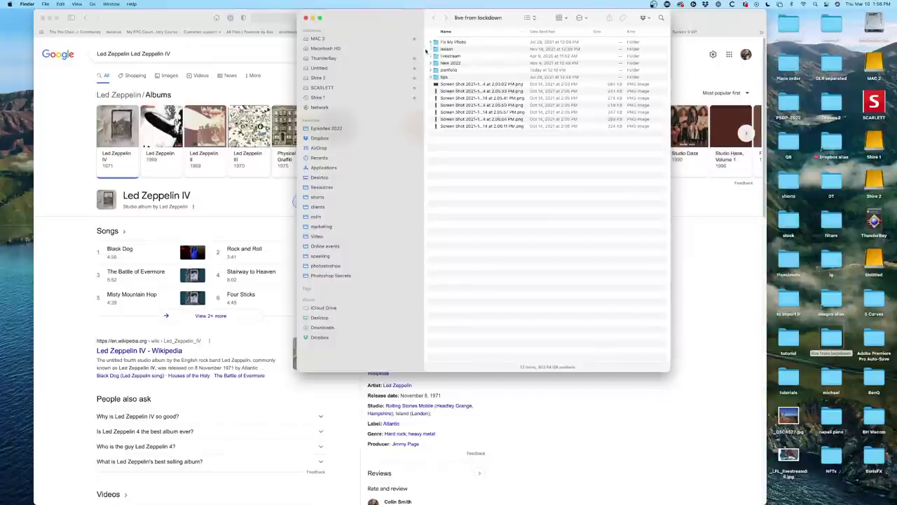
left_click(430, 70)
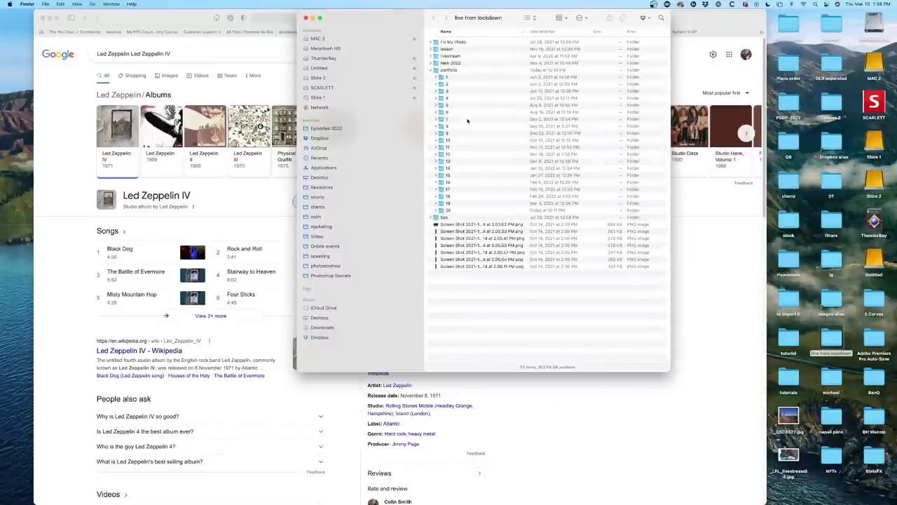
double_click(443, 210)
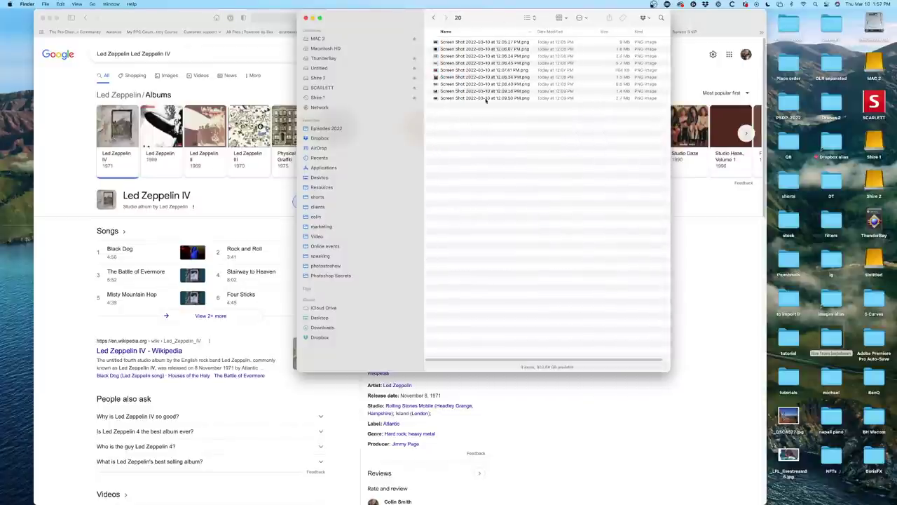
left_click_drag(486, 101, 466, 39)
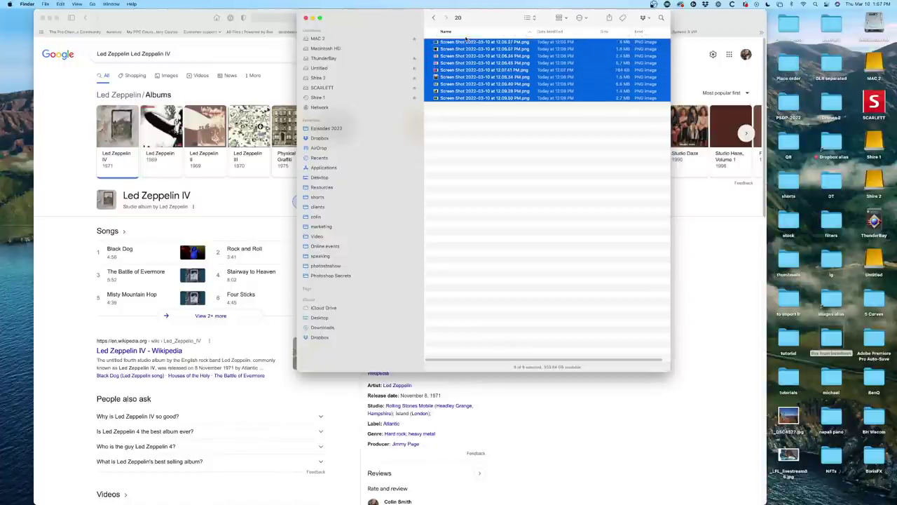
Preview the screenshots in Quick Look, enlarged to nearly fill the screen.
key("space")
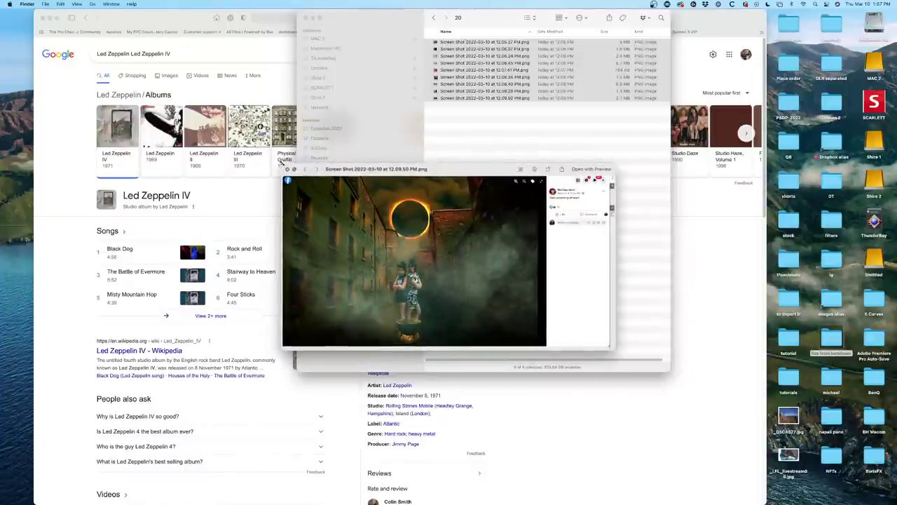
left_click_drag(283, 164, 1, 9)
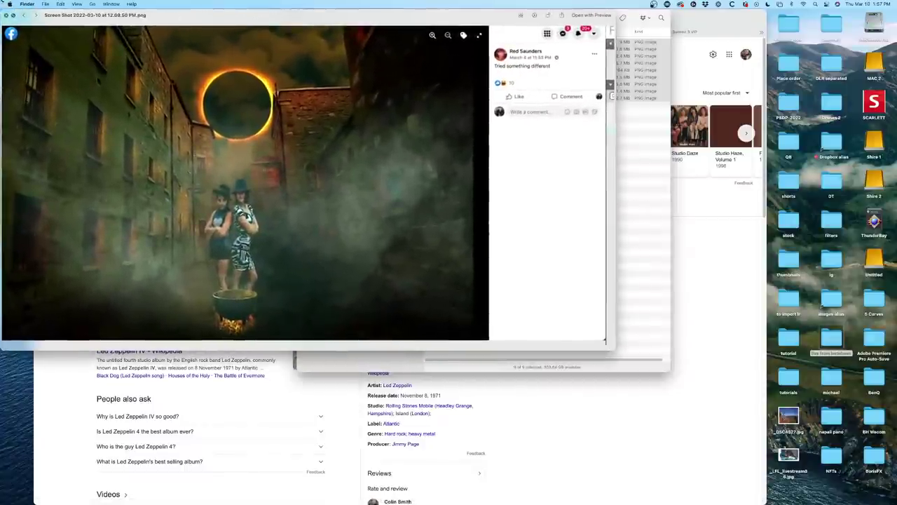
left_click_drag(609, 350, 882, 481)
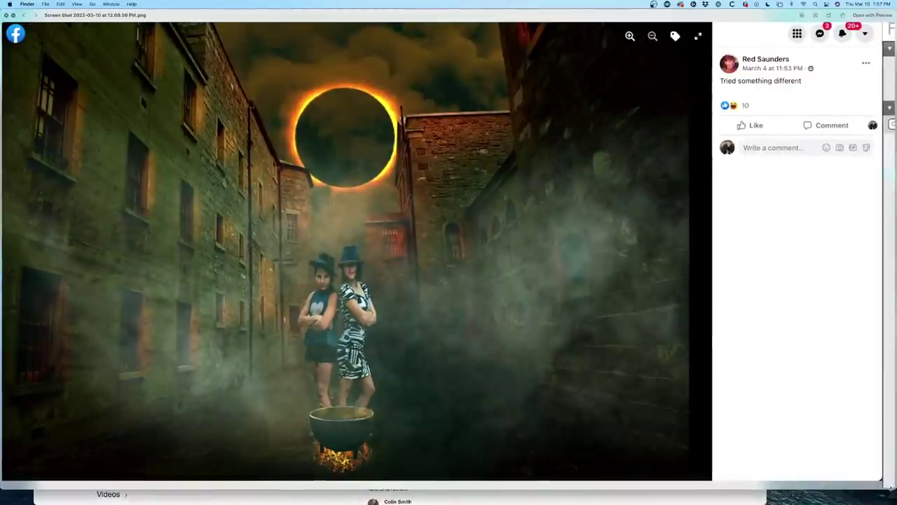
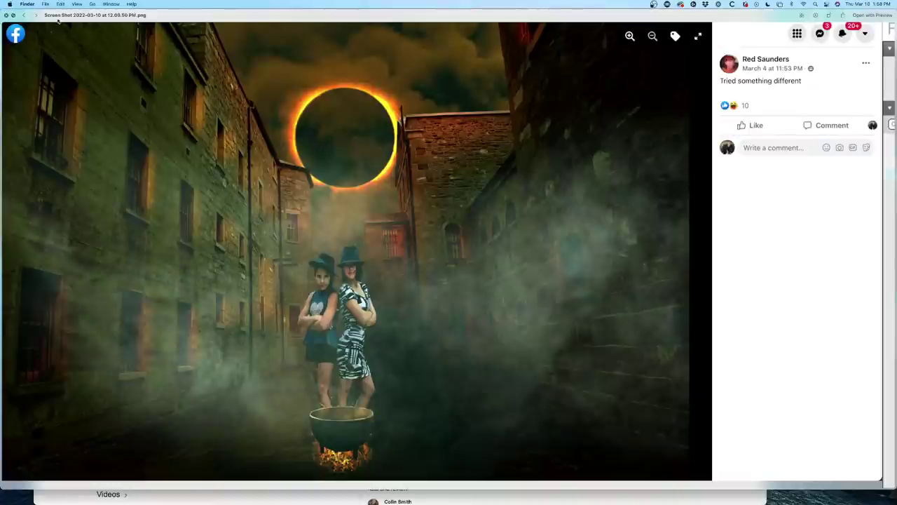
Advance Quick Look to the 'Screen Shot 2022-03-10 at 12.09.28 PM.png' artwork post.
left_click(35, 15)
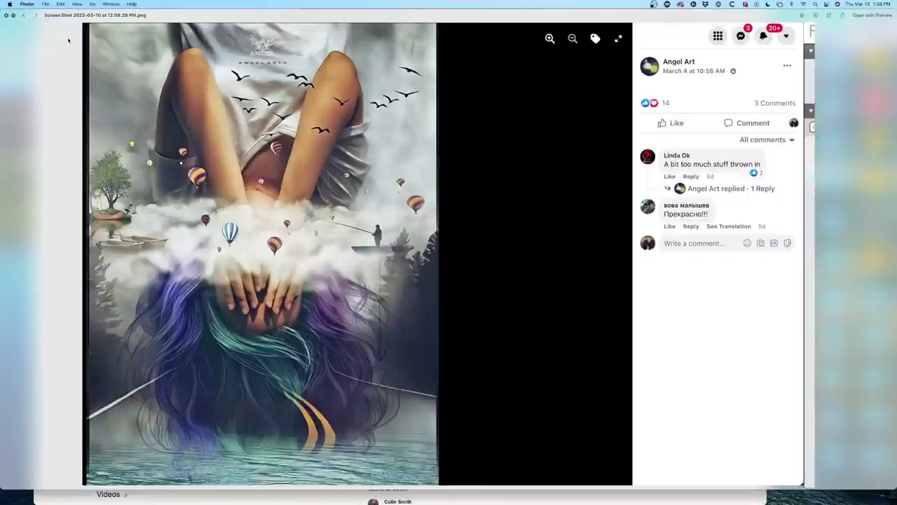
Compare the 12.08.40 and 12.08.34 lighthouse screenshots, then finish on the 12.07.41 Women's Day one.
left_click(37, 16)
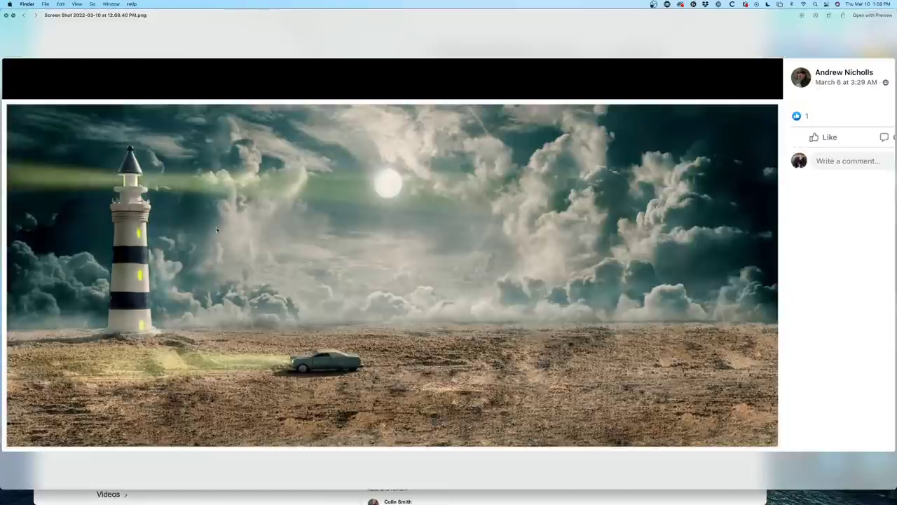
key("Left")
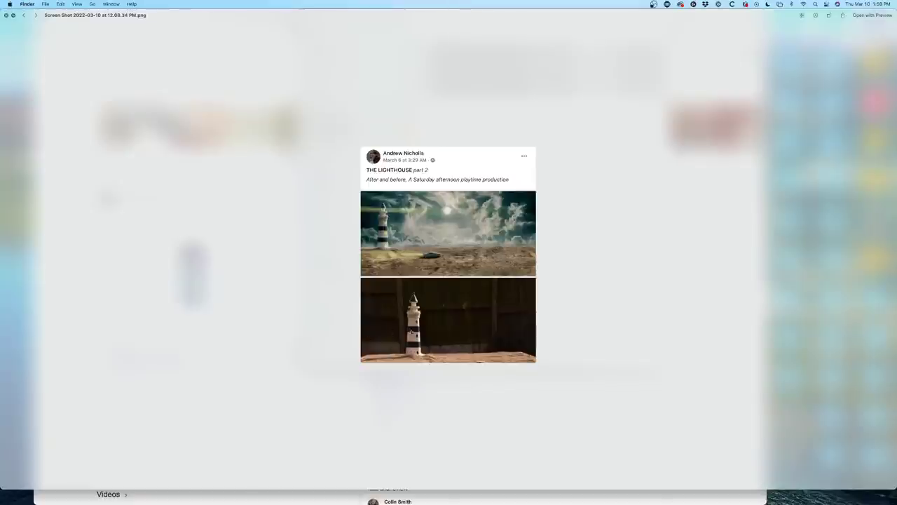
key("Right")
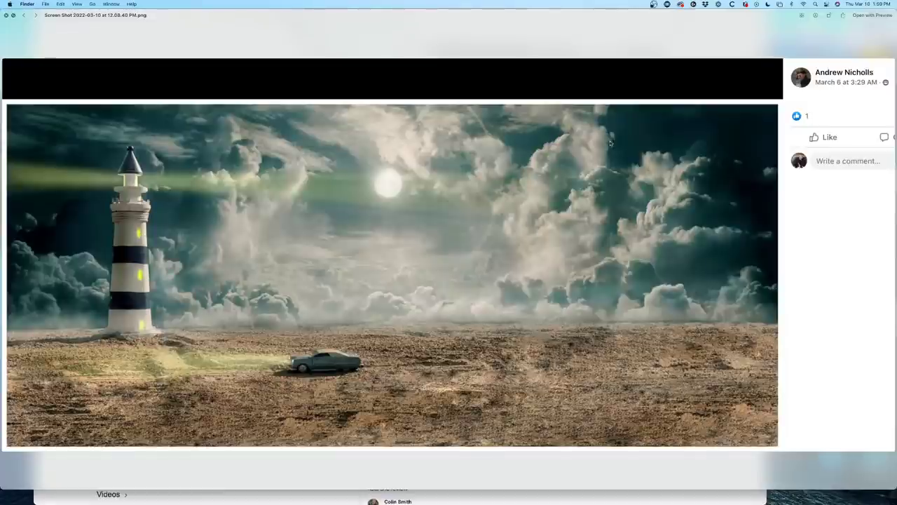
left_click(36, 15)
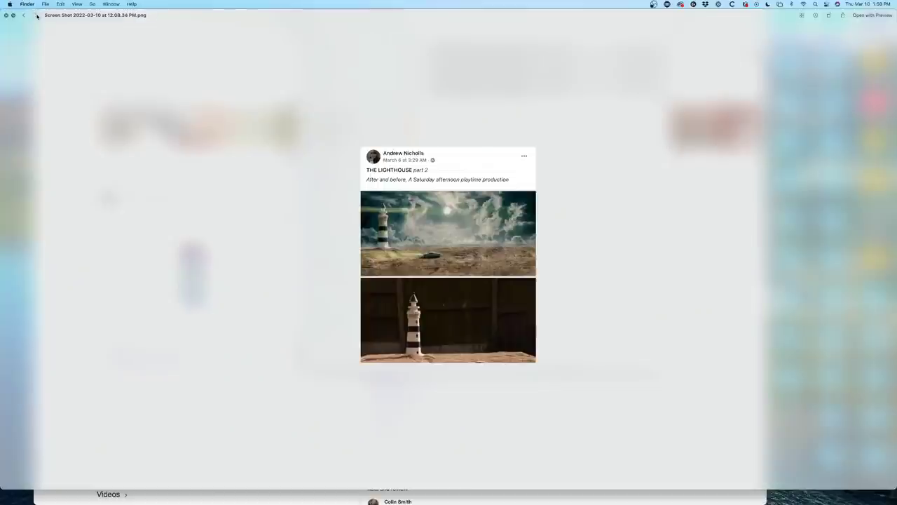
left_click(36, 16)
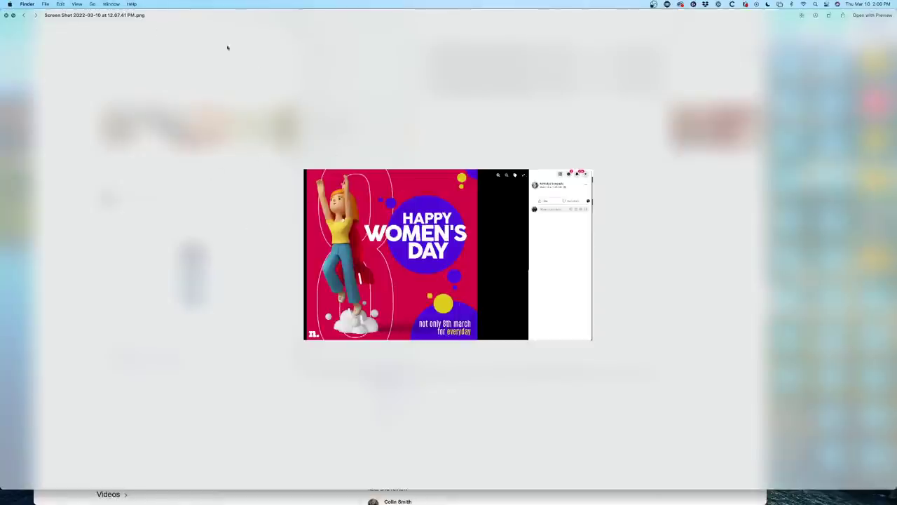
View the red-dress model screenshot, then switch to the 12.06.24 PM balance-scale clouds screenshot.
left_click(35, 16)
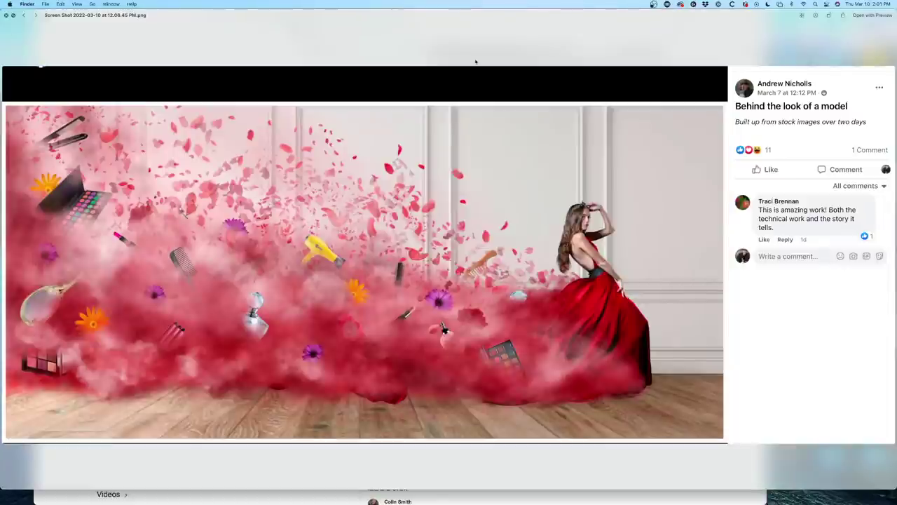
key("Left")
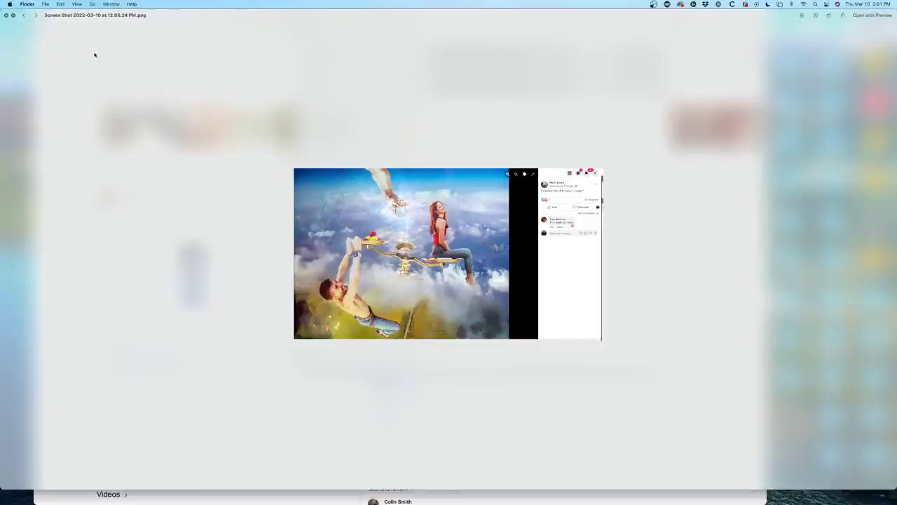
Go to the green statue screenshot, enter full screen, and advance to the mermaid library image.
left_click(36, 15)
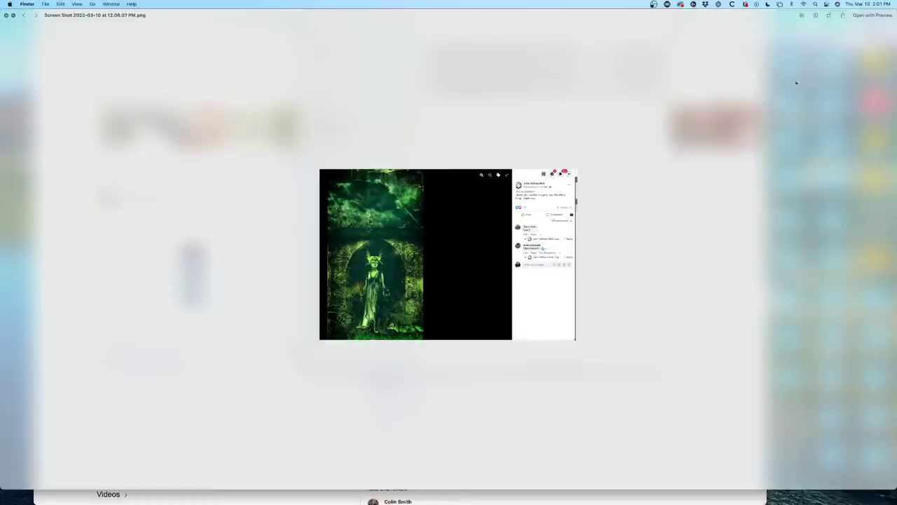
left_click(13, 14)
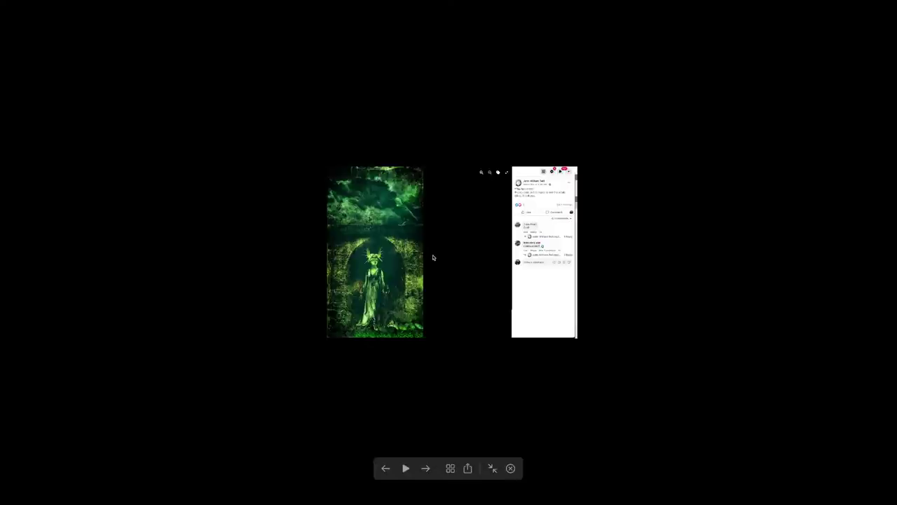
left_click(427, 468)
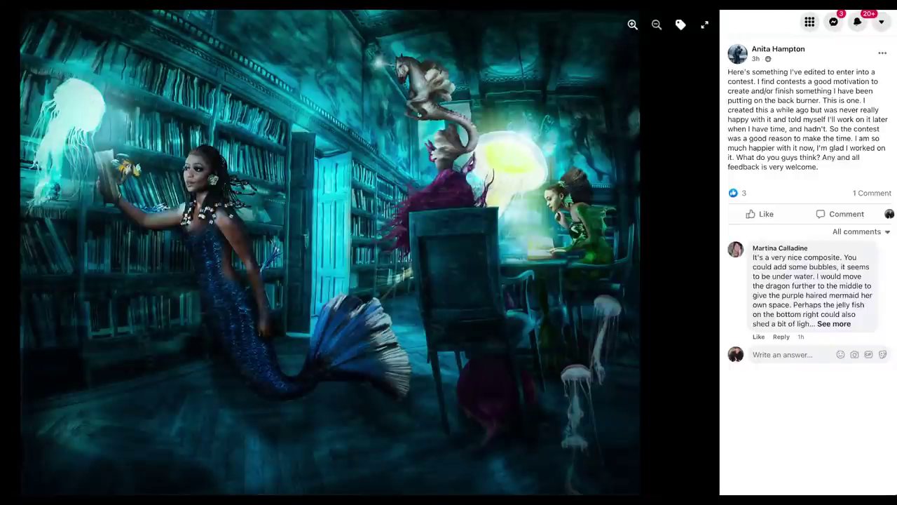
mouse_move(673, 140)
mouse_move(512, 181)
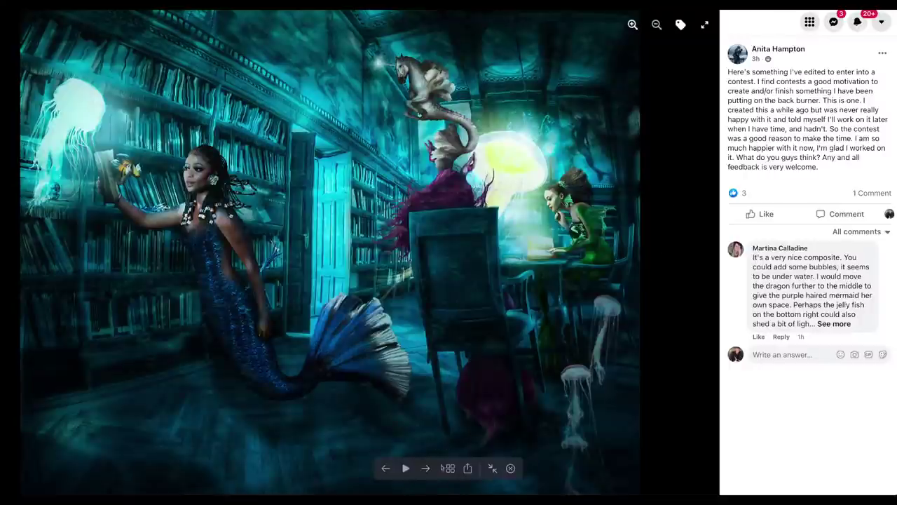
Advance to the eclipse alley screenshot and exit full-screen Quick Look.
left_click(426, 468)
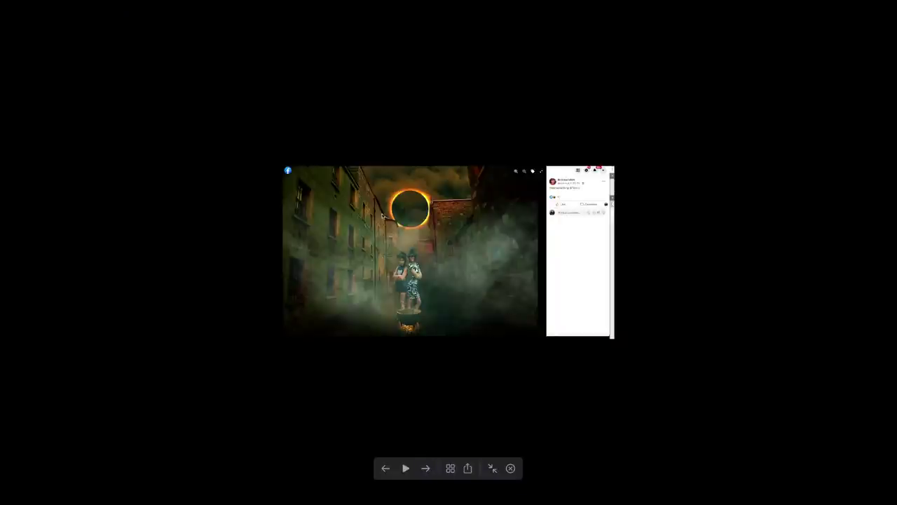
key("Escape")
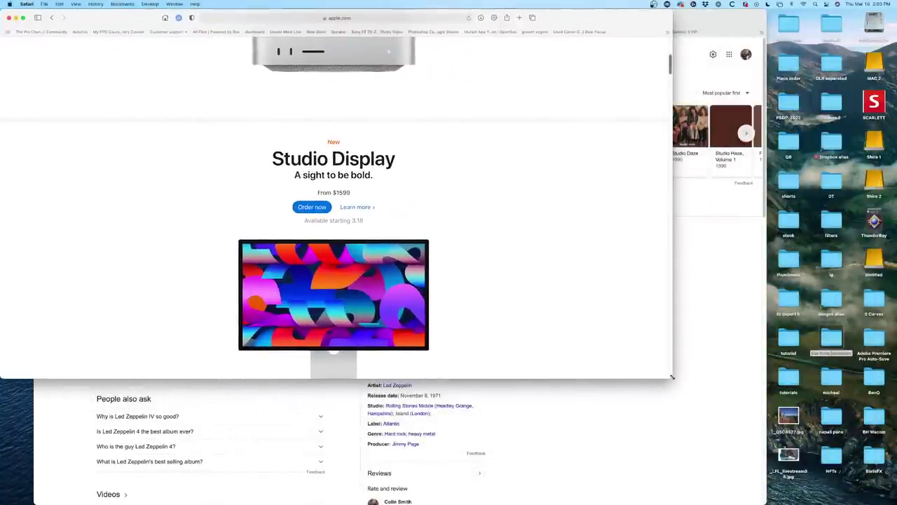
Maximize the apple.com window and scroll up to the Mac Studio, from $1999.
key("ctrl+alt+Return")
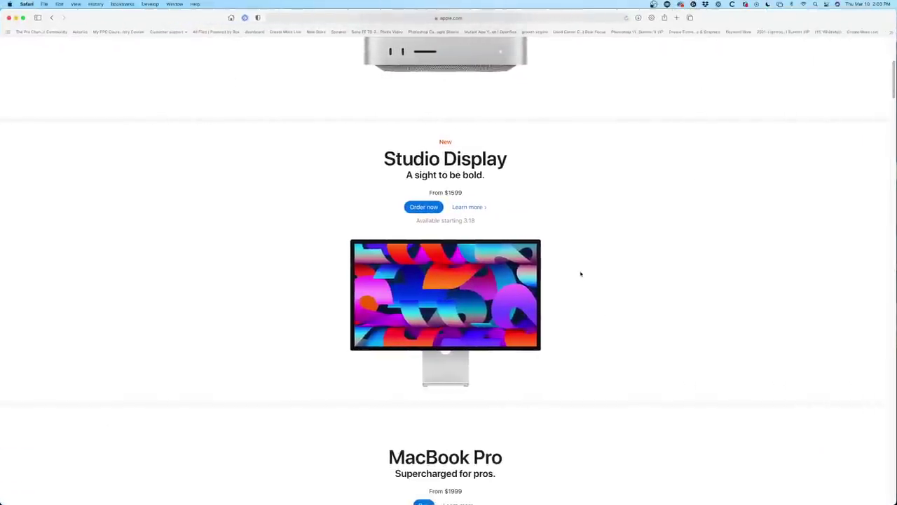
scroll(581, 274, "up", 5)
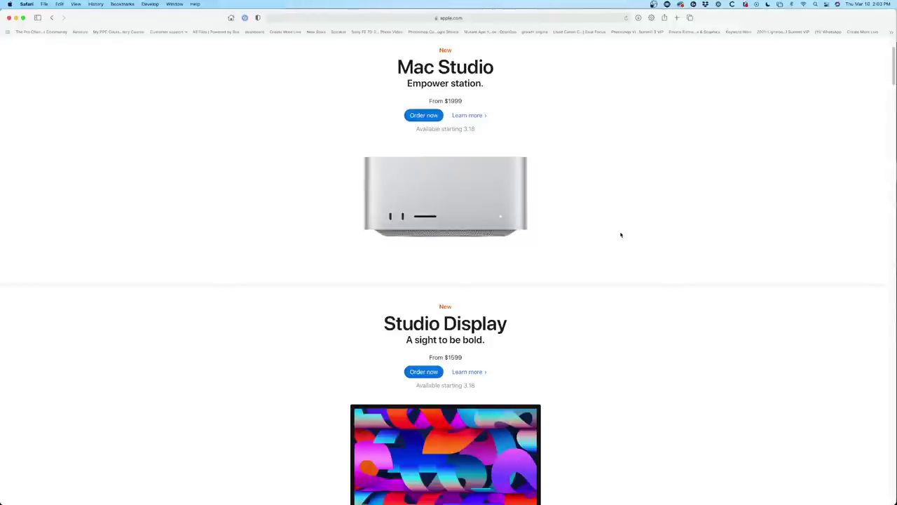
scroll(625, 172, "up", 1)
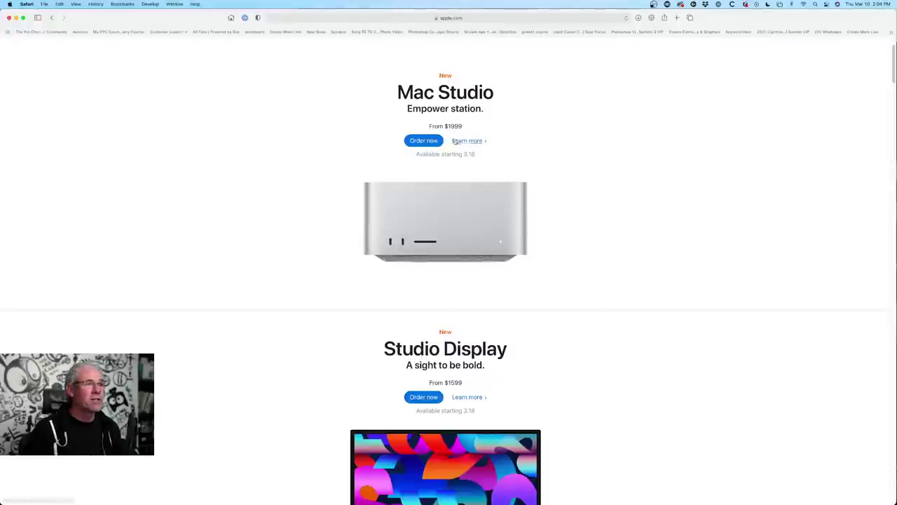
Open the Mac Studio order page and compare the $1,999.00 M1 Max and $3,999.00 M1 Ultra models.
left_click(422, 146)
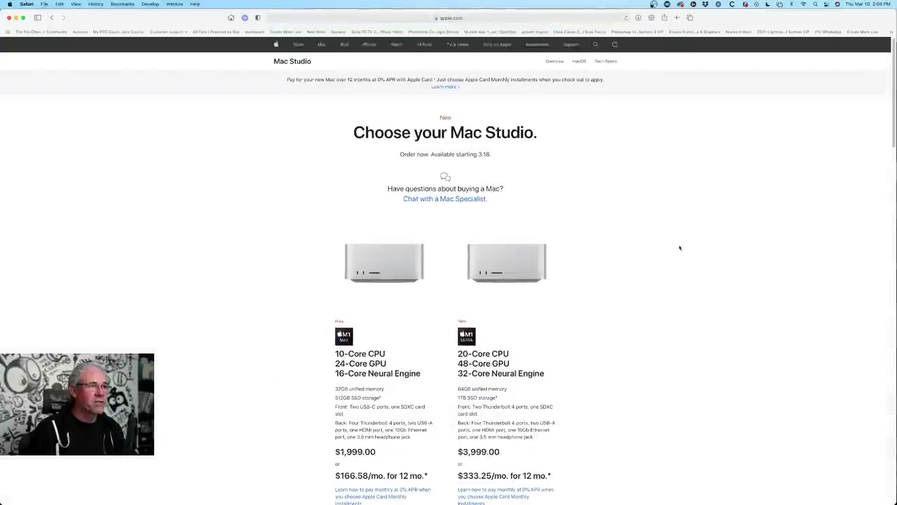
scroll(669, 278, "down", 4)
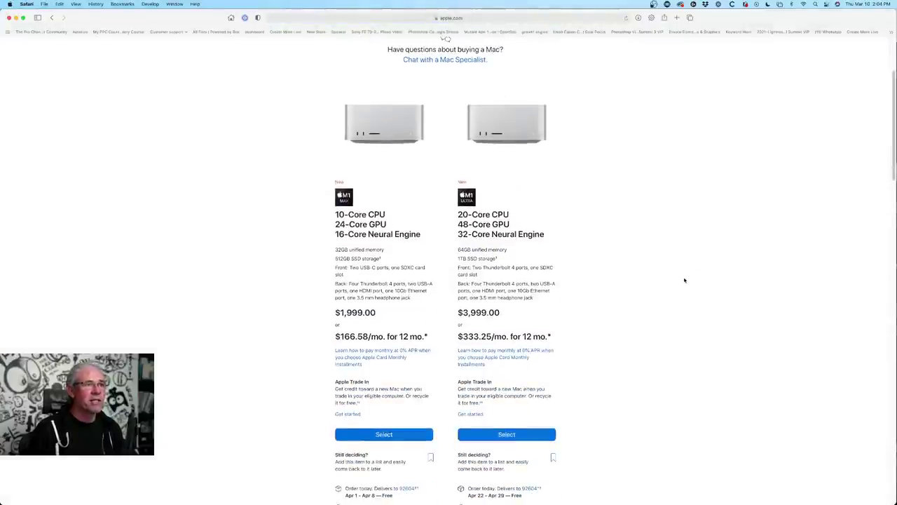
scroll(326, 262, "down", 2)
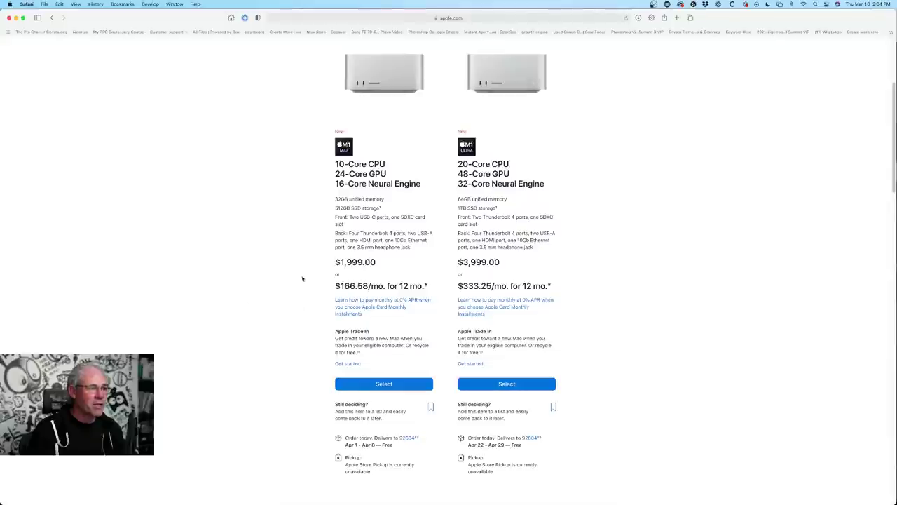
scroll(302, 279, "down", 1)
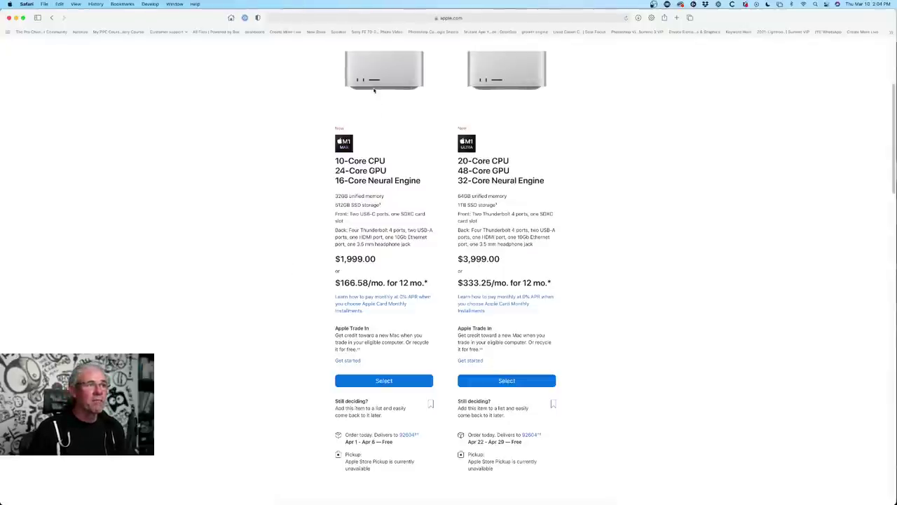
scroll(373, 90, "up", 1)
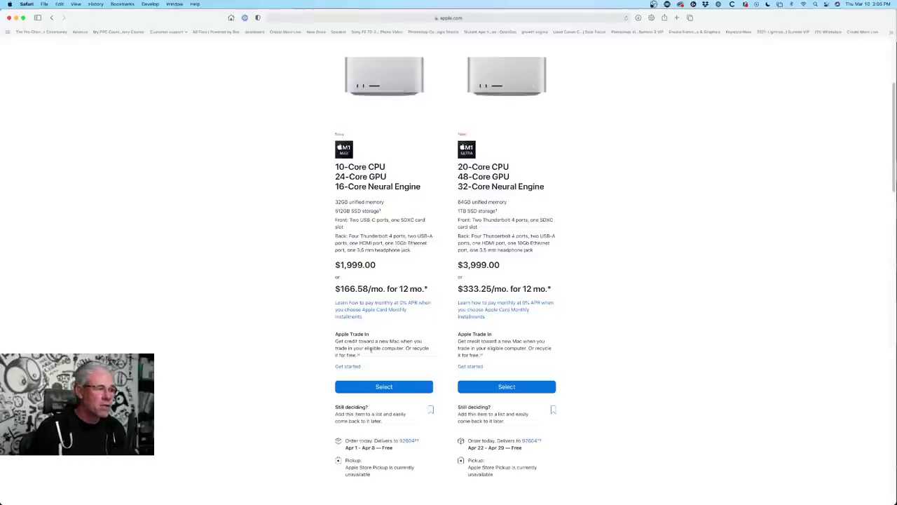
Customize the $1,999 M1 Max model with the 10-core CPU, 32-core GPU chip, totalling $2,199.00.
left_click(383, 386)
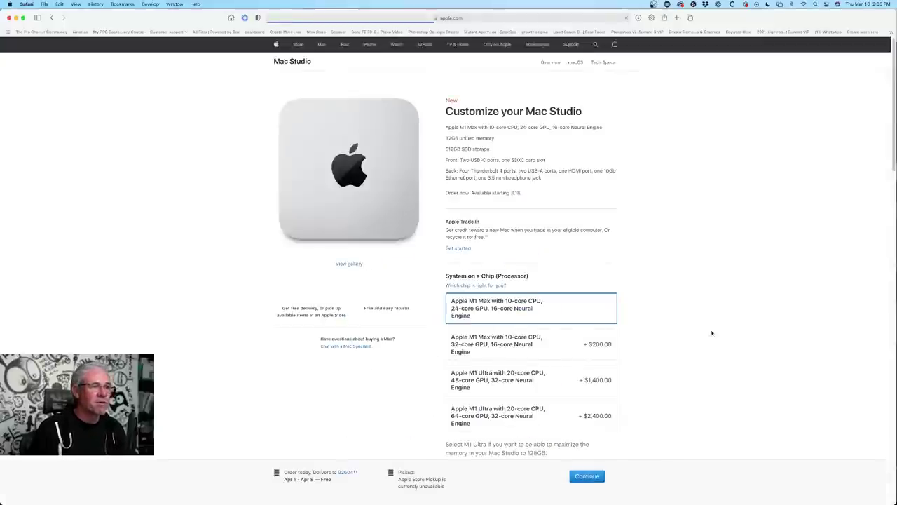
scroll(713, 342, "down", 3)
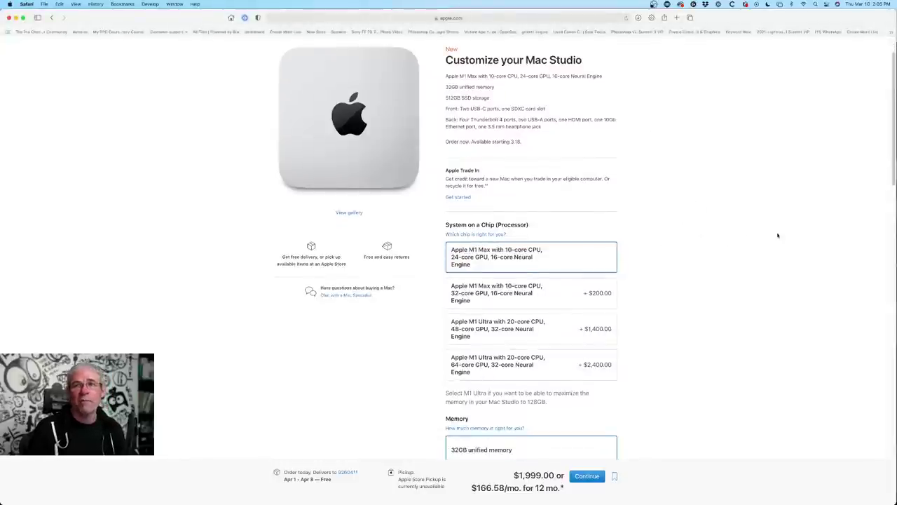
scroll(754, 205, "down", 1)
scroll(757, 204, "down", 5)
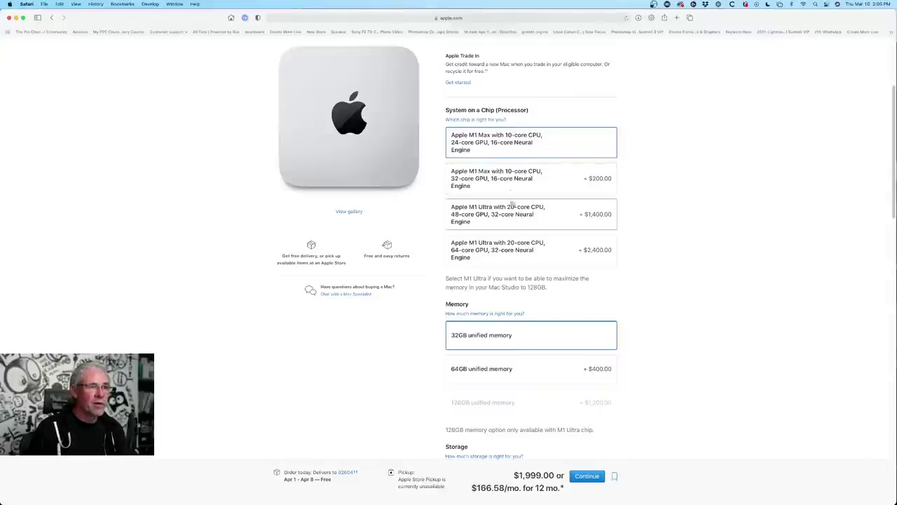
left_click(485, 179)
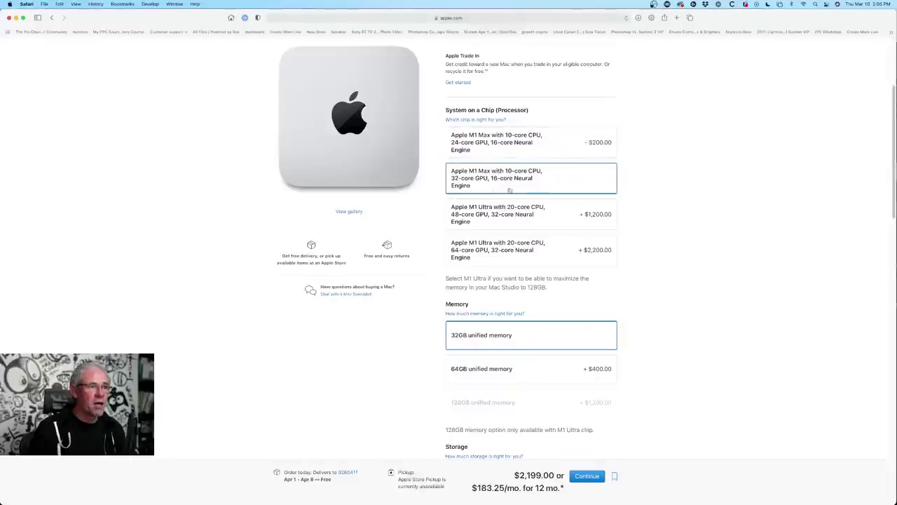
scroll(701, 209, "down", 1)
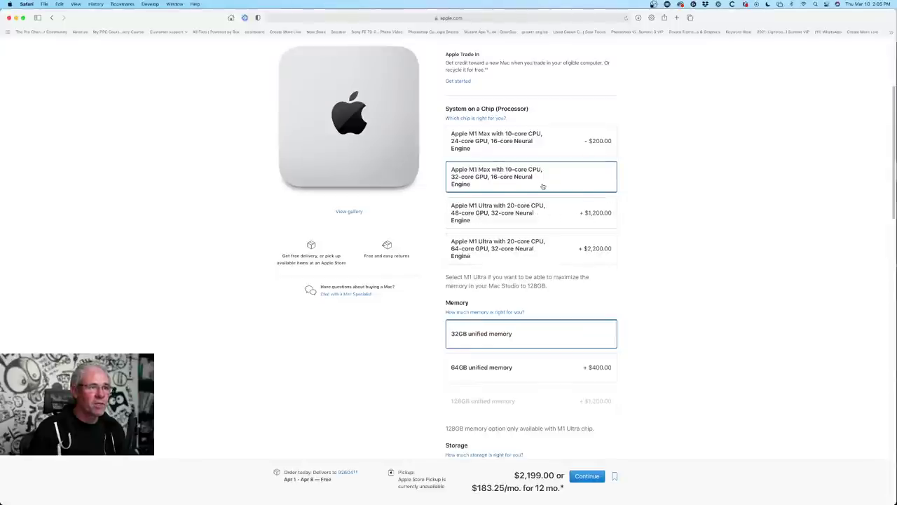
scroll(702, 281, "down", 2)
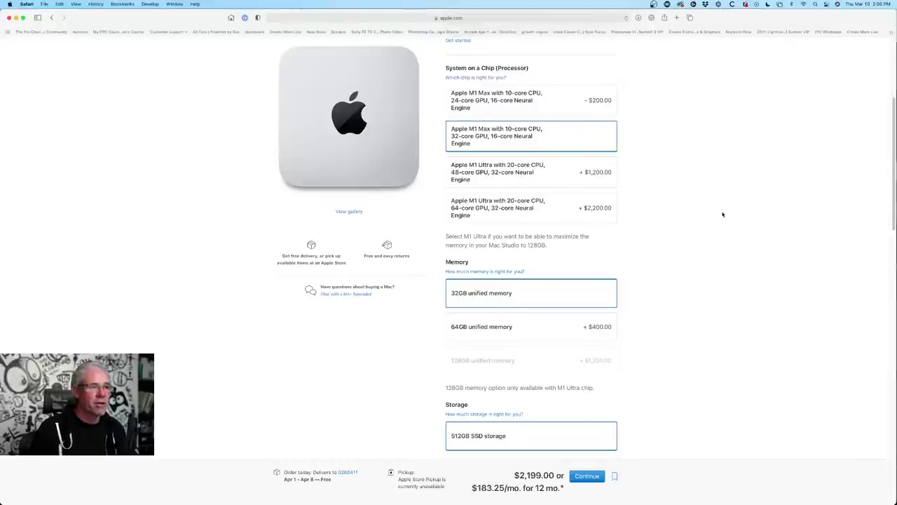
scroll(722, 214, "down", 1)
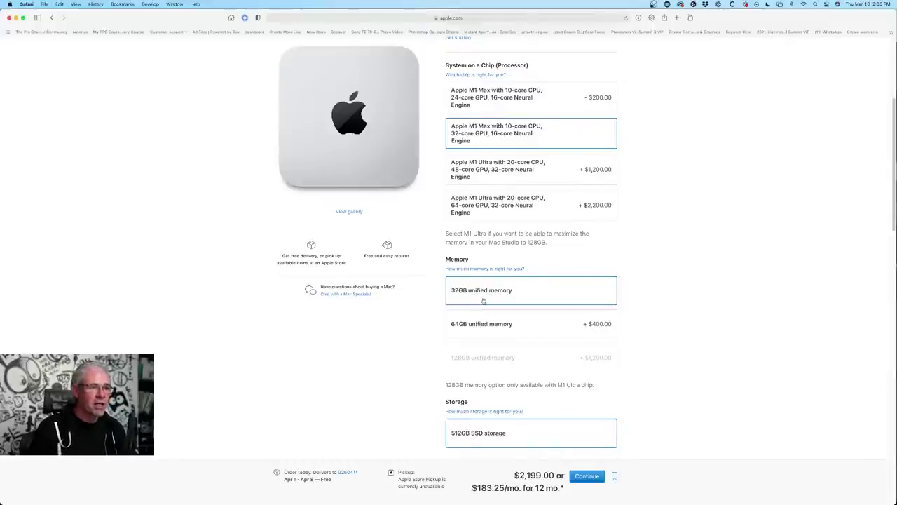
Choose 64GB unified memory (+$400), raising the total to $2,599.00.
left_click(575, 321)
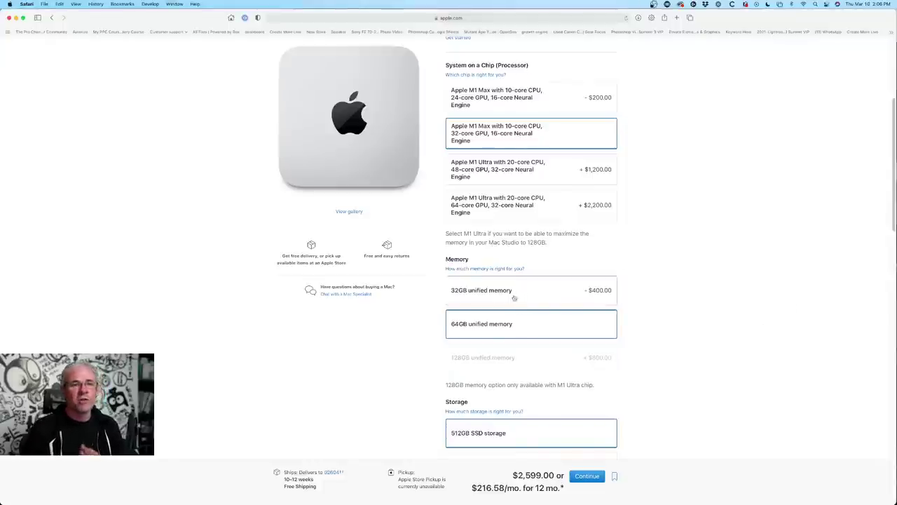
scroll(649, 341, "down", 5)
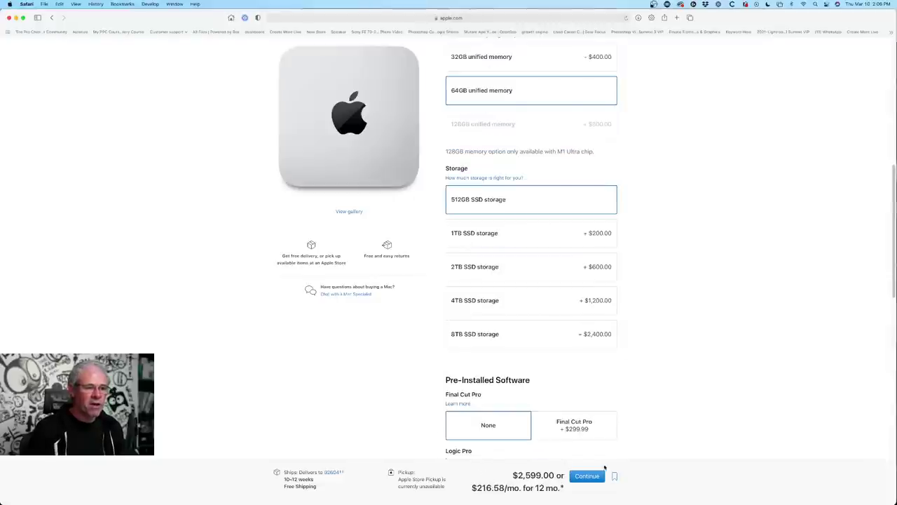
scroll(722, 387, "up", 1)
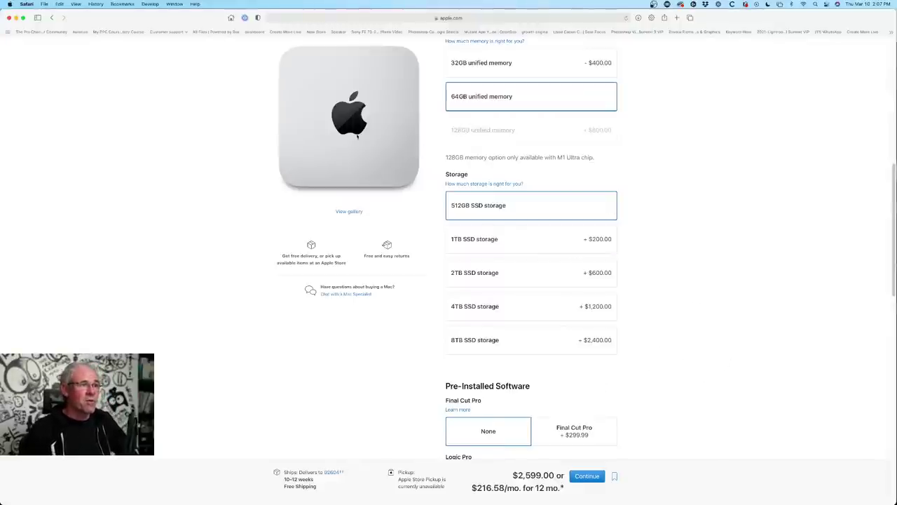
scroll(630, 301, "down", 1)
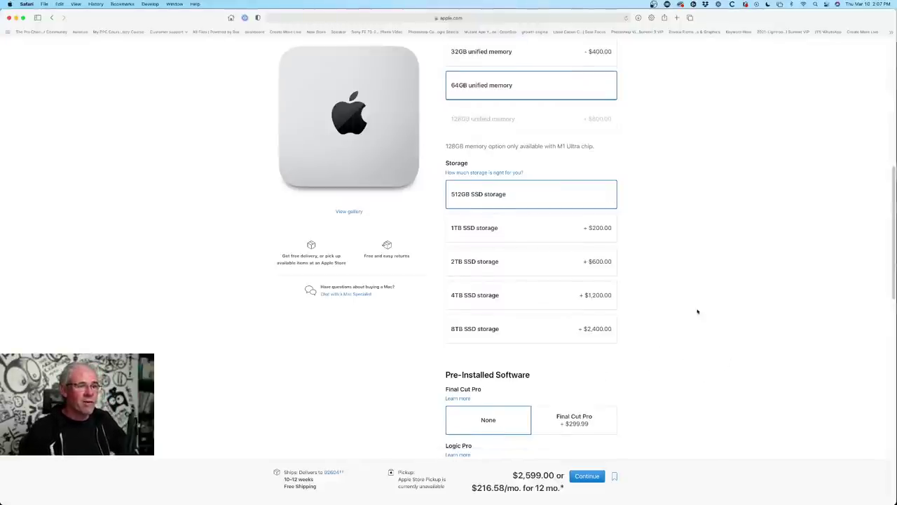
Choose 1TB SSD storage (+$200) for a $2,799.00 total, then return to the page top.
left_click(532, 235)
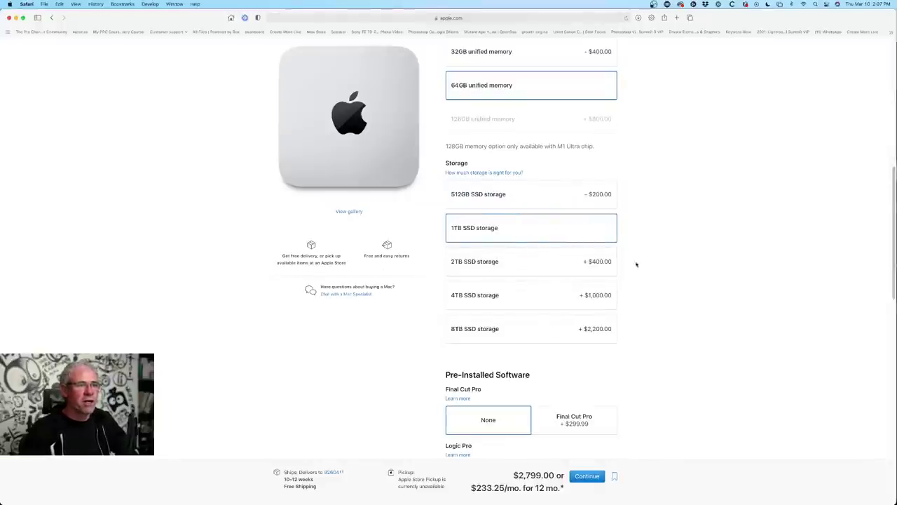
scroll(702, 257, "up", 1)
scroll(702, 257, "up", 1)
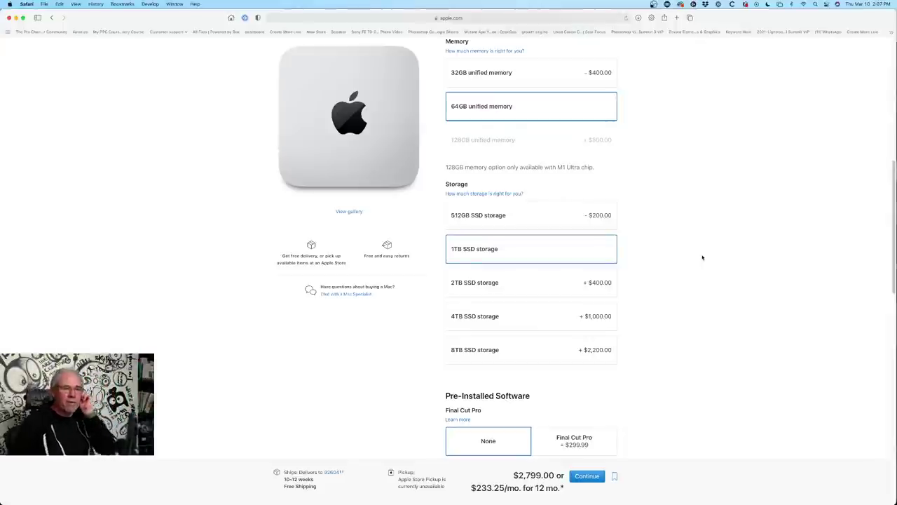
scroll(679, 251, "up", 10)
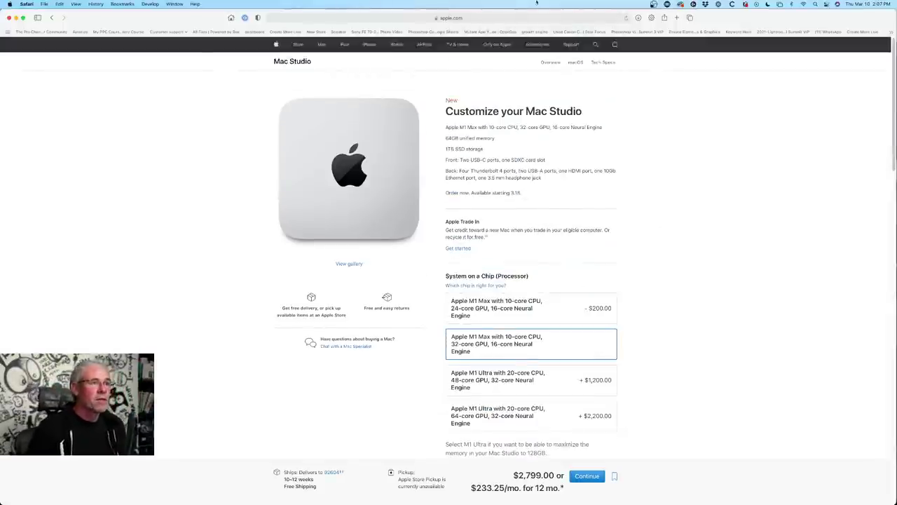
Go back to the Mac Studio buy page comparing the $1,999.00 M1 Max and $3,999.00 M1 Ultra.
left_click(52, 17)
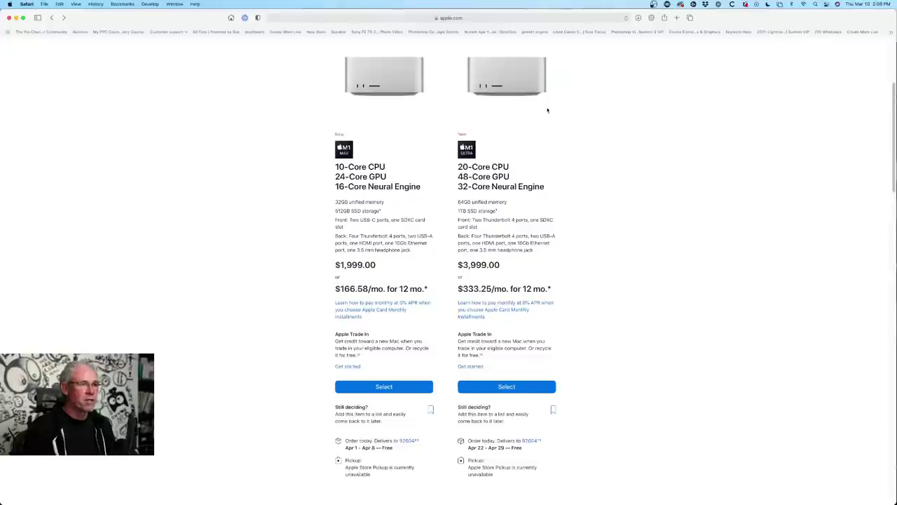
Select the 20-core CPU M1 Ultra model to configure it: 48-core GPU, 64GB, 1TB, $3,999.00.
left_click(506, 387)
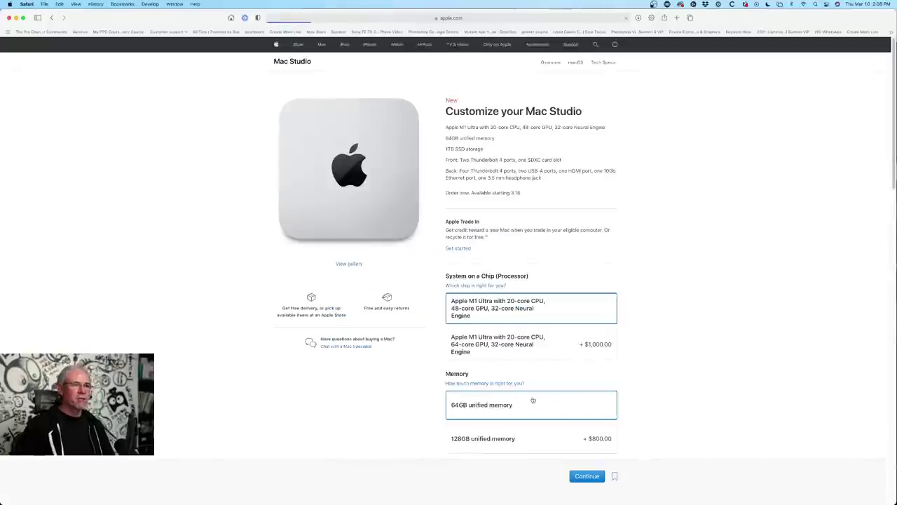
scroll(733, 251, "down", 3)
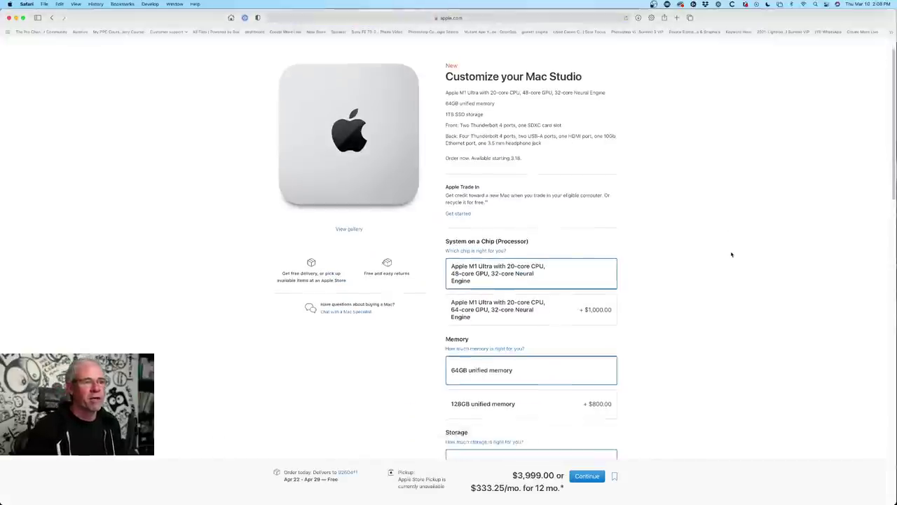
scroll(733, 246, "down", 4)
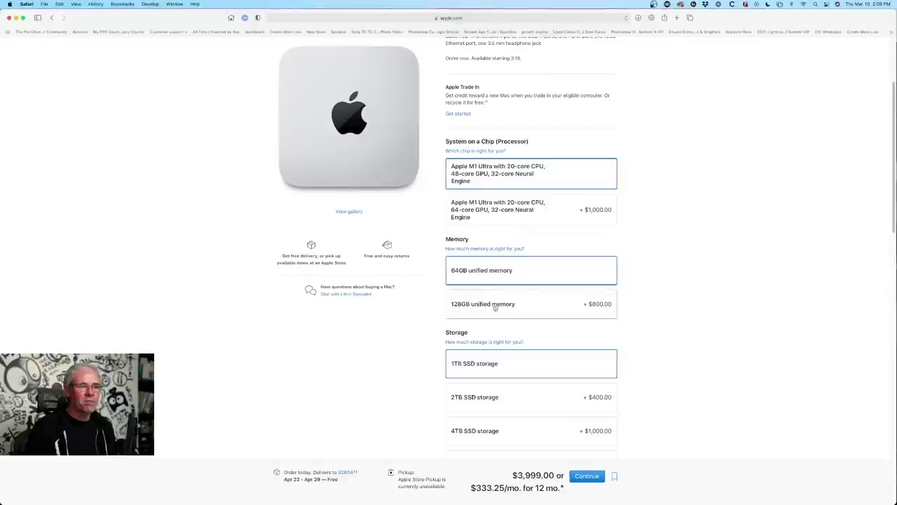
scroll(707, 266, "down", 1)
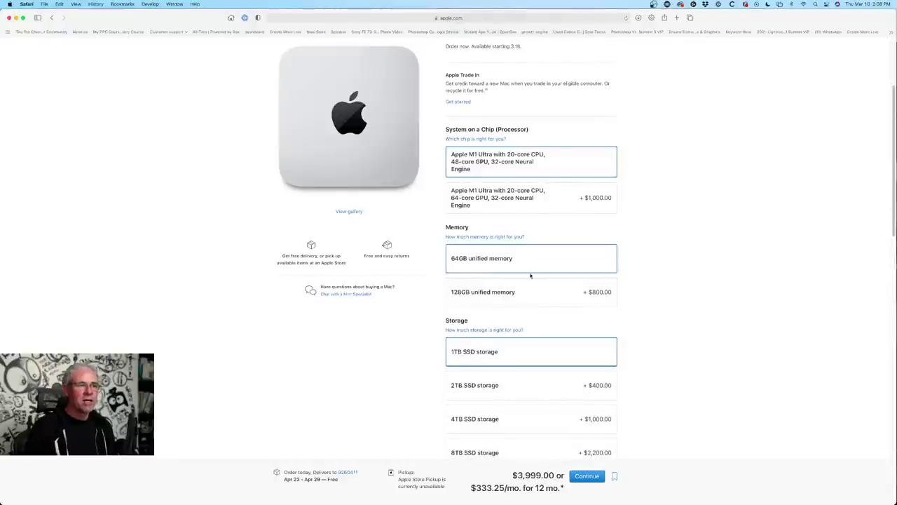
Choose 128GB unified memory (+$800) for the M1 Ultra, bringing the total to $4,799.00.
left_click(544, 290)
scroll(799, 248, "down", 3)
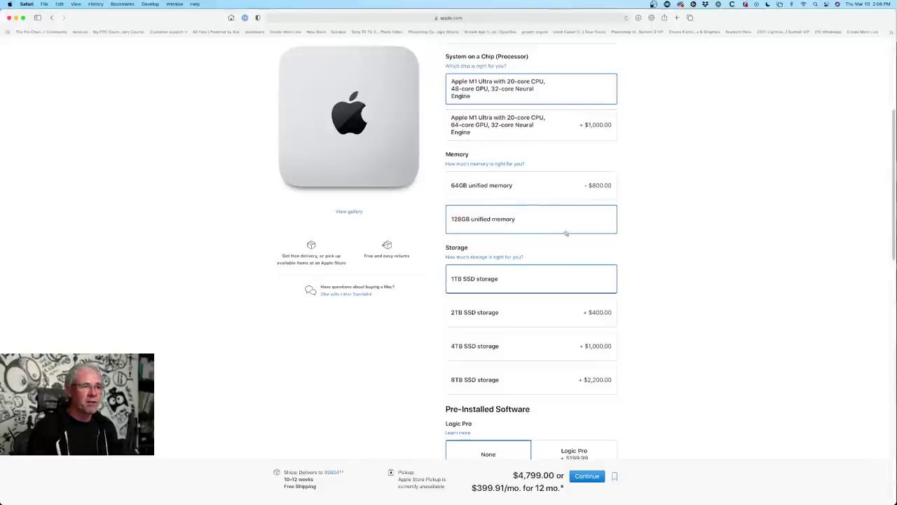
scroll(727, 252, "down", 3)
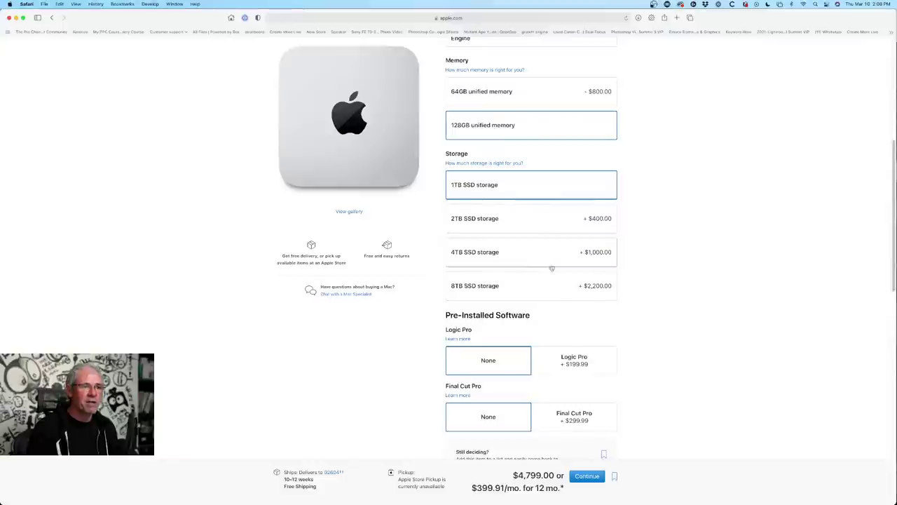
scroll(739, 252, "up", 1)
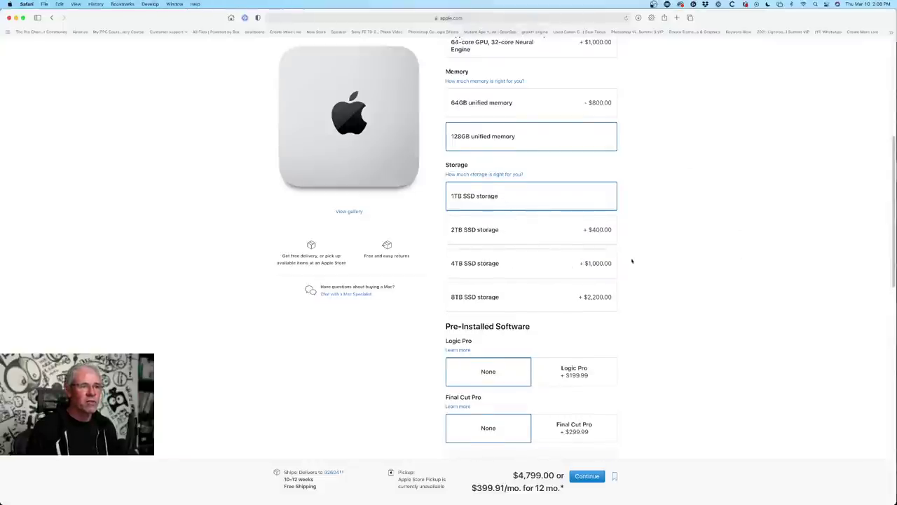
scroll(687, 255, "up", 3)
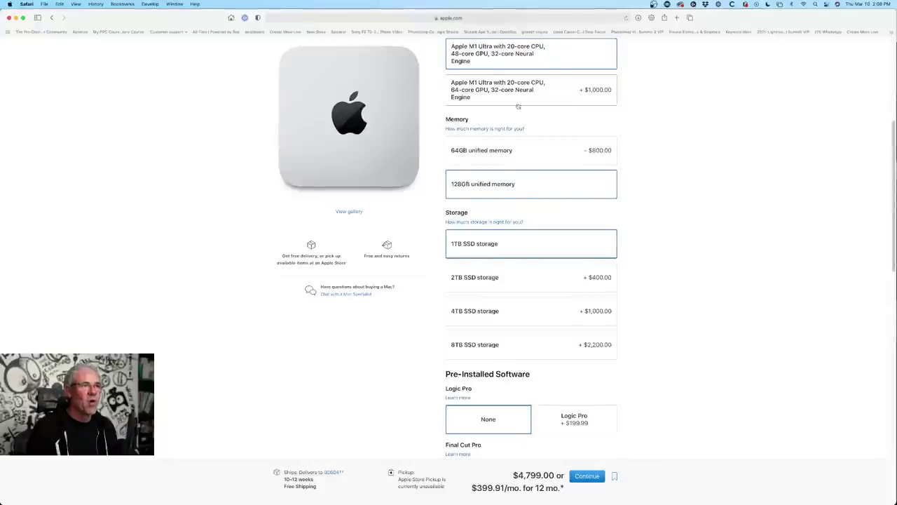
scroll(544, 154, "down", 1)
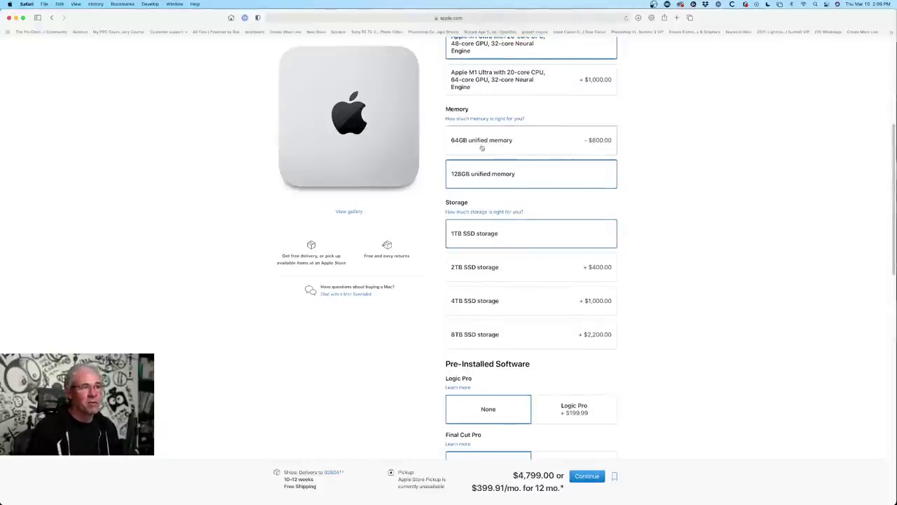
scroll(708, 192, "down", 5)
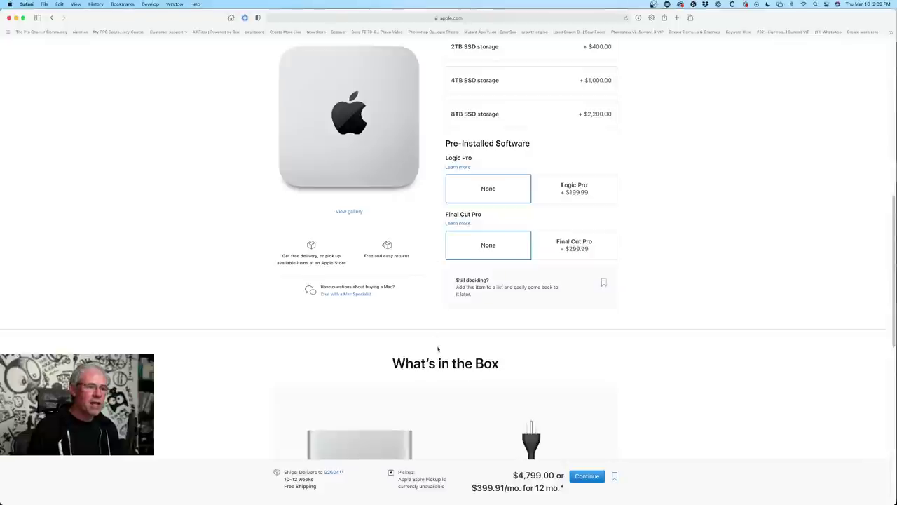